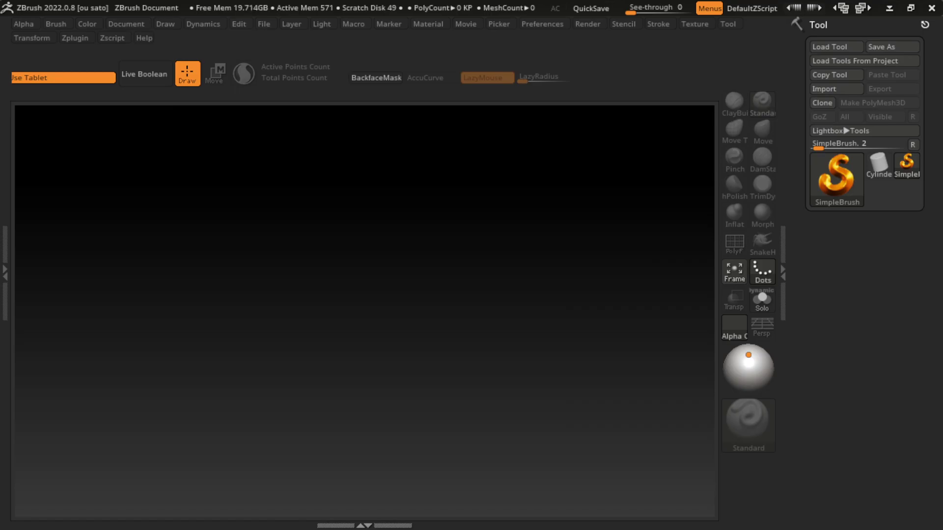
# Load the 8HeadMan project from LightBox's Project > Mannequin folder.
pyautogui.click(550, 24)
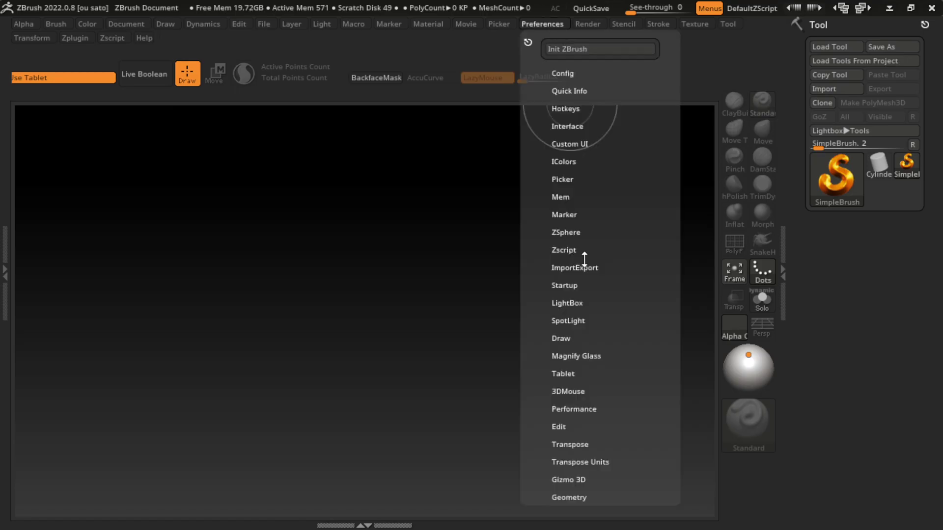
pyautogui.click(576, 304)
pyautogui.click(566, 320)
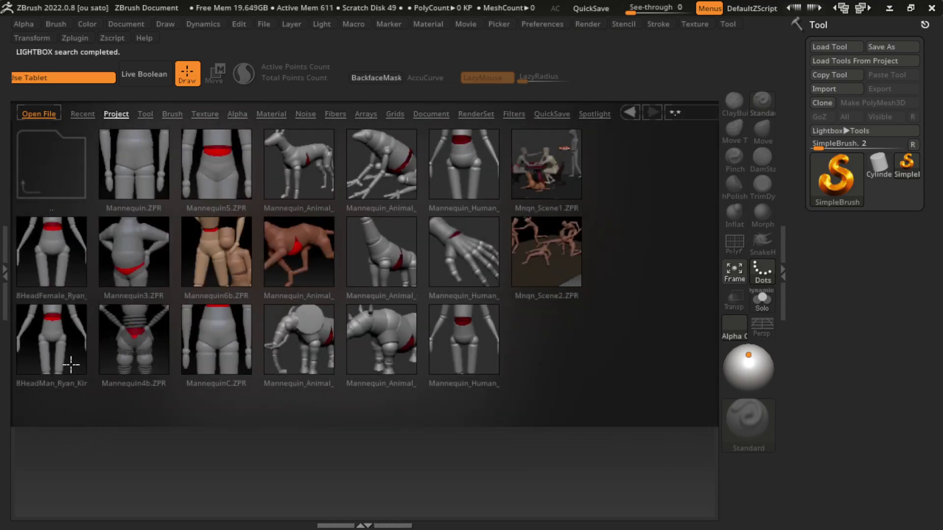
pyautogui.doubleClick(70, 364)
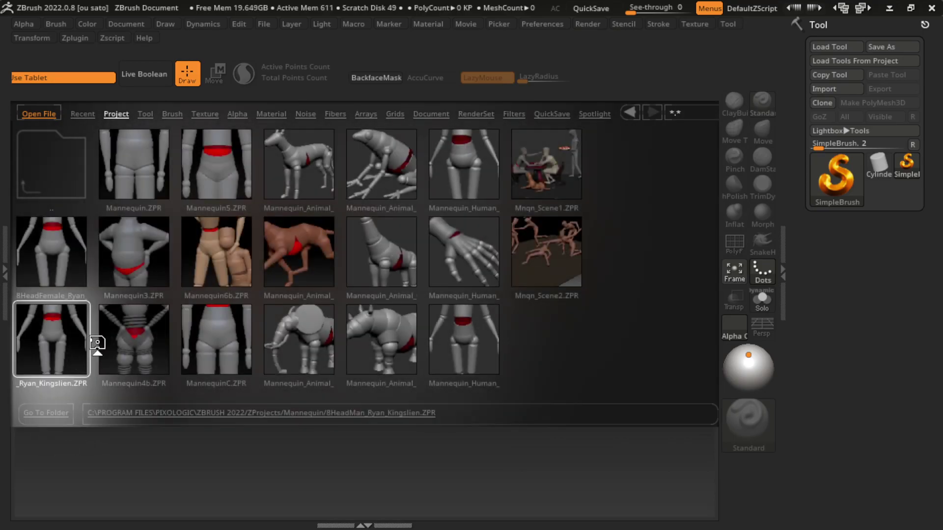
# In Move mode, swing both mirrored arms overhead with forearms upright and lift the figure higher.
pyautogui.keyDown('alt'); pyautogui.moveTo(568, 389); pyautogui.dragTo(496, 386); pyautogui.keyUp('alt')
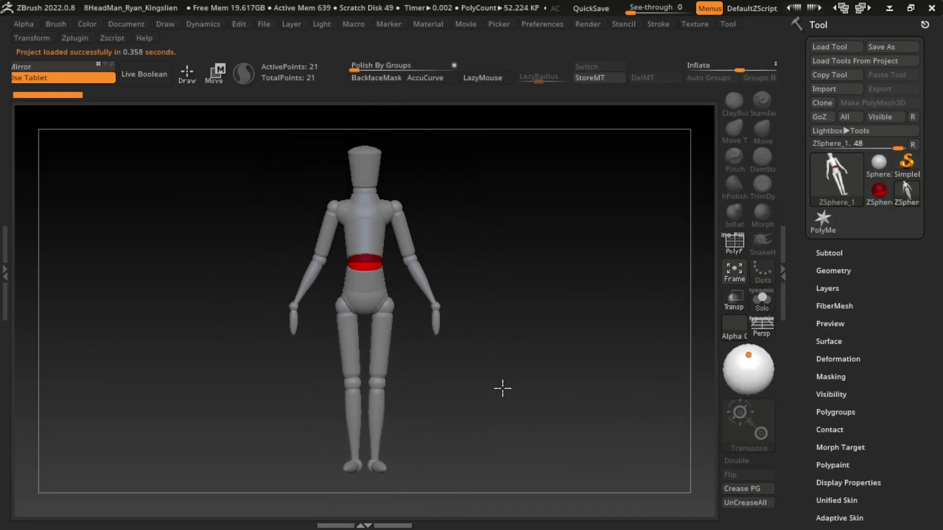
pyautogui.click(216, 73)
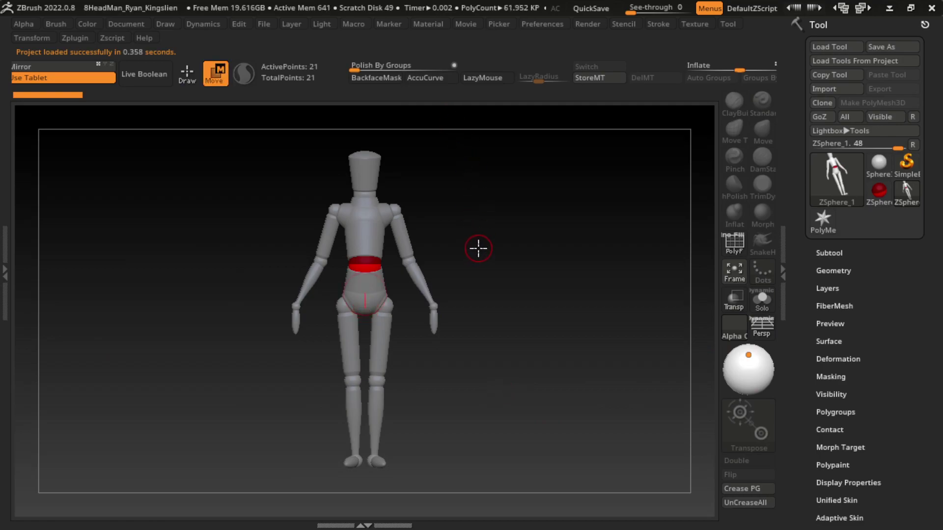
pyautogui.moveTo(505, 235)
pyautogui.keyDown('alt'); pyautogui.mouseDown()
pyautogui.moveTo(446, 257)
pyautogui.moveTo(450, 199)
pyautogui.mouseUp(); pyautogui.keyUp('alt')
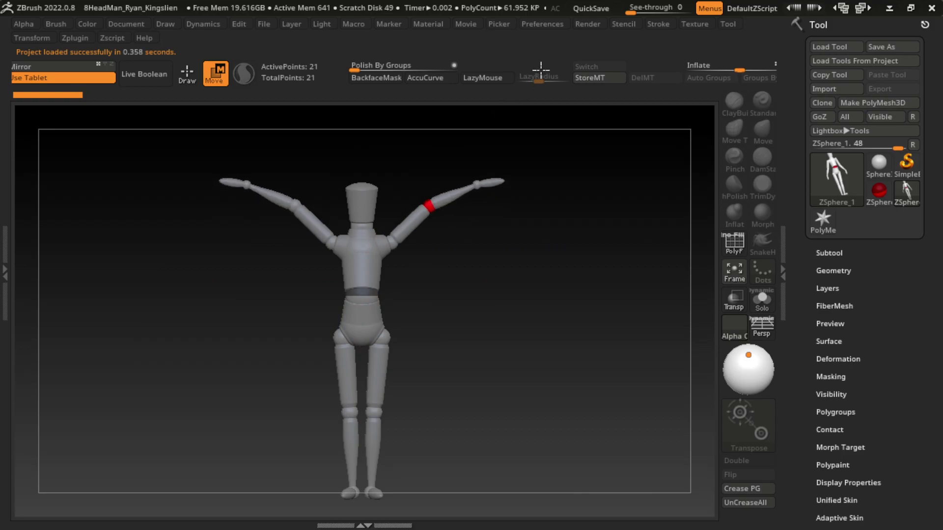
pyautogui.moveTo(451, 198); pyautogui.dragTo(418, 154)
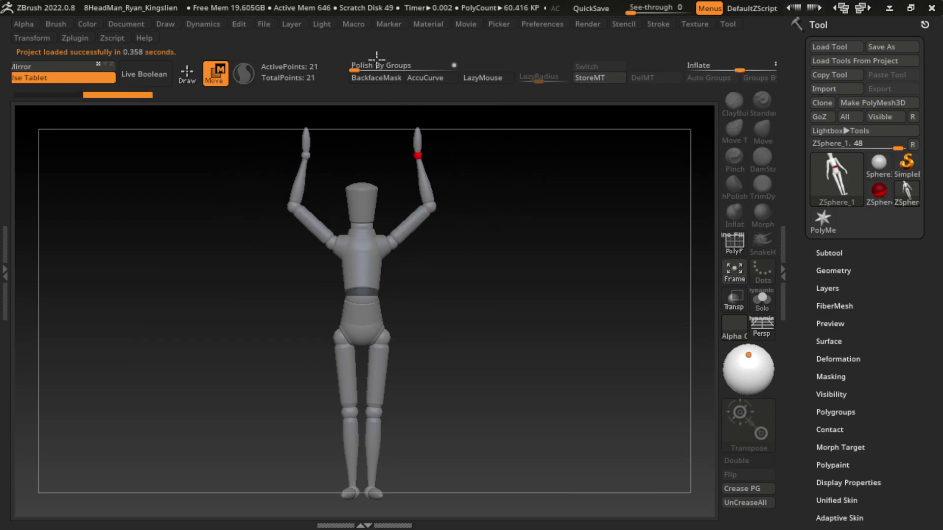
pyautogui.moveTo(410, 227); pyautogui.dragTo(434, 267)
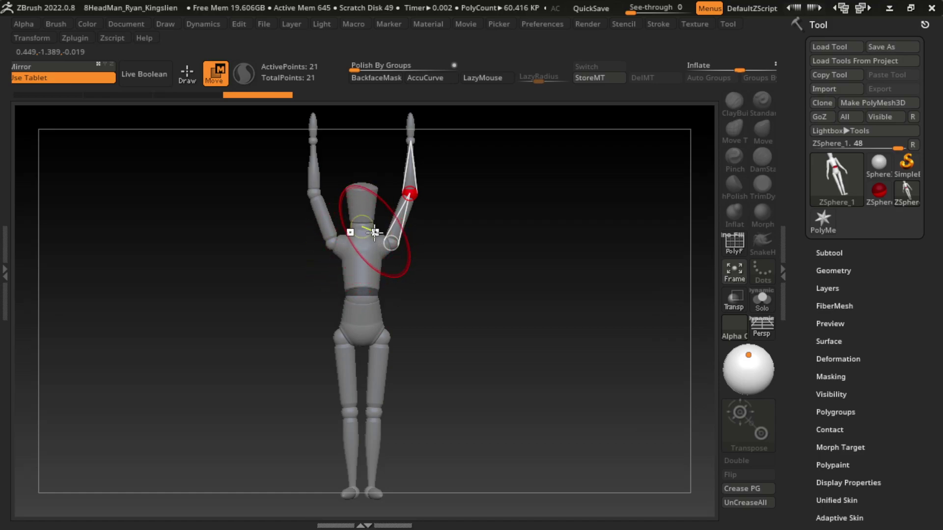
pyautogui.moveTo(374, 320); pyautogui.dragTo(371, 266)
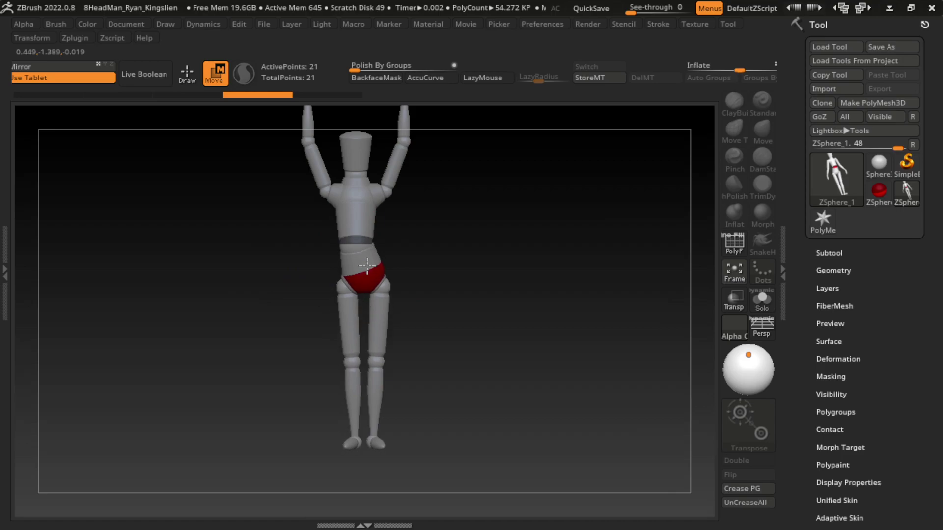
# Kick the right leg out sideways, tilt the pelvis right and raise the leg at the hip.
pyautogui.moveTo(381, 361); pyautogui.dragTo(613, 301)
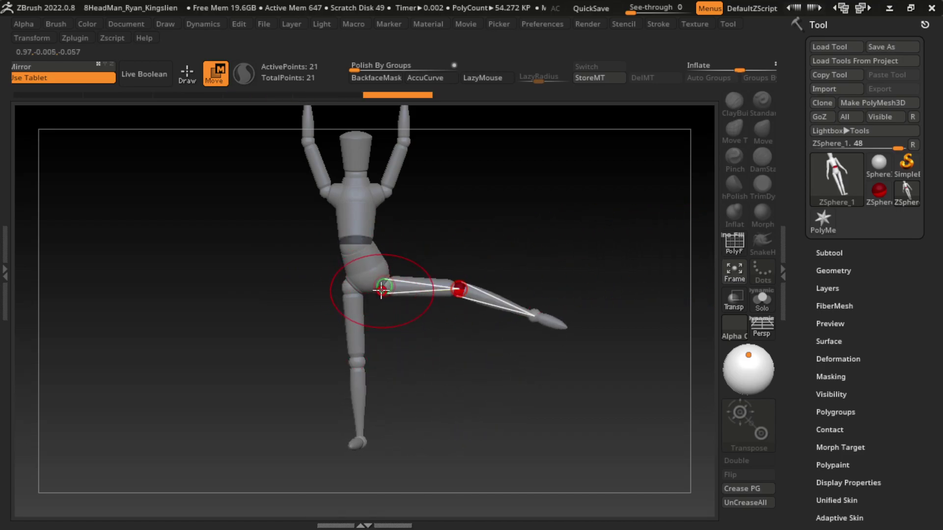
pyautogui.moveTo(382, 290); pyautogui.dragTo(431, 278)
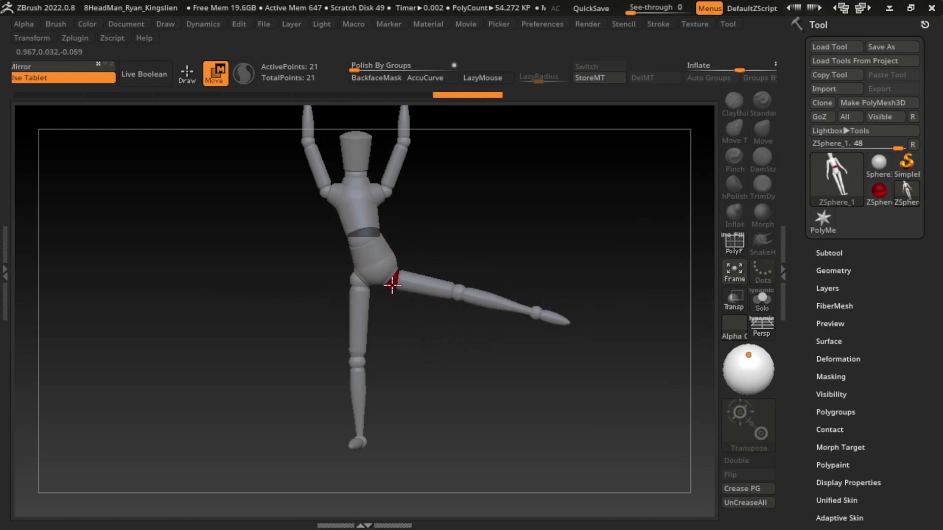
pyautogui.scroll(2, 388, 291)
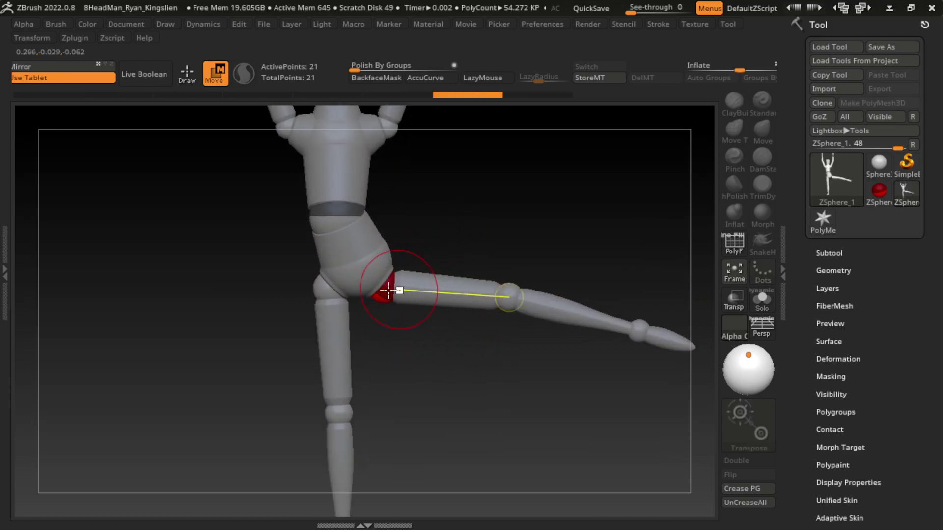
pyautogui.moveTo(388, 291); pyautogui.dragTo(396, 270)
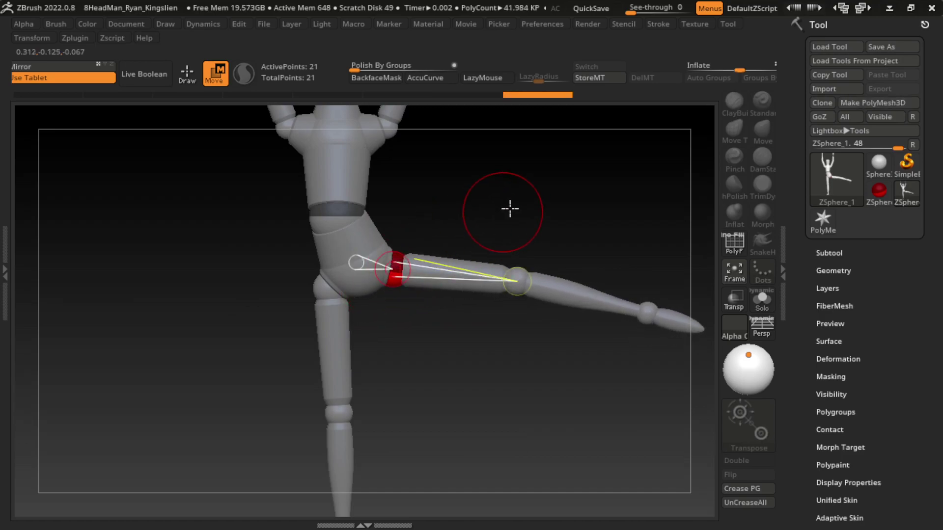
pyautogui.moveTo(510, 209); pyautogui.dragTo(385, 261)
pyautogui.moveTo(312, 276)
pyautogui.mouseDown()
pyautogui.moveTo(535, 228)
pyautogui.moveTo(529, 236)
pyautogui.mouseUp()
# Lower the kicked leg, bend it at the knee and point its foot right.
pyautogui.moveTo(434, 280)
pyautogui.mouseDown()
pyautogui.moveTo(432, 312)
pyautogui.moveTo(564, 215)
pyautogui.moveTo(535, 223)
pyautogui.moveTo(548, 337)
pyautogui.mouseUp()
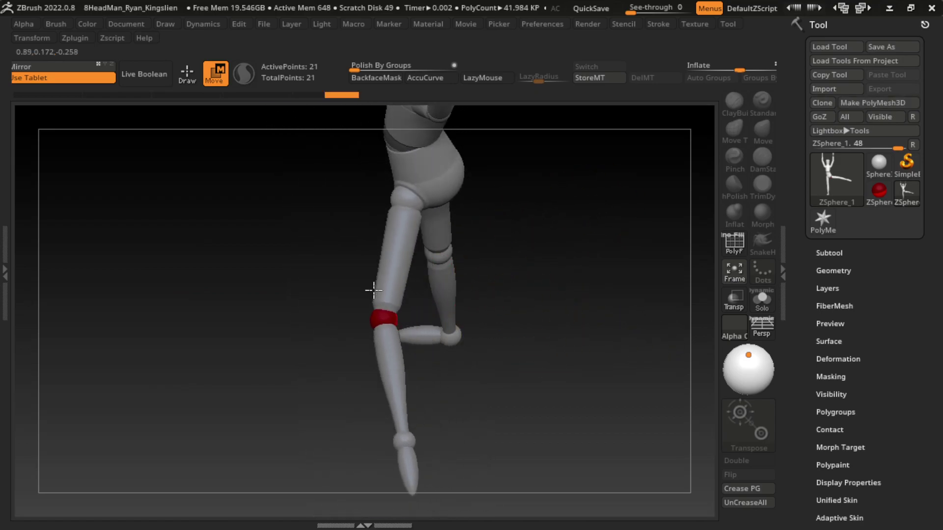
pyautogui.moveTo(379, 316)
pyautogui.mouseDown()
pyautogui.moveTo(343, 396)
pyautogui.moveTo(578, 391)
pyautogui.mouseUp()
pyautogui.moveTo(473, 441)
pyautogui.mouseDown()
pyautogui.moveTo(514, 423)
pyautogui.moveTo(565, 354)
pyautogui.mouseUp()
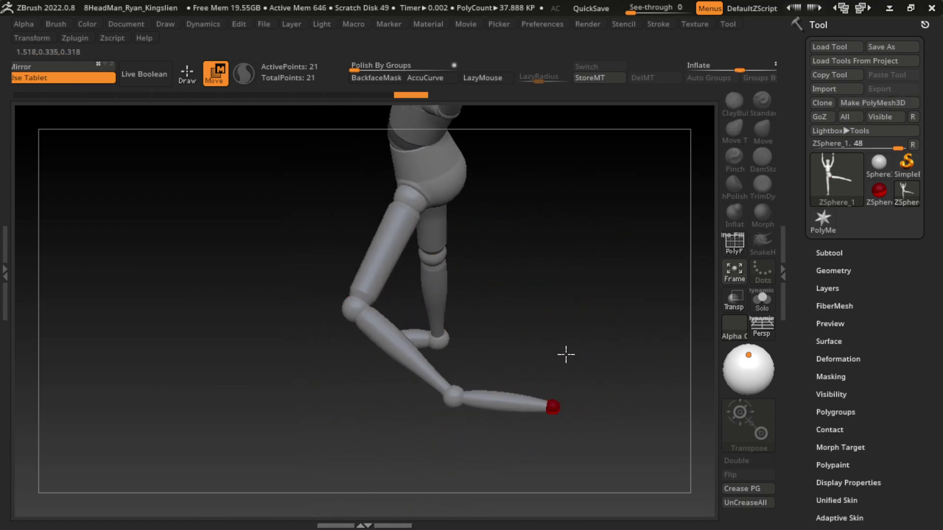
pyautogui.moveTo(529, 396); pyautogui.dragTo(511, 393)
pyautogui.moveTo(535, 362)
pyautogui.mouseDown()
pyautogui.moveTo(615, 326)
pyautogui.moveTo(653, 293)
pyautogui.moveTo(641, 341)
pyautogui.moveTo(629, 316)
pyautogui.moveTo(572, 341)
pyautogui.mouseUp()
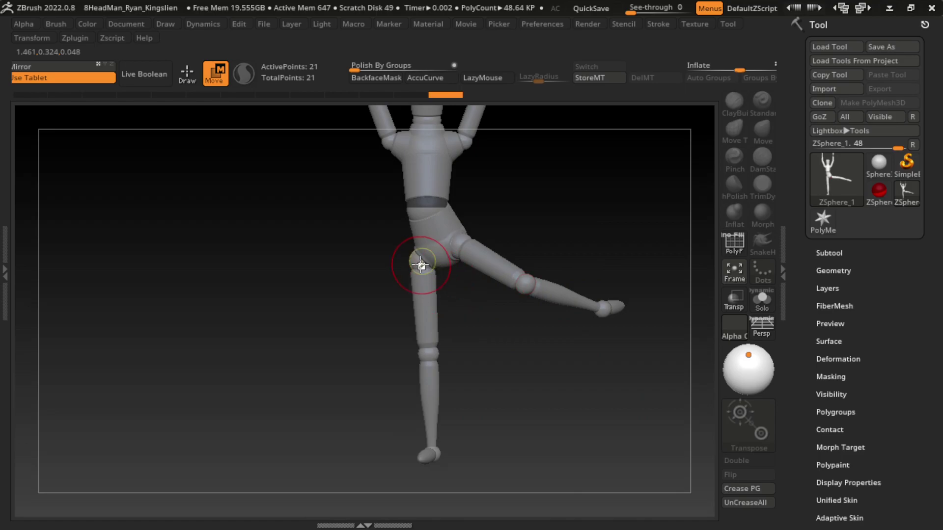
# Angle the standing leg's knee outward, adjust both feet and lean the upper body right.
pyautogui.moveTo(421, 265); pyautogui.dragTo(432, 267)
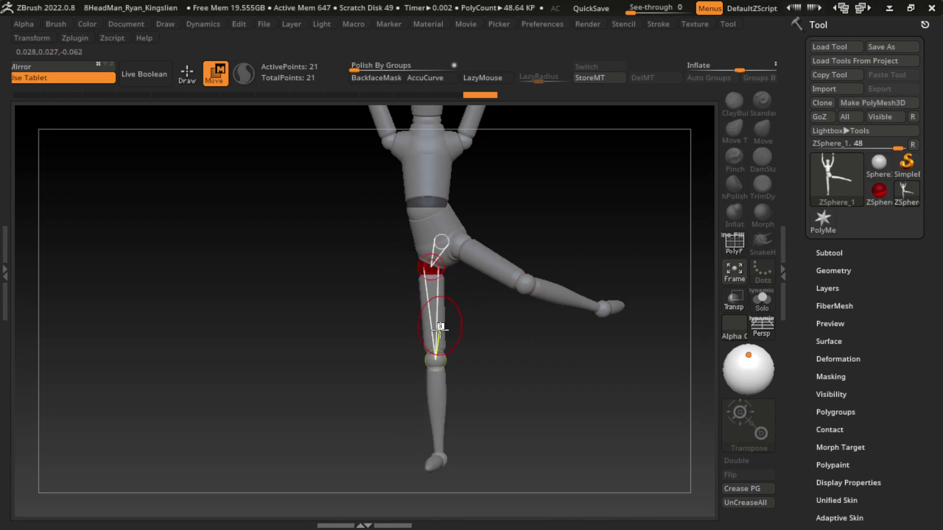
pyautogui.moveTo(436, 356); pyautogui.dragTo(480, 334)
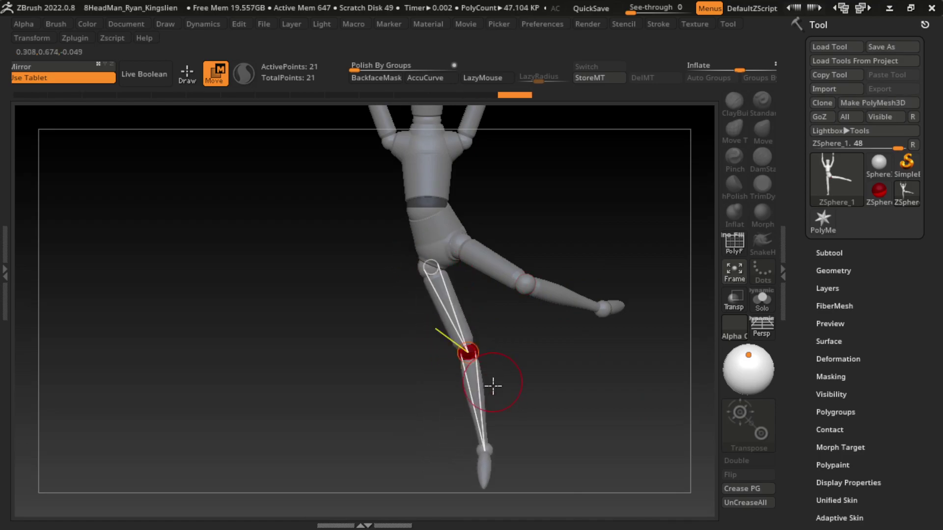
pyautogui.click(484, 450)
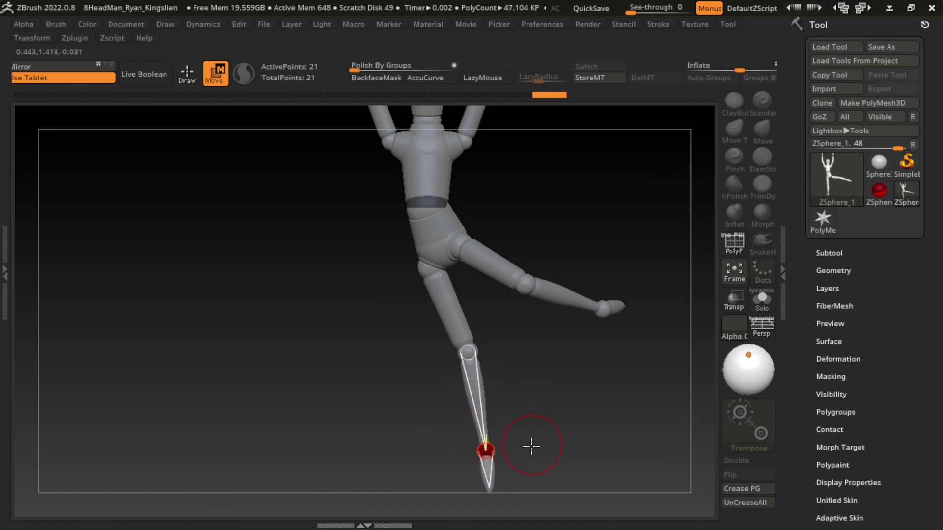
pyautogui.moveTo(531, 446)
pyautogui.keyDown('alt'); pyautogui.mouseDown()
pyautogui.moveTo(490, 443)
pyautogui.moveTo(609, 396)
pyautogui.moveTo(577, 408)
pyautogui.moveTo(576, 397)
pyautogui.mouseUp(); pyautogui.keyUp('alt')
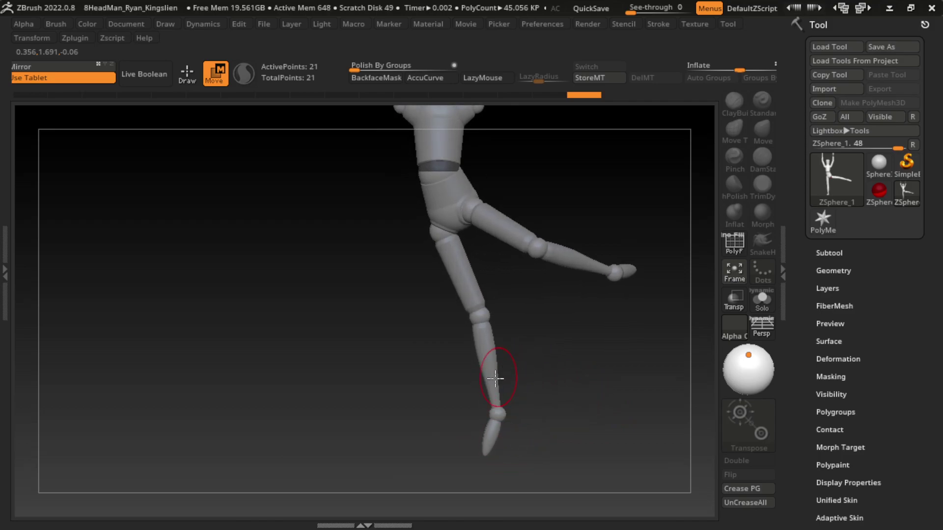
pyautogui.click(480, 416)
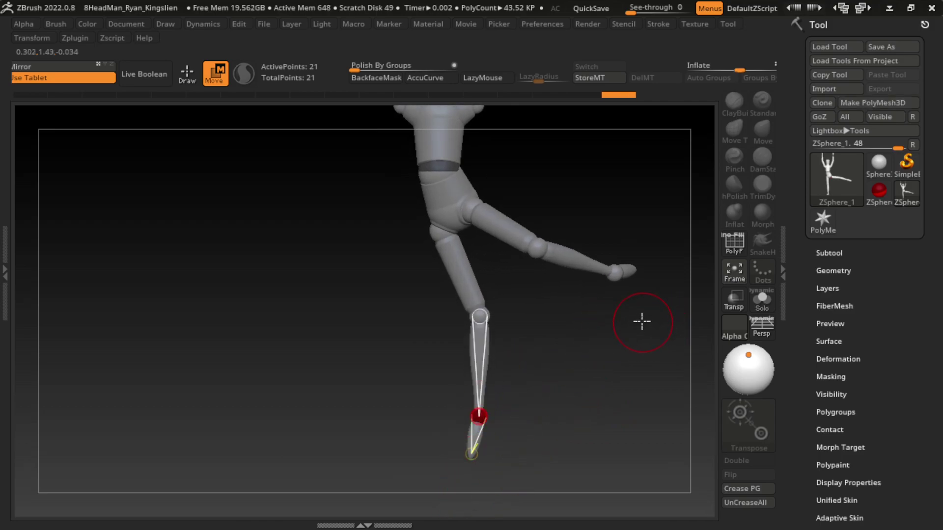
pyautogui.moveTo(632, 293); pyautogui.dragTo(622, 306)
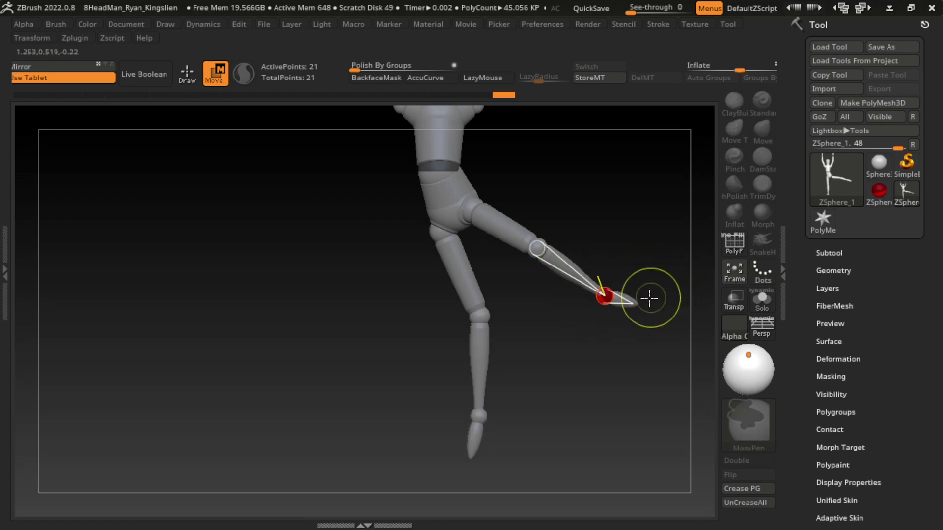
pyautogui.moveTo(609, 294)
pyautogui.mouseDown()
pyautogui.moveTo(620, 306)
pyautogui.moveTo(609, 290)
pyautogui.mouseUp()
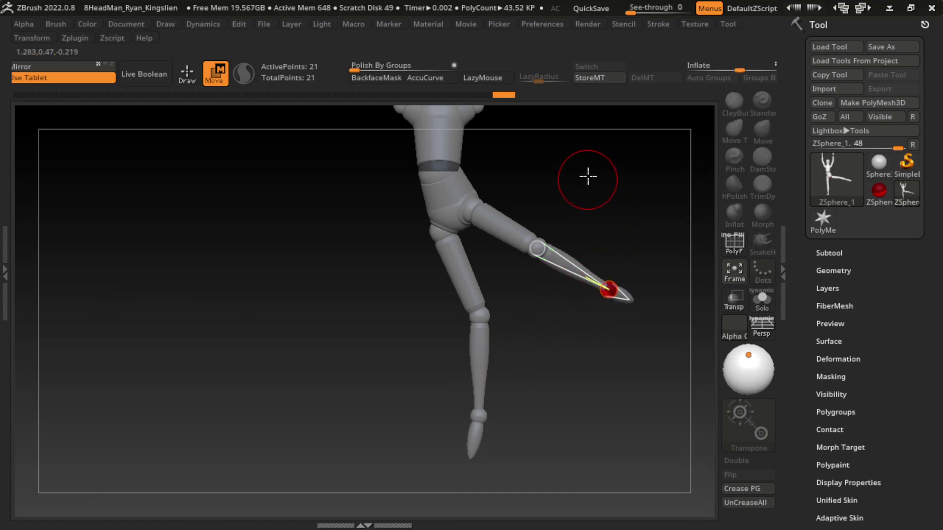
pyautogui.keyDown('alt'); pyautogui.moveTo(588, 176); pyautogui.dragTo(589, 312); pyautogui.keyUp('alt')
pyautogui.moveTo(443, 263); pyautogui.dragTo(463, 261)
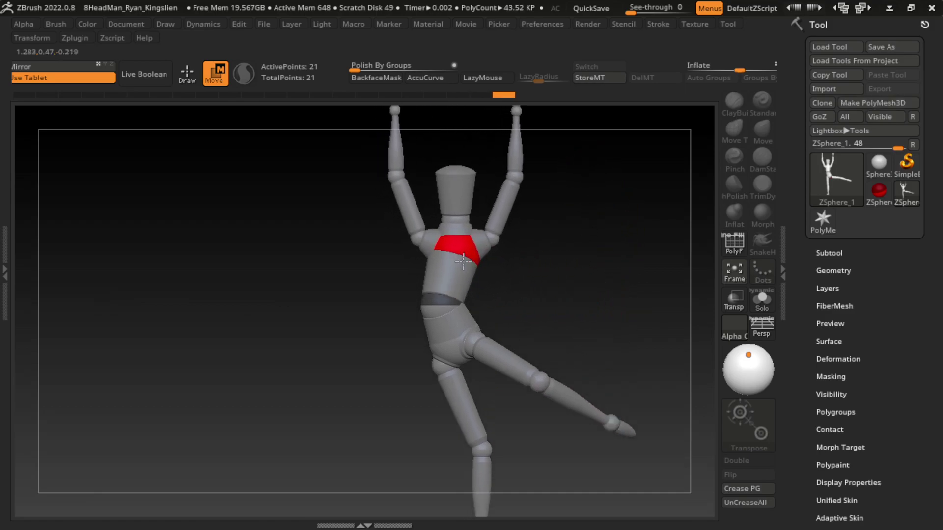
# Reposition the near arm, checking from the side and undoing/redoing to keep the torso upright.
pyautogui.moveTo(516, 234); pyautogui.dragTo(602, 248)
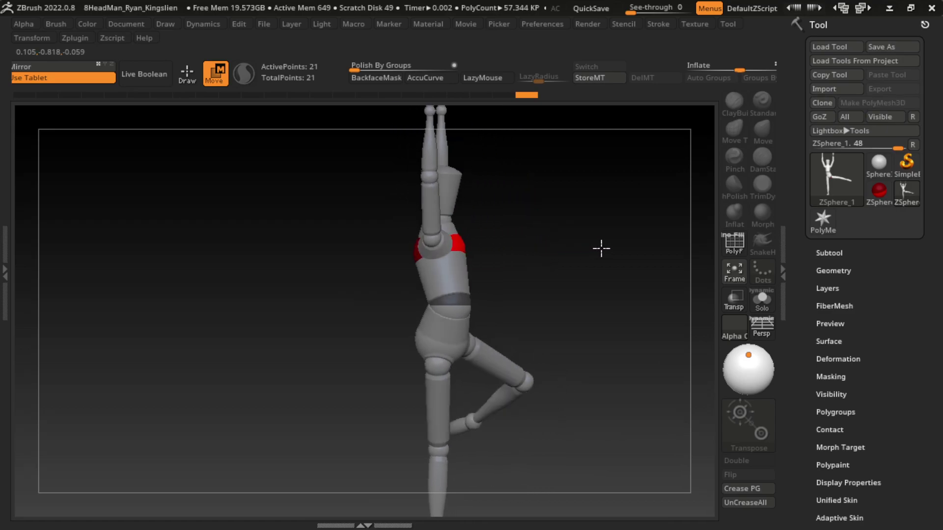
pyautogui.moveTo(421, 193); pyautogui.dragTo(449, 246)
pyautogui.moveTo(572, 246)
pyautogui.mouseDown()
pyautogui.moveTo(475, 247)
pyautogui.moveTo(606, 224)
pyautogui.mouseUp()
pyautogui.hotkey('ctrl', 'z')
pyautogui.hotkey('ctrl', 'z')
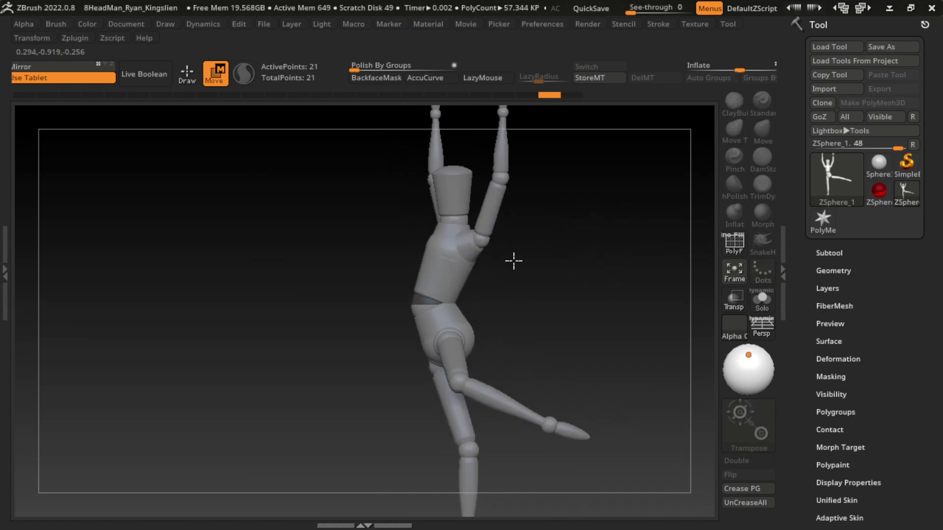
pyautogui.hotkey('ctrl', 'z')
pyautogui.hotkey('ctrl', 'z')
pyautogui.hotkey('ctrl', 'shift', 'z')
pyautogui.hotkey('ctrl', 'shift', 'z')
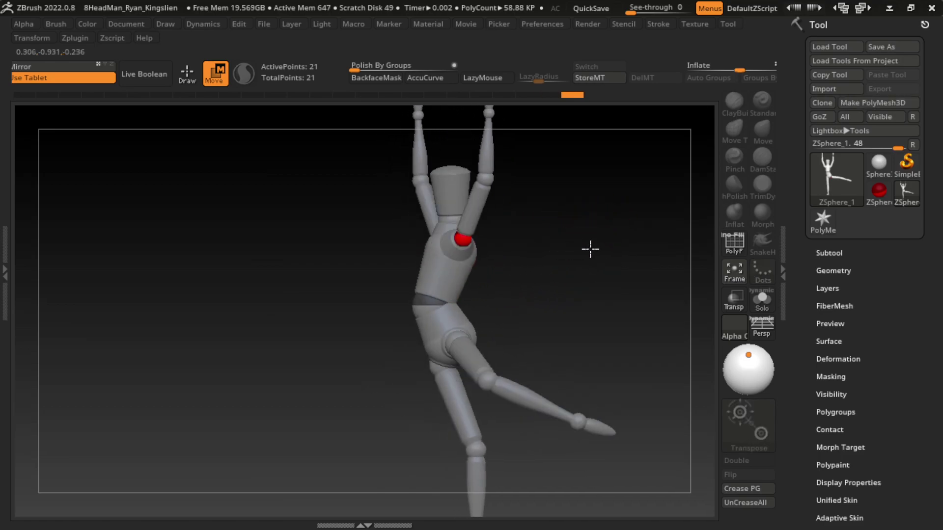
pyautogui.hotkey('ctrl', 'shift', 'z')
pyautogui.hotkey('ctrl', 'shift', 'z')
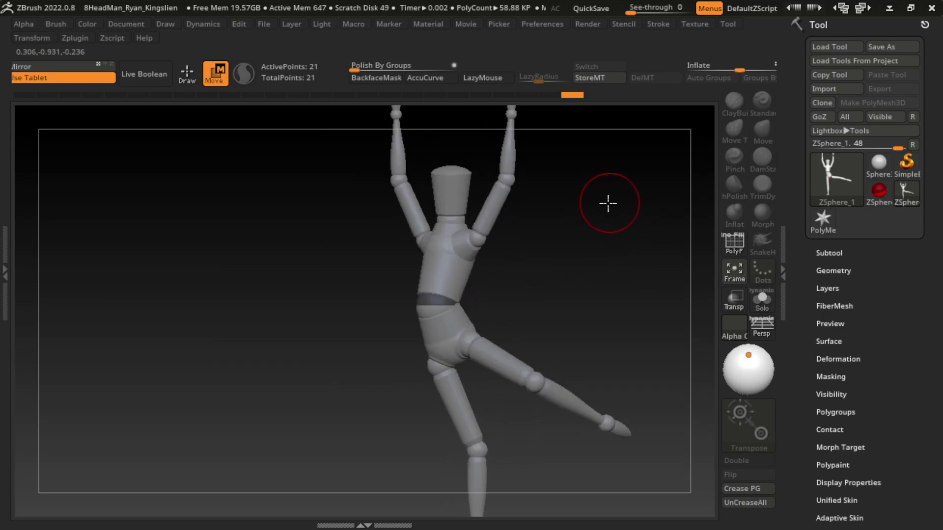
pyautogui.keyDown('alt'); pyautogui.moveTo(608, 203); pyautogui.dragTo(570, 312); pyautogui.keyUp('alt')
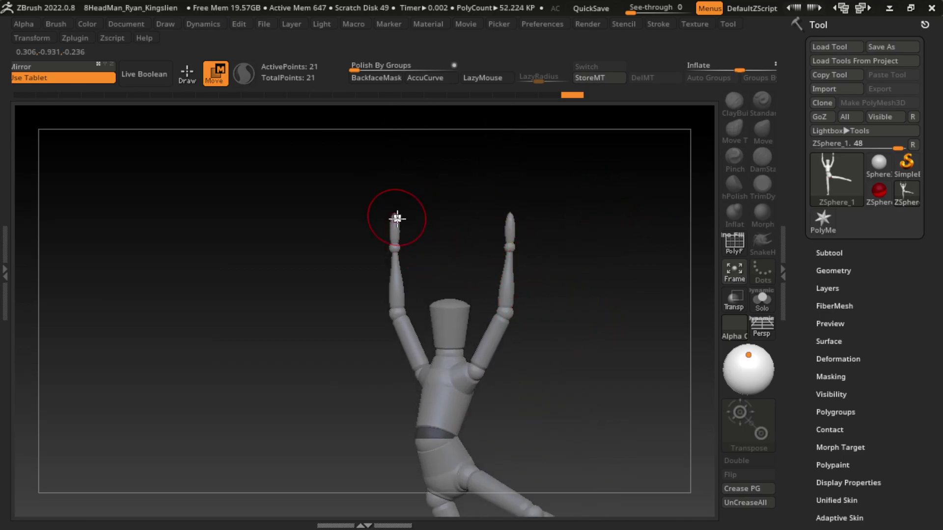
pyautogui.hotkey('ctrl', 'z')
pyautogui.hotkey('ctrl', 'shift', 'z')
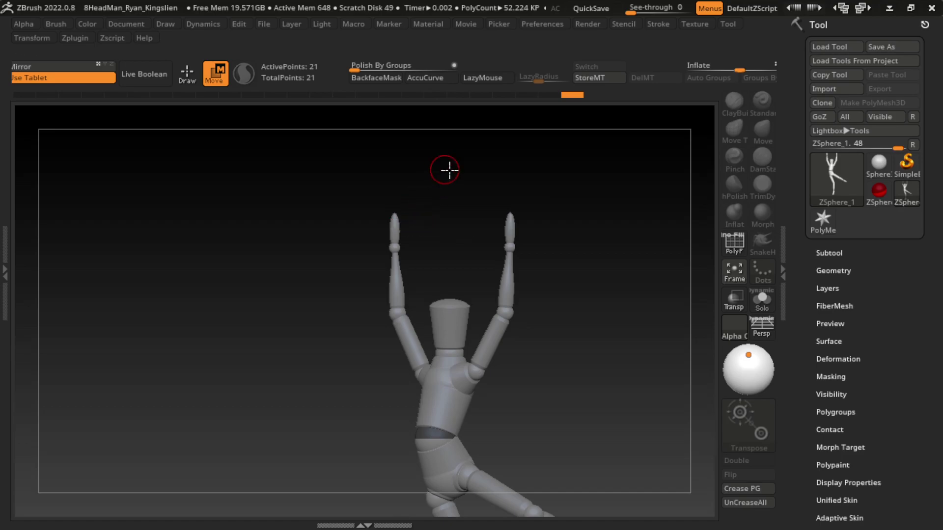
# Tilt both hands inward, reposition both arms and bend the left forearm up and right.
pyautogui.moveTo(408, 234); pyautogui.dragTo(427, 228)
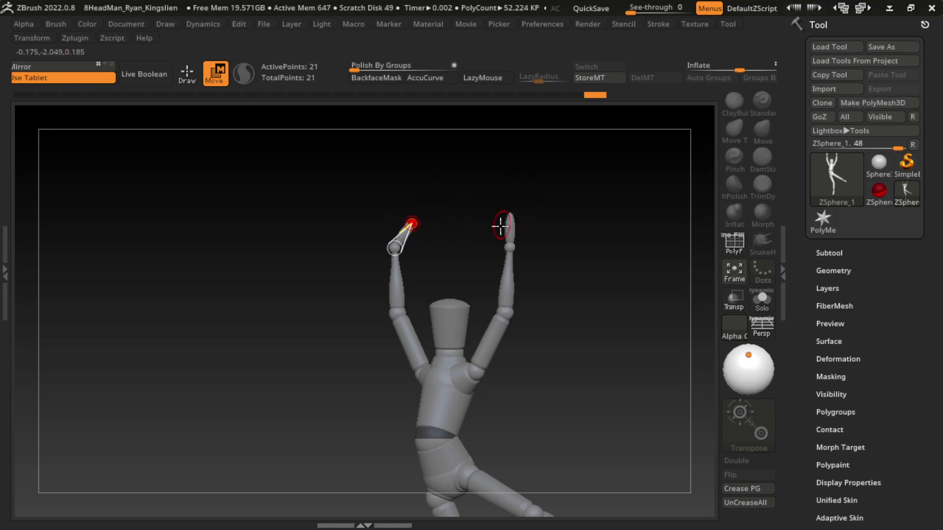
pyautogui.moveTo(509, 226); pyautogui.dragTo(495, 228)
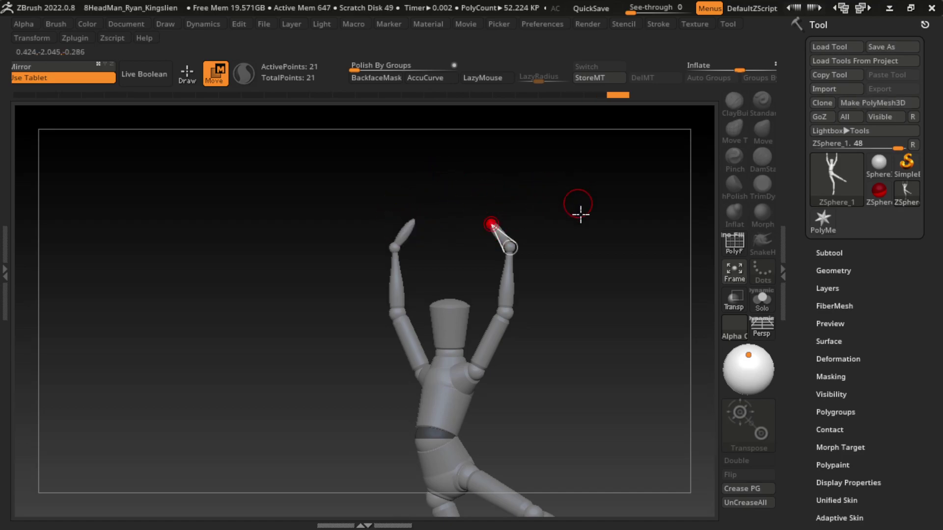
pyautogui.moveTo(465, 339)
pyautogui.mouseDown()
pyautogui.moveTo(467, 324)
pyautogui.moveTo(486, 320)
pyautogui.mouseUp()
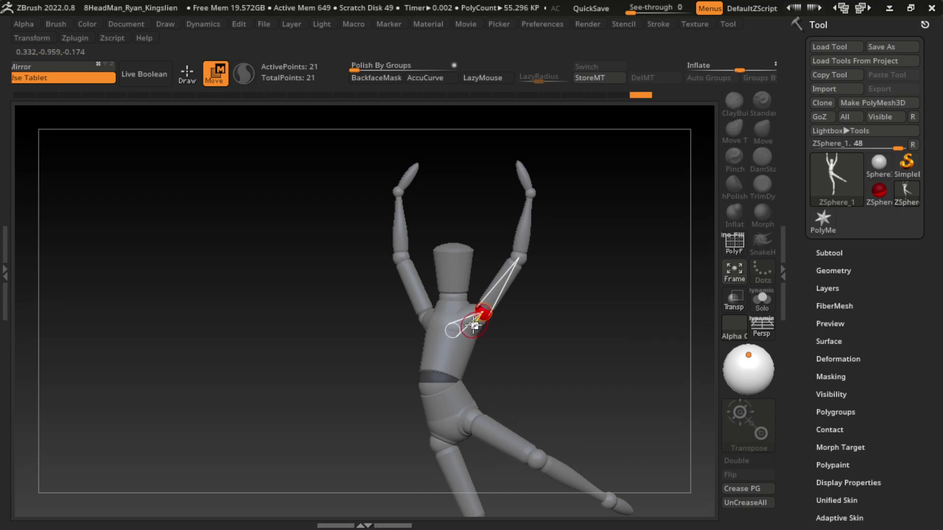
pyautogui.moveTo(473, 326); pyautogui.dragTo(474, 324)
pyautogui.moveTo(579, 315); pyautogui.dragTo(543, 311)
pyautogui.moveTo(432, 327)
pyautogui.mouseDown()
pyautogui.moveTo(453, 326)
pyautogui.moveTo(440, 314)
pyautogui.mouseUp()
pyautogui.moveTo(599, 329)
pyautogui.mouseDown()
pyautogui.moveTo(565, 319)
pyautogui.moveTo(572, 303)
pyautogui.mouseUp()
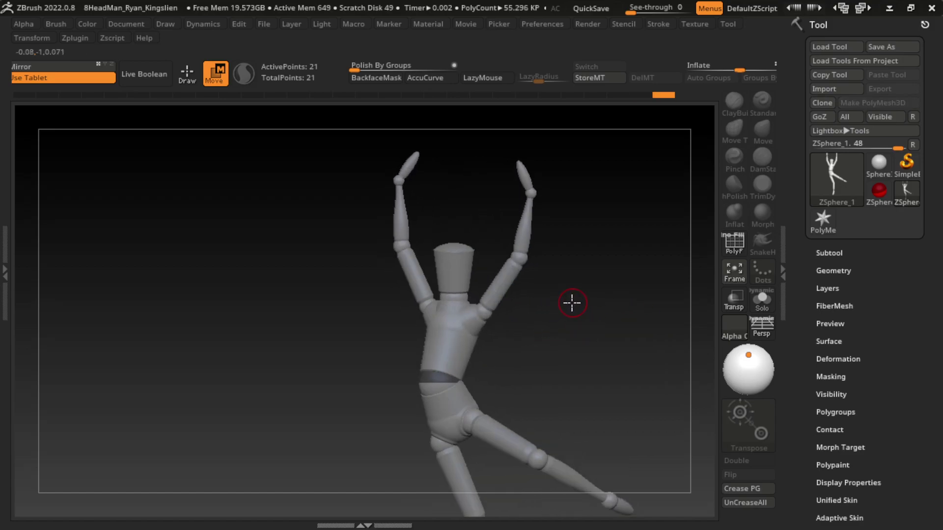
pyautogui.moveTo(405, 209); pyautogui.dragTo(424, 210)
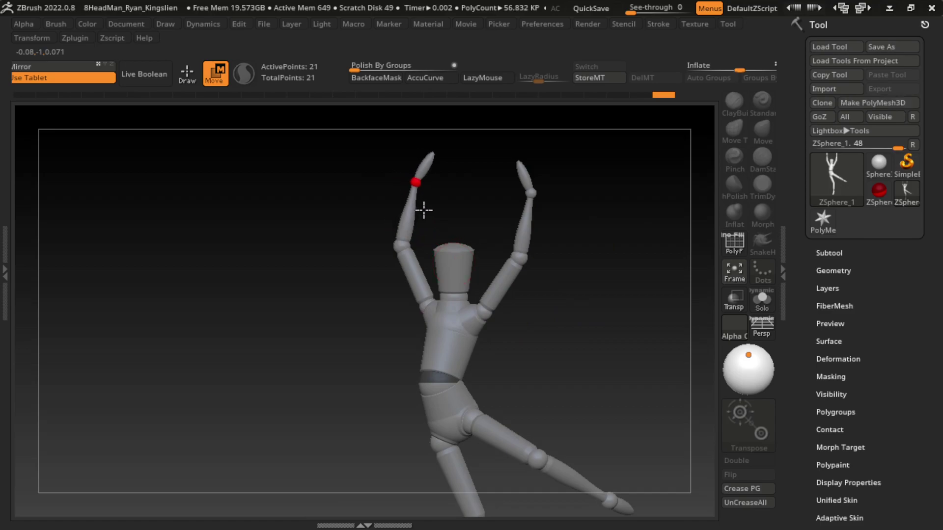
# Point the left arm straight up and shift the chest and neck to lean the torso.
pyautogui.moveTo(431, 156); pyautogui.dragTo(435, 161)
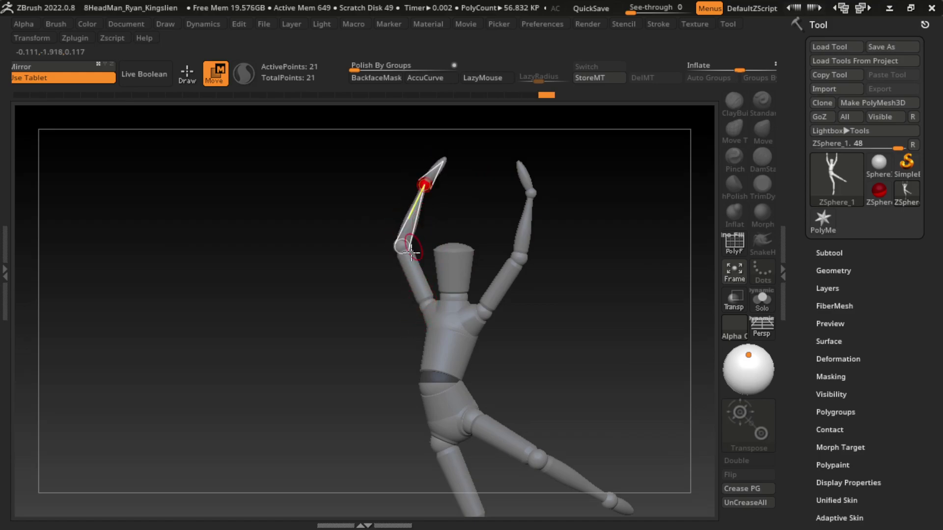
pyautogui.moveTo(414, 245)
pyautogui.mouseDown()
pyautogui.moveTo(423, 274)
pyautogui.moveTo(416, 293)
pyautogui.mouseUp()
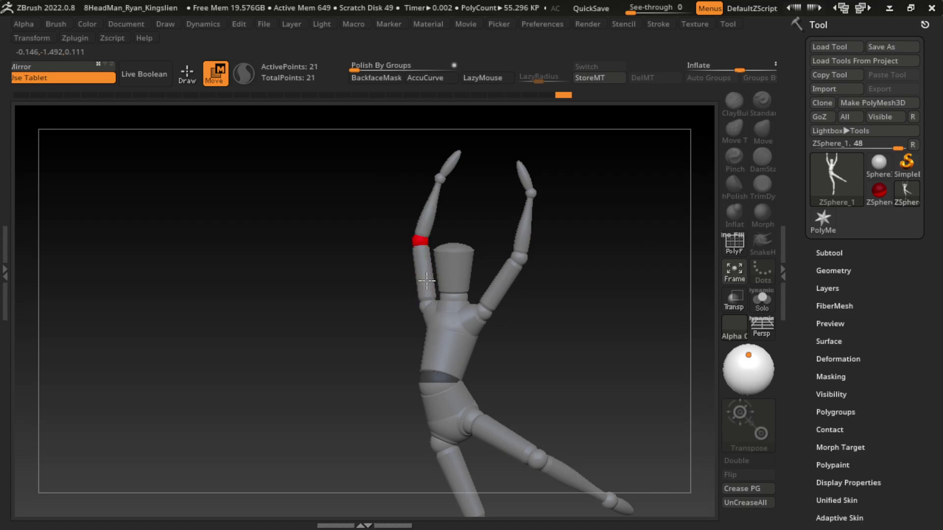
pyautogui.moveTo(452, 313)
pyautogui.mouseDown(button='right')
pyautogui.moveTo(552, 311)
pyautogui.moveTo(480, 316)
pyautogui.moveTo(503, 319)
pyautogui.moveTo(423, 308)
pyautogui.mouseUp(button='right')
pyautogui.moveTo(423, 308); pyautogui.dragTo(459, 318)
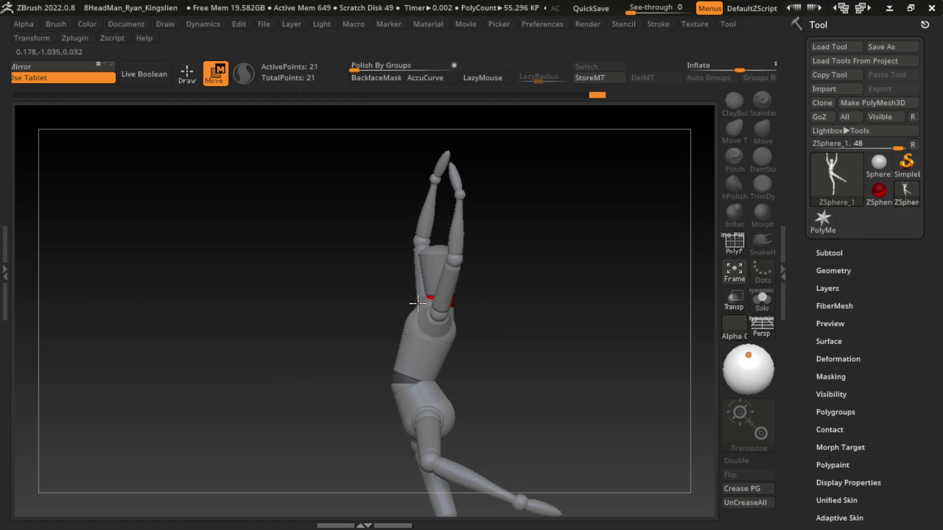
pyautogui.moveTo(519, 321); pyautogui.dragTo(560, 306)
pyautogui.moveTo(440, 310); pyautogui.dragTo(446, 307)
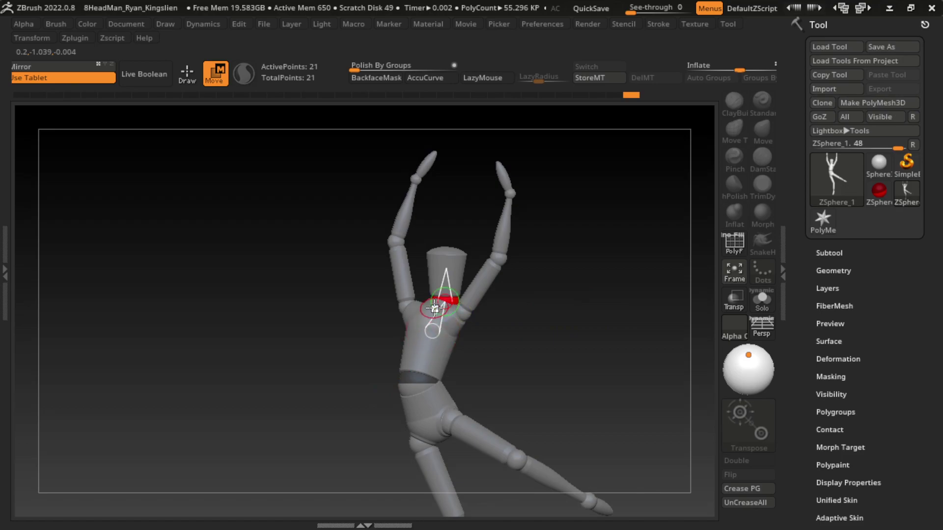
# Adjust the chest, seat the head on the neck and raise the right arm and hand inward.
pyautogui.moveTo(552, 304)
pyautogui.mouseDown()
pyautogui.moveTo(489, 299)
pyautogui.moveTo(478, 289)
pyautogui.moveTo(594, 290)
pyautogui.mouseUp()
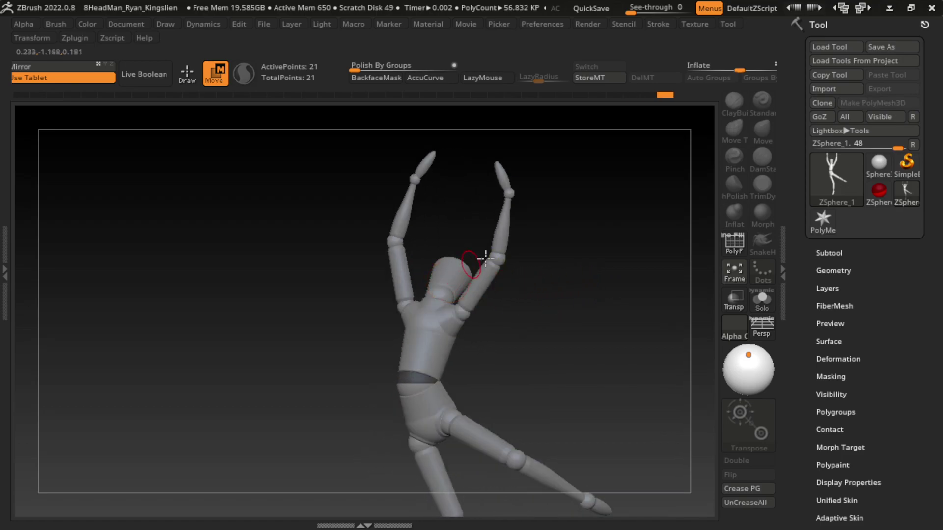
pyautogui.moveTo(485, 258); pyautogui.dragTo(546, 257)
pyautogui.moveTo(437, 276); pyautogui.dragTo(566, 280)
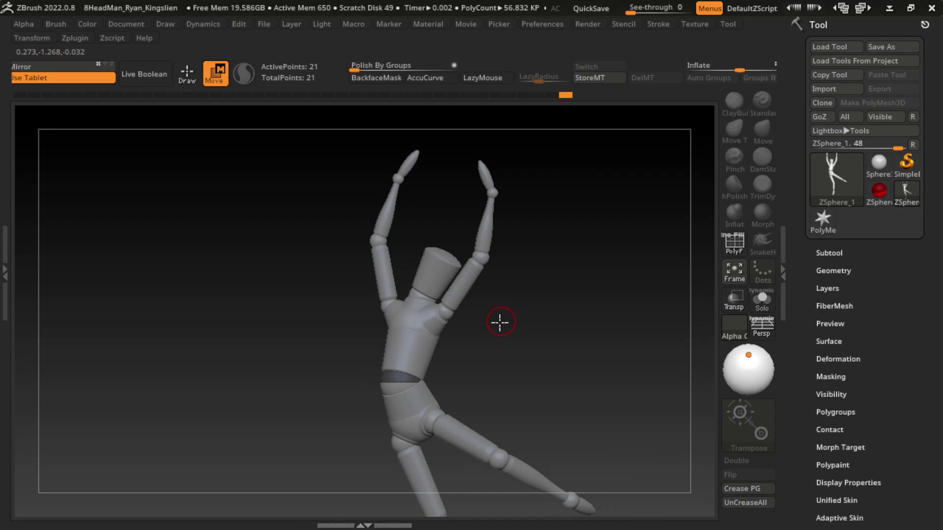
pyautogui.moveTo(437, 329)
pyautogui.mouseDown()
pyautogui.moveTo(520, 348)
pyautogui.moveTo(536, 341)
pyautogui.mouseUp()
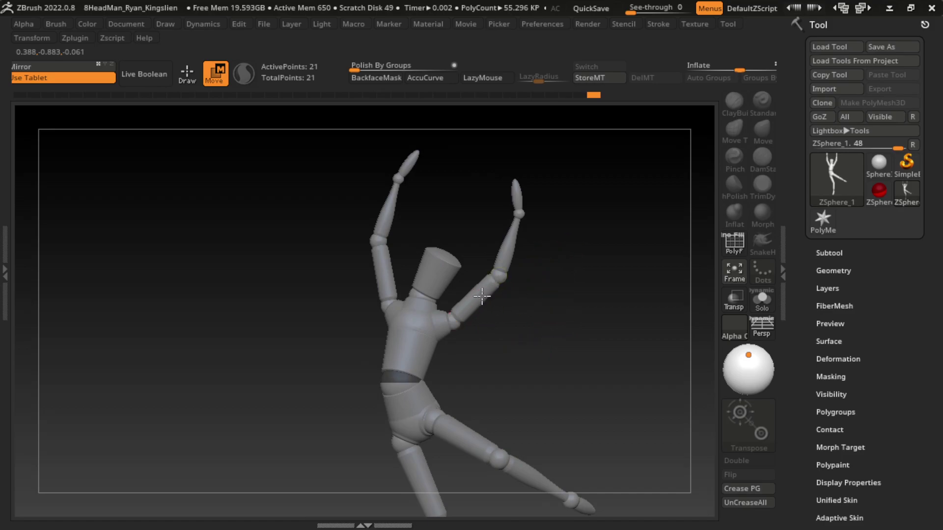
pyautogui.moveTo(482, 297); pyautogui.dragTo(508, 270)
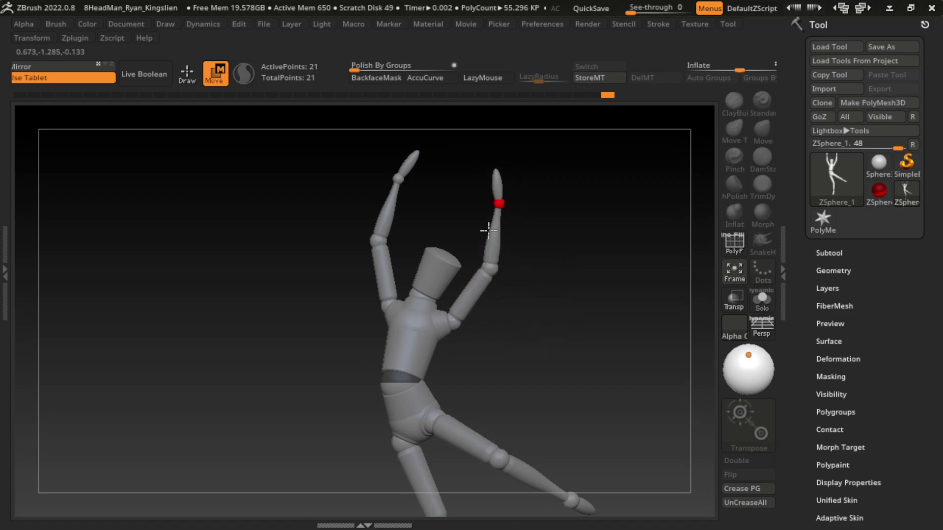
pyautogui.moveTo(510, 204); pyautogui.dragTo(479, 189)
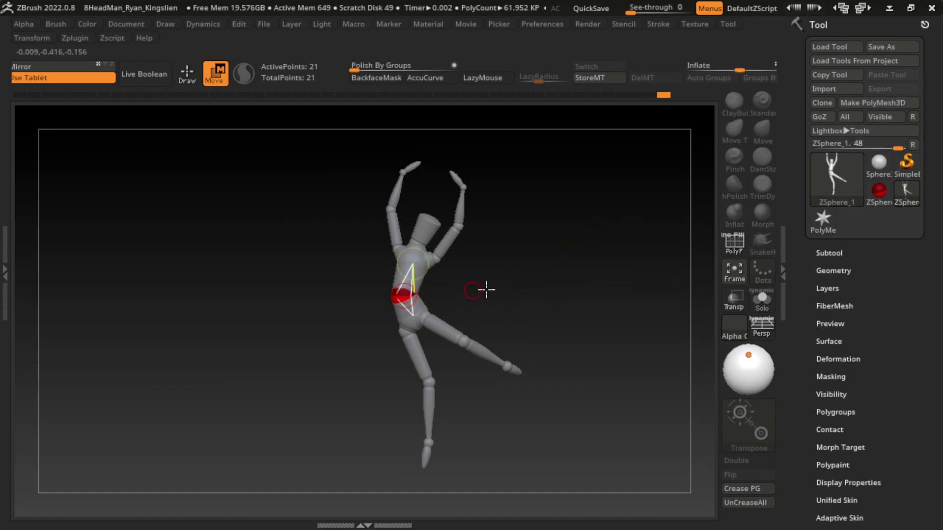
# Convert the ZSphere rig to a PolyMesh3D and set the colour to white.
pyautogui.click(864, 103)
pyautogui.press('space')
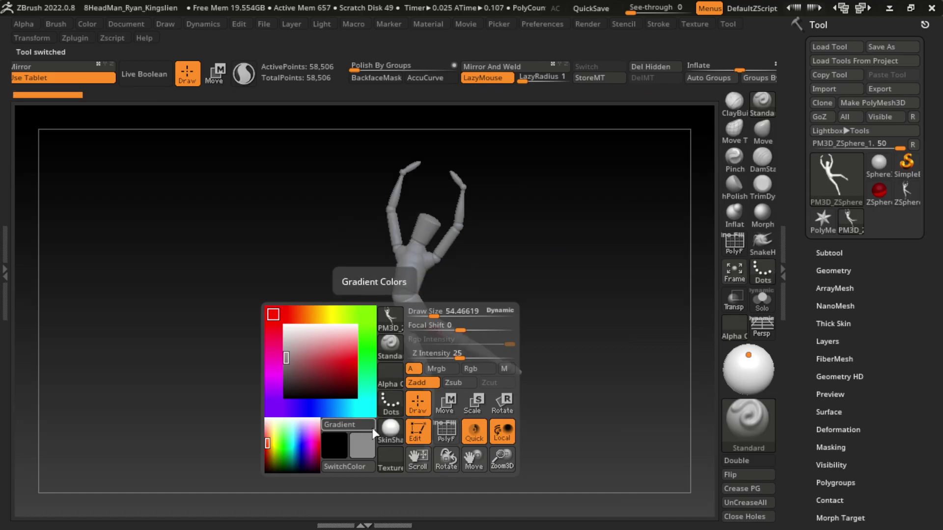
pyautogui.moveTo(333, 376); pyautogui.dragTo(286, 327)
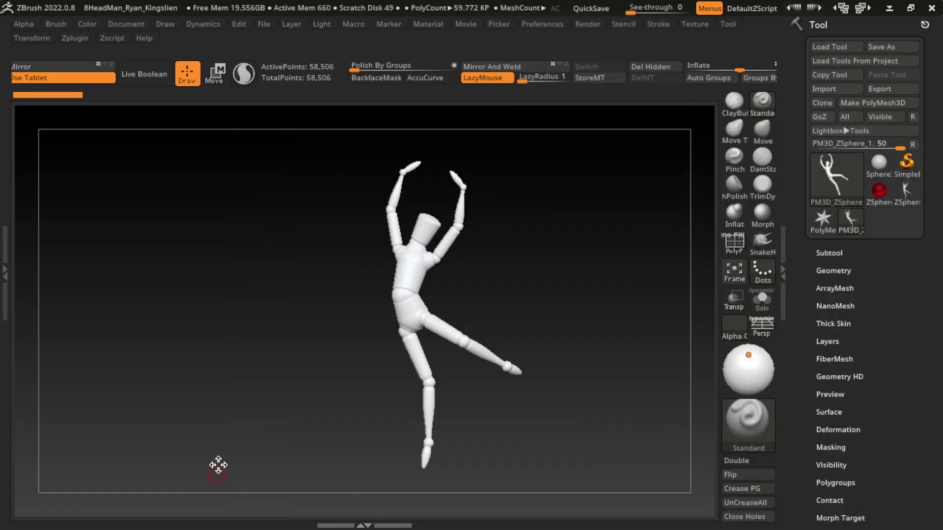
# Apply a grey material, choose ClayBuildup with dynamic tessellation and a larger Draw Size.
pyautogui.press('space')
pyautogui.click(316, 427)
pyautogui.click(343, 378)
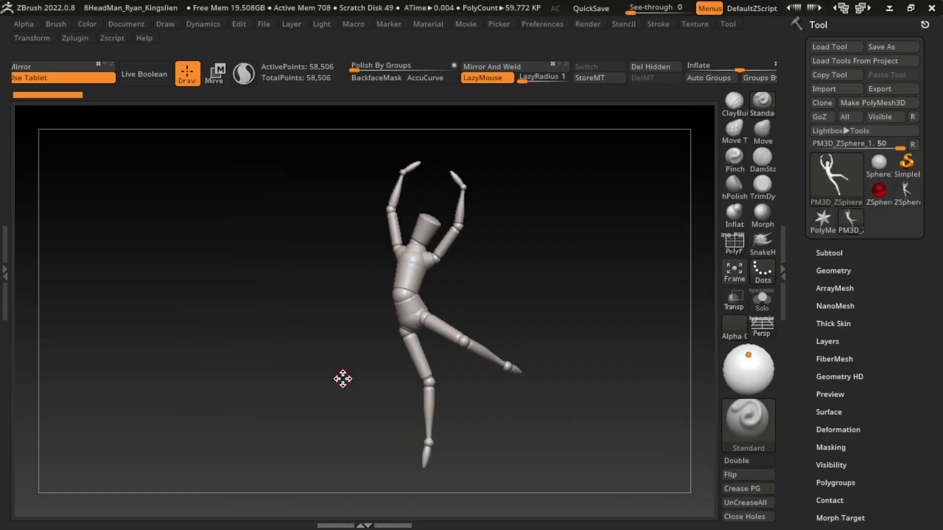
pyautogui.click(734, 116)
pyautogui.press('w')
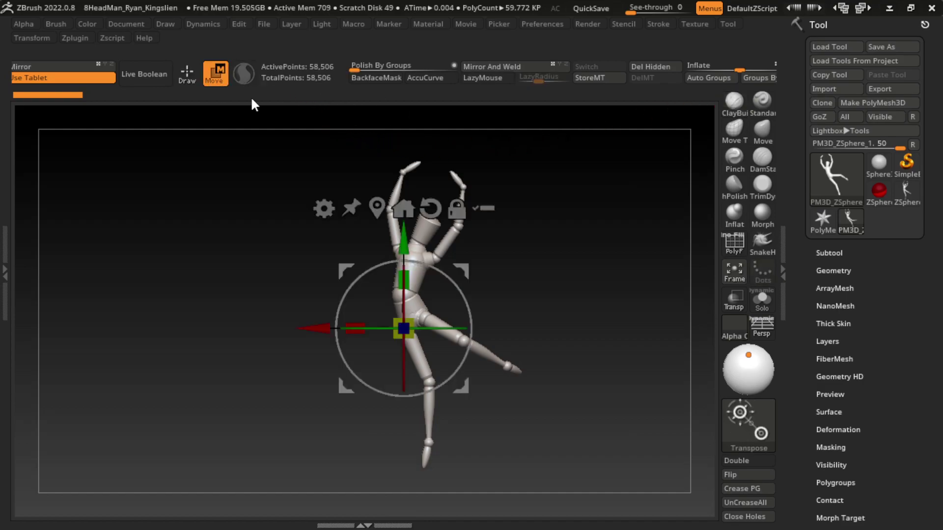
pyautogui.press('q')
pyautogui.click(243, 73)
pyautogui.press('s')
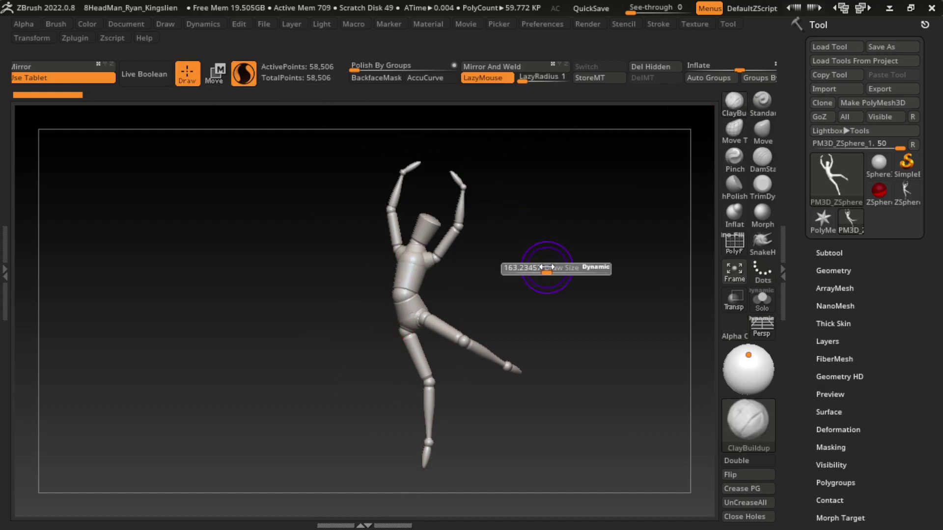
pyautogui.keyDown('ctrl'); pyautogui.moveTo(535, 234); pyautogui.dragTo(506, 273, button='right'); pyautogui.keyUp('ctrl')
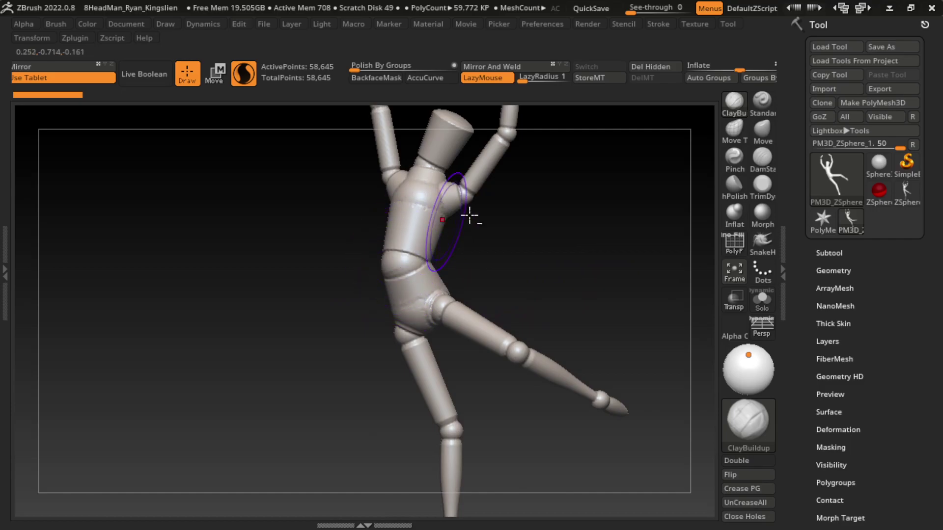
# Build up clay on the side of the torso, hip and chest, then smooth it.
pyautogui.moveTo(400, 211)
pyautogui.mouseDown()
pyautogui.moveTo(418, 305)
pyautogui.moveTo(455, 290)
pyautogui.mouseUp()
pyautogui.press('s')
pyautogui.moveTo(388, 250); pyautogui.dragTo(432, 304)
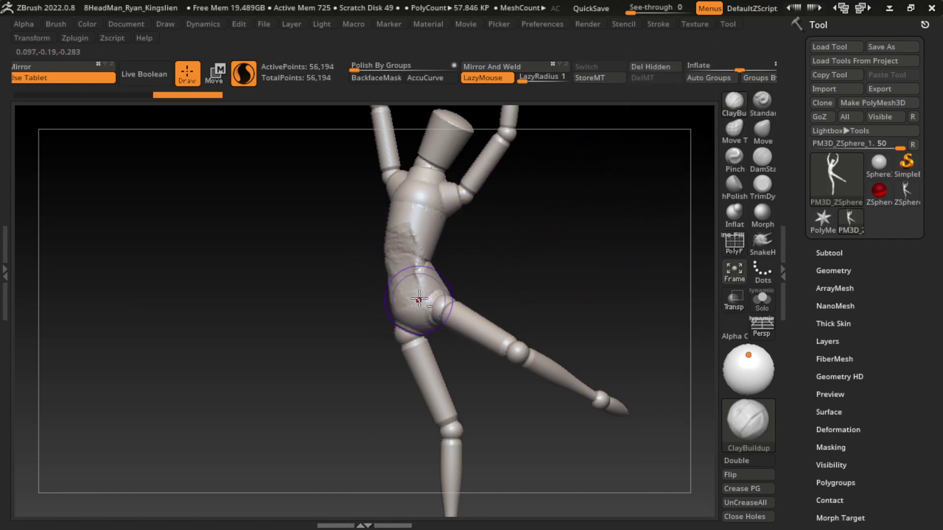
pyautogui.moveTo(459, 199); pyautogui.dragTo(445, 256)
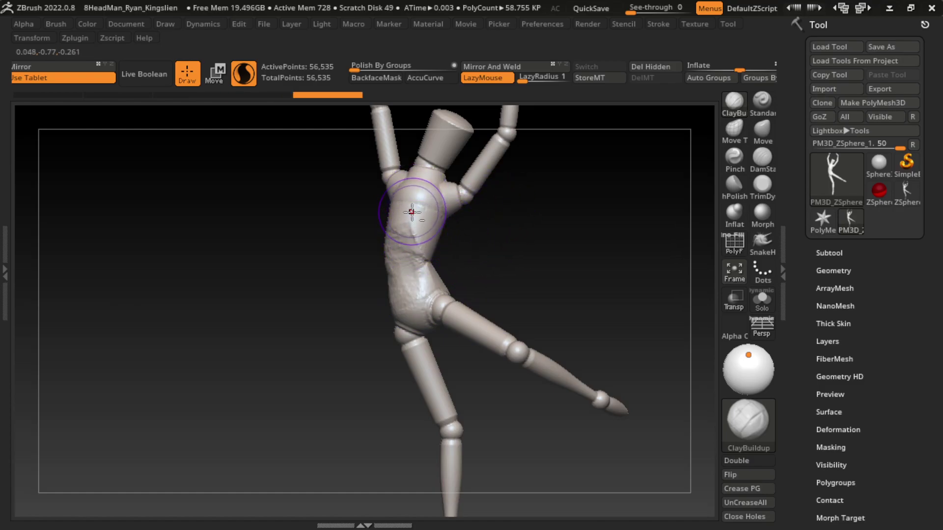
pyautogui.moveTo(506, 201); pyautogui.dragTo(511, 206)
pyautogui.moveTo(383, 216); pyautogui.dragTo(362, 257)
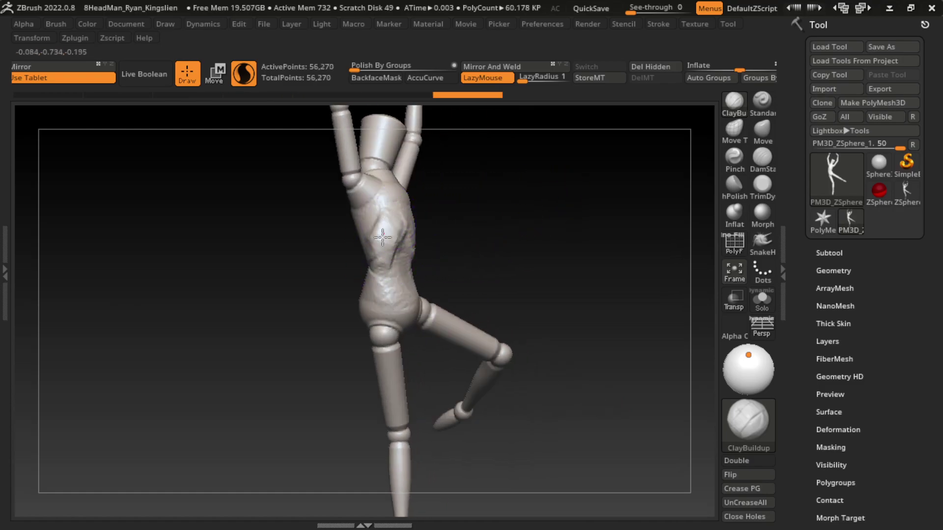
pyautogui.moveTo(492, 211); pyautogui.dragTo(480, 219)
pyautogui.moveTo(417, 229); pyautogui.dragTo(440, 255)
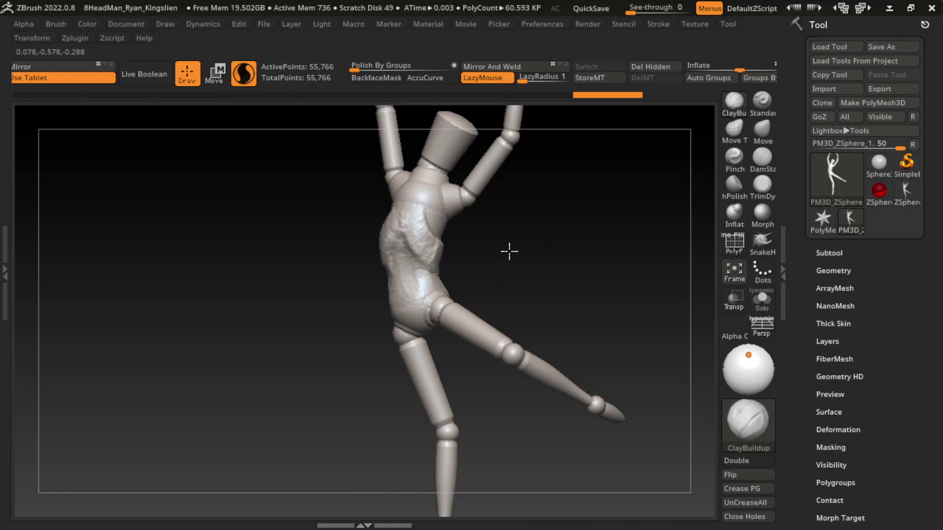
pyautogui.moveTo(508, 250)
pyautogui.mouseDown()
pyautogui.moveTo(520, 216)
pyautogui.moveTo(571, 215)
pyautogui.mouseUp()
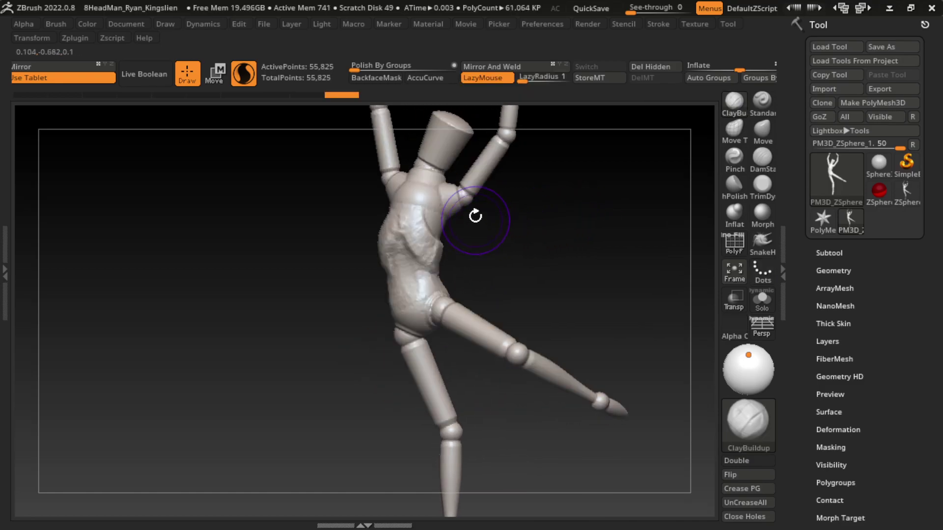
pyautogui.moveTo(476, 214); pyautogui.dragTo(473, 285)
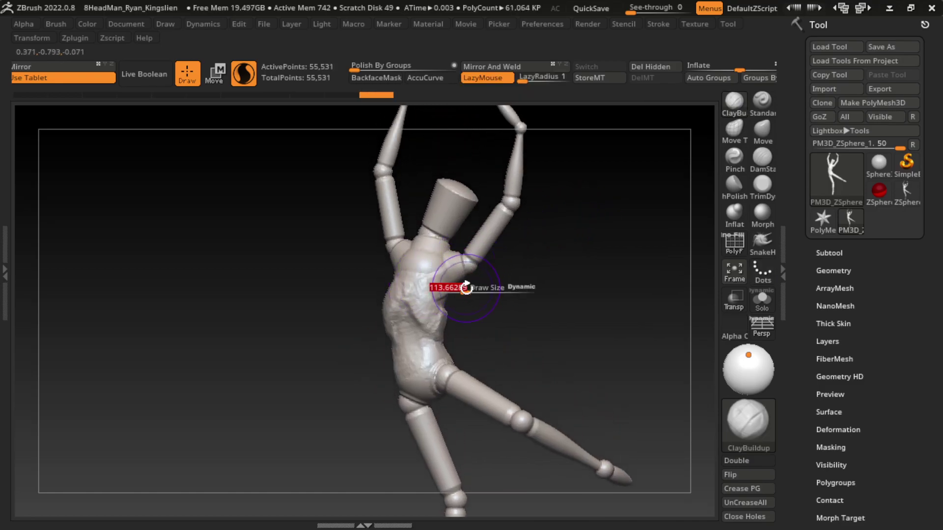
pyautogui.keyDown('shift'); pyautogui.moveTo(425, 292); pyautogui.dragTo(408, 287); pyautogui.keyUp('shift')
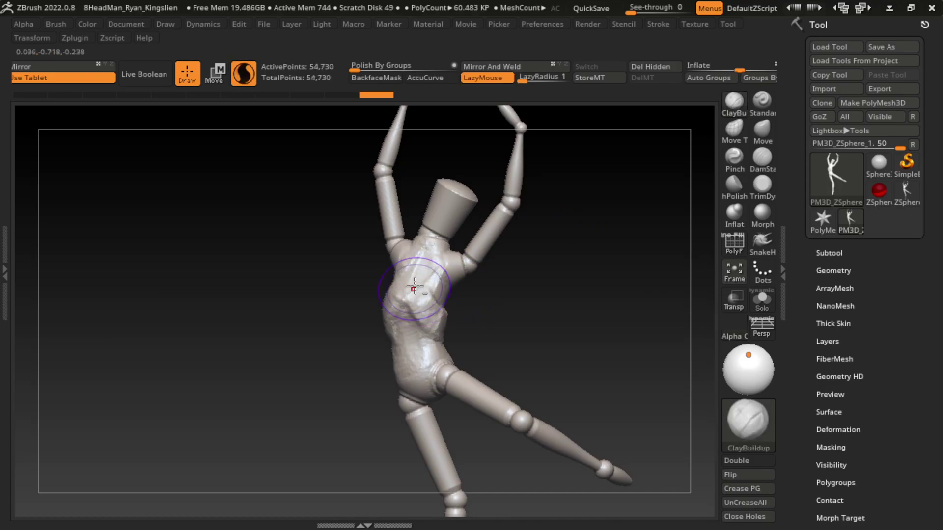
# Redo sculpt history steps and add clay mass over the hip region from behind.
pyautogui.hotkey('ctrl', 'shift', 'z')
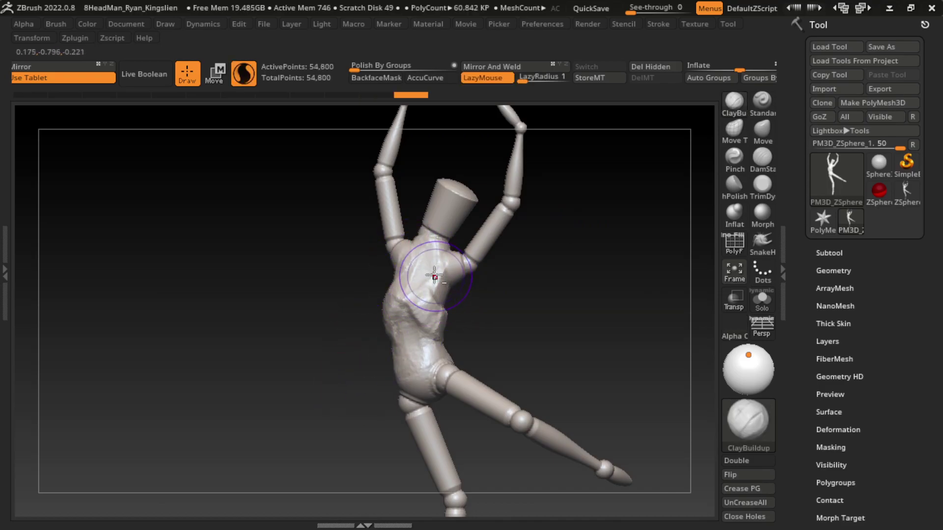
pyautogui.hotkey('ctrl', 'shift', 'z')
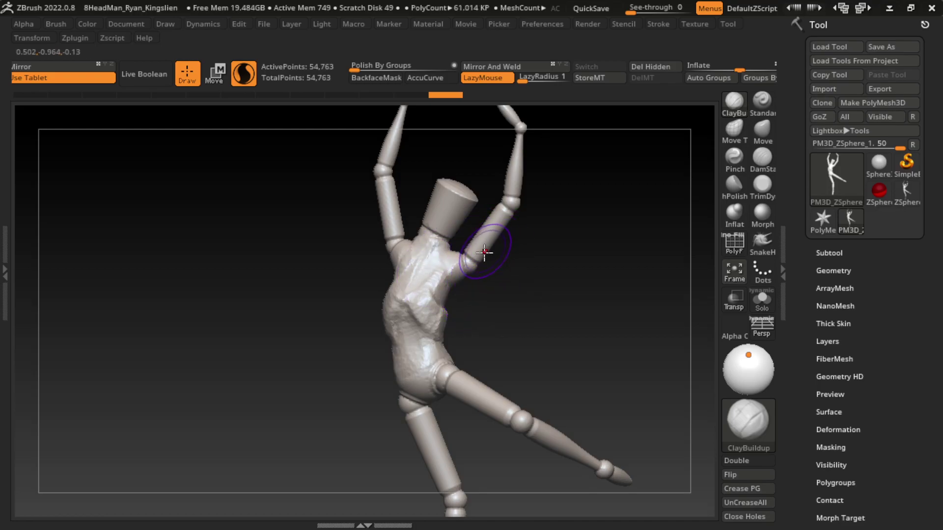
pyautogui.press('s')
pyautogui.moveTo(466, 289); pyautogui.dragTo(522, 294)
pyautogui.press('s')
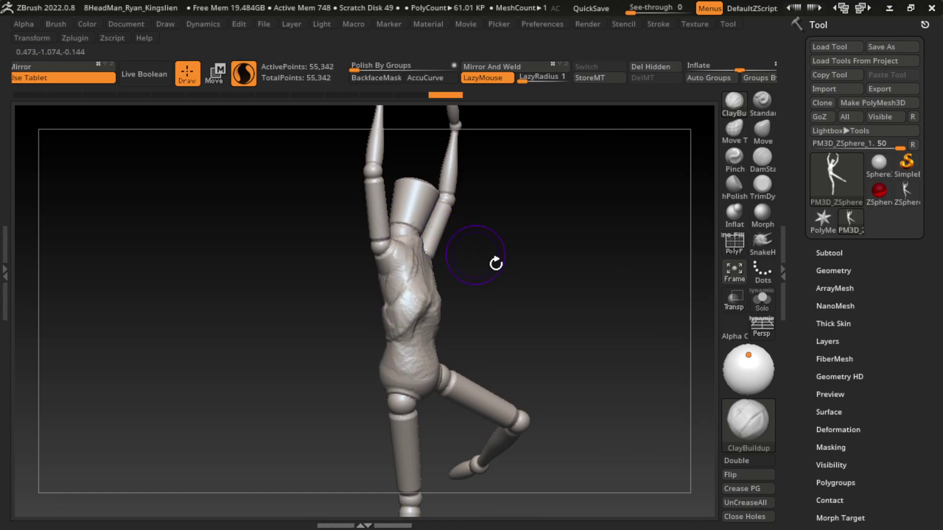
pyautogui.hotkey('ctrl', 'shift', 'z')
pyautogui.moveTo(506, 284)
pyautogui.mouseDown()
pyautogui.moveTo(511, 291)
pyautogui.moveTo(521, 279)
pyautogui.moveTo(457, 226)
pyautogui.mouseUp()
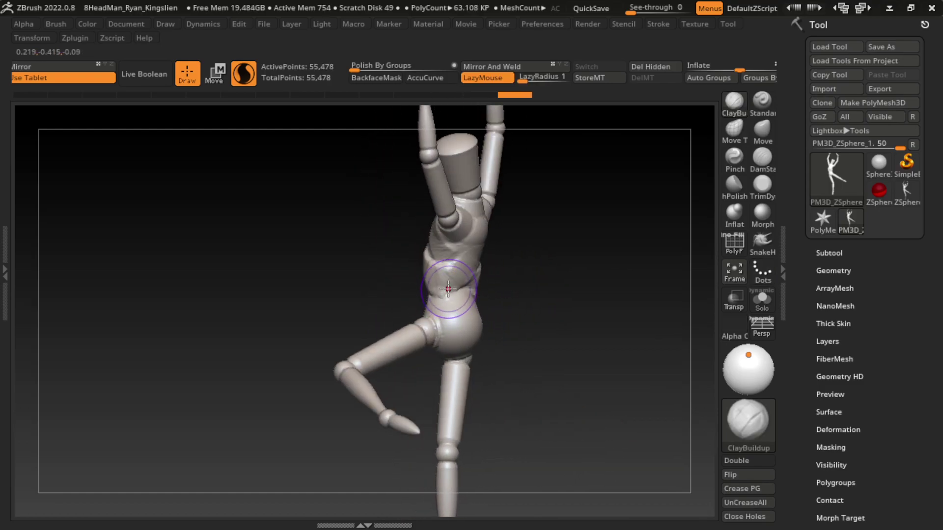
pyautogui.moveTo(442, 314)
pyautogui.mouseDown()
pyautogui.moveTo(472, 325)
pyautogui.moveTo(429, 345)
pyautogui.mouseUp()
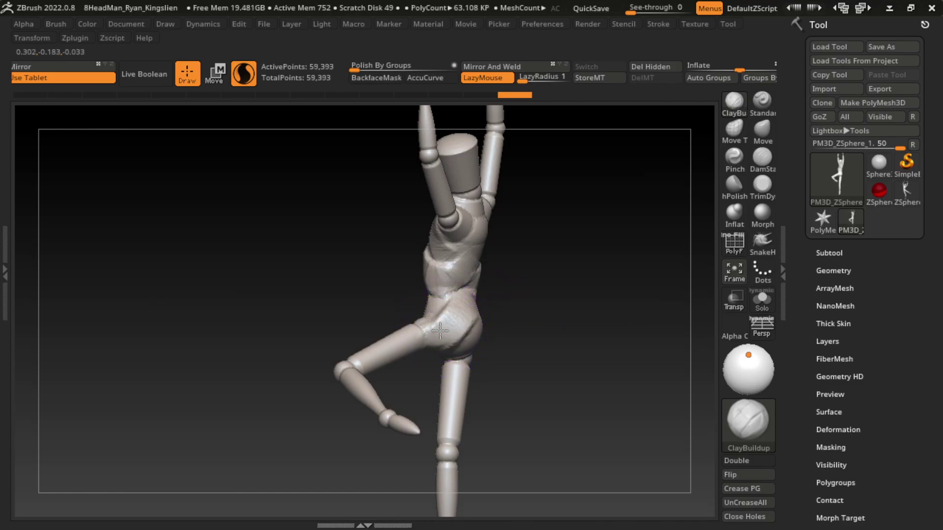
pyautogui.moveTo(526, 354); pyautogui.dragTo(632, 292)
# Resize the brush and build clay on the upper thigh, undoing two unwanted strokes.
pyautogui.press('s')
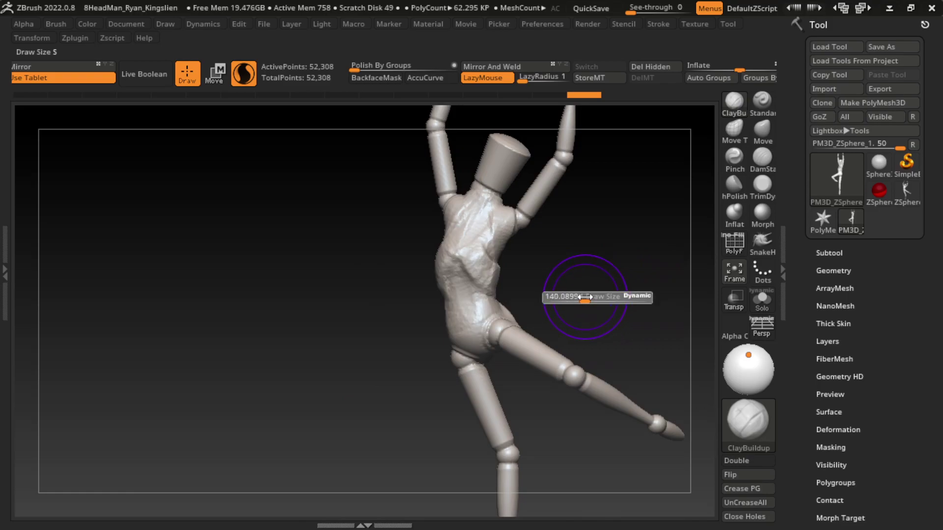
pyautogui.moveTo(499, 390); pyautogui.dragTo(531, 362)
pyautogui.press('s')
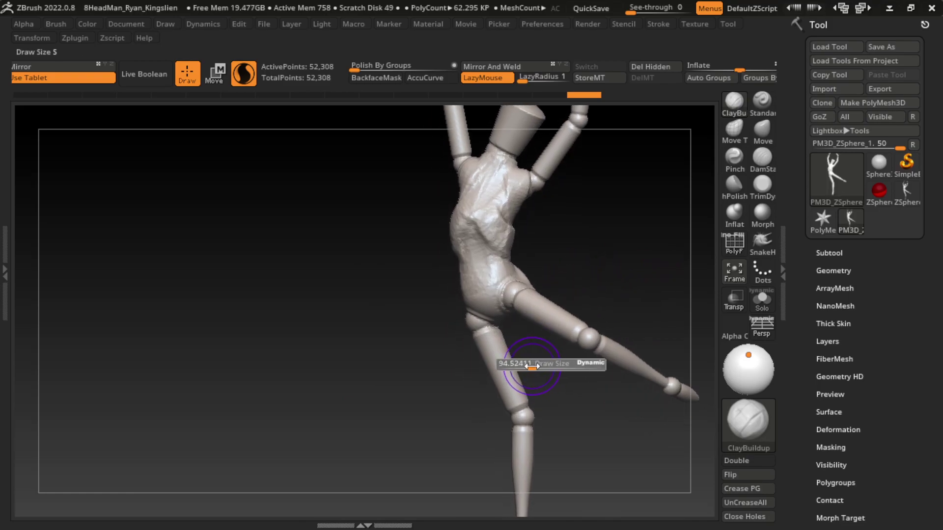
pyautogui.moveTo(478, 336)
pyautogui.mouseDown()
pyautogui.moveTo(473, 400)
pyautogui.moveTo(467, 330)
pyautogui.moveTo(484, 400)
pyautogui.moveTo(463, 345)
pyautogui.mouseUp()
pyautogui.moveTo(414, 396)
pyautogui.mouseDown()
pyautogui.moveTo(442, 344)
pyautogui.moveTo(437, 319)
pyautogui.moveTo(461, 392)
pyautogui.mouseUp()
pyautogui.hotkey('ctrl', 'z')
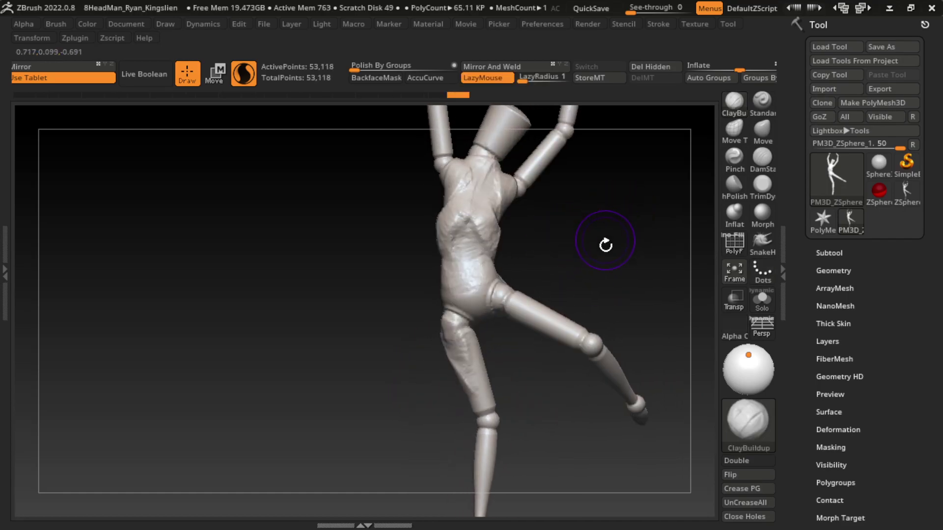
pyautogui.hotkey('ctrl', 'z')
pyautogui.moveTo(588, 257)
pyautogui.mouseDown()
pyautogui.moveTo(556, 289)
pyautogui.moveTo(471, 314)
pyautogui.mouseUp()
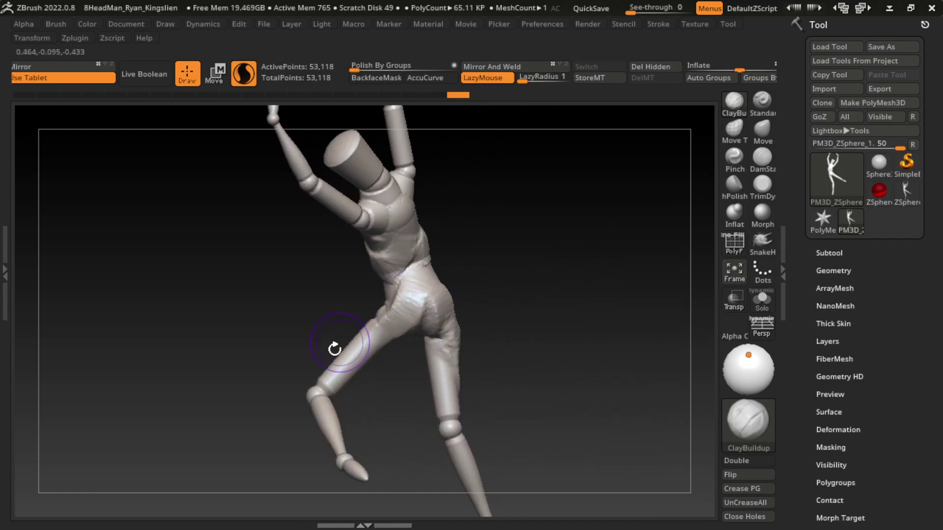
# Add clay to the thigh and knee, the standing leg's thigh and the hip.
pyautogui.moveTo(337, 343)
pyautogui.mouseDown()
pyautogui.moveTo(405, 365)
pyautogui.moveTo(550, 293)
pyautogui.moveTo(530, 310)
pyautogui.moveTo(488, 293)
pyautogui.moveTo(576, 236)
pyautogui.moveTo(482, 382)
pyautogui.moveTo(466, 346)
pyautogui.mouseUp()
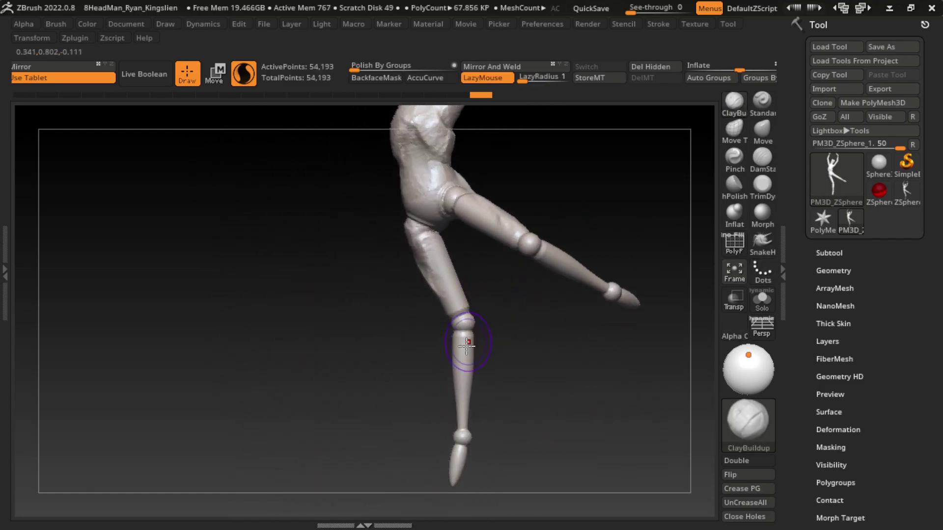
pyautogui.moveTo(442, 311)
pyautogui.mouseDown()
pyautogui.moveTo(459, 337)
pyautogui.moveTo(447, 344)
pyautogui.mouseUp()
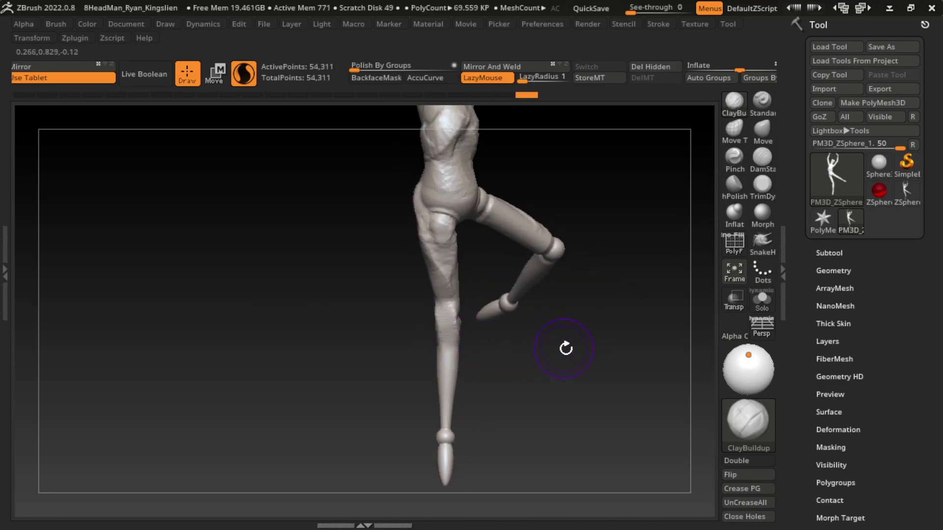
pyautogui.moveTo(564, 348); pyautogui.dragTo(500, 341)
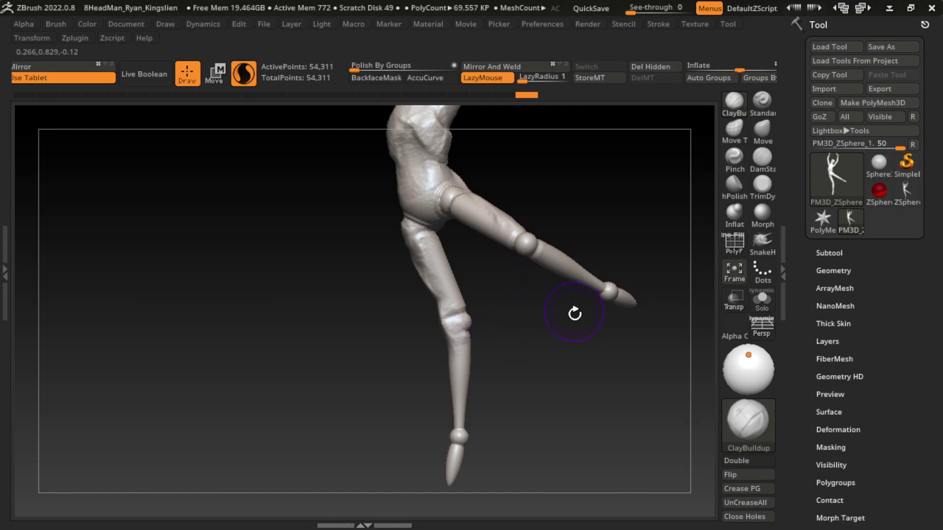
pyautogui.moveTo(539, 335); pyautogui.dragTo(473, 289)
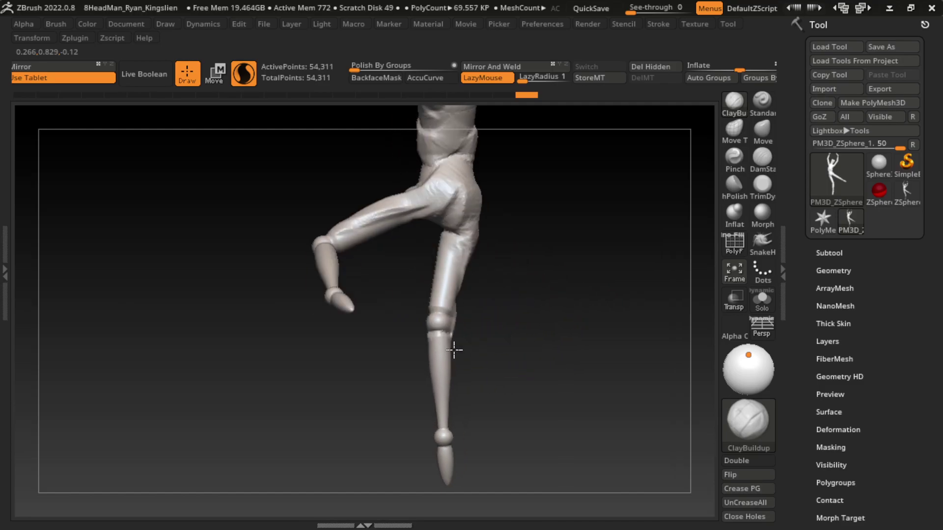
pyautogui.moveTo(460, 243); pyautogui.dragTo(425, 290)
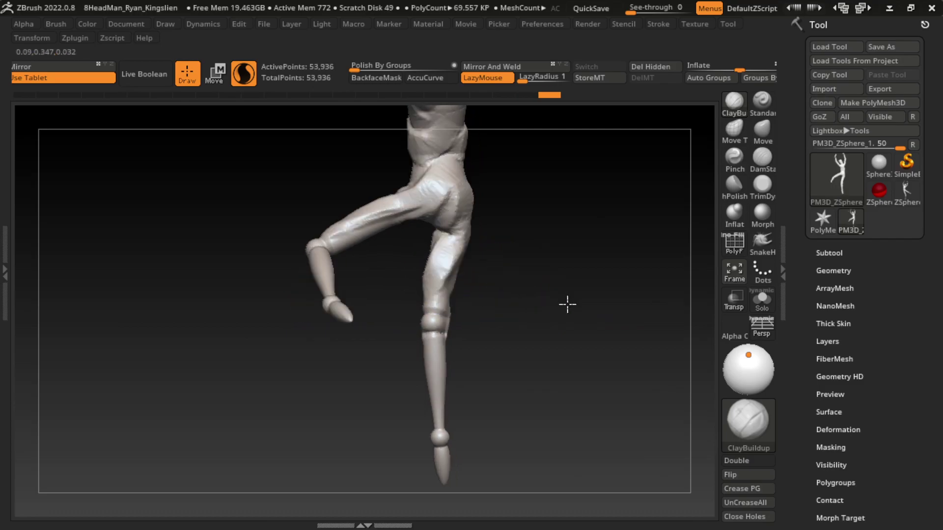
pyautogui.moveTo(567, 305); pyautogui.dragTo(476, 332)
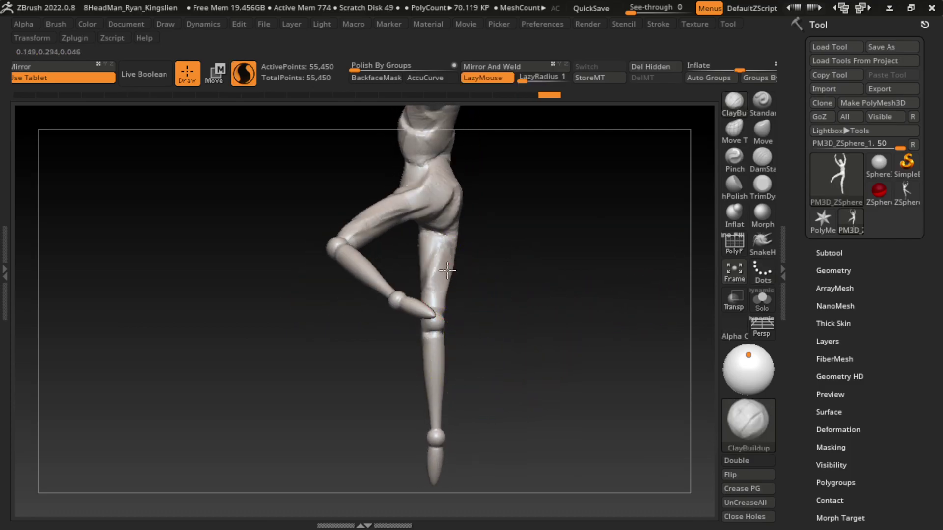
pyautogui.moveTo(533, 336)
pyautogui.mouseDown()
pyautogui.moveTo(596, 364)
pyautogui.moveTo(536, 342)
pyautogui.moveTo(551, 362)
pyautogui.moveTo(541, 305)
pyautogui.moveTo(453, 252)
pyautogui.moveTo(521, 246)
pyautogui.mouseUp()
pyautogui.moveTo(611, 244); pyautogui.dragTo(712, 208)
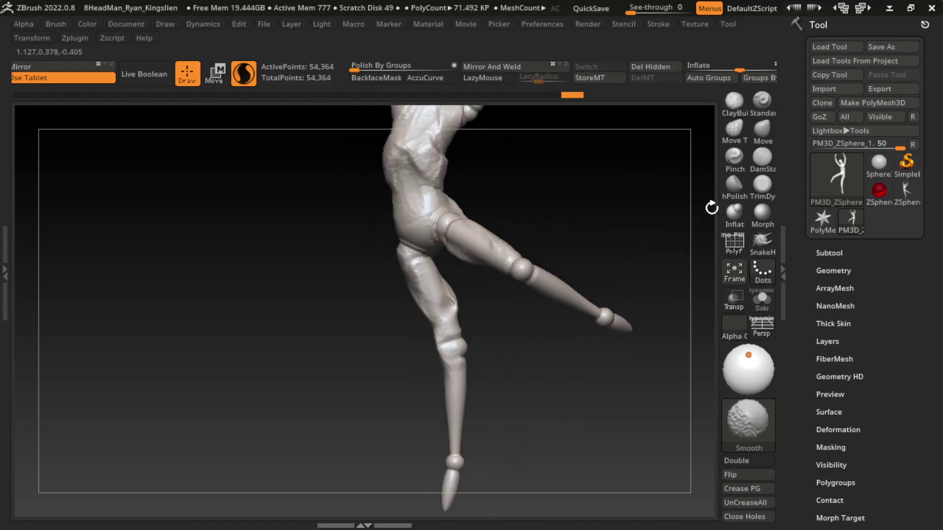
pyautogui.keyDown('alt'); pyautogui.moveTo(538, 431); pyautogui.dragTo(578, 339); pyautogui.keyUp('alt')
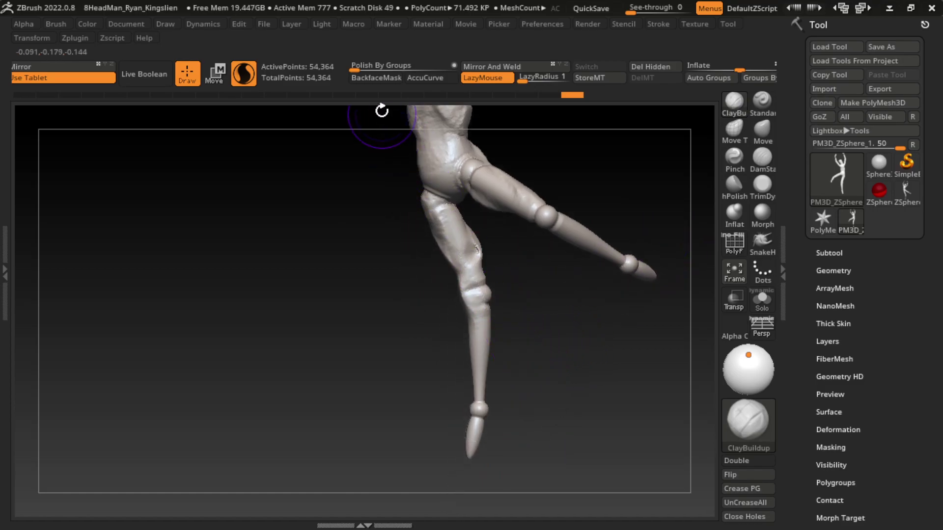
# Turn on BackfaceMask, sculpt clay on the knee and smooth the surface.
pyautogui.click(376, 77)
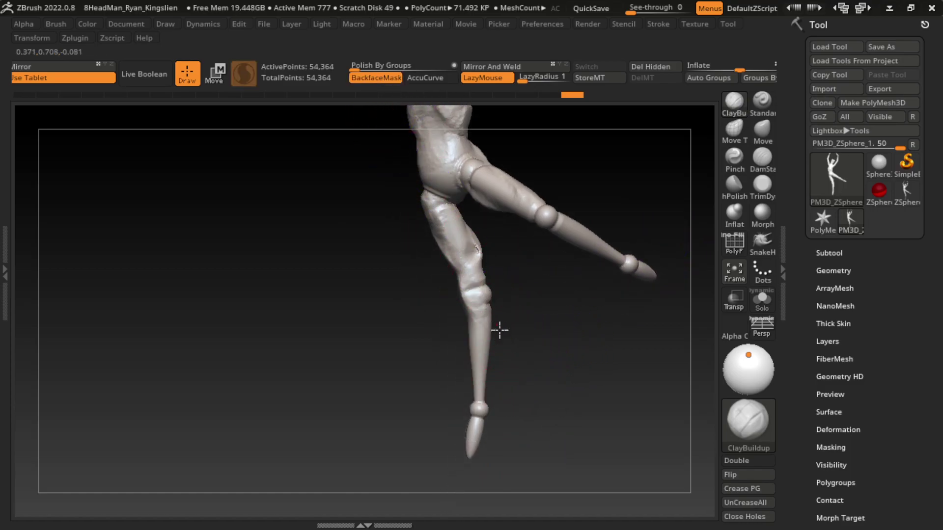
pyautogui.moveTo(499, 328)
pyautogui.mouseDown()
pyautogui.moveTo(507, 337)
pyautogui.moveTo(487, 305)
pyautogui.mouseUp()
pyautogui.moveTo(526, 344); pyautogui.dragTo(547, 343)
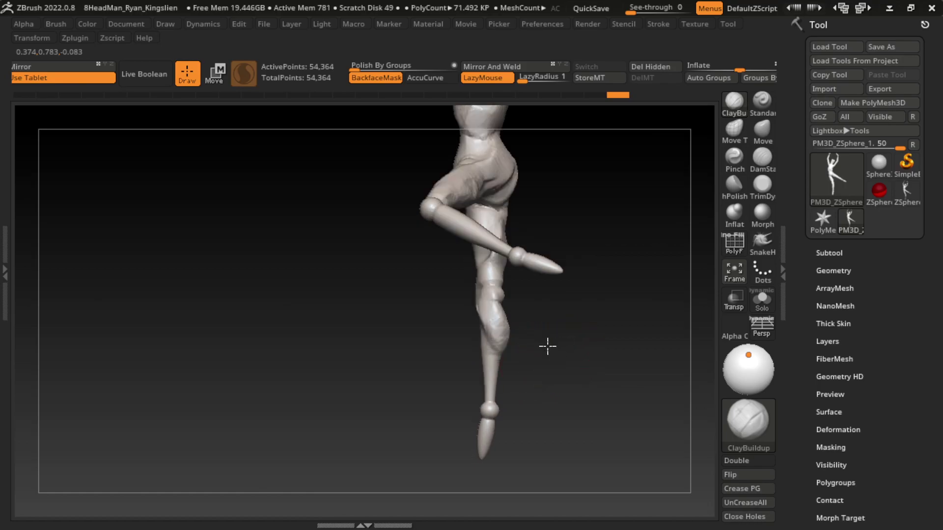
pyautogui.moveTo(496, 315); pyautogui.dragTo(501, 339)
pyautogui.moveTo(614, 324)
pyautogui.mouseDown()
pyautogui.moveTo(659, 326)
pyautogui.moveTo(612, 322)
pyautogui.mouseUp()
pyautogui.press('shift')
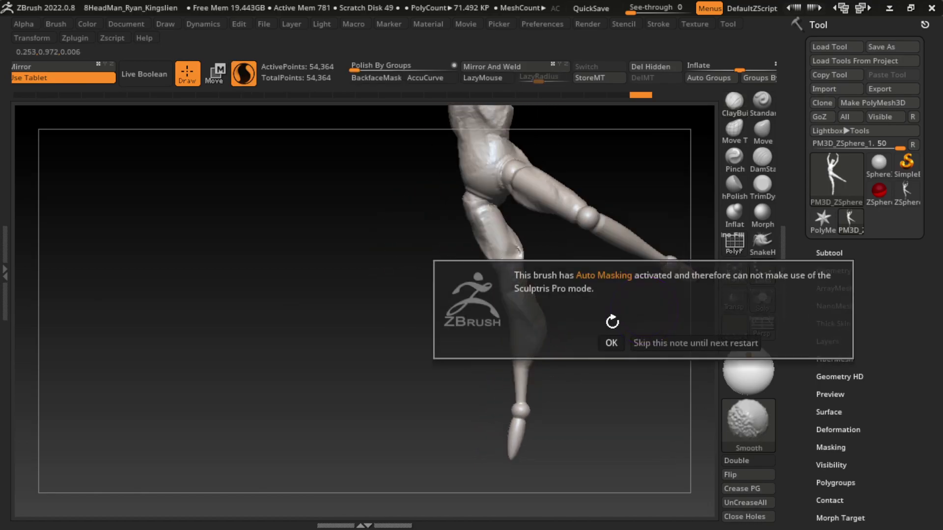
pyautogui.click(618, 348)
pyautogui.moveTo(604, 410)
pyautogui.mouseDown()
pyautogui.moveTo(554, 326)
pyautogui.moveTo(617, 370)
pyautogui.moveTo(571, 350)
pyautogui.mouseUp()
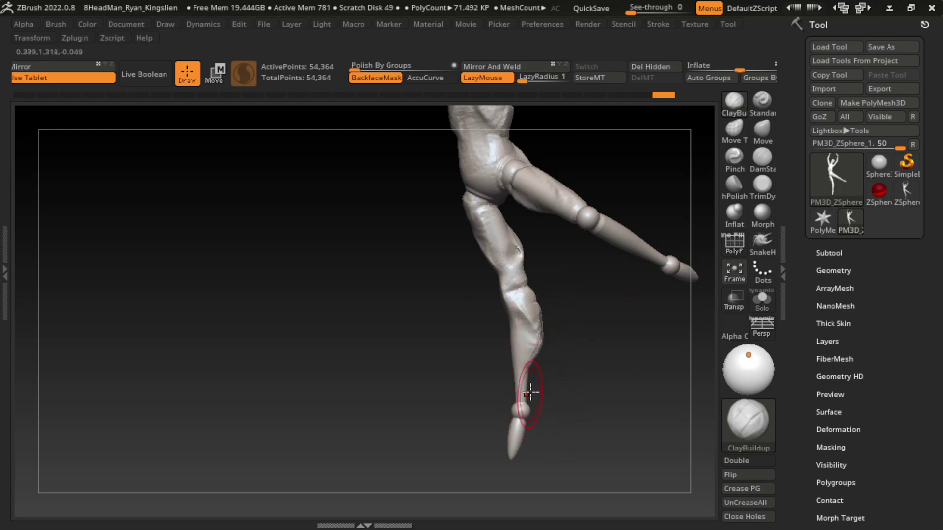
# Orbit around the legs and zoom out until the figure faces the viewer.
pyautogui.moveTo(532, 389); pyautogui.dragTo(585, 428)
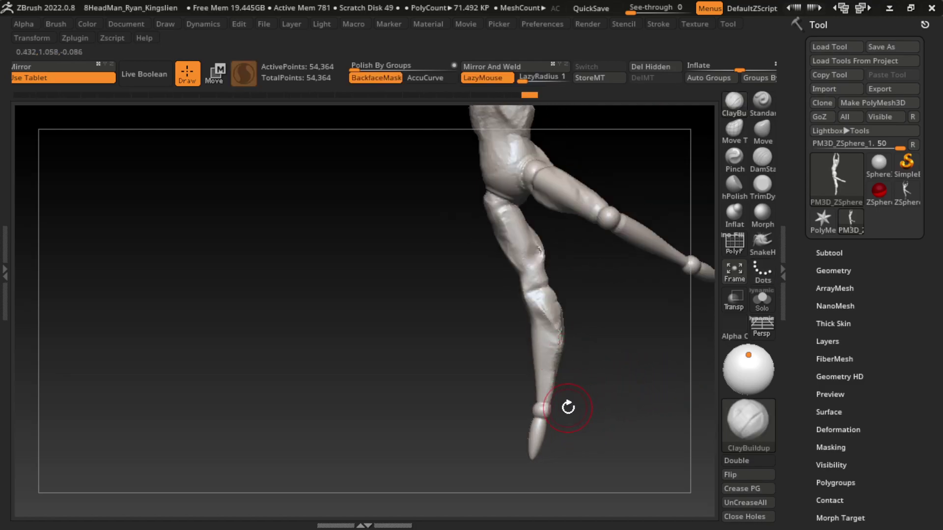
pyautogui.moveTo(556, 411); pyautogui.dragTo(645, 390)
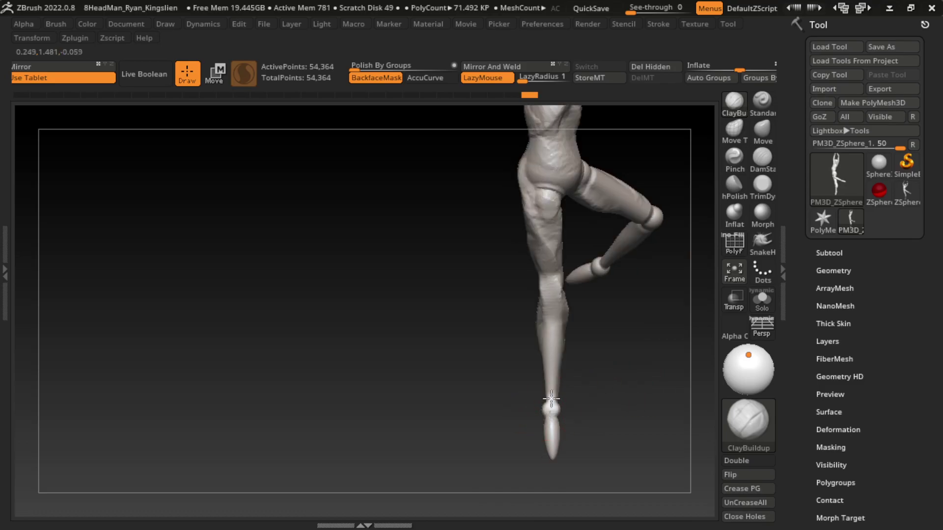
pyautogui.moveTo(552, 409); pyautogui.dragTo(581, 351)
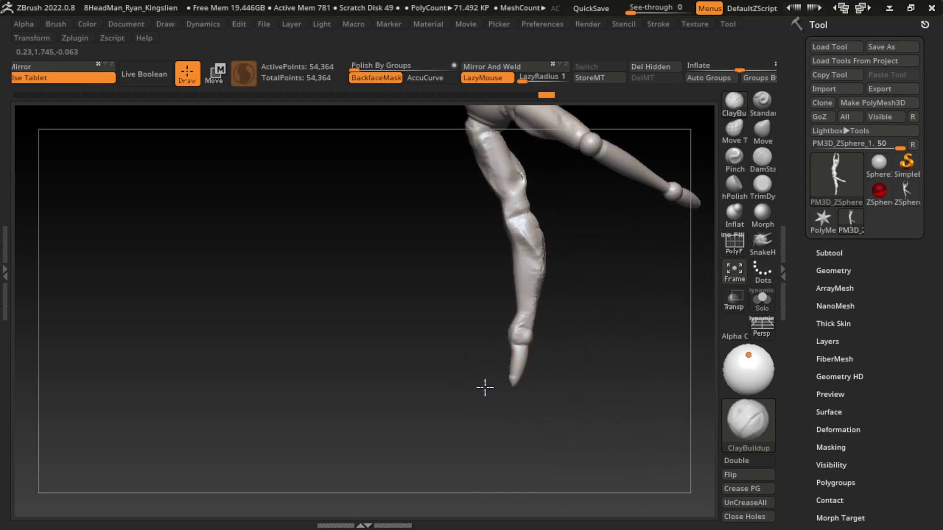
pyautogui.moveTo(506, 384)
pyautogui.mouseDown()
pyautogui.moveTo(623, 400)
pyautogui.moveTo(502, 385)
pyautogui.moveTo(501, 415)
pyautogui.moveTo(522, 400)
pyautogui.mouseUp()
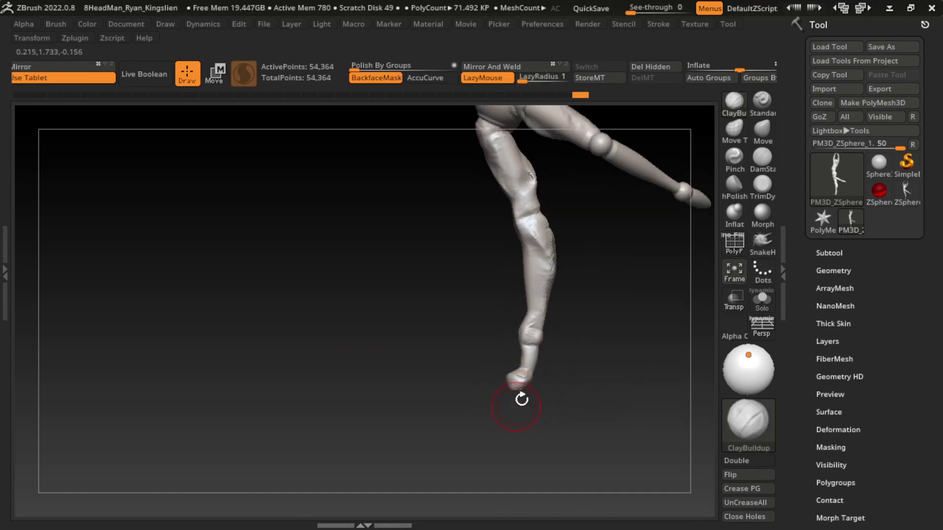
pyautogui.moveTo(609, 349)
pyautogui.mouseDown()
pyautogui.moveTo(510, 359)
pyautogui.moveTo(599, 368)
pyautogui.moveTo(551, 336)
pyautogui.mouseUp()
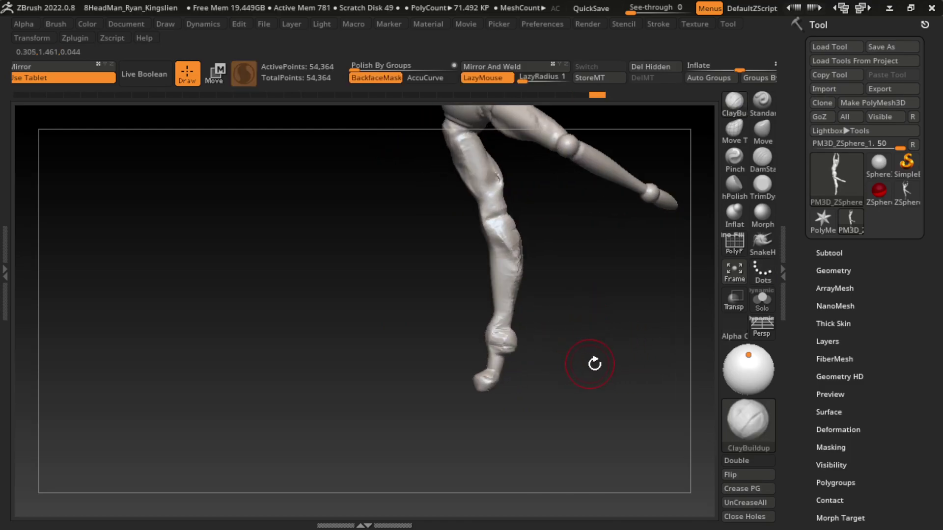
pyautogui.moveTo(594, 364)
pyautogui.mouseDown()
pyautogui.moveTo(587, 343)
pyautogui.moveTo(545, 436)
pyautogui.mouseUp()
pyautogui.press('s')
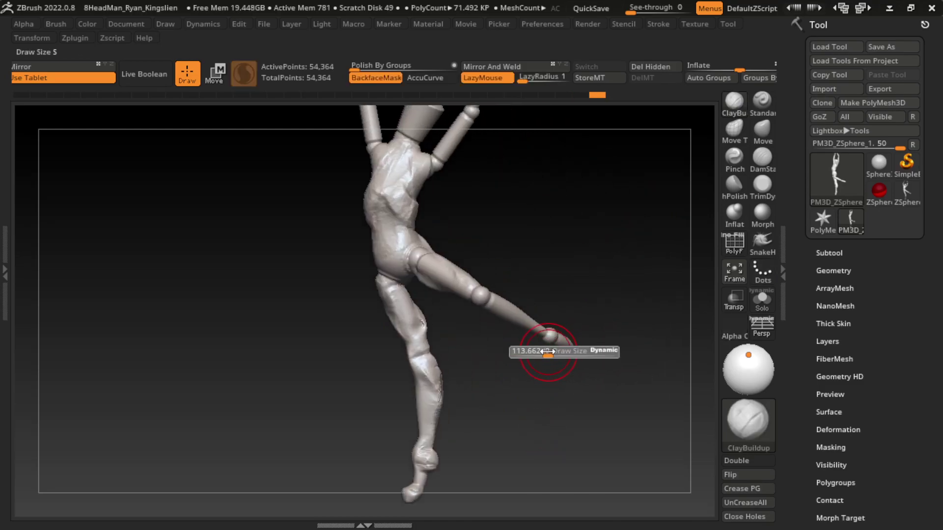
pyautogui.moveTo(547, 352)
pyautogui.mouseDown()
pyautogui.moveTo(539, 385)
pyautogui.moveTo(495, 347)
pyautogui.mouseUp()
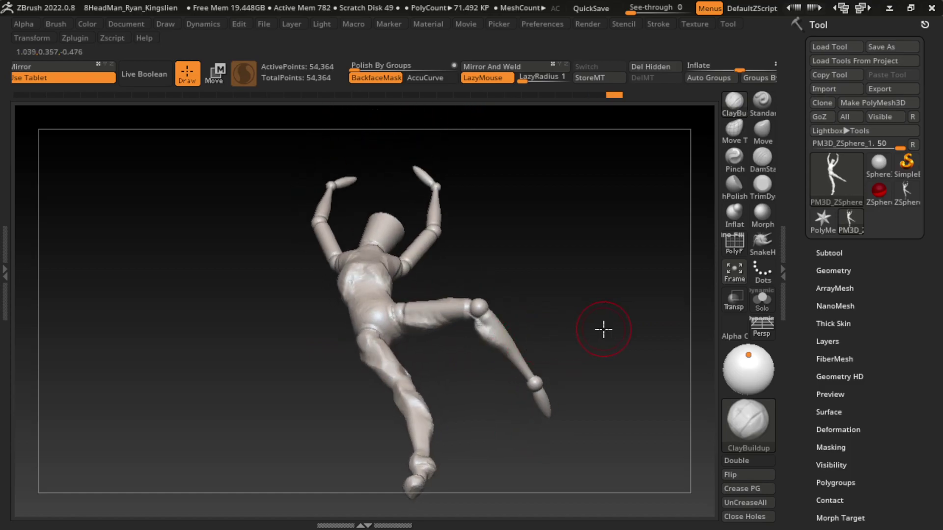
pyautogui.moveTo(603, 330)
pyautogui.mouseDown()
pyautogui.moveTo(474, 356)
pyautogui.moveTo(659, 401)
pyautogui.moveTo(595, 324)
pyautogui.moveTo(657, 311)
pyautogui.moveTo(600, 351)
pyautogui.moveTo(486, 343)
pyautogui.moveTo(613, 298)
pyautogui.mouseUp()
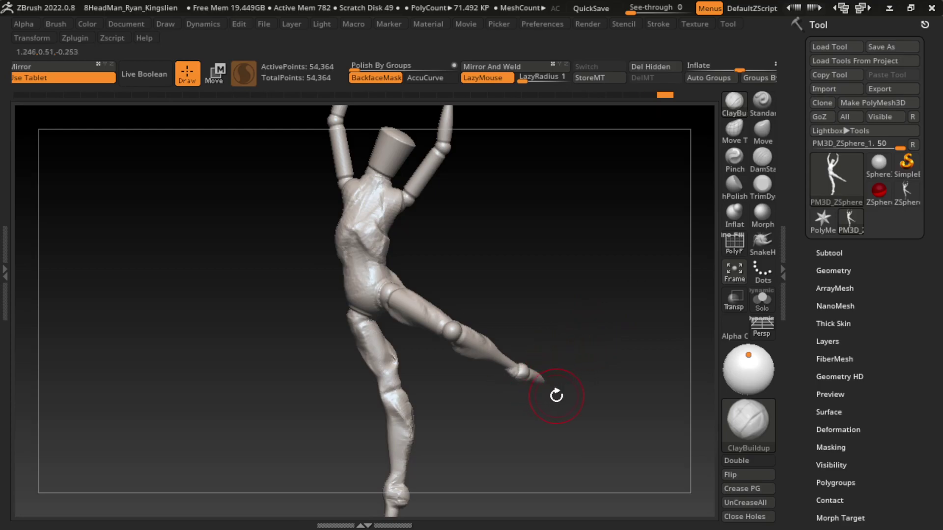
pyautogui.moveTo(553, 399)
pyautogui.mouseDown()
pyautogui.moveTo(545, 381)
pyautogui.moveTo(565, 381)
pyautogui.moveTo(555, 396)
pyautogui.mouseUp()
pyautogui.moveTo(544, 435)
pyautogui.mouseDown()
pyautogui.moveTo(599, 421)
pyautogui.moveTo(606, 389)
pyautogui.moveTo(543, 382)
pyautogui.mouseUp()
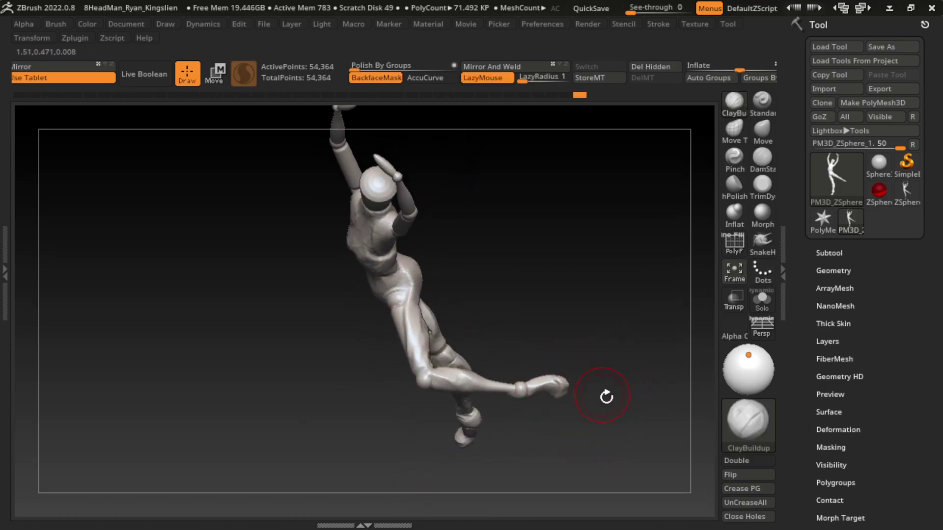
pyautogui.moveTo(606, 396)
pyautogui.mouseDown()
pyautogui.moveTo(609, 373)
pyautogui.moveTo(653, 385)
pyautogui.mouseUp()
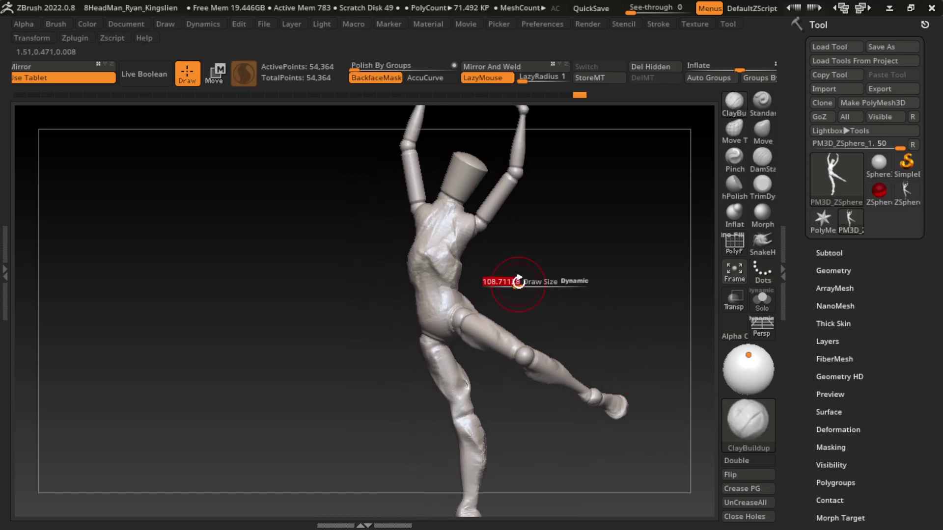
pyautogui.moveTo(539, 257)
pyautogui.mouseDown()
pyautogui.moveTo(510, 299)
pyautogui.moveTo(516, 322)
pyautogui.moveTo(287, 349)
pyautogui.mouseUp()
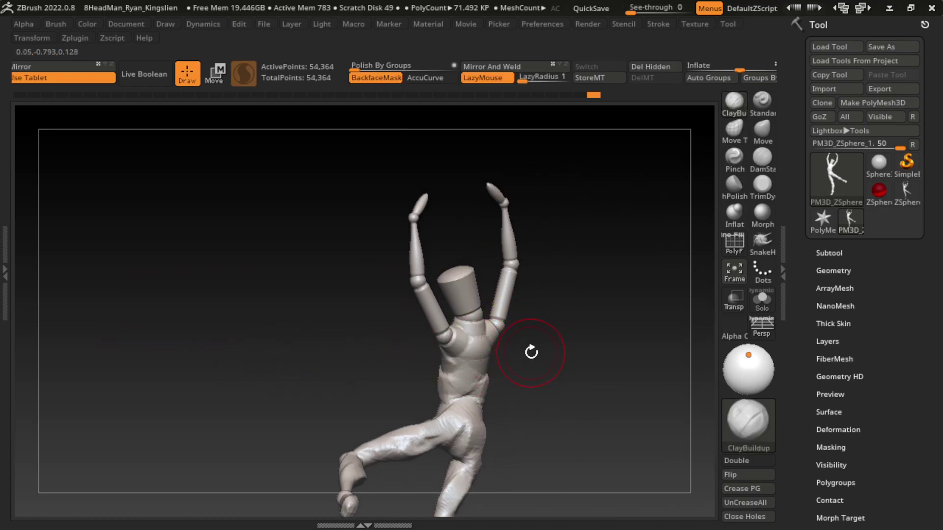
# Shrink the brush, switch BackfaceMask off and build up clay on the chest.
pyautogui.scroll(3, 531, 354)
pyautogui.press('s')
pyautogui.moveTo(549, 372); pyautogui.dragTo(540, 372)
pyautogui.click(377, 78)
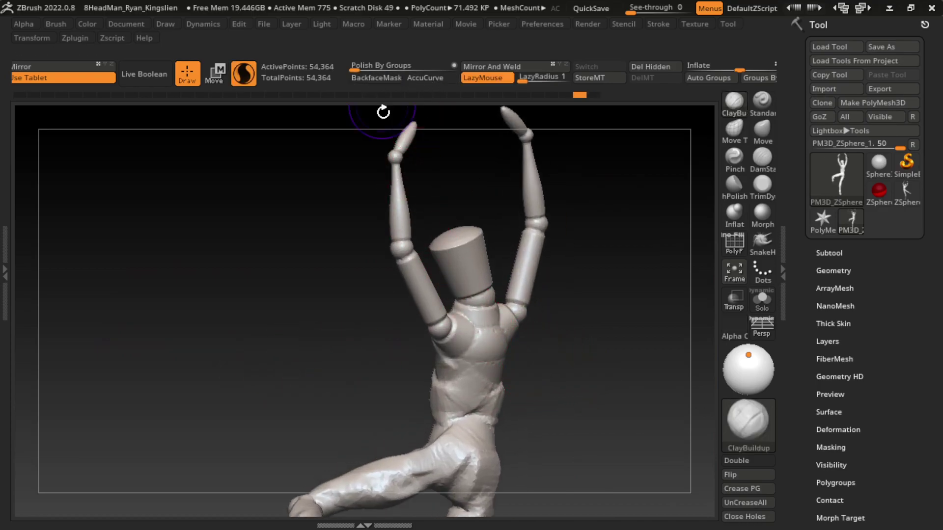
pyautogui.moveTo(446, 351)
pyautogui.mouseDown()
pyautogui.moveTo(444, 334)
pyautogui.moveTo(574, 338)
pyautogui.mouseUp()
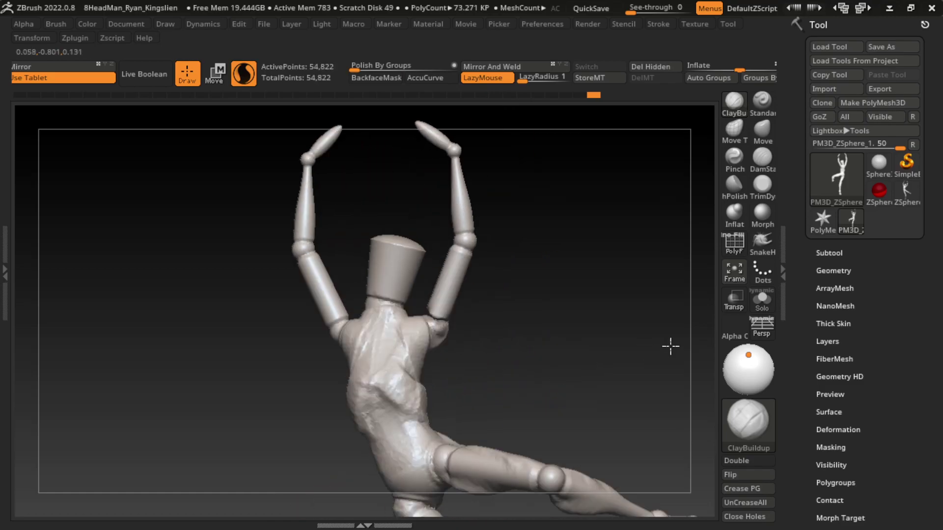
# Return to Draw mode, re-enable BackfaceMask and toggle Sculptris Pro.
pyautogui.click(214, 75)
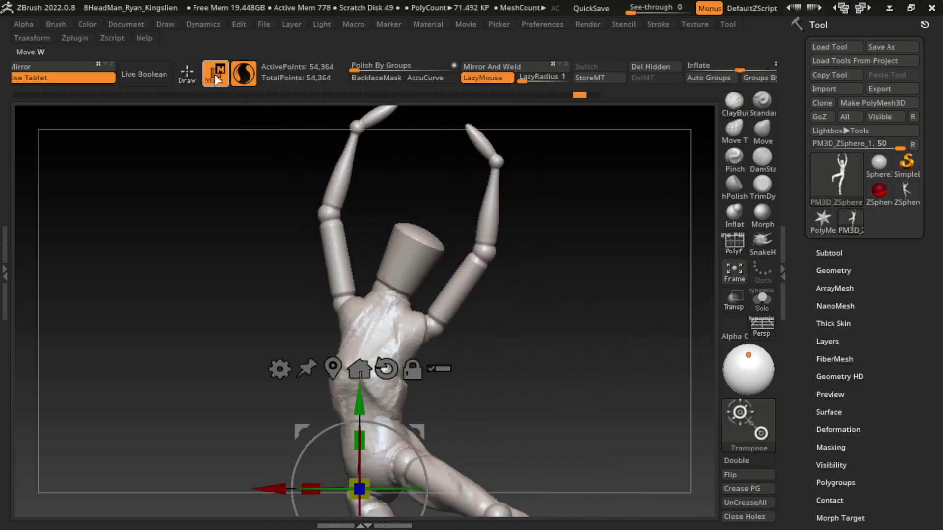
pyautogui.click(191, 81)
pyautogui.moveTo(547, 385)
pyautogui.mouseDown()
pyautogui.moveTo(436, 388)
pyautogui.moveTo(289, 321)
pyautogui.moveTo(295, 328)
pyautogui.mouseUp()
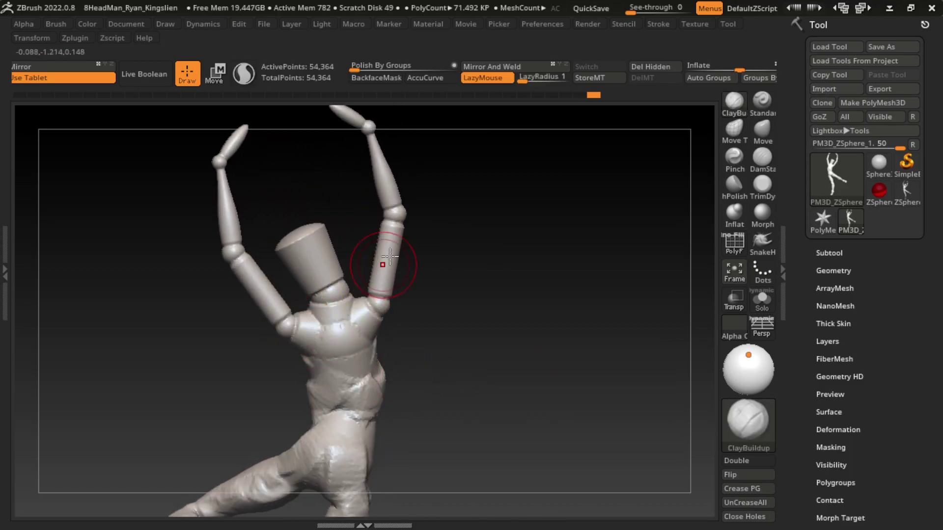
pyautogui.click(384, 78)
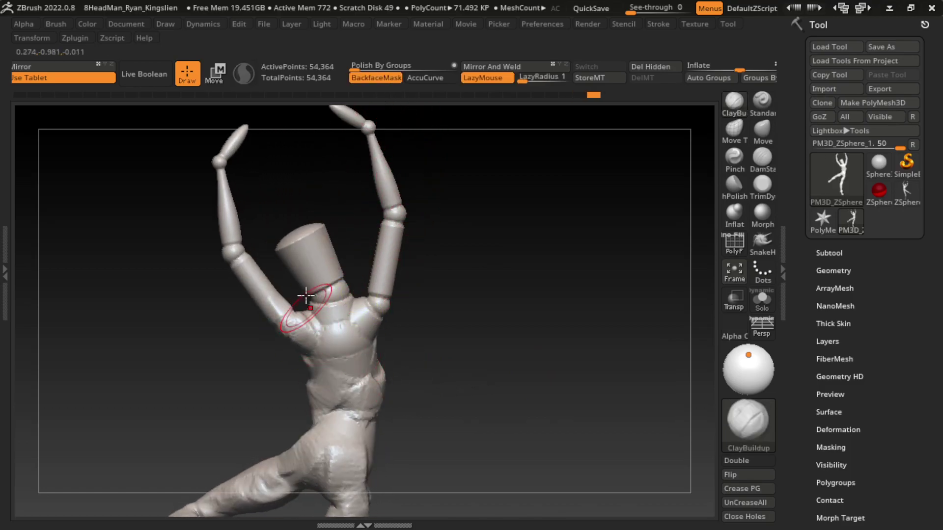
pyautogui.click(245, 74)
# Smooth and build up clay over the shoulder and upper torso.
pyautogui.moveTo(453, 373); pyautogui.dragTo(509, 400)
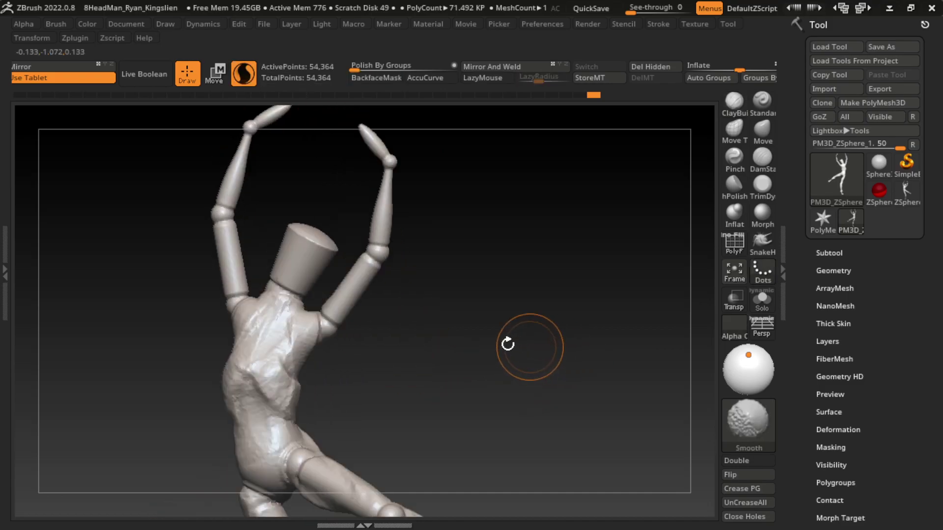
pyautogui.moveTo(302, 327)
pyautogui.mouseDown()
pyautogui.moveTo(290, 332)
pyautogui.moveTo(303, 335)
pyautogui.mouseUp()
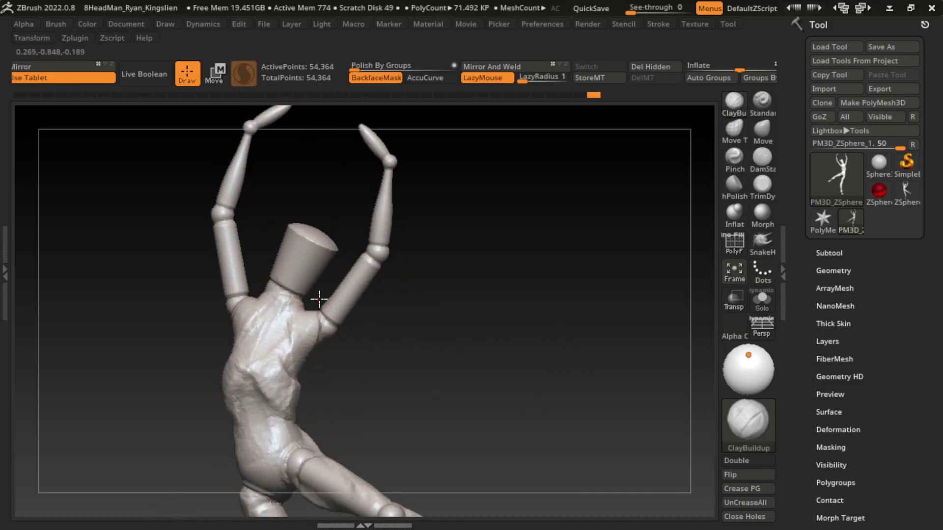
pyautogui.moveTo(321, 299); pyautogui.dragTo(319, 309)
pyautogui.moveTo(302, 366)
pyautogui.mouseDown()
pyautogui.moveTo(314, 320)
pyautogui.moveTo(297, 356)
pyautogui.mouseUp()
pyautogui.moveTo(381, 378); pyautogui.dragTo(305, 388)
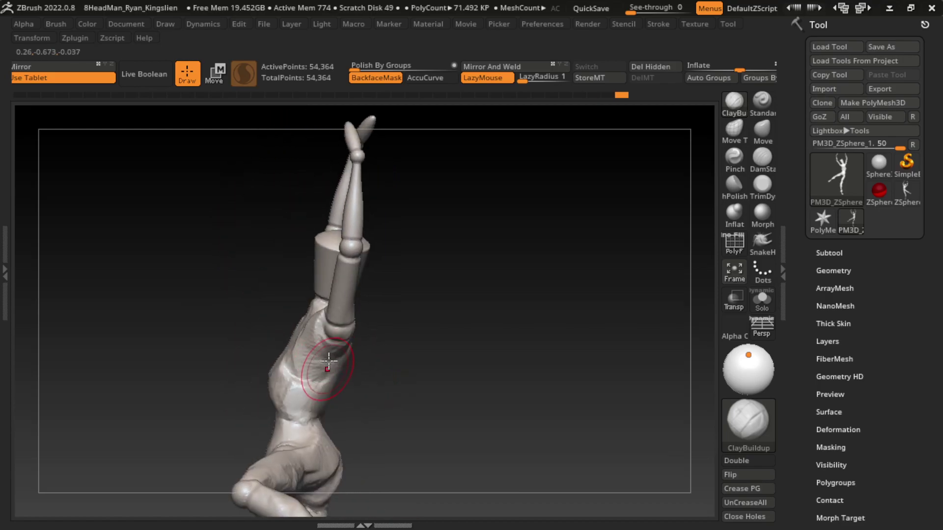
# Orbit behind the figure and build up clay across the upper back.
pyautogui.moveTo(342, 350)
pyautogui.mouseDown()
pyautogui.moveTo(472, 333)
pyautogui.moveTo(437, 313)
pyautogui.mouseUp()
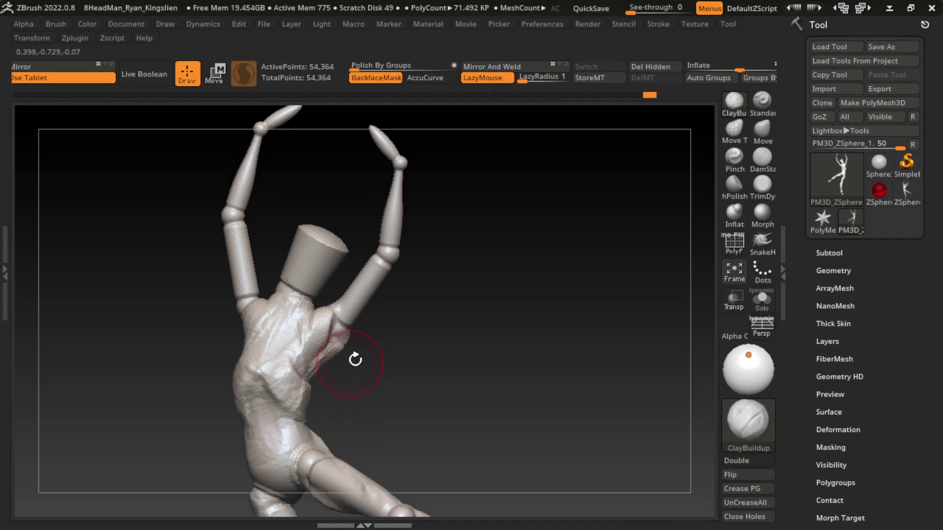
pyautogui.moveTo(355, 360)
pyautogui.mouseDown()
pyautogui.moveTo(432, 362)
pyautogui.moveTo(437, 344)
pyautogui.mouseUp()
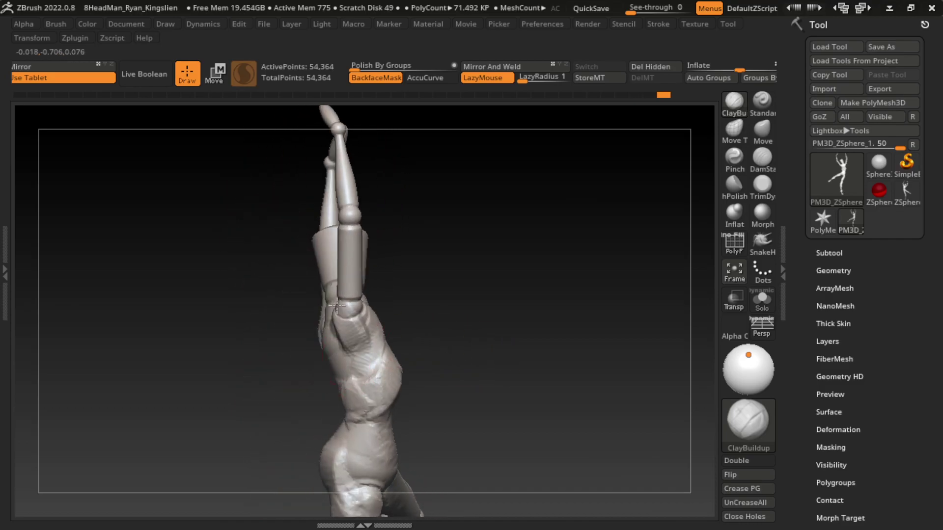
pyautogui.moveTo(358, 357); pyautogui.dragTo(369, 347)
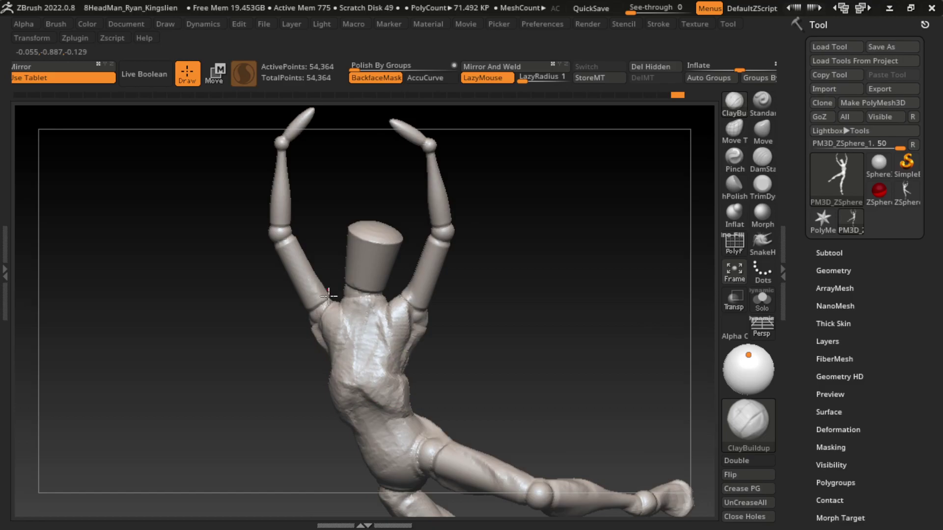
pyautogui.moveTo(324, 285); pyautogui.dragTo(337, 344)
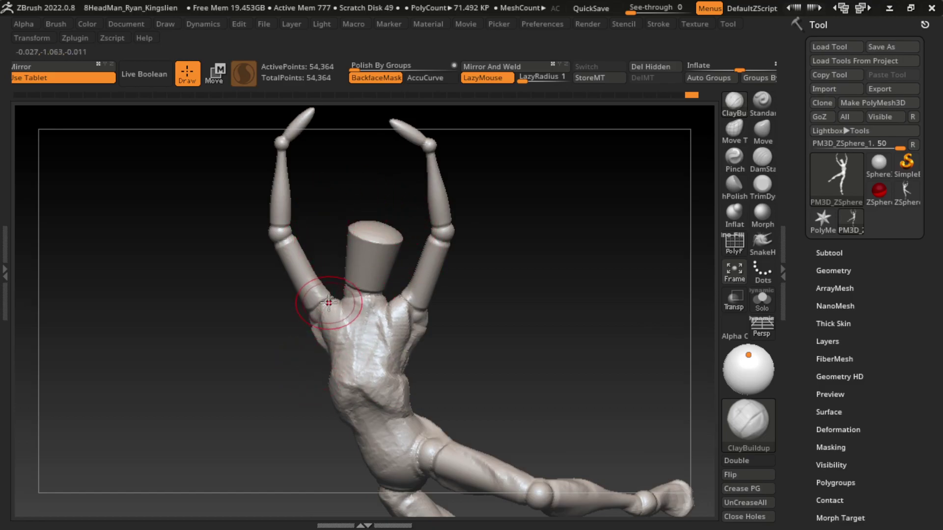
pyautogui.moveTo(537, 217); pyautogui.dragTo(392, 276)
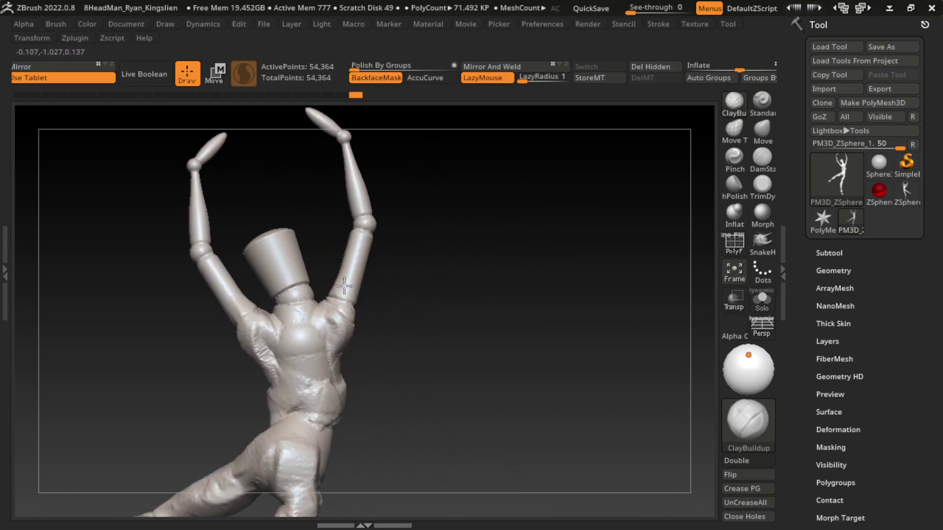
pyautogui.moveTo(441, 301); pyautogui.dragTo(582, 264)
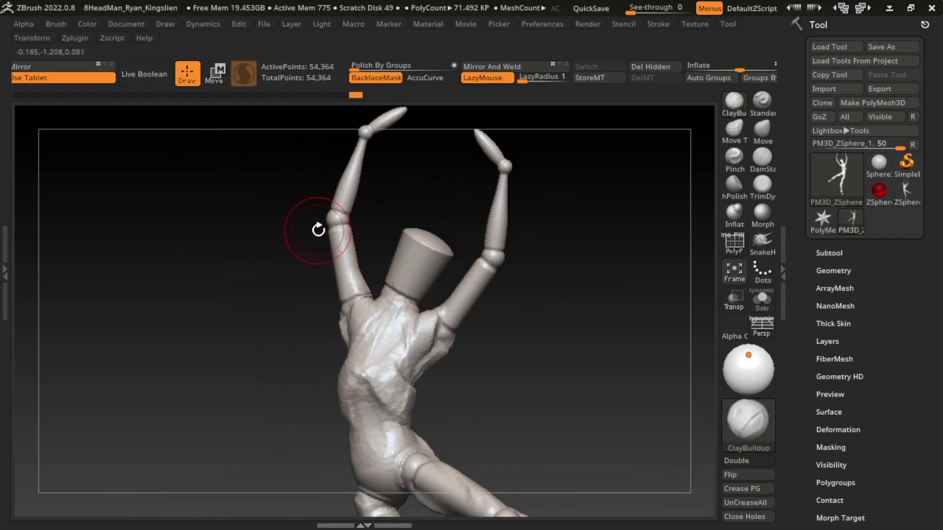
# Adjust the brush size and orbit until both raised arms are spread apart in view.
pyautogui.press('s')
pyautogui.keyDown('alt'); pyautogui.moveTo(379, 194); pyautogui.dragTo(344, 270); pyautogui.keyUp('alt')
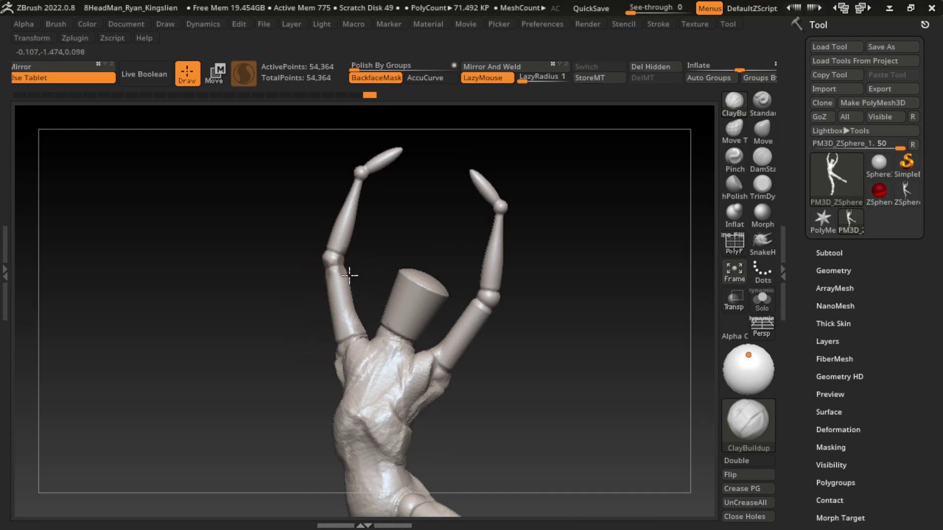
pyautogui.moveTo(489, 369); pyautogui.dragTo(548, 354)
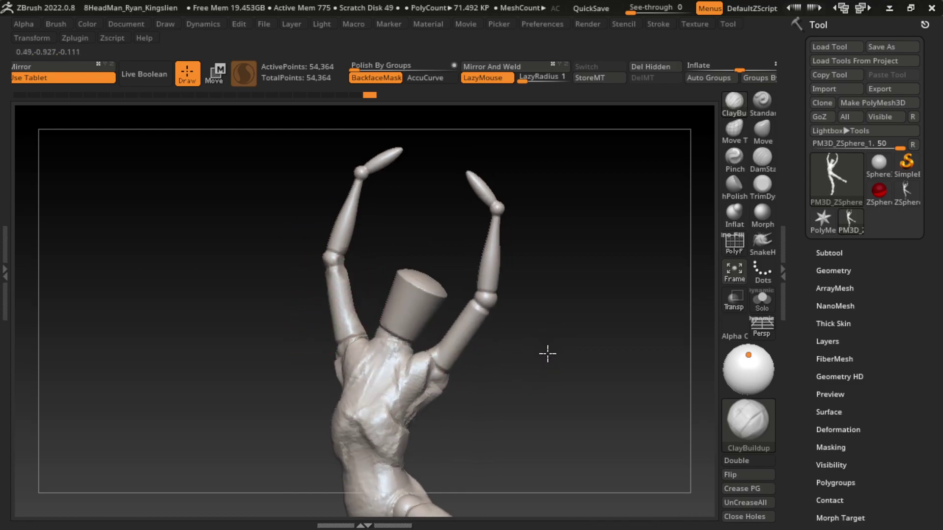
pyautogui.moveTo(536, 396)
pyautogui.mouseDown()
pyautogui.moveTo(486, 357)
pyautogui.moveTo(501, 323)
pyautogui.mouseUp()
pyautogui.press('s')
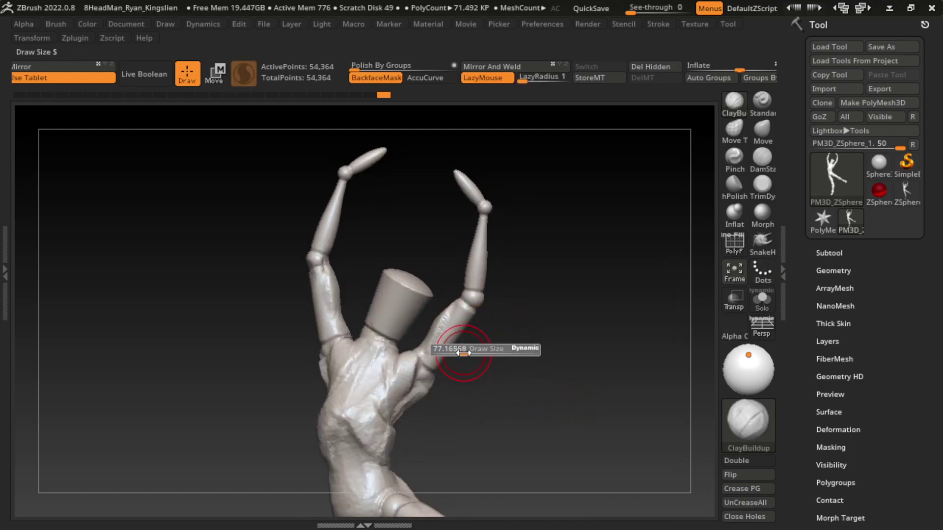
pyautogui.moveTo(463, 352)
pyautogui.mouseDown()
pyautogui.moveTo(450, 341)
pyautogui.moveTo(590, 294)
pyautogui.mouseUp()
pyautogui.moveTo(511, 280)
pyautogui.mouseDown()
pyautogui.moveTo(505, 386)
pyautogui.moveTo(496, 369)
pyautogui.mouseUp()
pyautogui.press('s')
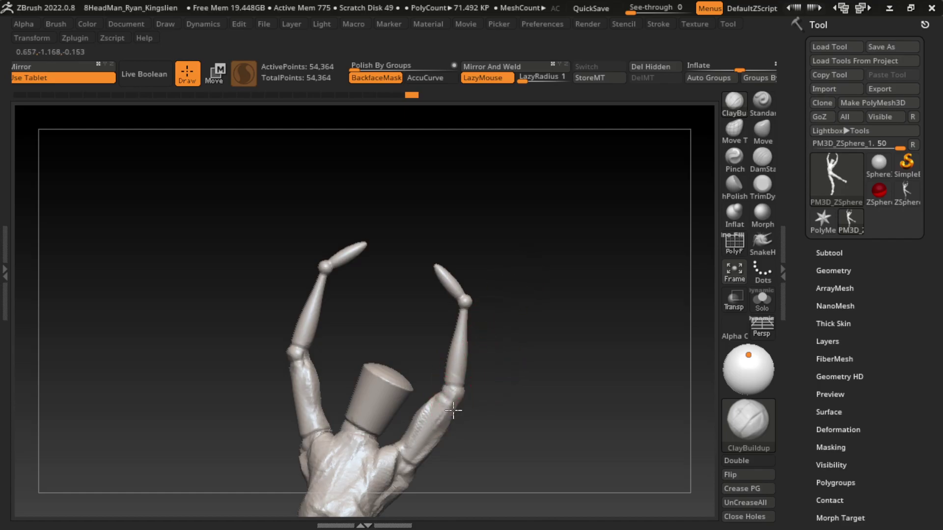
# Build up clay along the raised upper arm, the left forearm and the right arm.
pyautogui.moveTo(421, 467); pyautogui.dragTo(453, 405)
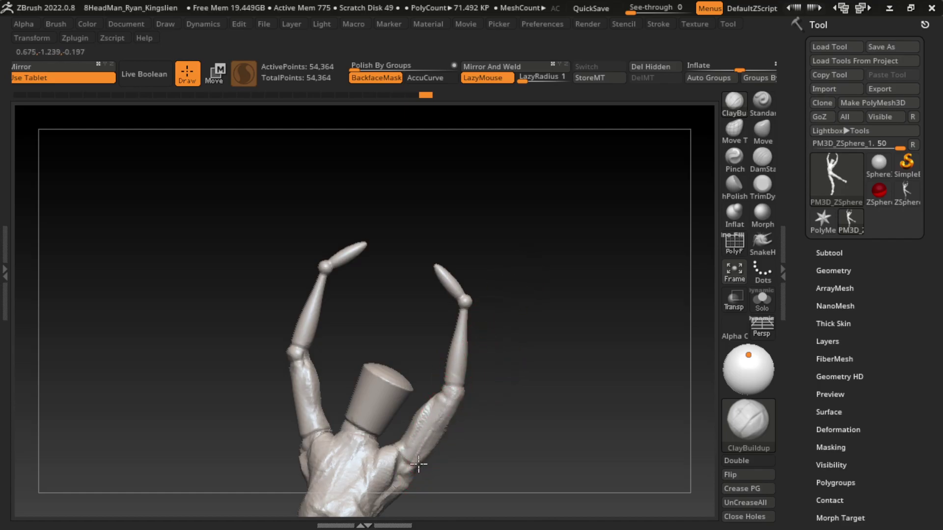
pyautogui.keyDown('alt'); pyautogui.moveTo(508, 358); pyautogui.dragTo(503, 406); pyautogui.keyUp('alt')
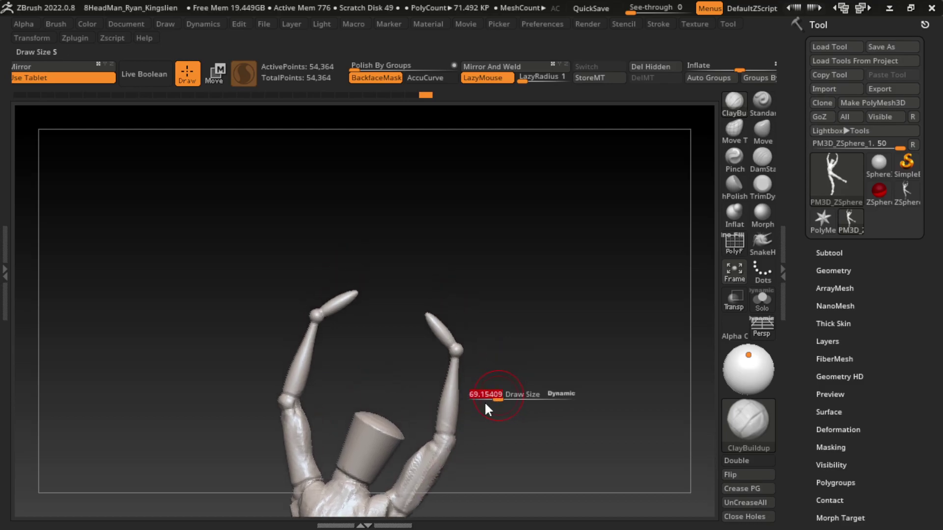
pyautogui.moveTo(448, 353); pyautogui.dragTo(488, 312)
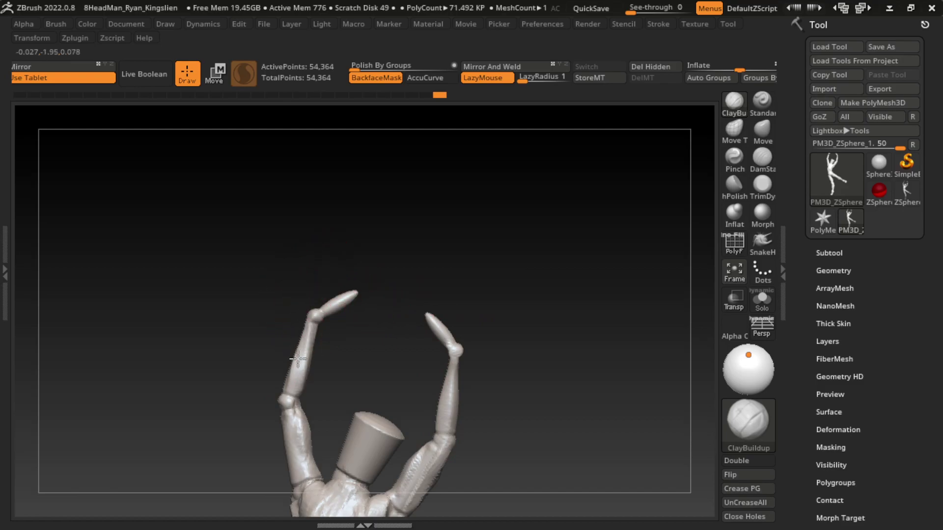
pyautogui.moveTo(280, 375); pyautogui.dragTo(299, 350)
pyautogui.moveTo(332, 379); pyautogui.dragTo(318, 385)
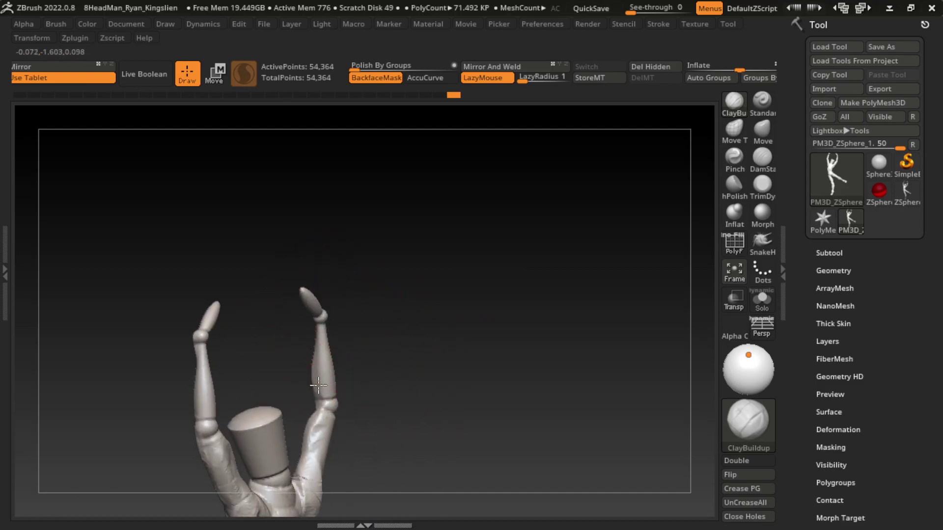
pyautogui.moveTo(353, 411)
pyautogui.mouseDown()
pyautogui.moveTo(501, 335)
pyautogui.moveTo(364, 345)
pyautogui.mouseUp()
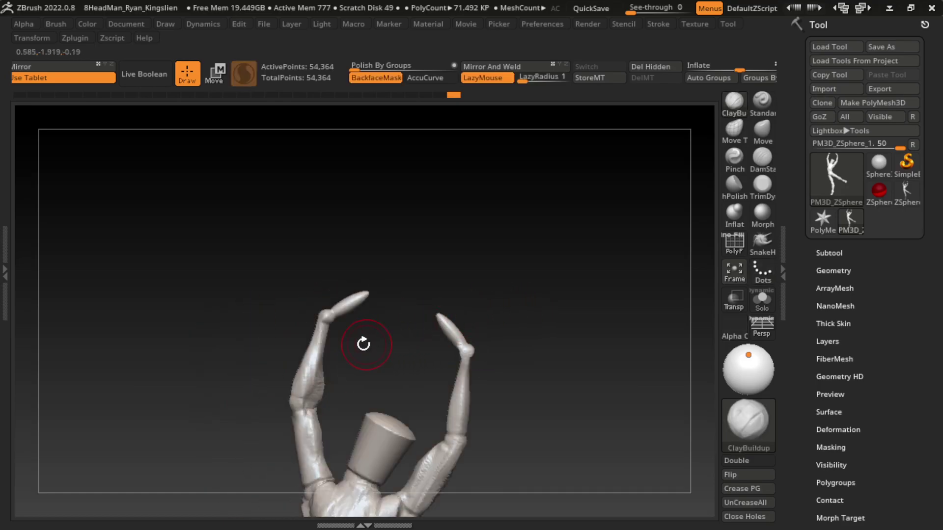
pyautogui.moveTo(319, 418); pyautogui.dragTo(318, 433)
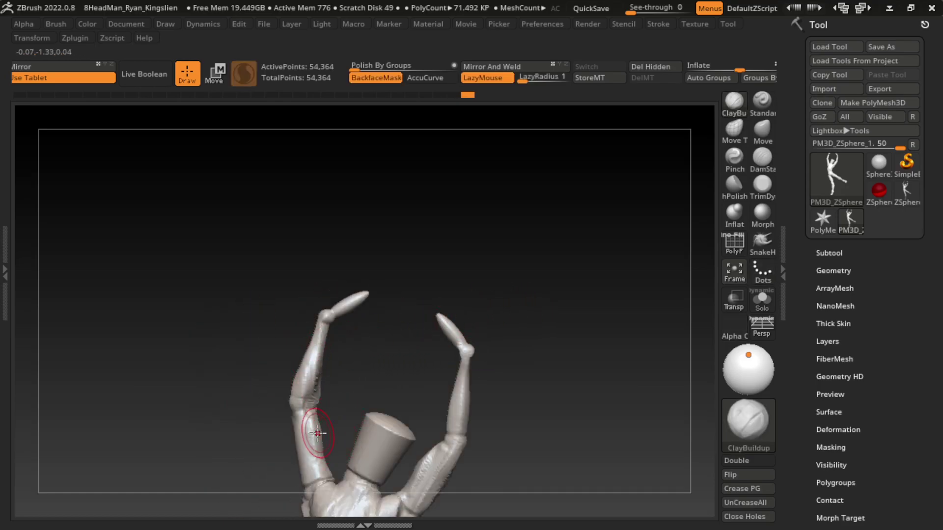
pyautogui.moveTo(496, 280); pyautogui.dragTo(456, 284)
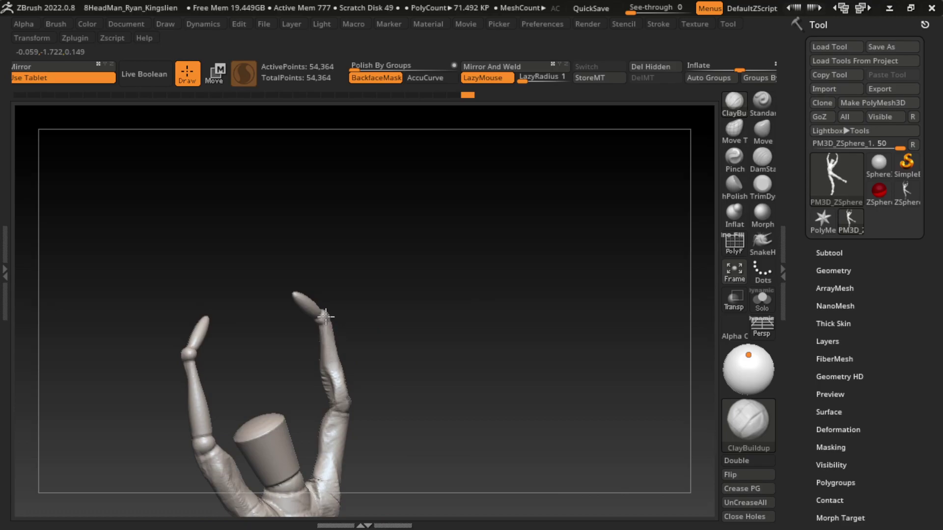
pyautogui.moveTo(389, 328); pyautogui.dragTo(610, 258)
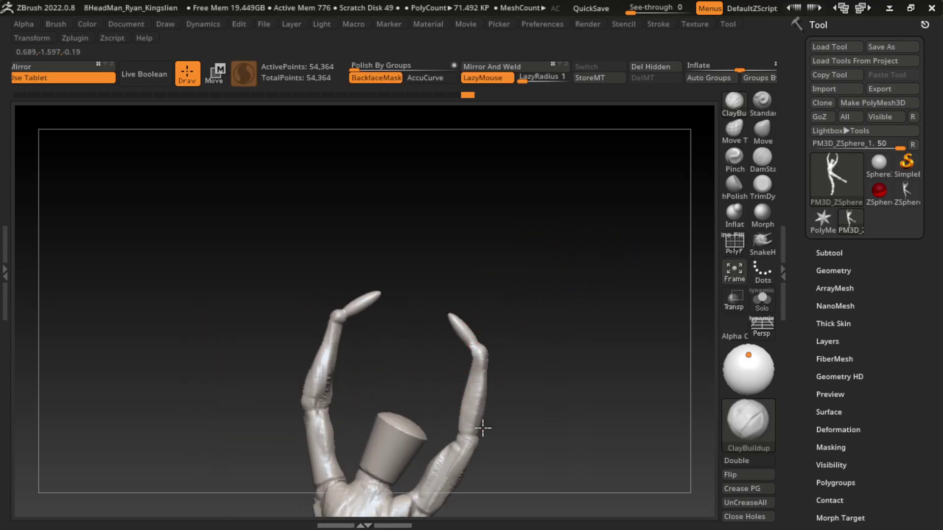
pyautogui.moveTo(483, 429)
pyautogui.mouseDown()
pyautogui.moveTo(475, 436)
pyautogui.moveTo(466, 379)
pyautogui.mouseUp()
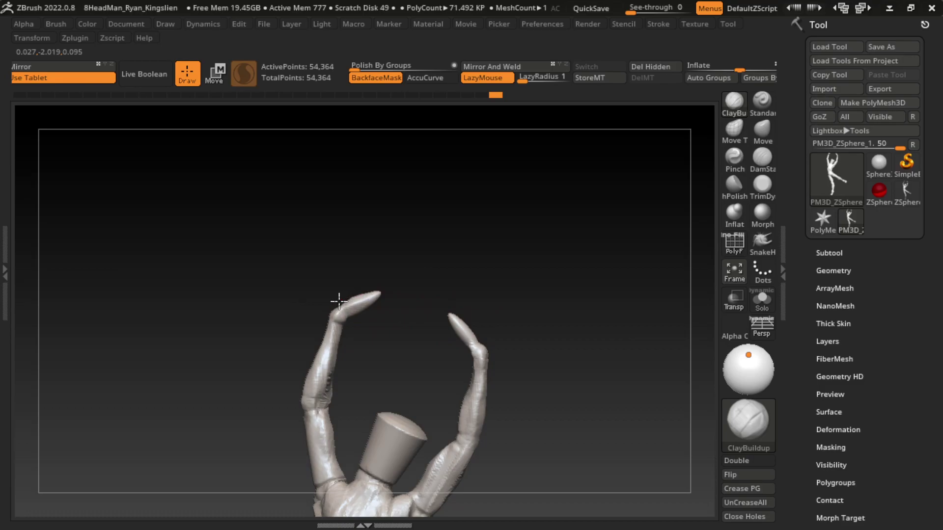
# Thicken and shape the left hand's tip with ClayBuildup strokes.
pyautogui.moveTo(339, 301); pyautogui.dragTo(368, 285)
pyautogui.moveTo(404, 253)
pyautogui.mouseDown()
pyautogui.moveTo(415, 282)
pyautogui.moveTo(362, 309)
pyautogui.mouseUp()
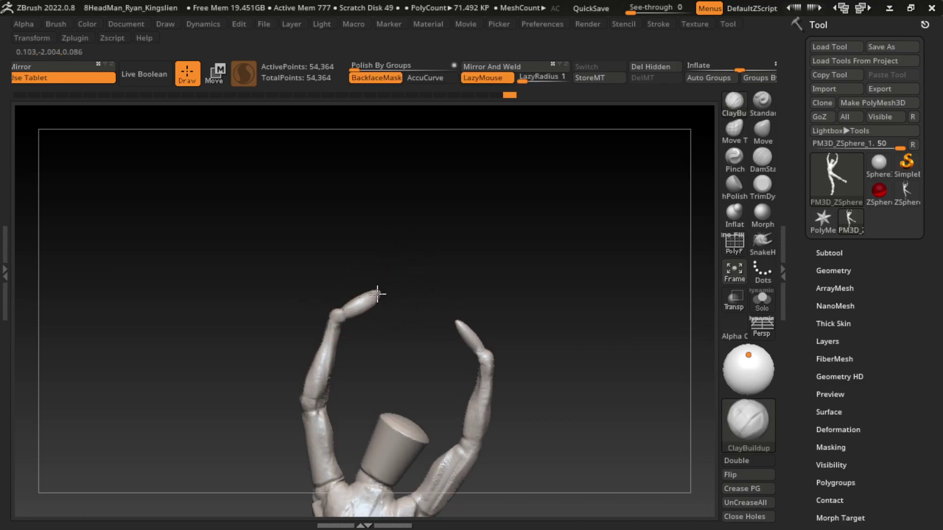
pyautogui.moveTo(432, 256); pyautogui.dragTo(471, 236)
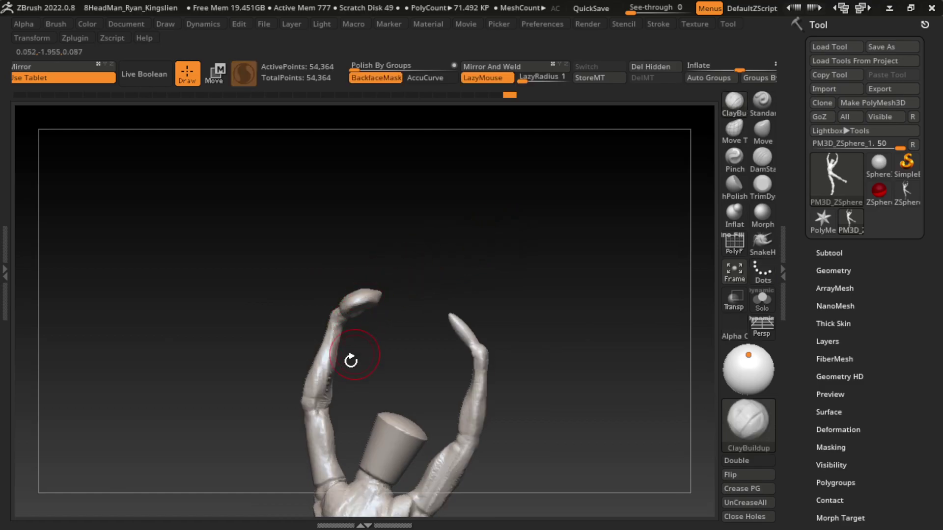
pyautogui.moveTo(366, 318); pyautogui.dragTo(380, 318)
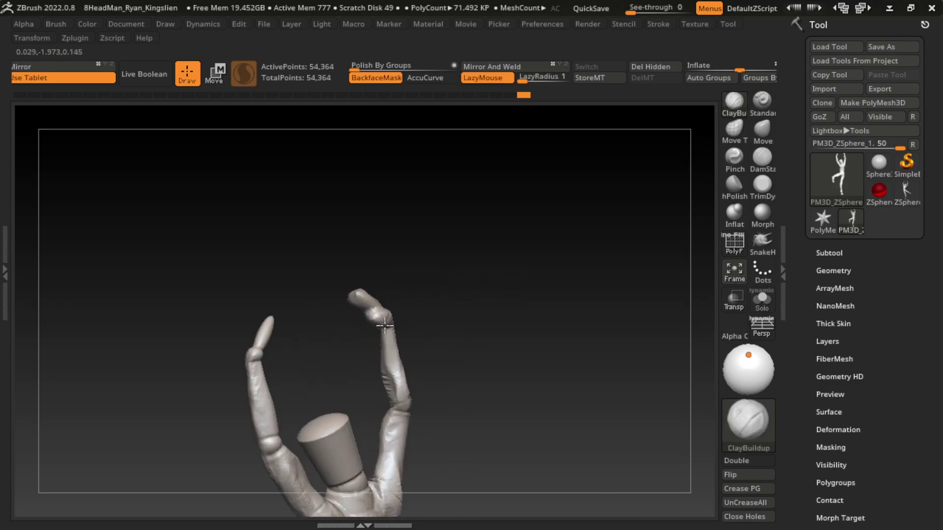
pyautogui.moveTo(364, 334); pyautogui.dragTo(537, 288)
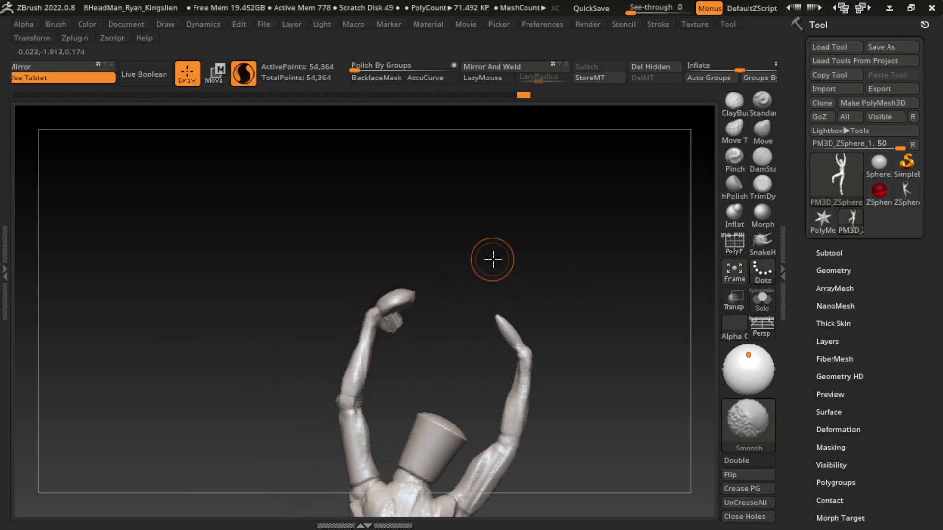
# Pull a thumb out of the left hand with a small SnakeHook brush, undoing the stray spike.
pyautogui.moveTo(493, 257); pyautogui.dragTo(507, 254)
pyautogui.click(762, 240)
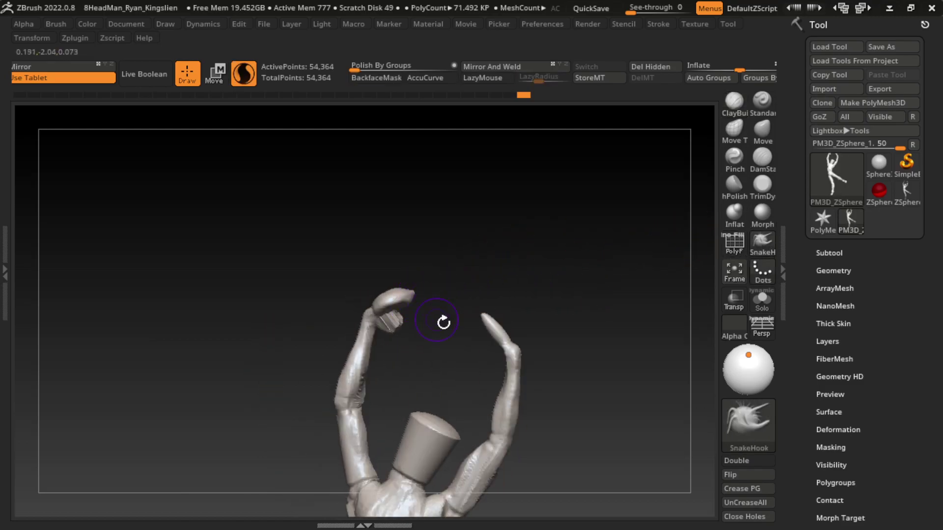
pyautogui.press('s')
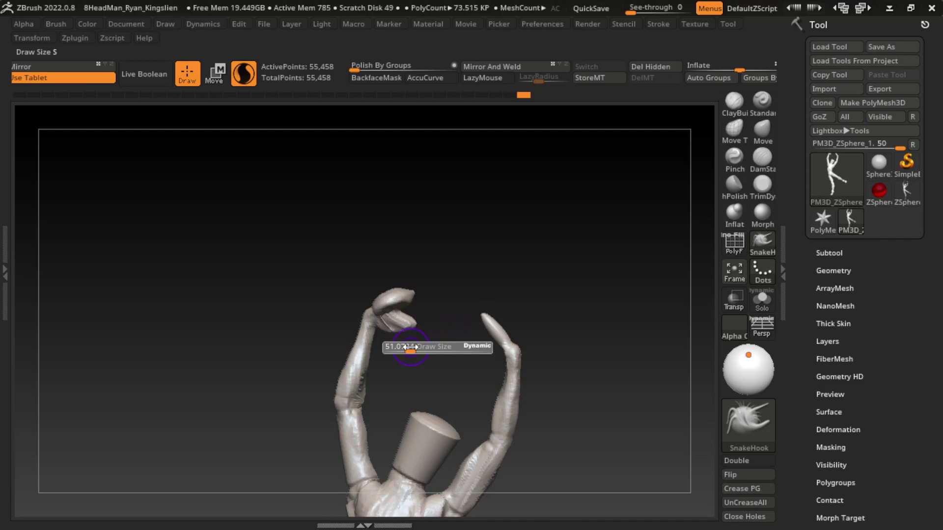
pyautogui.hotkey('ctrl', 'z')
pyautogui.press('s')
pyautogui.moveTo(406, 349); pyautogui.dragTo(395, 348)
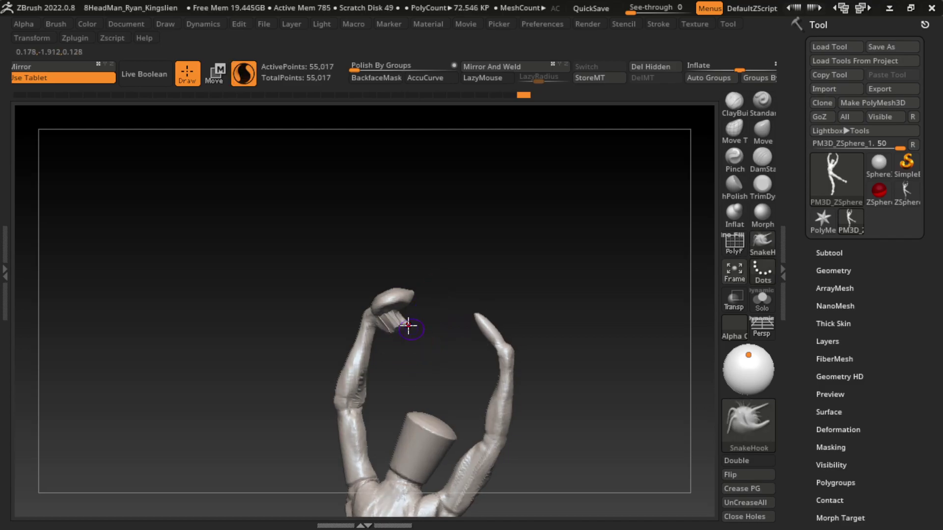
pyautogui.hotkey('ctrl', 'z')
pyautogui.moveTo(382, 374); pyautogui.dragTo(409, 350)
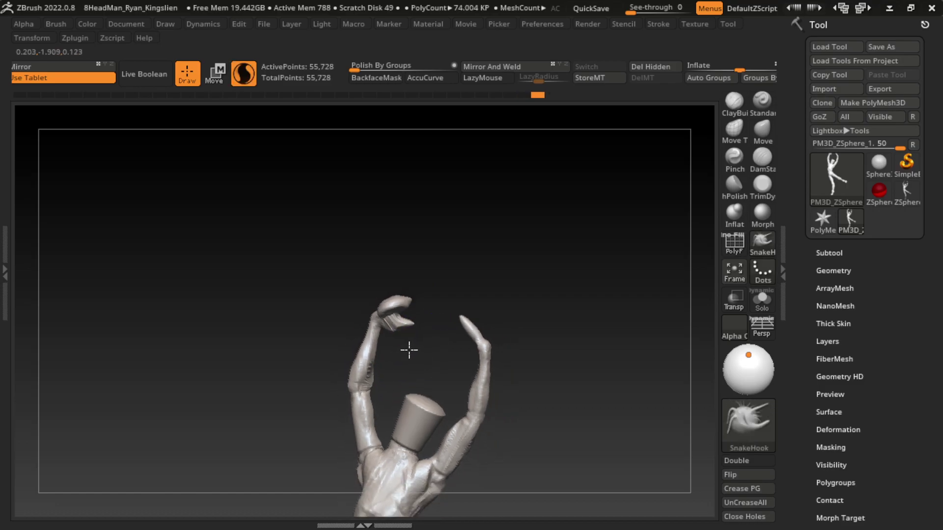
# Switch back to ClayBuildup, resize the brush and orbit in to inspect the hands.
pyautogui.press('b')
pyautogui.press('c')
pyautogui.press('b')
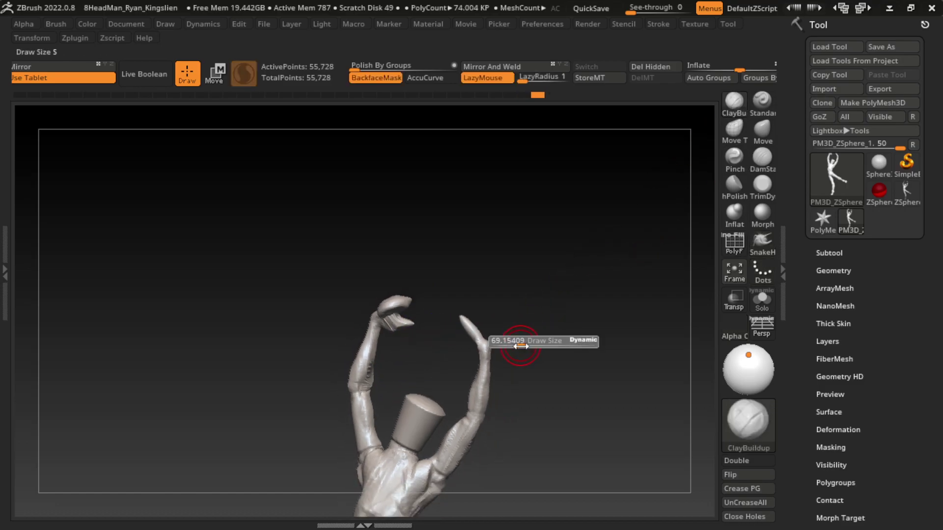
pyautogui.moveTo(571, 305); pyautogui.dragTo(446, 310)
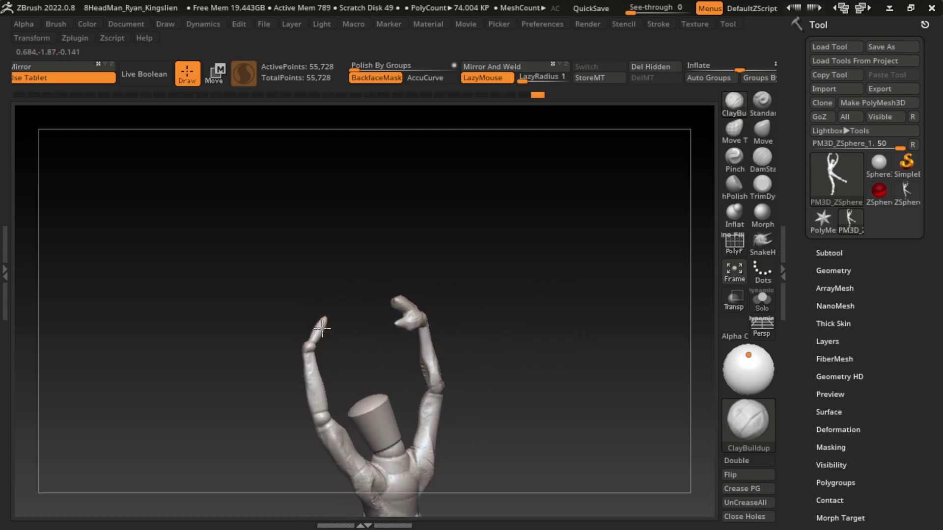
pyautogui.moveTo(337, 318)
pyautogui.mouseDown()
pyautogui.moveTo(345, 322)
pyautogui.moveTo(335, 324)
pyautogui.mouseUp()
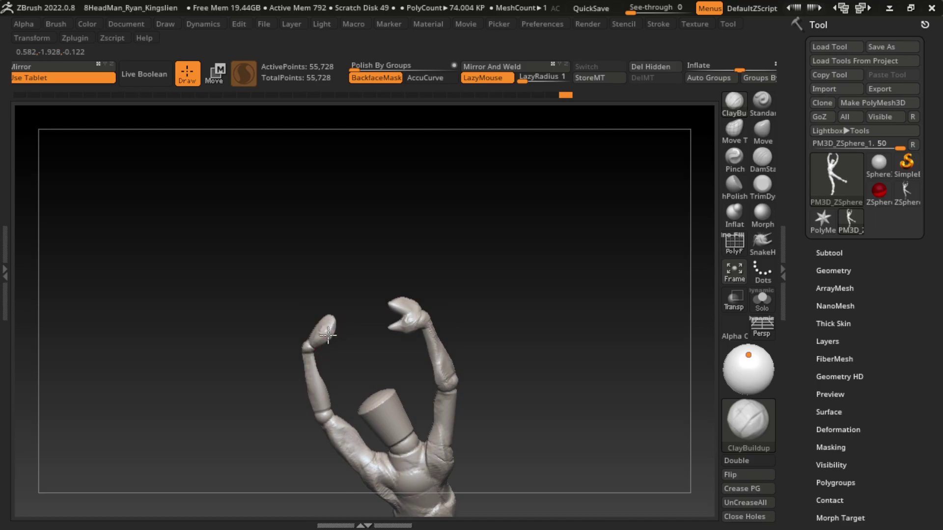
pyautogui.moveTo(324, 360); pyautogui.dragTo(435, 345)
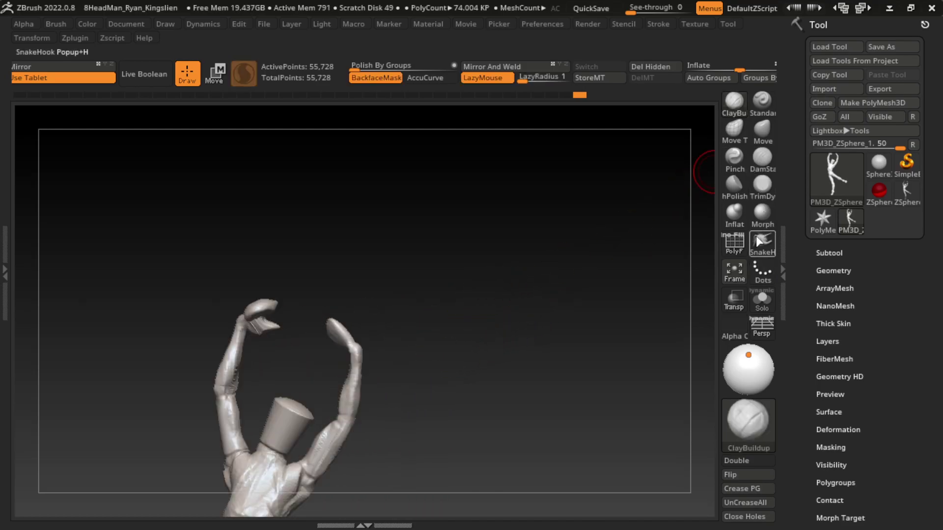
pyautogui.press('s')
pyautogui.moveTo(455, 318)
pyautogui.mouseDown()
pyautogui.moveTo(473, 323)
pyautogui.moveTo(479, 297)
pyautogui.mouseUp()
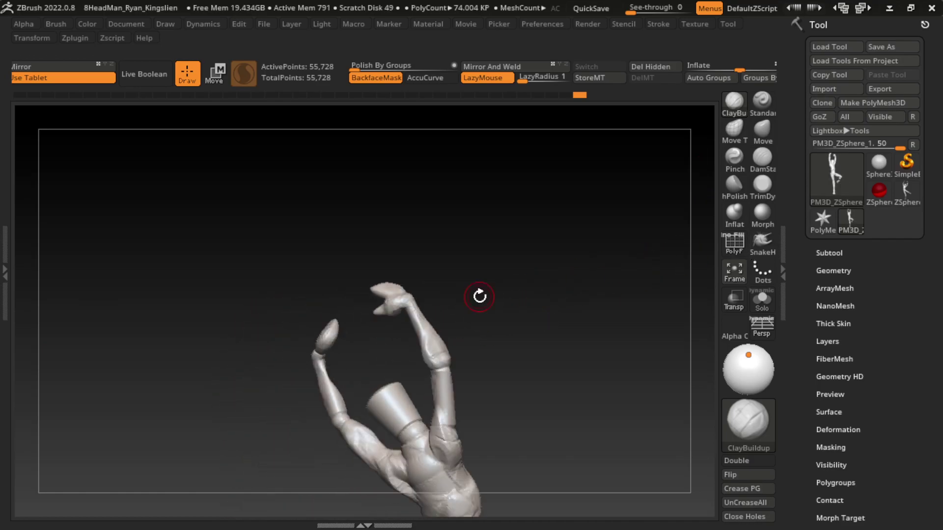
pyautogui.moveTo(323, 358)
pyautogui.mouseDown()
pyautogui.moveTo(354, 360)
pyautogui.moveTo(328, 373)
pyautogui.moveTo(400, 390)
pyautogui.moveTo(406, 362)
pyautogui.moveTo(592, 270)
pyautogui.moveTo(425, 322)
pyautogui.moveTo(316, 339)
pyautogui.moveTo(386, 344)
pyautogui.mouseUp()
# Pull and refine a thumb on the other raised hand with a small SnakeHook brush.
pyautogui.press('b')
pyautogui.press('s')
pyautogui.press('k')
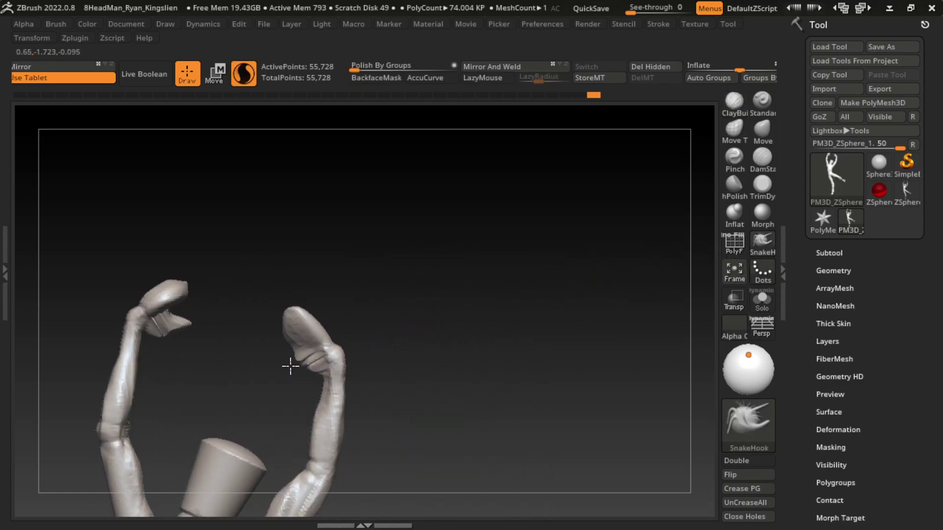
pyautogui.moveTo(290, 365); pyautogui.dragTo(310, 378)
pyautogui.moveTo(412, 368); pyautogui.dragTo(392, 341)
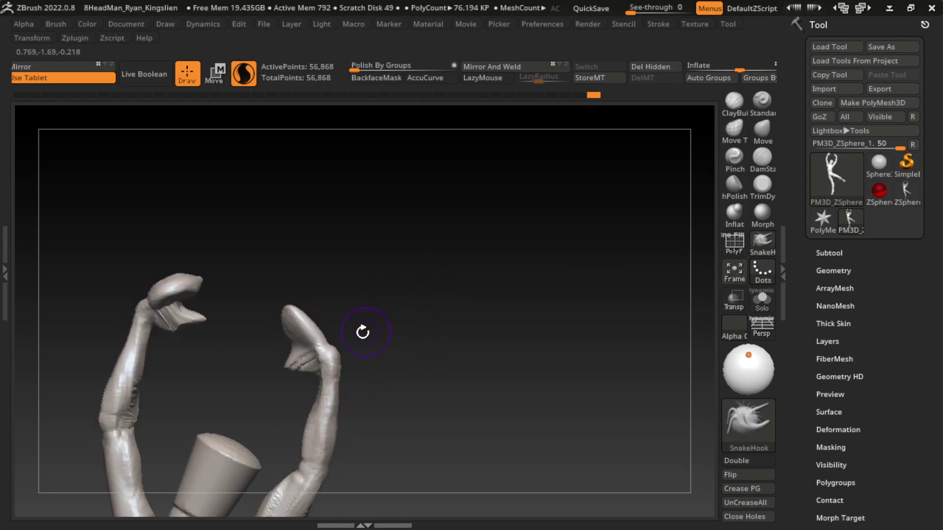
pyautogui.press('s')
pyautogui.moveTo(339, 369)
pyautogui.mouseDown()
pyautogui.moveTo(321, 369)
pyautogui.moveTo(351, 367)
pyautogui.mouseUp()
pyautogui.moveTo(232, 286)
pyautogui.mouseDown()
pyautogui.moveTo(187, 309)
pyautogui.moveTo(217, 288)
pyautogui.moveTo(211, 305)
pyautogui.mouseUp()
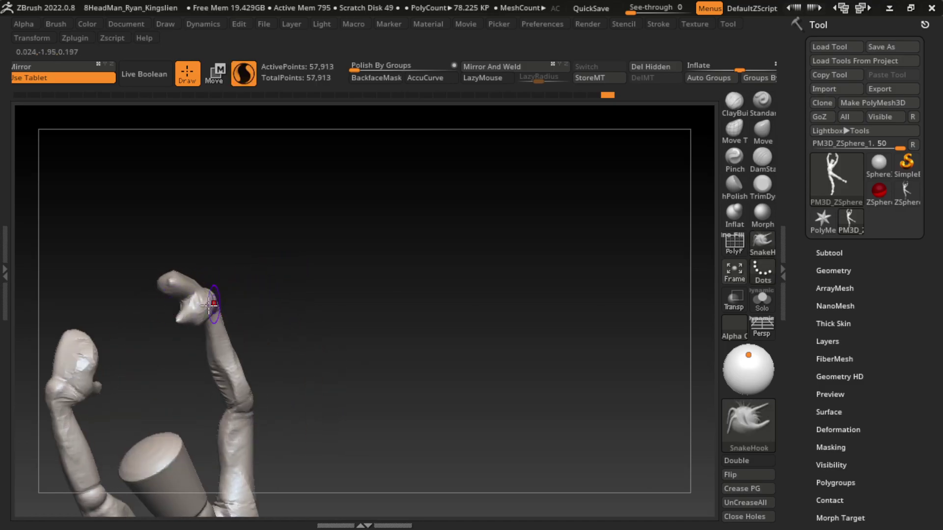
pyautogui.moveTo(265, 276)
pyautogui.mouseDown()
pyautogui.moveTo(259, 295)
pyautogui.moveTo(270, 282)
pyautogui.moveTo(310, 324)
pyautogui.moveTo(187, 307)
pyautogui.moveTo(202, 295)
pyautogui.moveTo(197, 287)
pyautogui.moveTo(401, 261)
pyautogui.mouseUp()
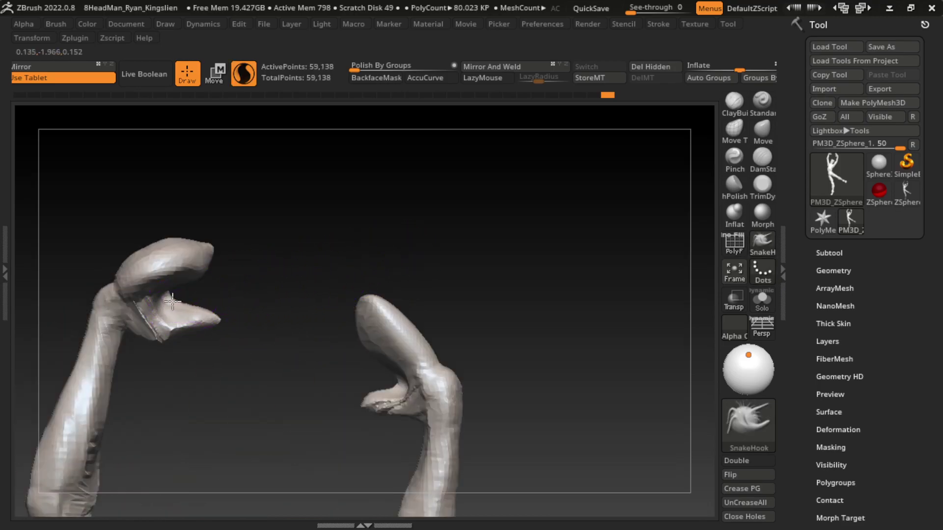
pyautogui.keyDown('shift'); pyautogui.moveTo(175, 315); pyautogui.dragTo(158, 344); pyautogui.keyUp('shift')
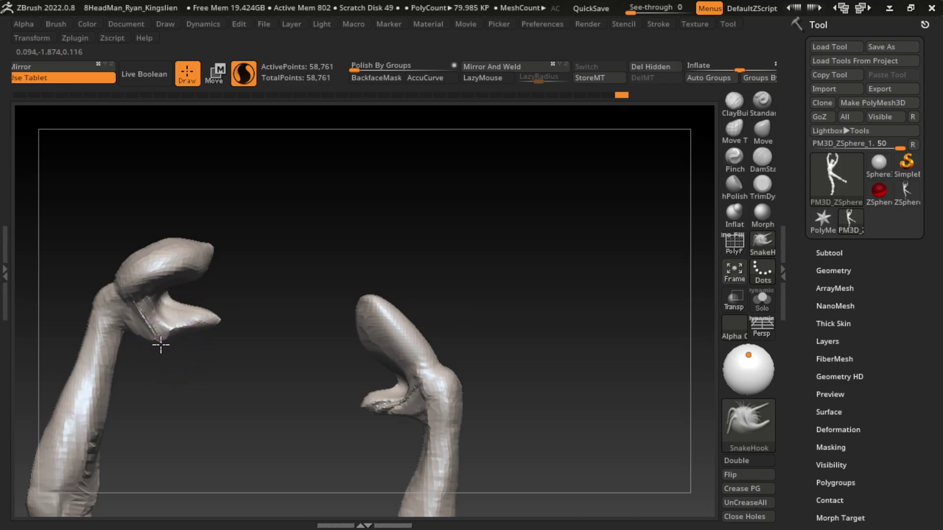
# Smooth the thumb's join, then build up clay to round off the cylinder head.
pyautogui.press('b')
pyautogui.press('c')
pyautogui.press('b')
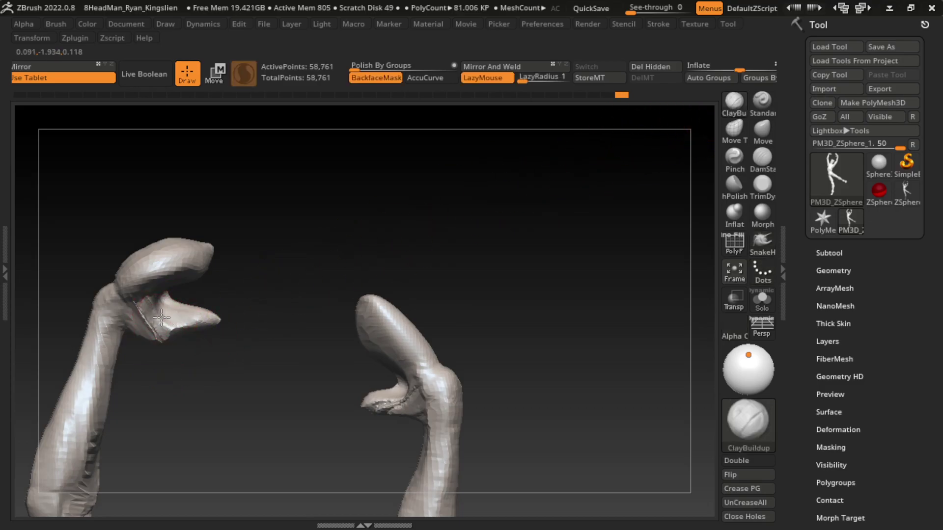
pyautogui.moveTo(162, 330)
pyautogui.keyDown('shift'); pyautogui.mouseDown()
pyautogui.moveTo(156, 336)
pyautogui.moveTo(139, 274)
pyautogui.moveTo(408, 216)
pyautogui.moveTo(493, 227)
pyautogui.moveTo(478, 290)
pyautogui.mouseUp(); pyautogui.keyUp('shift')
pyautogui.moveTo(470, 326); pyautogui.dragTo(447, 327)
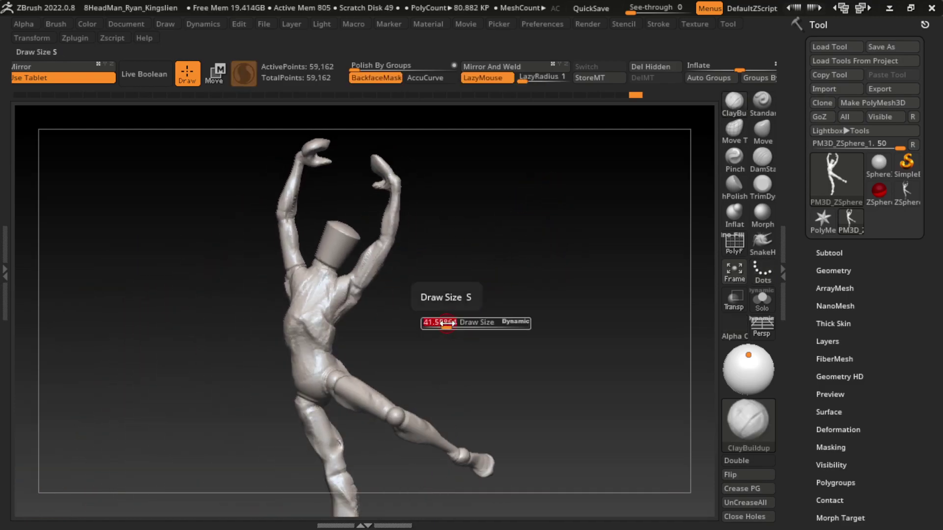
pyautogui.keyDown('alt'); pyautogui.moveTo(453, 280); pyautogui.dragTo(386, 327); pyautogui.keyUp('alt')
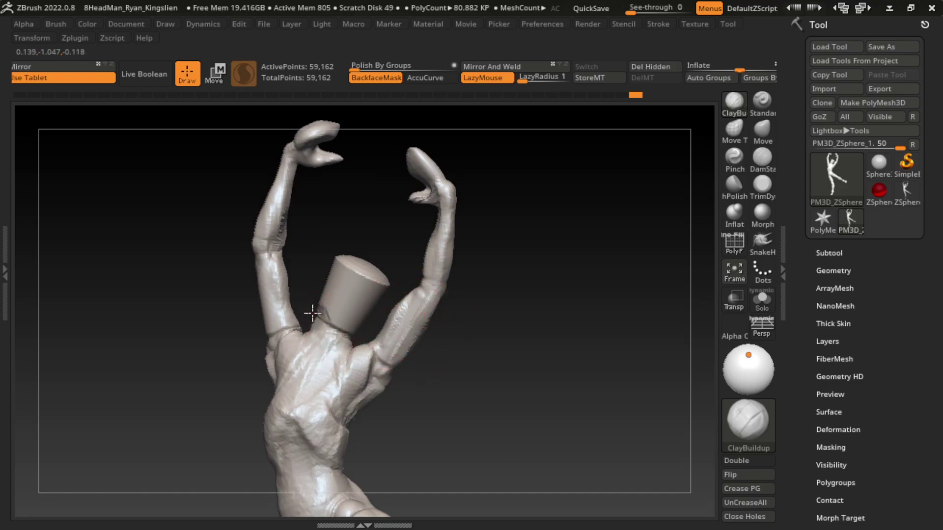
pyautogui.moveTo(306, 314); pyautogui.dragTo(339, 346)
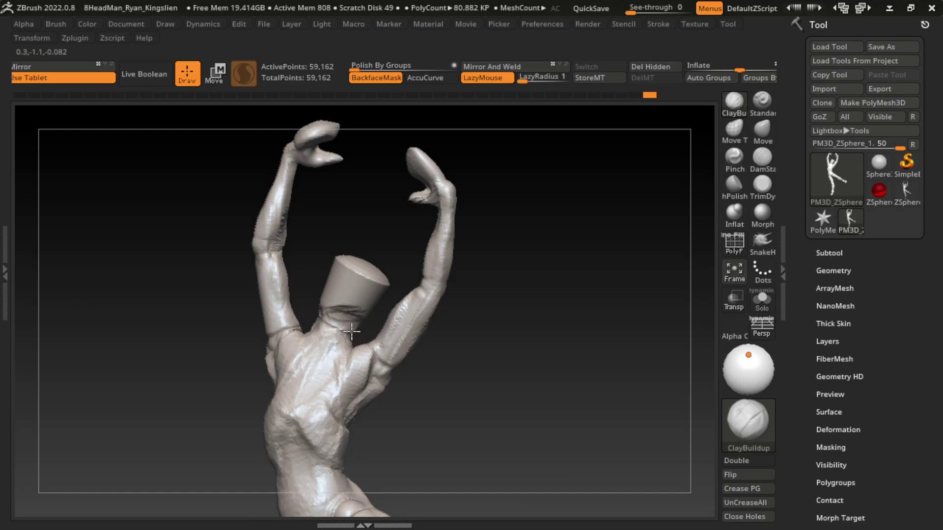
pyautogui.moveTo(511, 192); pyautogui.dragTo(571, 214)
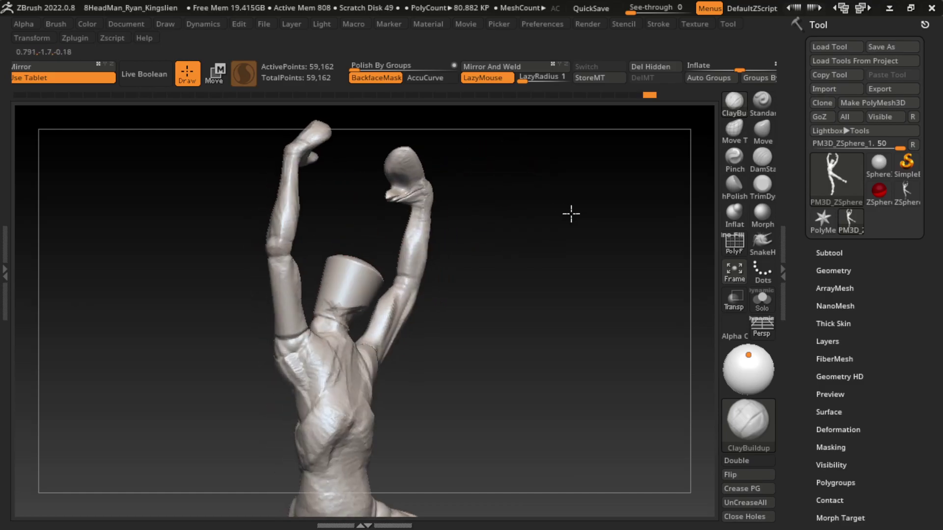
pyautogui.moveTo(349, 275); pyautogui.dragTo(369, 218)
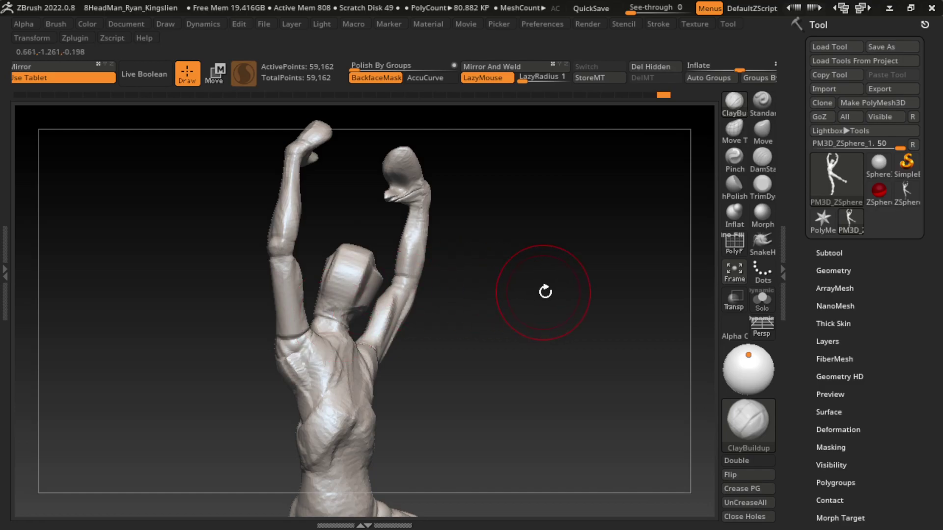
# Toggle polygroup visibility between the head alone, the body and the whole figure.
pyautogui.moveTo(545, 292)
pyautogui.mouseDown()
pyautogui.moveTo(536, 255)
pyautogui.moveTo(488, 280)
pyautogui.moveTo(358, 295)
pyautogui.moveTo(486, 280)
pyautogui.mouseUp()
pyautogui.keyDown('ctrl'); pyautogui.keyDown('shift'); pyautogui.click(336, 301); pyautogui.keyUp('shift'); pyautogui.keyUp('ctrl')
pyautogui.moveTo(353, 310)
pyautogui.mouseDown()
pyautogui.moveTo(436, 316)
pyautogui.moveTo(409, 326)
pyautogui.moveTo(432, 301)
pyautogui.mouseUp()
pyautogui.keyDown('ctrl'); pyautogui.keyDown('shift'); pyautogui.click(371, 287); pyautogui.keyUp('shift'); pyautogui.keyUp('ctrl')
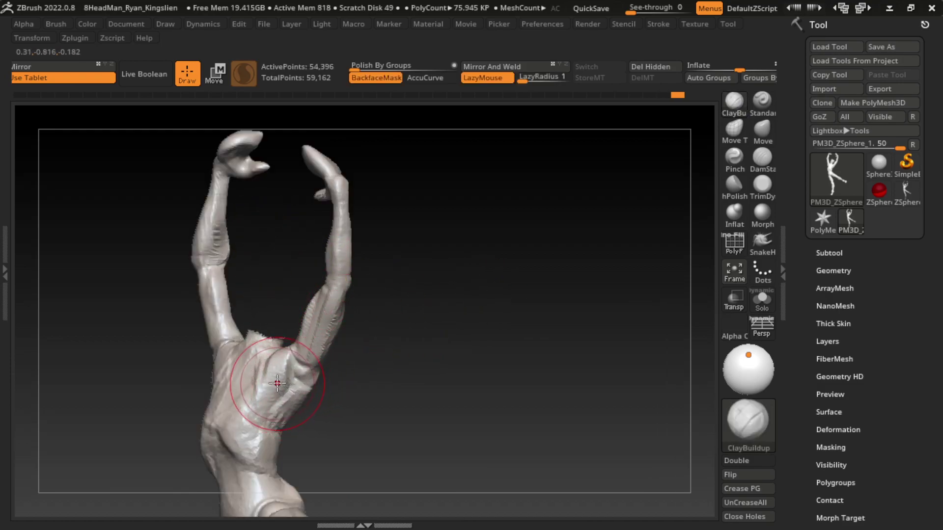
pyautogui.keyDown('ctrl'); pyautogui.keyDown('shift'); pyautogui.click(496, 367); pyautogui.keyUp('shift'); pyautogui.keyUp('ctrl')
# Isolate the head on its own with Solo.
pyautogui.hotkey('ctrl', 'z')
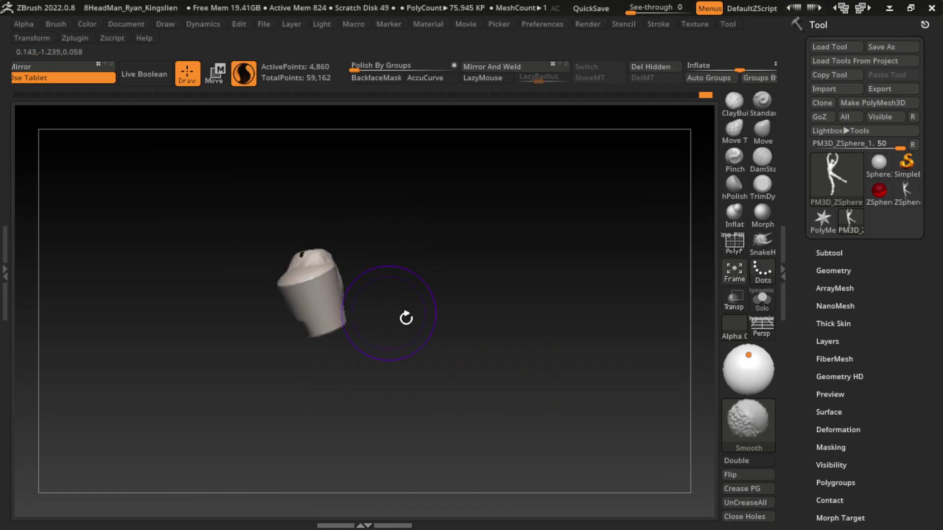
pyautogui.keyDown('ctrl'); pyautogui.keyDown('shift'); pyautogui.click(469, 316); pyautogui.keyUp('shift'); pyautogui.keyUp('ctrl')
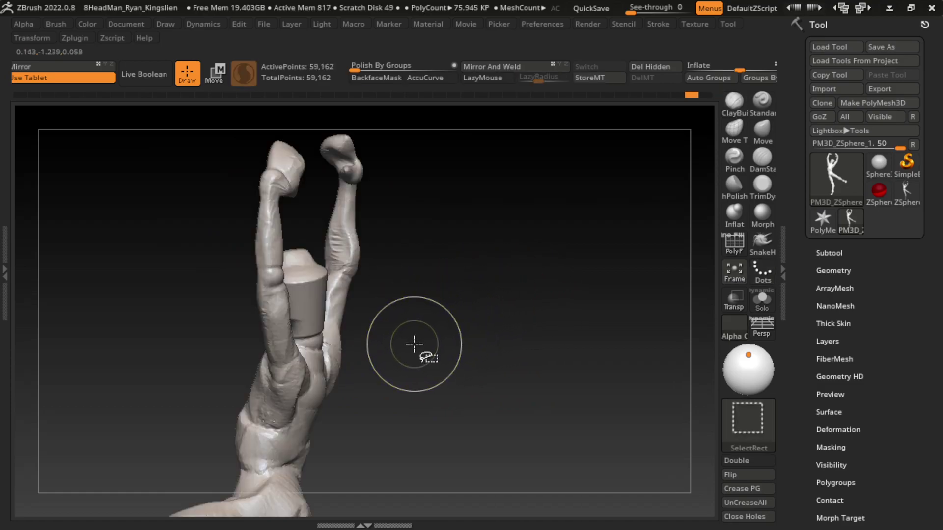
pyautogui.keyDown('ctrl'); pyautogui.keyDown('shift'); pyautogui.click(412, 347); pyautogui.keyUp('shift'); pyautogui.keyUp('ctrl')
pyautogui.keyDown('ctrl'); pyautogui.keyDown('shift'); pyautogui.click(405, 374); pyautogui.keyUp('shift'); pyautogui.keyUp('ctrl')
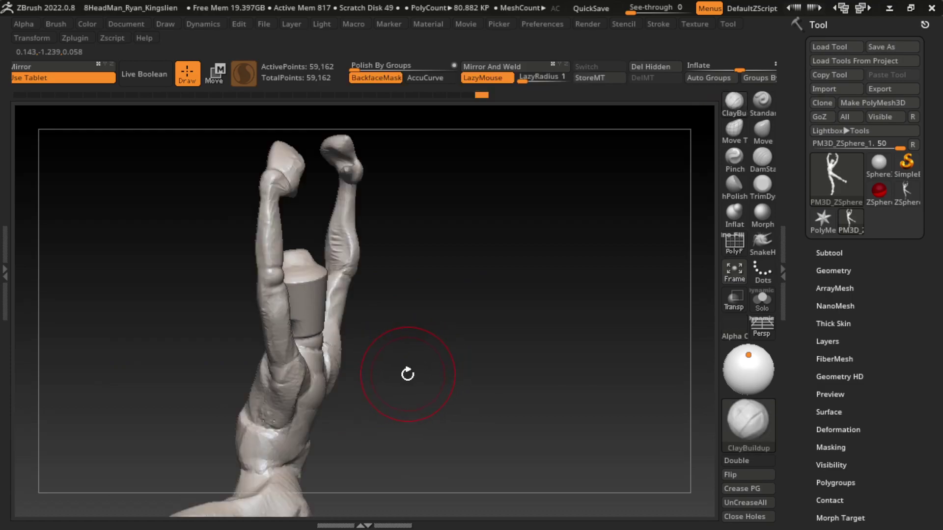
pyautogui.keyDown('ctrl'); pyautogui.keyDown('shift'); pyautogui.click(308, 400); pyautogui.keyUp('shift'); pyautogui.keyUp('ctrl')
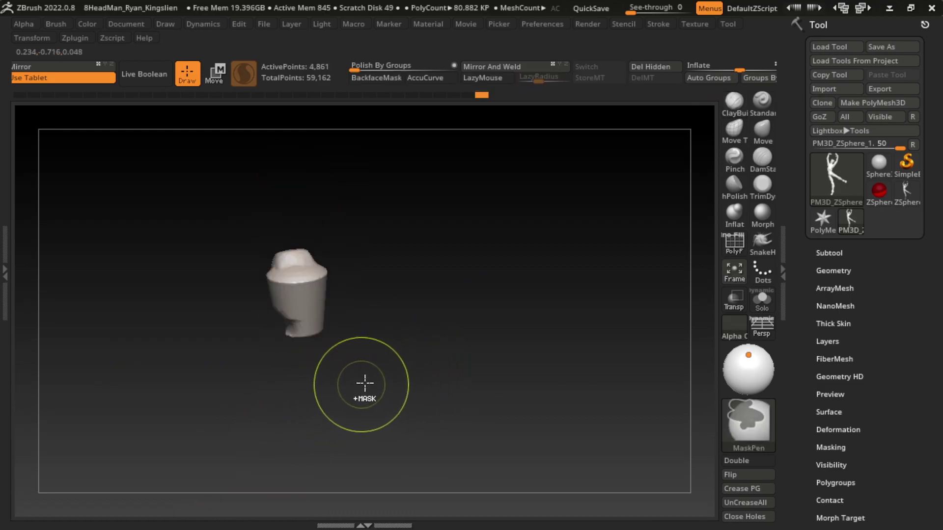
pyautogui.keyDown('ctrl'); pyautogui.keyDown('shift'); pyautogui.click(406, 319); pyautogui.keyUp('shift'); pyautogui.keyUp('ctrl')
pyautogui.moveTo(402, 273); pyautogui.dragTo(448, 232)
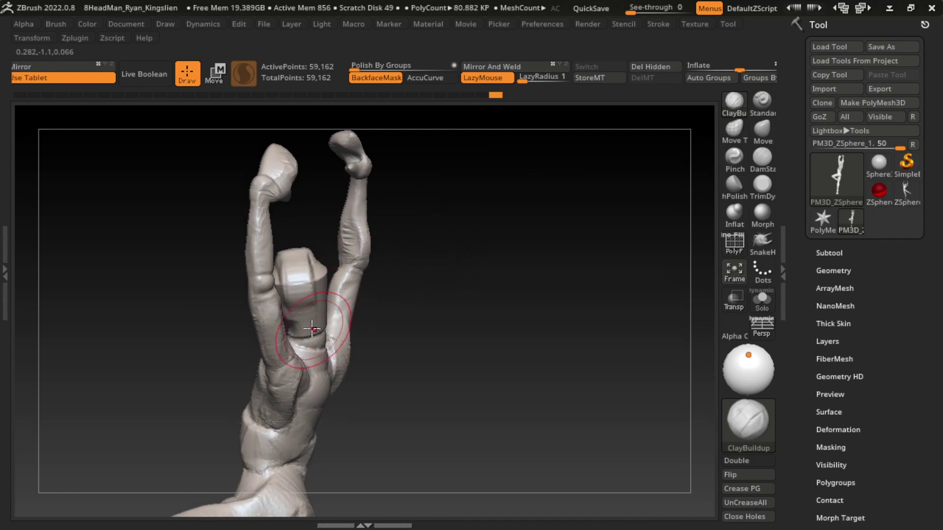
pyautogui.keyDown('ctrl'); pyautogui.keyDown('shift'); pyautogui.click(300, 364); pyautogui.keyUp('shift'); pyautogui.keyUp('ctrl')
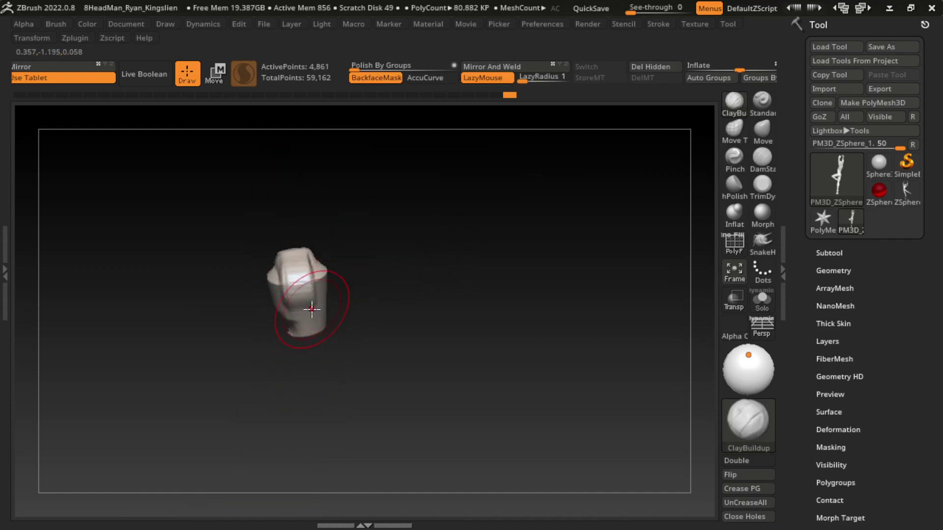
pyautogui.moveTo(344, 285)
pyautogui.mouseDown()
pyautogui.moveTo(491, 310)
pyautogui.moveTo(398, 276)
pyautogui.mouseUp()
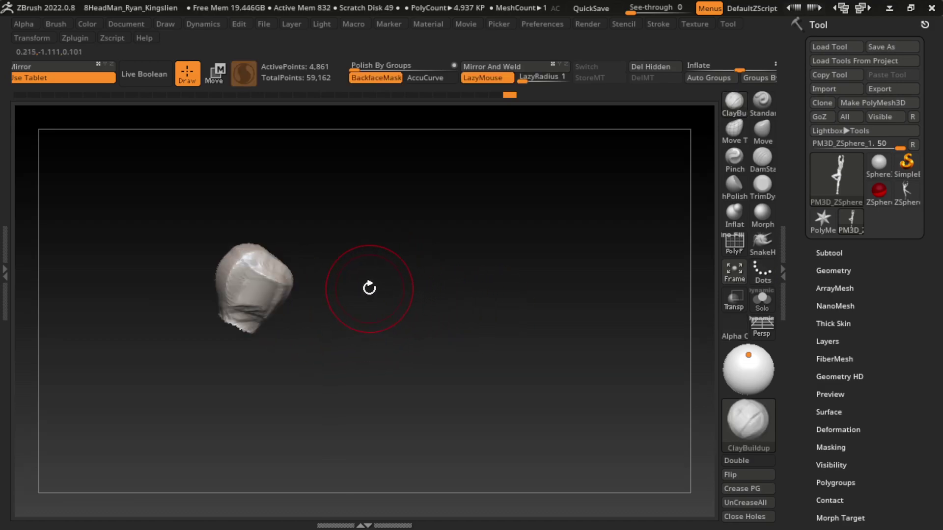
# Build up clay on the head's lower left with a smaller brush, briefly trying TrimDynamic.
pyautogui.press('s')
pyautogui.moveTo(348, 350); pyautogui.dragTo(334, 350)
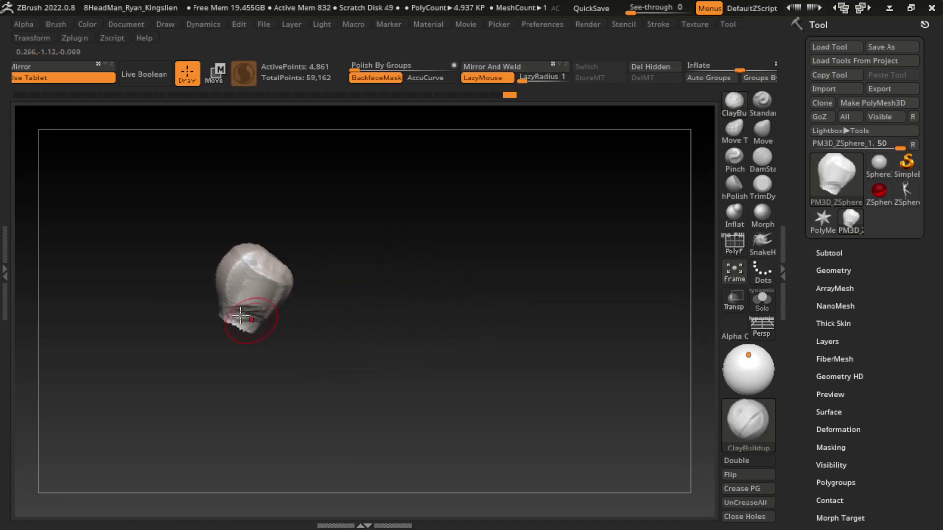
pyautogui.moveTo(227, 297)
pyautogui.mouseDown()
pyautogui.moveTo(206, 282)
pyautogui.moveTo(245, 305)
pyautogui.mouseUp()
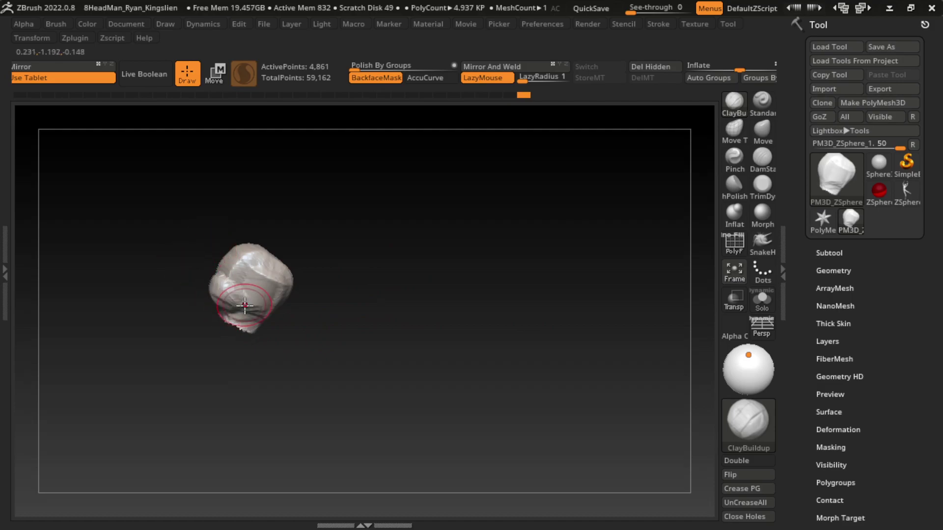
pyautogui.click(763, 184)
pyautogui.press('s')
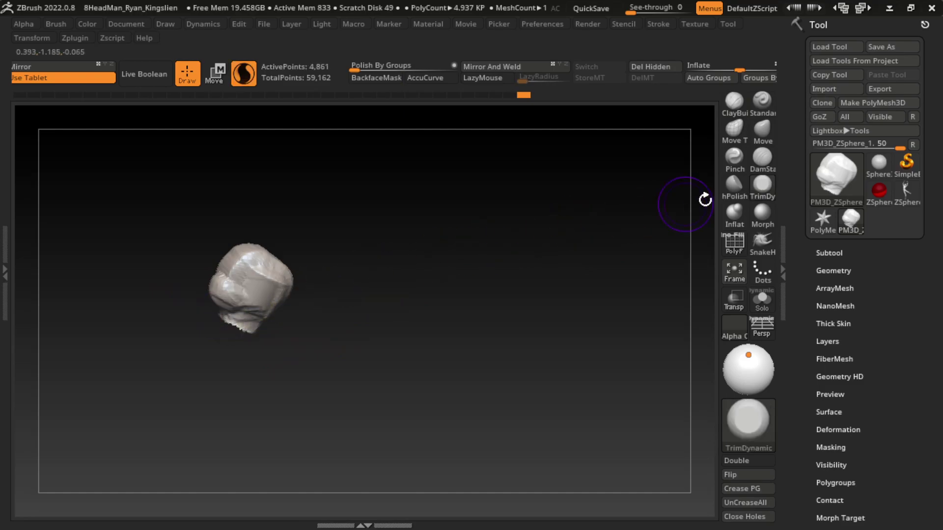
pyautogui.press('b')
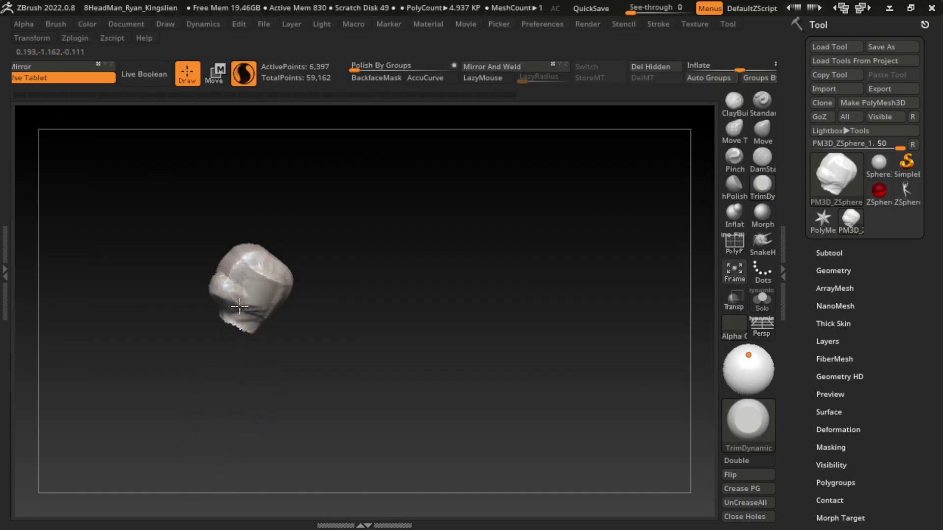
pyautogui.press('b')
pyautogui.press('c')
pyautogui.press('b')
pyautogui.press('s')
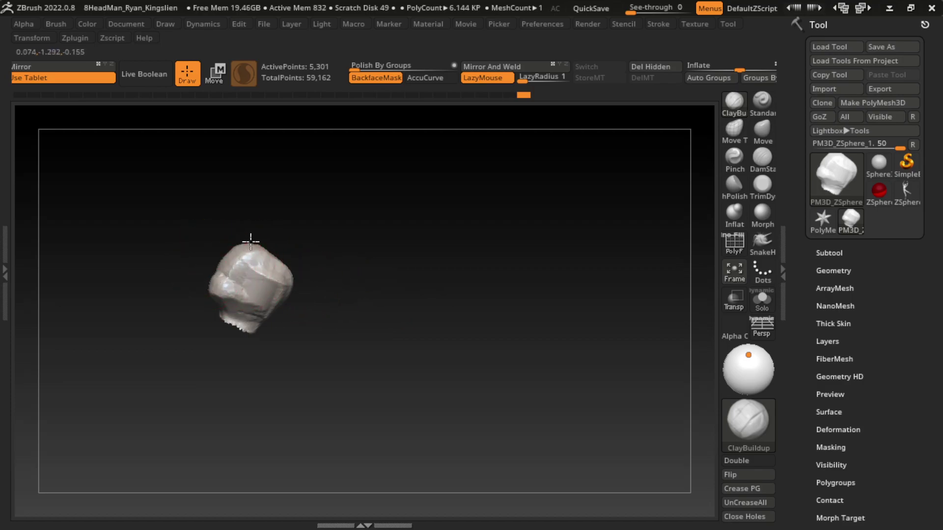
# Carve a hollow into the head's left side and bring the full dancer back.
pyautogui.moveTo(384, 208)
pyautogui.mouseDown()
pyautogui.moveTo(312, 239)
pyautogui.moveTo(252, 242)
pyautogui.moveTo(400, 280)
pyautogui.moveTo(345, 256)
pyautogui.mouseUp()
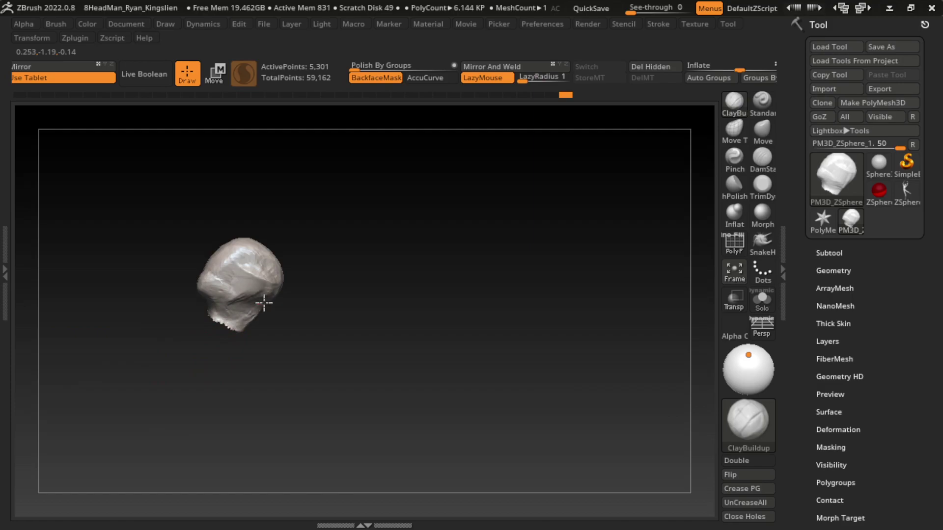
pyautogui.moveTo(268, 300); pyautogui.dragTo(223, 295)
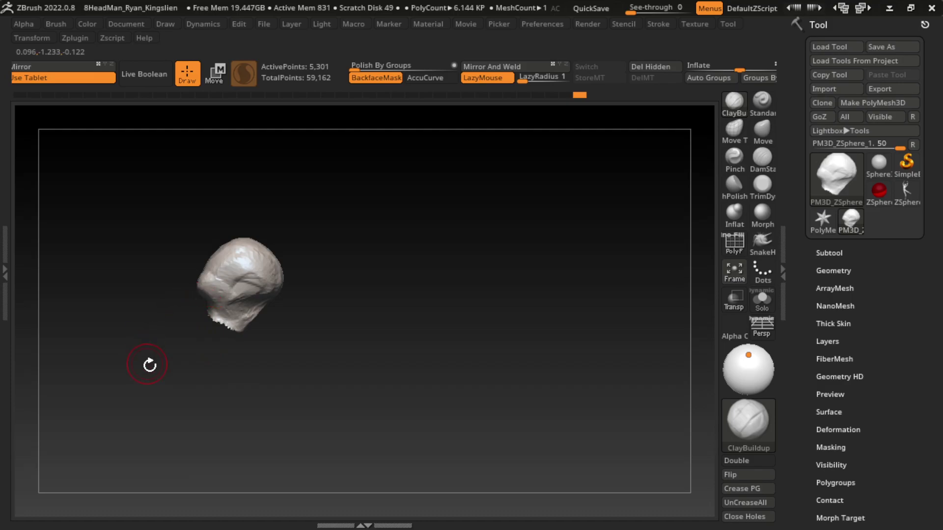
pyautogui.moveTo(488, 434)
pyautogui.mouseDown()
pyautogui.moveTo(360, 406)
pyautogui.moveTo(467, 358)
pyautogui.moveTo(428, 381)
pyautogui.moveTo(432, 396)
pyautogui.moveTo(434, 374)
pyautogui.moveTo(439, 393)
pyautogui.mouseUp()
pyautogui.press('s')
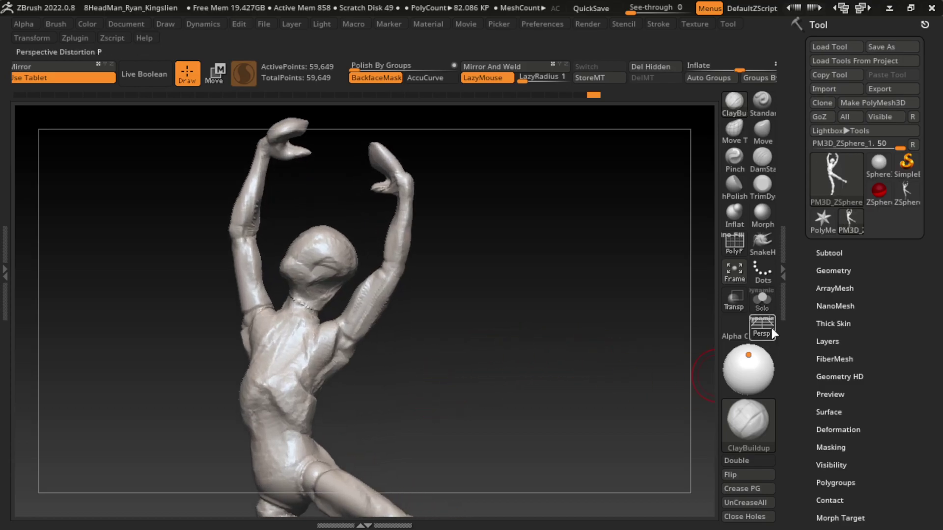
# Close the mesh holes with Geometry > Close Holes and check the back and head.
pyautogui.click(744, 517)
pyautogui.press('s')
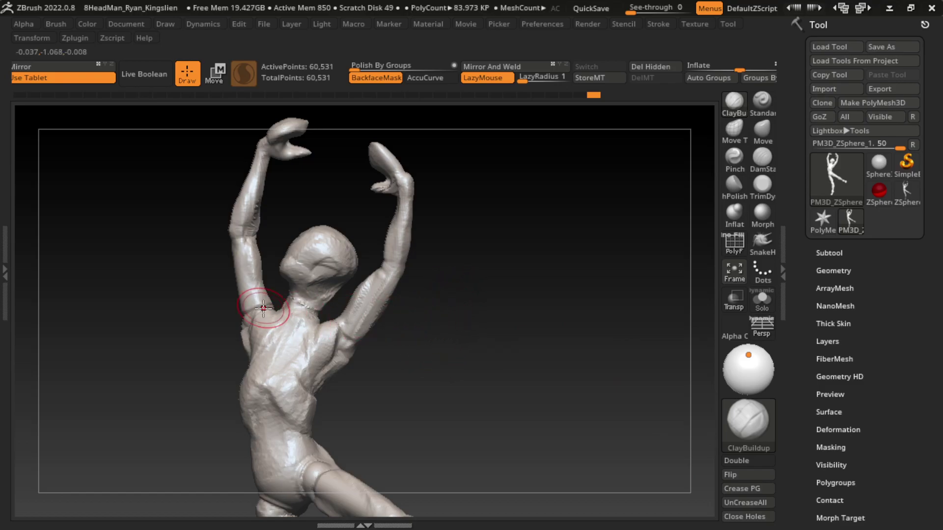
pyautogui.moveTo(505, 337); pyautogui.dragTo(289, 327)
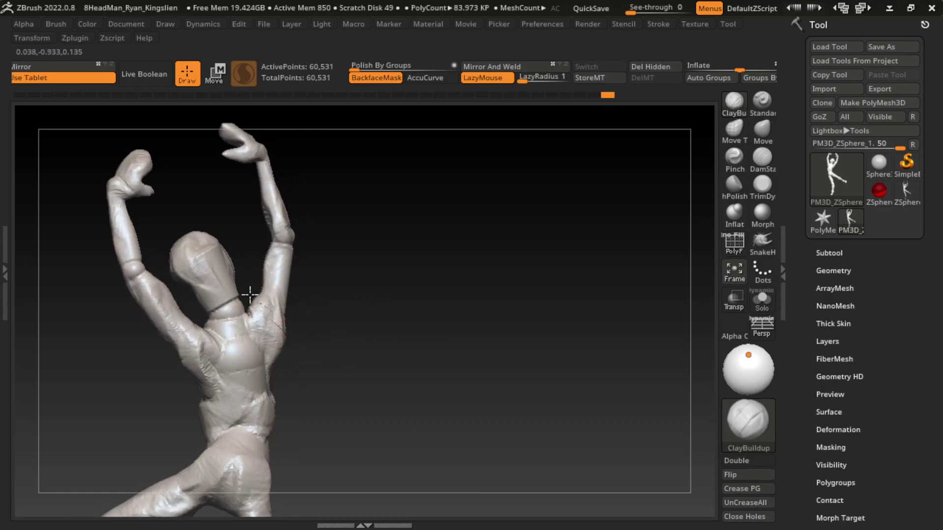
pyautogui.moveTo(353, 319)
pyautogui.mouseDown()
pyautogui.moveTo(503, 330)
pyautogui.moveTo(471, 341)
pyautogui.mouseUp()
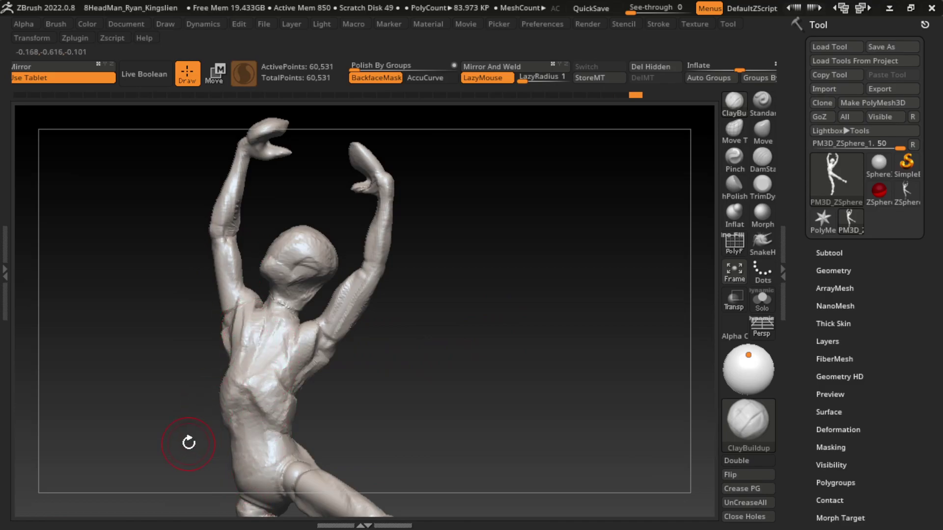
pyautogui.moveTo(196, 436)
pyautogui.mouseDown()
pyautogui.moveTo(368, 364)
pyautogui.moveTo(253, 295)
pyautogui.mouseUp()
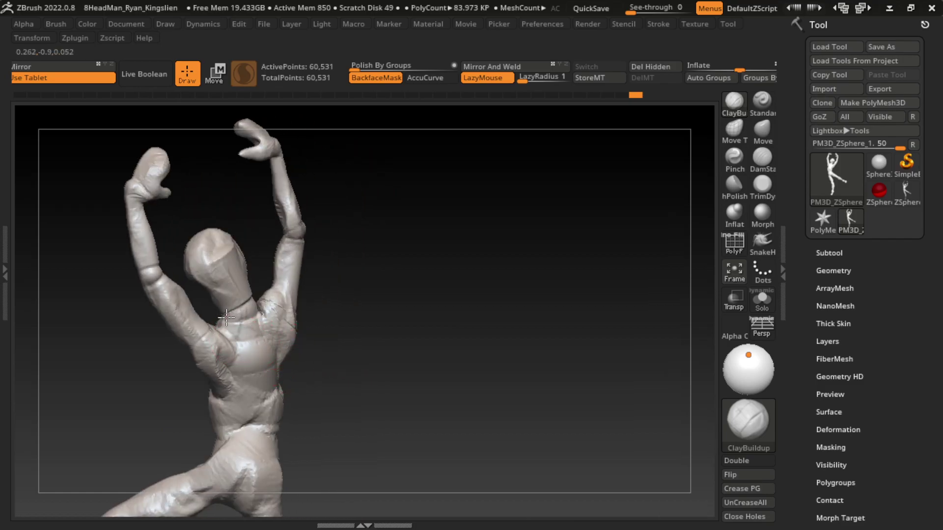
pyautogui.moveTo(311, 332); pyautogui.dragTo(269, 274)
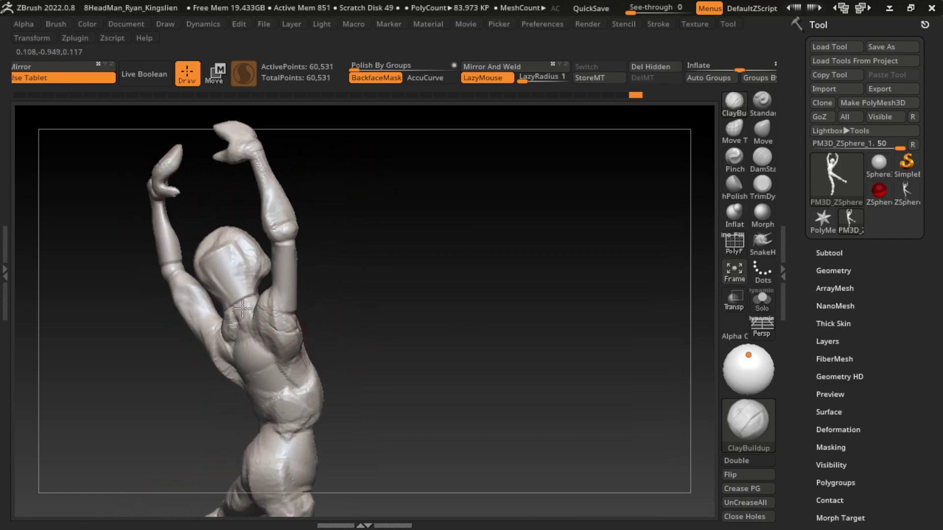
# Mask the whole body through the head polygroup, leaving only the head unmasked.
pyautogui.moveTo(324, 334)
pyautogui.mouseDown()
pyautogui.moveTo(381, 337)
pyautogui.moveTo(238, 343)
pyautogui.moveTo(514, 335)
pyautogui.mouseUp()
pyautogui.moveTo(415, 406)
pyautogui.mouseDown()
pyautogui.moveTo(499, 318)
pyautogui.moveTo(405, 338)
pyautogui.moveTo(386, 379)
pyautogui.mouseUp()
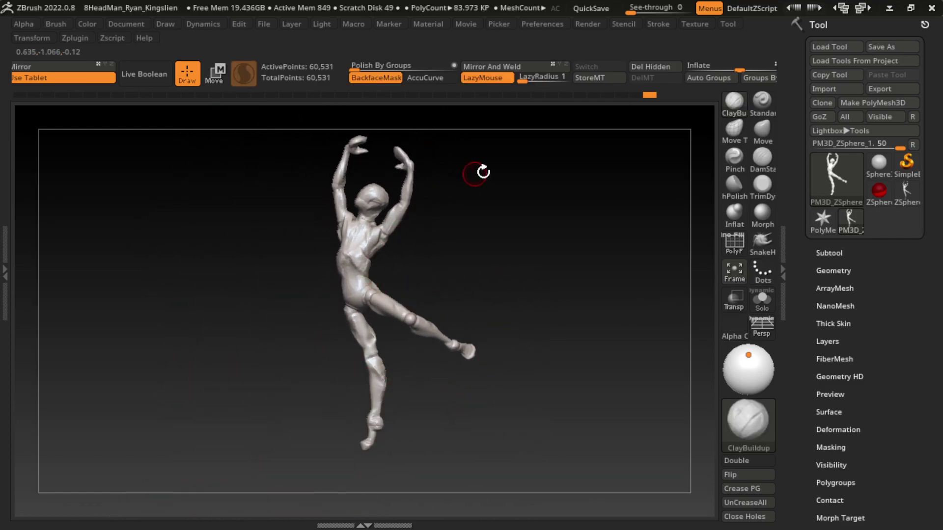
pyautogui.moveTo(481, 220)
pyautogui.keyDown('alt'); pyautogui.mouseDown()
pyautogui.moveTo(522, 305)
pyautogui.moveTo(482, 372)
pyautogui.moveTo(500, 339)
pyautogui.mouseUp(); pyautogui.keyUp('alt')
pyautogui.press('s')
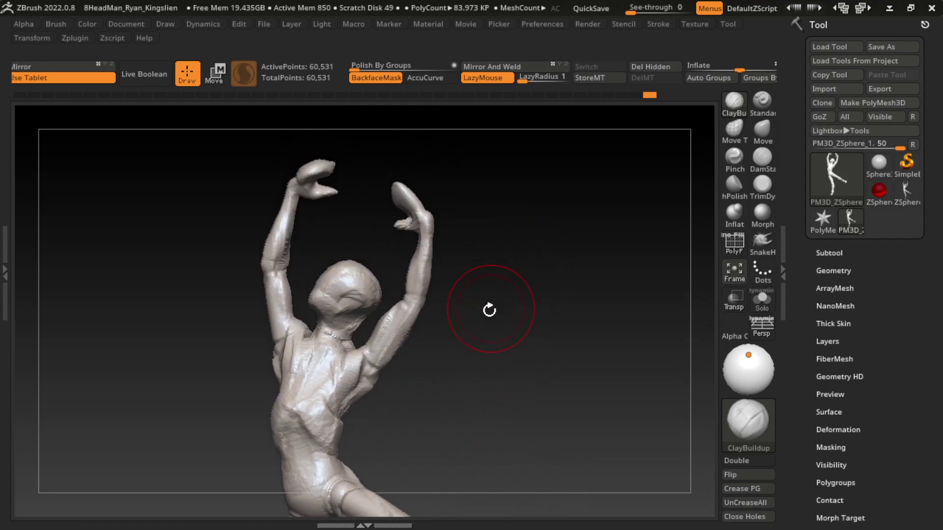
pyautogui.keyDown('ctrl'); pyautogui.keyDown('shift'); pyautogui.click(343, 292); pyautogui.keyUp('shift'); pyautogui.keyUp('ctrl')
pyautogui.keyDown('ctrl'); pyautogui.click(461, 320); pyautogui.keyUp('ctrl')
pyautogui.keyDown('ctrl'); pyautogui.keyDown('shift'); pyautogui.click(461, 320); pyautogui.keyUp('shift'); pyautogui.keyUp('ctrl')
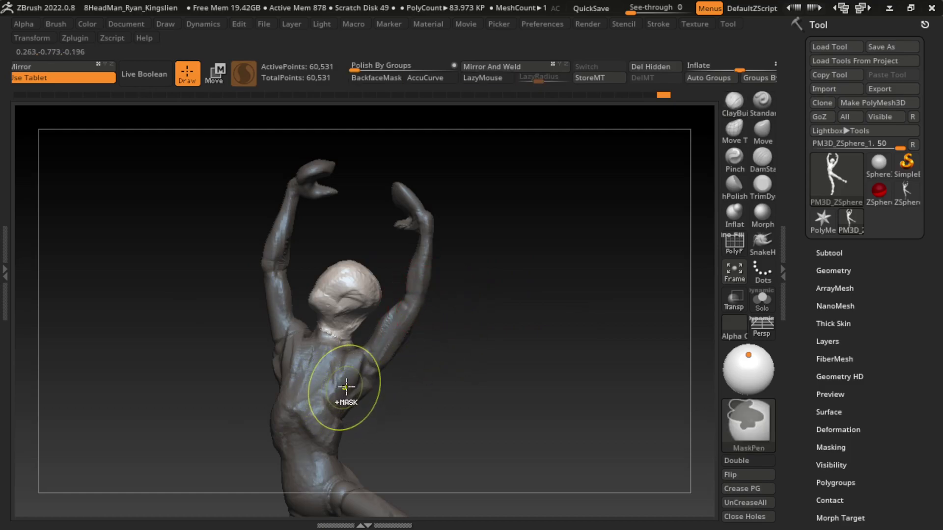
# Invert the mask twice and scale the head to 0.9048 with the Move gizmo.
pyautogui.keyDown('ctrl'); pyautogui.click(417, 391); pyautogui.keyUp('ctrl')
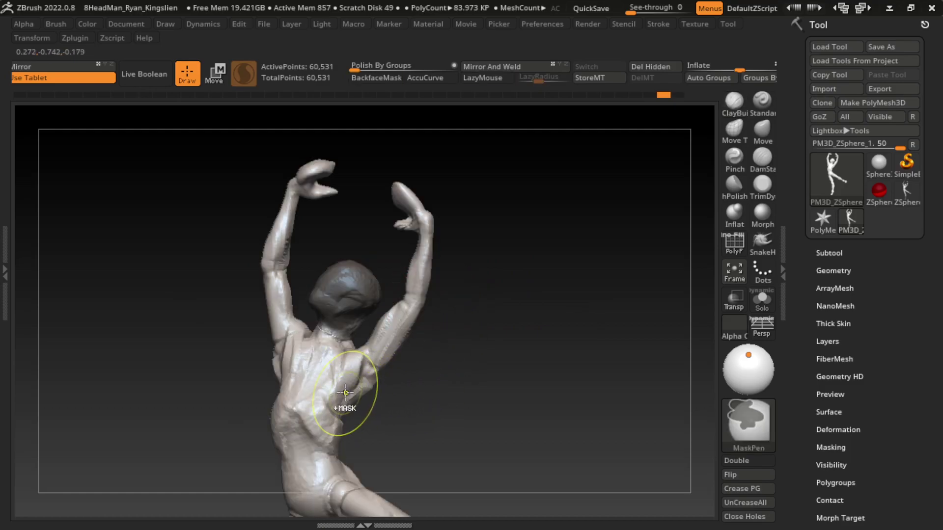
pyautogui.keyDown('ctrl'); pyautogui.click(399, 387); pyautogui.keyUp('ctrl')
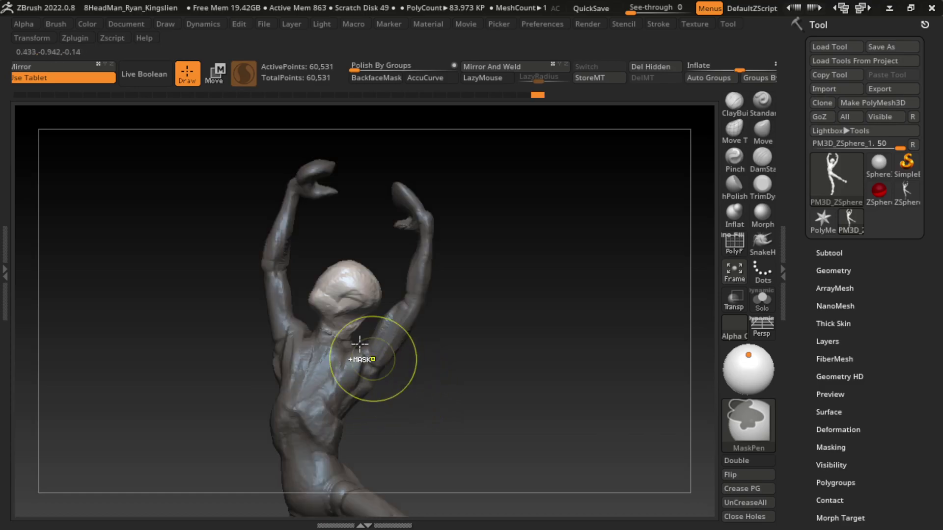
pyautogui.press('w')
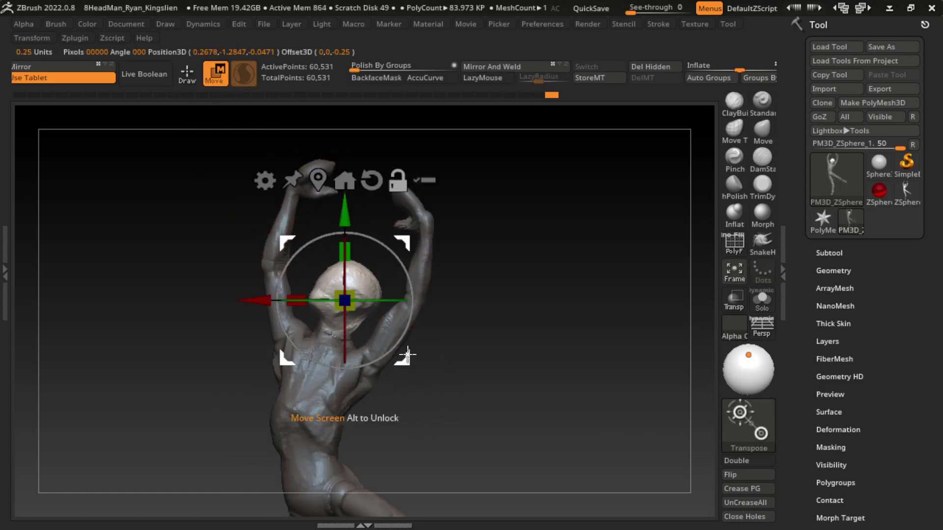
pyautogui.moveTo(407, 355); pyautogui.dragTo(344, 345)
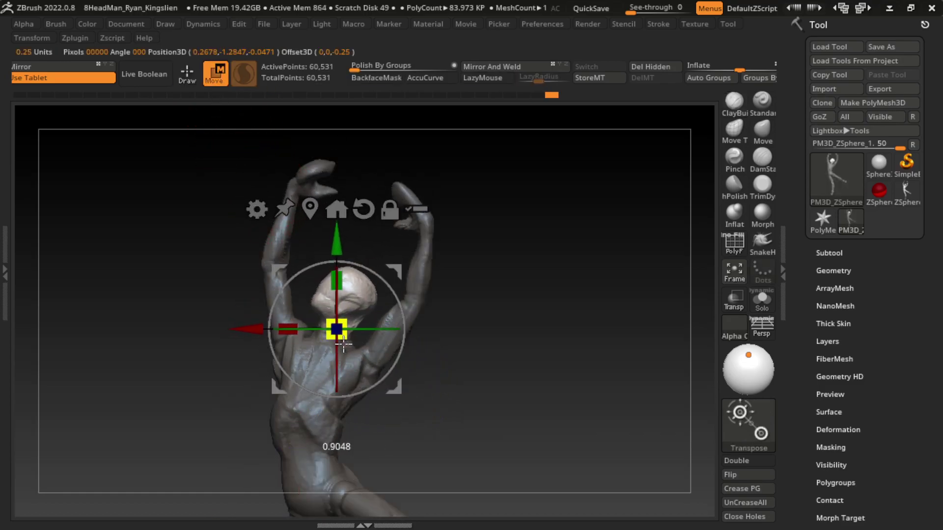
pyautogui.press('q')
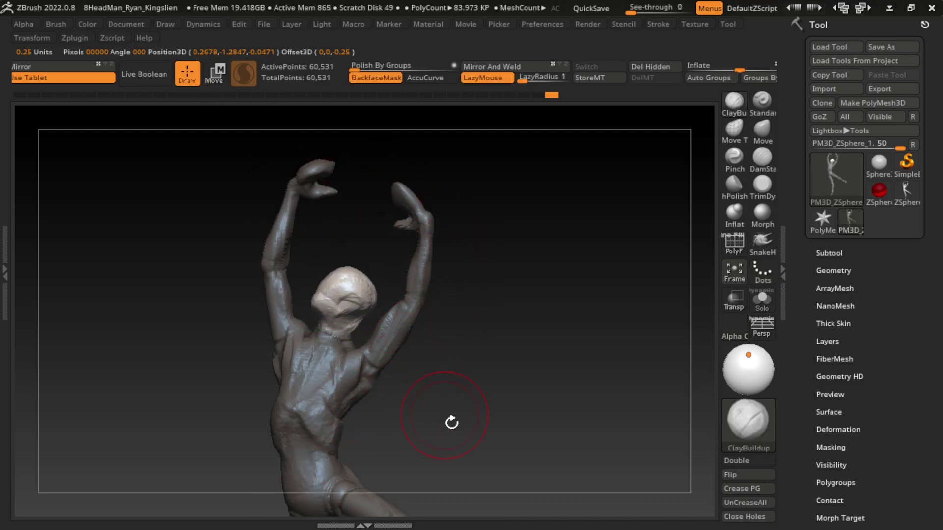
pyautogui.moveTo(452, 422)
pyautogui.mouseDown()
pyautogui.moveTo(485, 326)
pyautogui.moveTo(484, 343)
pyautogui.mouseUp()
# Reselect a large ClayBuildup brush and build muscle mass across the upper back.
pyautogui.press('b')
pyautogui.press('c')
pyautogui.press('b')
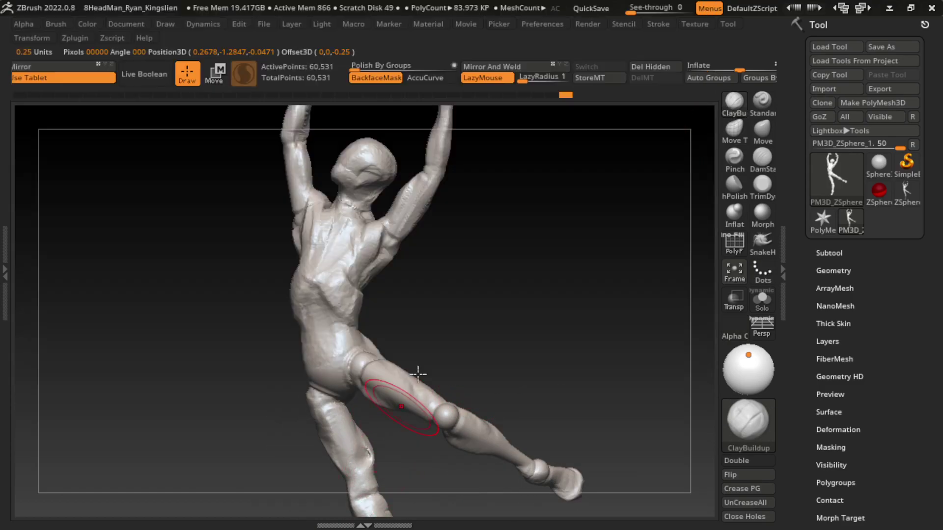
pyautogui.moveTo(418, 374)
pyautogui.mouseDown()
pyautogui.moveTo(474, 385)
pyautogui.moveTo(459, 393)
pyautogui.mouseUp()
pyautogui.press('s')
pyautogui.press('s')
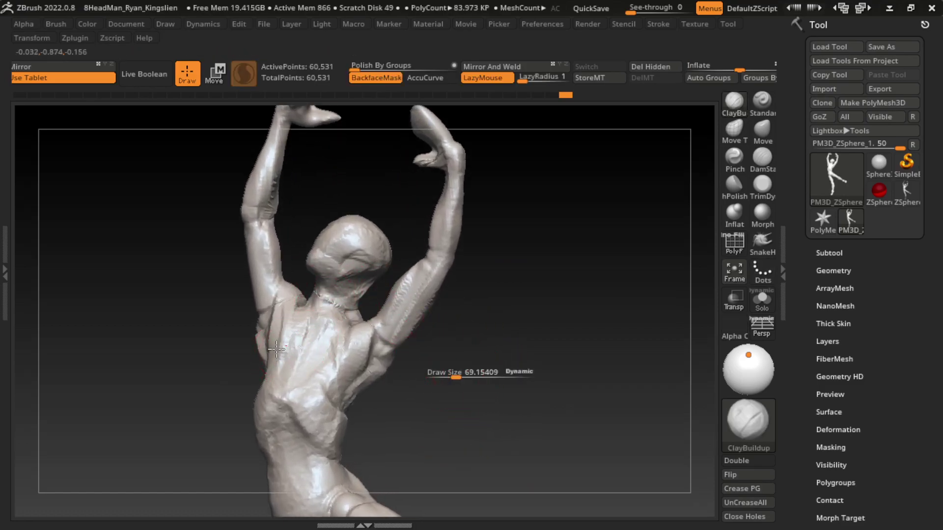
pyautogui.moveTo(279, 349)
pyautogui.mouseDown()
pyautogui.moveTo(344, 354)
pyautogui.moveTo(344, 400)
pyautogui.mouseUp()
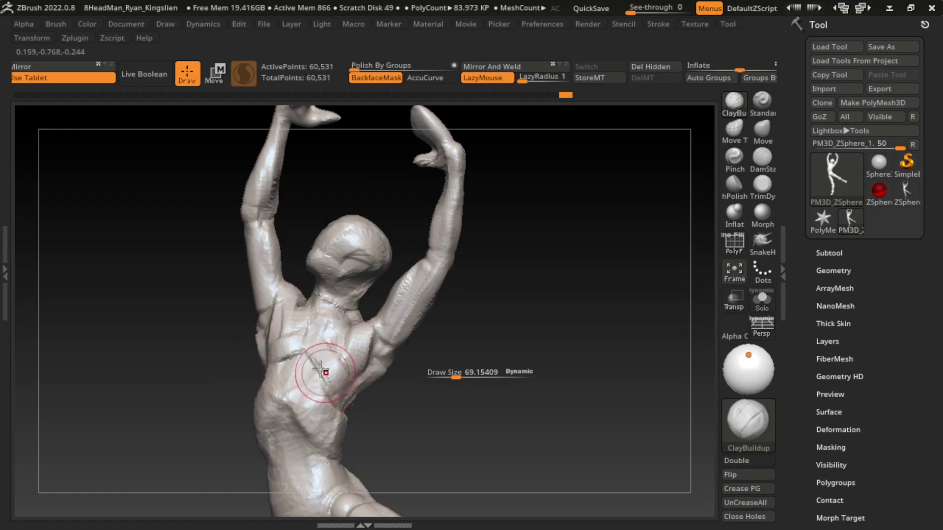
pyautogui.moveTo(295, 327); pyautogui.dragTo(281, 319)
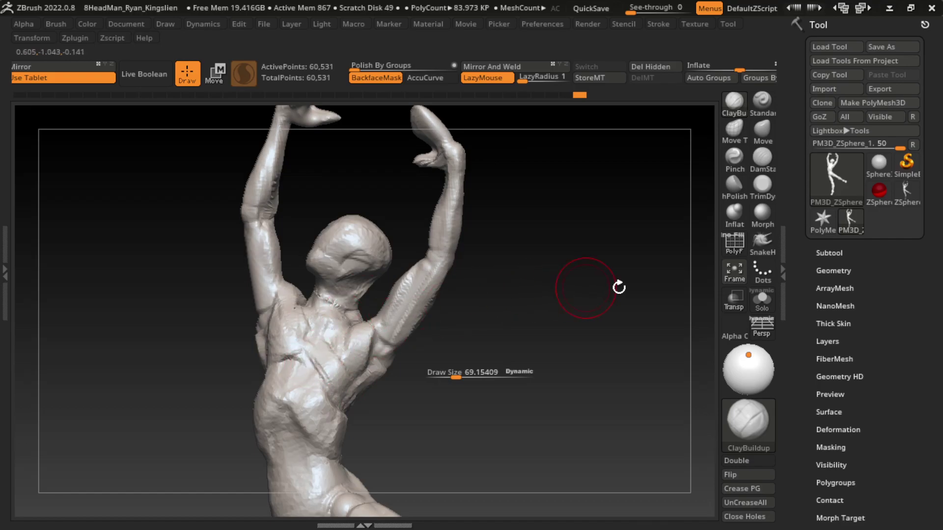
pyautogui.moveTo(311, 360)
pyautogui.mouseDown()
pyautogui.moveTo(343, 335)
pyautogui.moveTo(344, 361)
pyautogui.mouseUp()
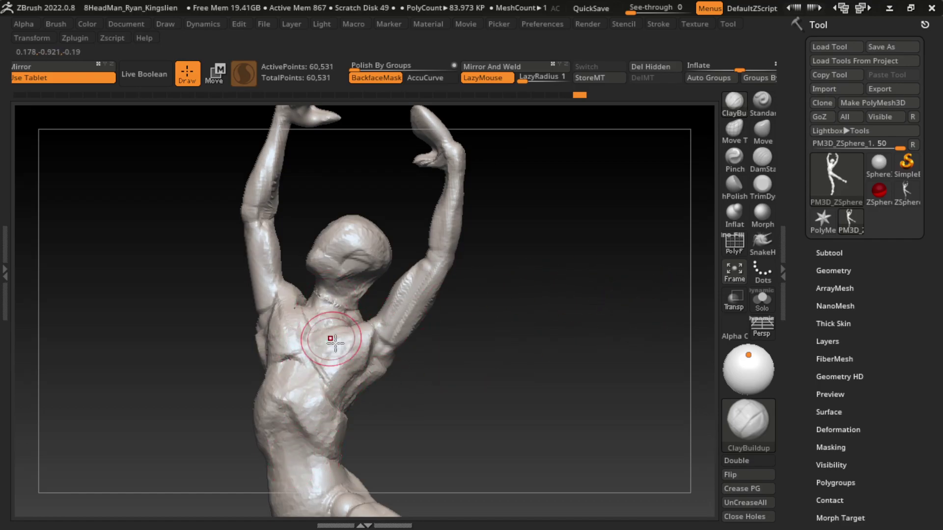
# Build up clay along the left torso flank and the right side of the back.
pyautogui.moveTo(255, 388); pyautogui.dragTo(262, 446)
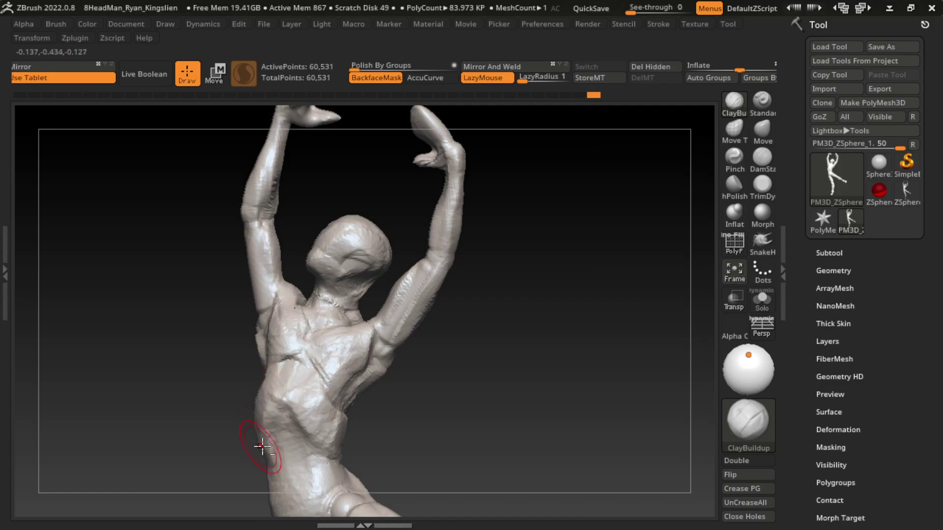
pyautogui.moveTo(379, 399); pyautogui.dragTo(257, 391)
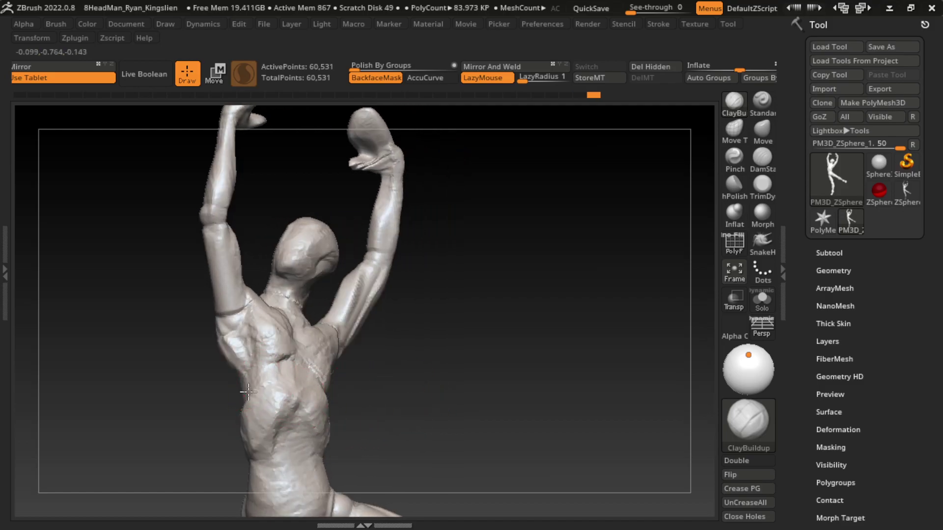
pyautogui.moveTo(353, 393); pyautogui.dragTo(353, 404)
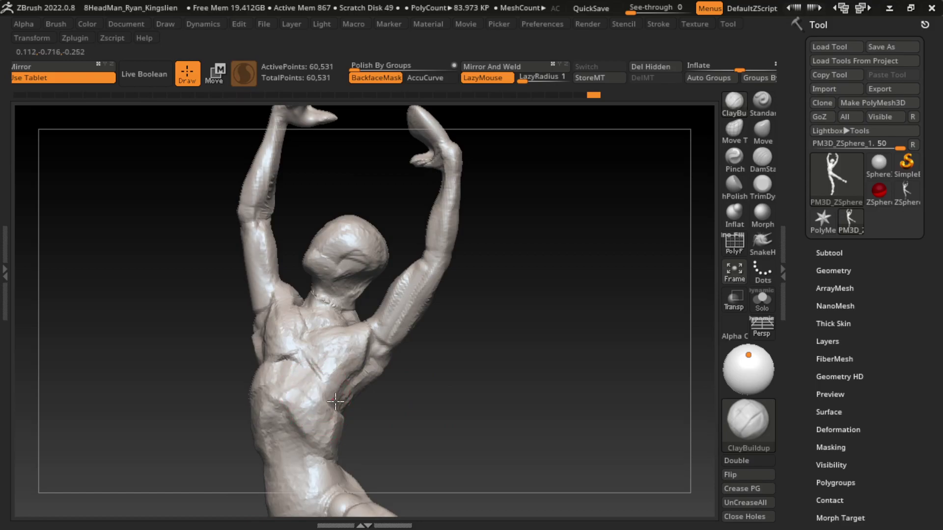
pyautogui.moveTo(442, 357); pyautogui.dragTo(453, 363)
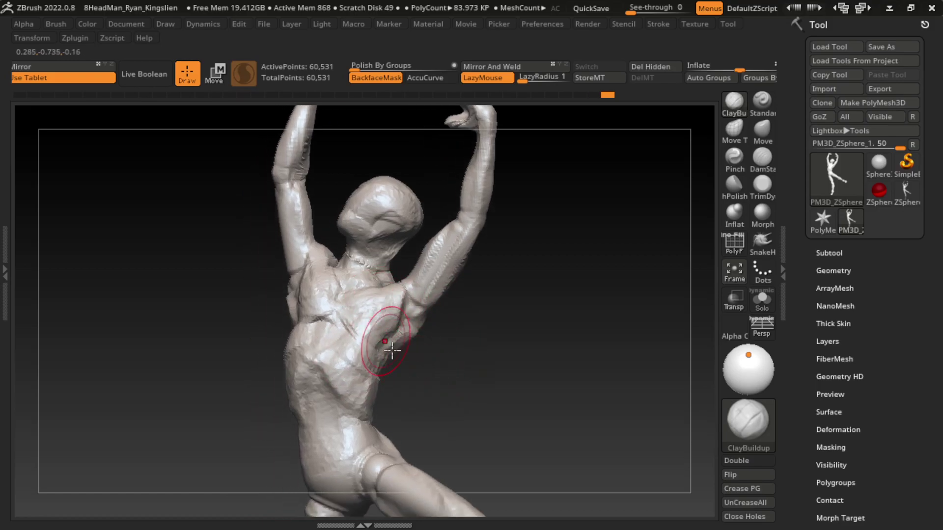
pyautogui.moveTo(393, 320); pyautogui.dragTo(359, 383)
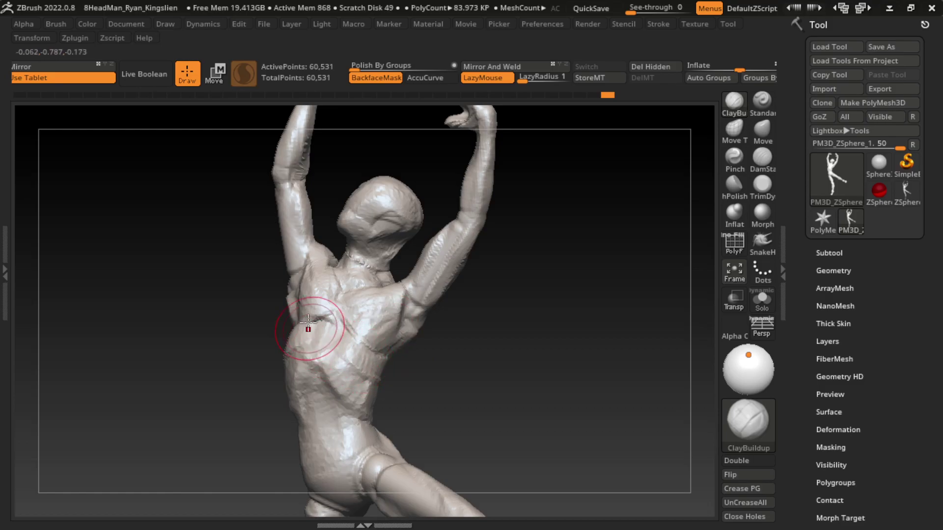
# Add small clay strokes on the left torso, upper back and left arm.
pyautogui.moveTo(193, 396); pyautogui.dragTo(206, 393)
pyautogui.moveTo(298, 324); pyautogui.dragTo(307, 275)
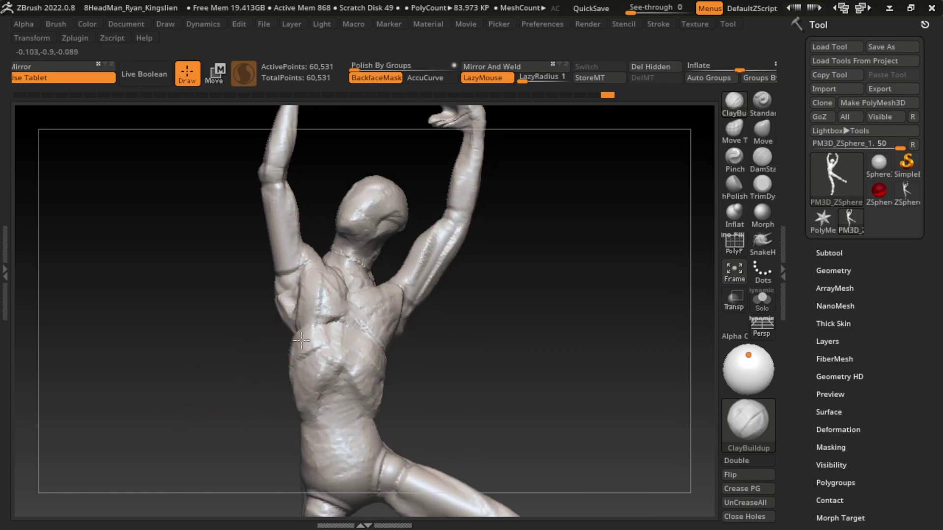
pyautogui.moveTo(485, 368); pyautogui.dragTo(491, 348)
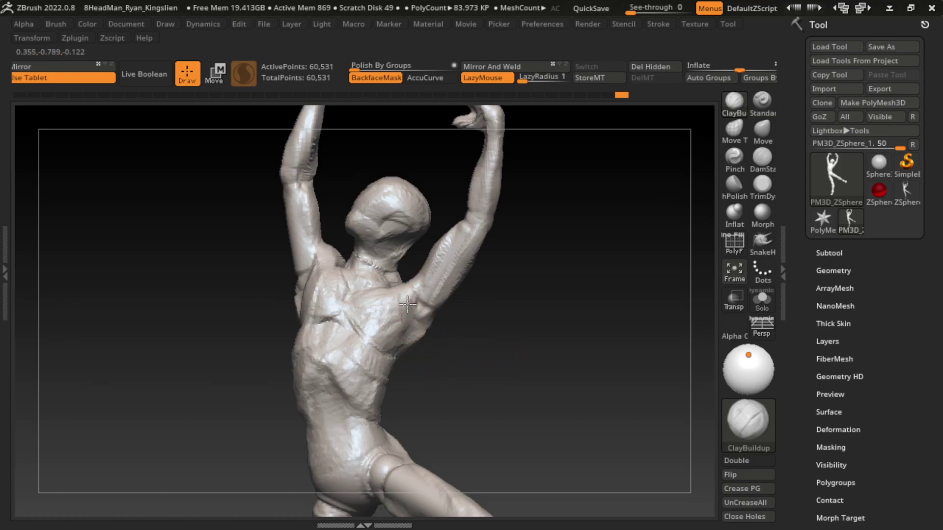
pyautogui.moveTo(408, 304); pyautogui.dragTo(412, 317)
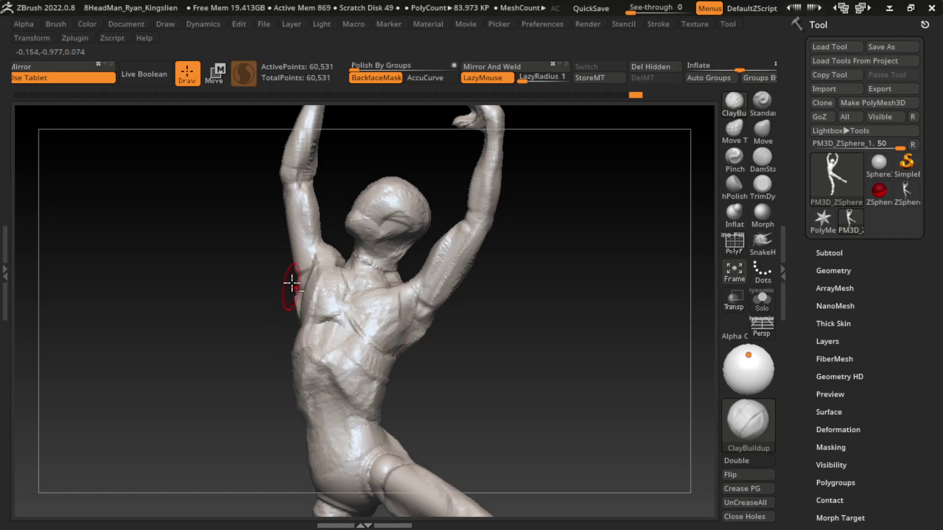
pyautogui.moveTo(278, 337); pyautogui.dragTo(277, 324)
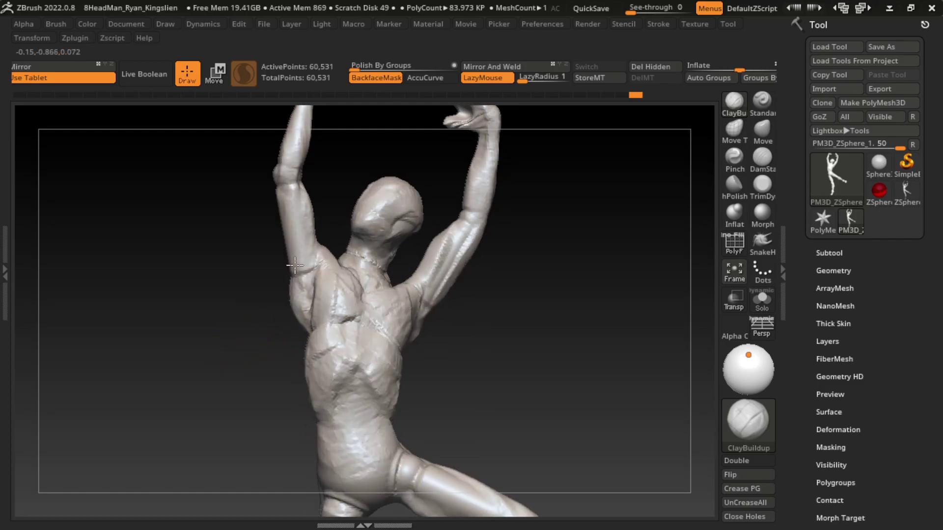
pyautogui.moveTo(306, 277); pyautogui.dragTo(297, 305)
pyautogui.moveTo(442, 319)
pyautogui.mouseDown()
pyautogui.moveTo(448, 337)
pyautogui.moveTo(362, 341)
pyautogui.mouseUp()
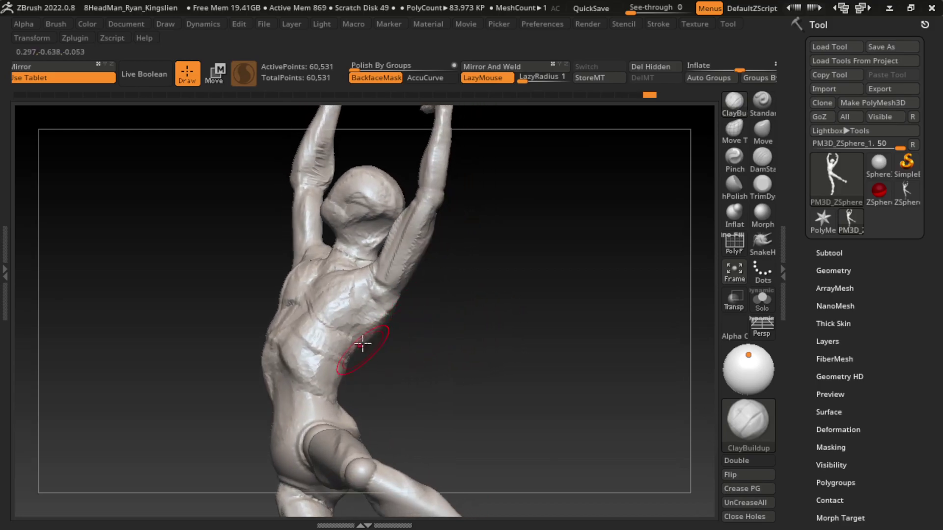
# Turn the figure to a frontal torso view and add a short clay stroke on the hip.
pyautogui.moveTo(421, 364); pyautogui.dragTo(371, 355)
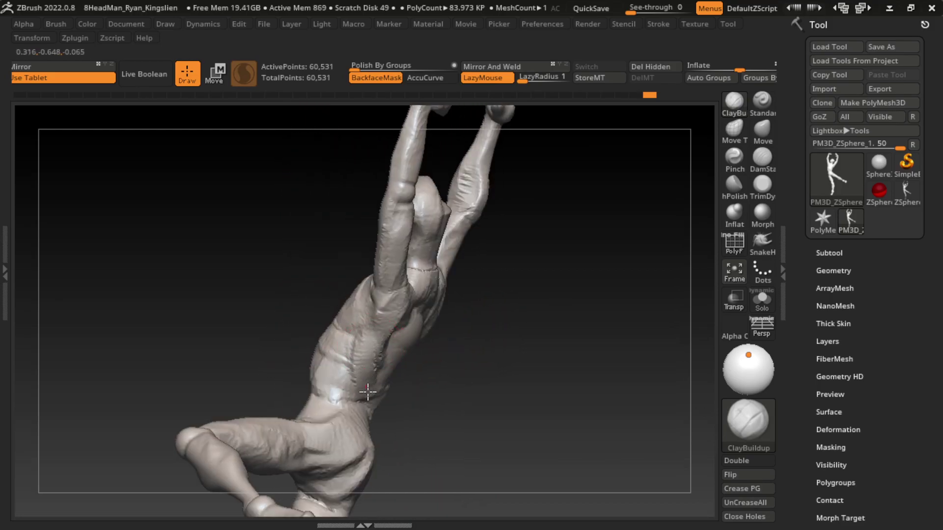
pyautogui.moveTo(471, 396); pyautogui.dragTo(508, 358)
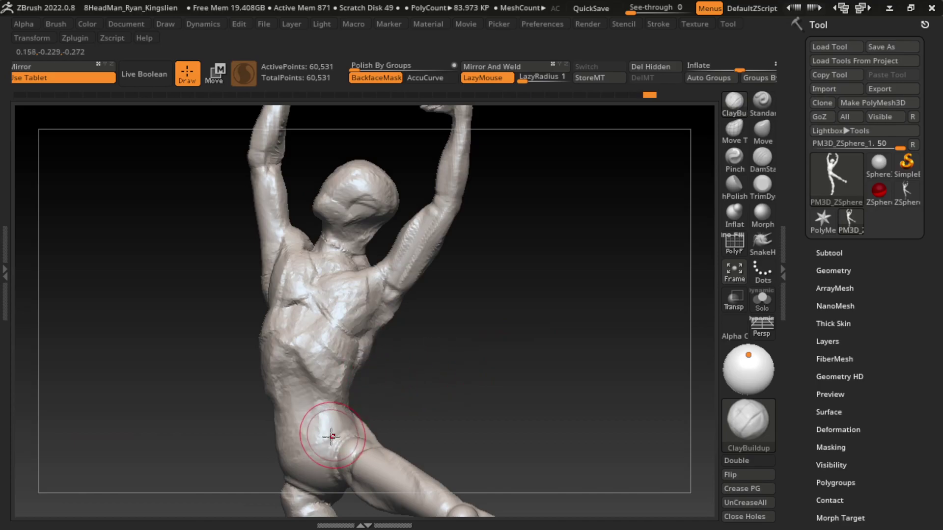
pyautogui.moveTo(427, 369); pyautogui.dragTo(432, 340)
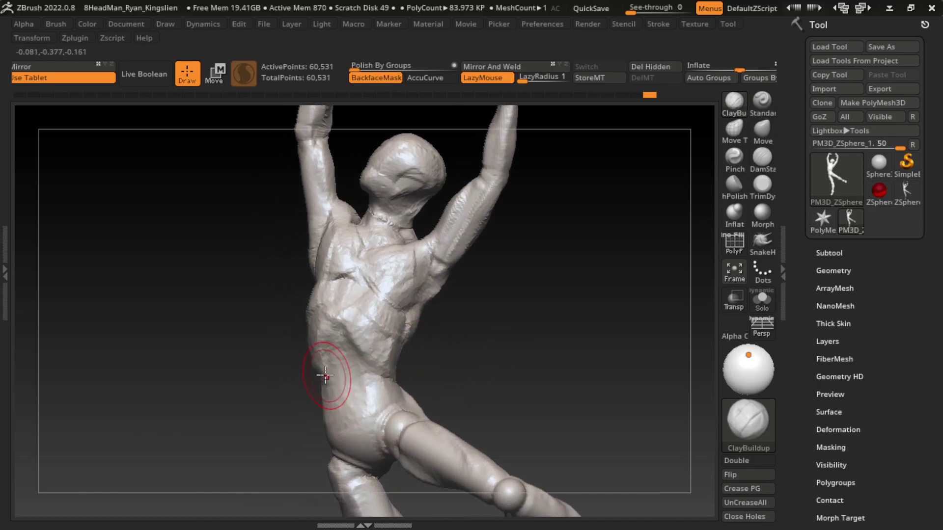
pyautogui.moveTo(316, 362); pyautogui.dragTo(312, 379)
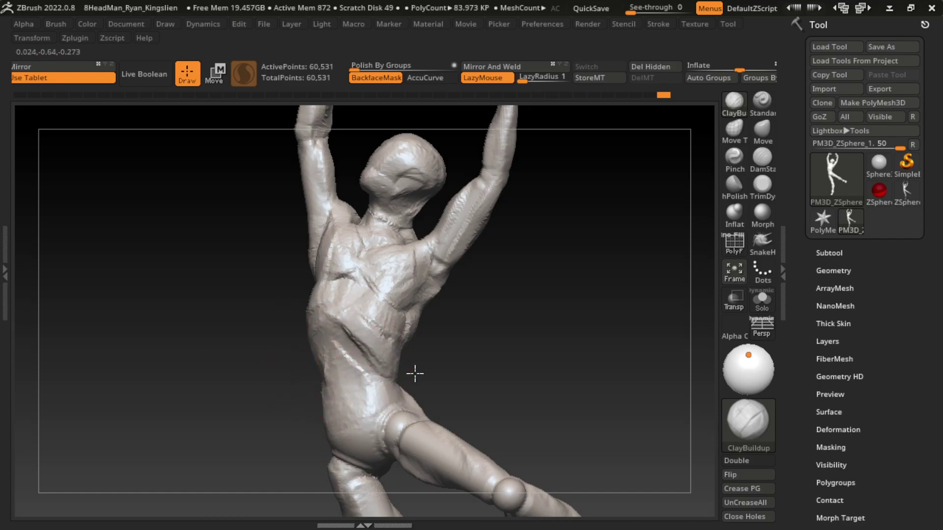
# Build ridges along the torso side and sculpt mass into the hip and crotch.
pyautogui.moveTo(432, 376); pyautogui.dragTo(487, 275)
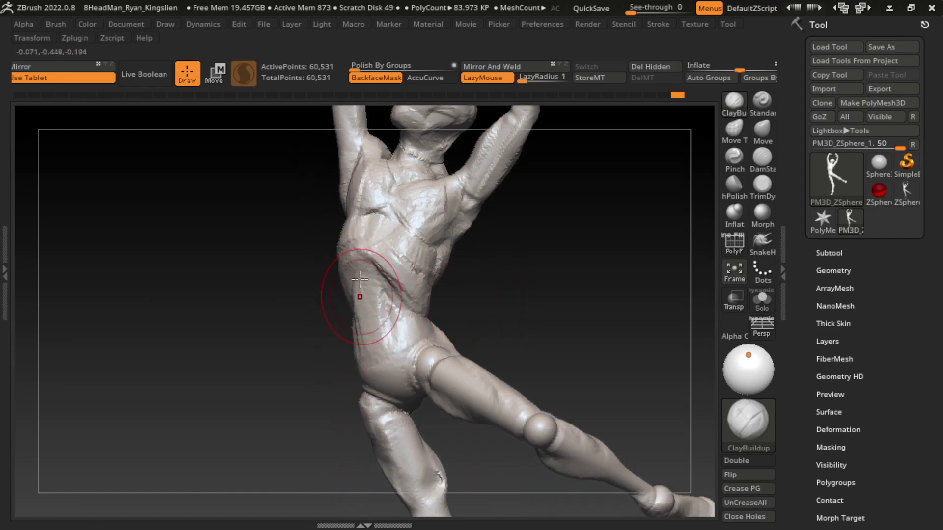
pyautogui.moveTo(360, 279)
pyautogui.mouseDown()
pyautogui.moveTo(353, 320)
pyautogui.moveTo(389, 337)
pyautogui.moveTo(380, 327)
pyautogui.mouseUp()
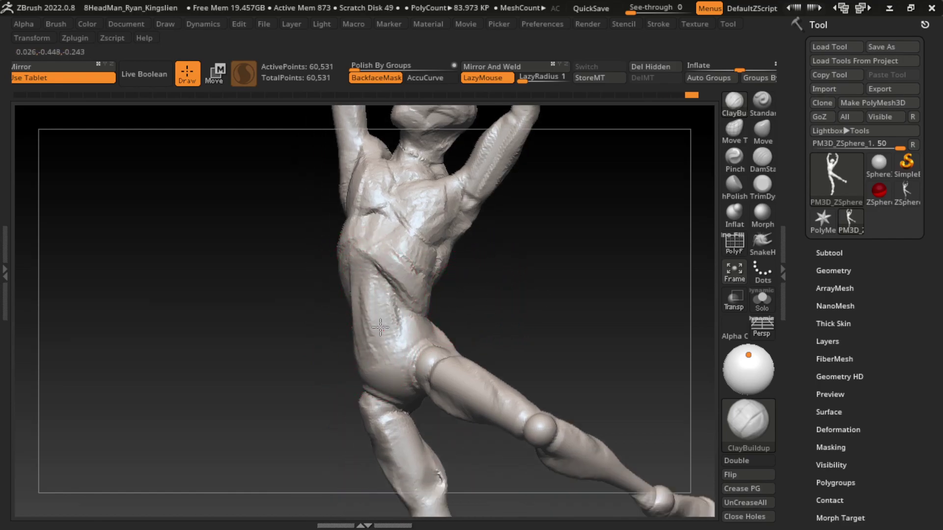
pyautogui.moveTo(354, 290)
pyautogui.mouseDown()
pyautogui.moveTo(350, 344)
pyautogui.moveTo(442, 434)
pyautogui.moveTo(411, 389)
pyautogui.mouseUp()
pyautogui.moveTo(463, 495)
pyautogui.mouseDown()
pyautogui.moveTo(442, 432)
pyautogui.moveTo(390, 390)
pyautogui.moveTo(436, 414)
pyautogui.moveTo(421, 408)
pyautogui.moveTo(432, 406)
pyautogui.moveTo(403, 393)
pyautogui.mouseUp()
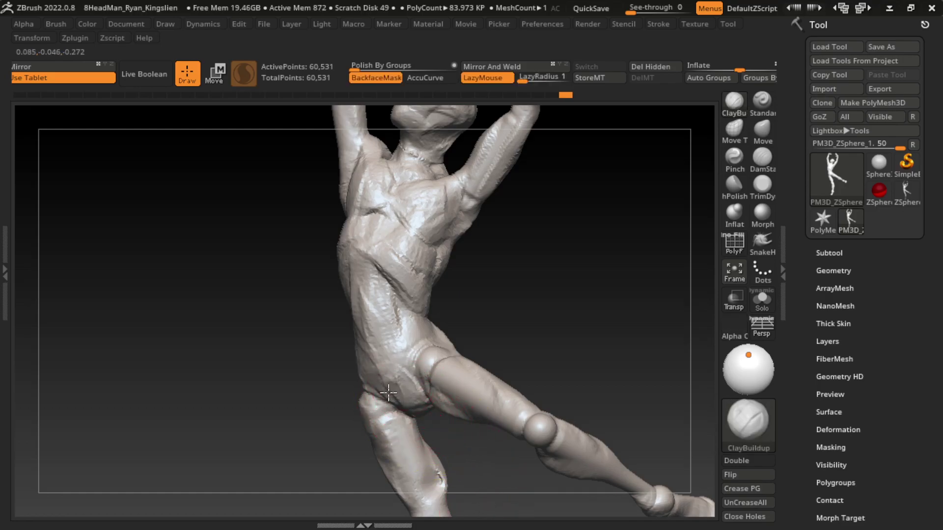
pyautogui.press('s')
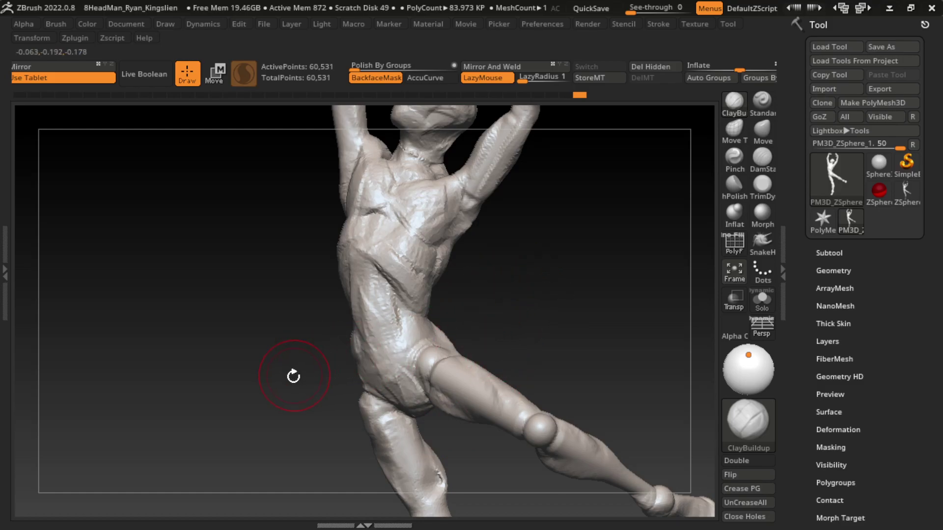
pyautogui.moveTo(293, 377)
pyautogui.mouseDown()
pyautogui.moveTo(470, 316)
pyautogui.moveTo(449, 320)
pyautogui.mouseUp()
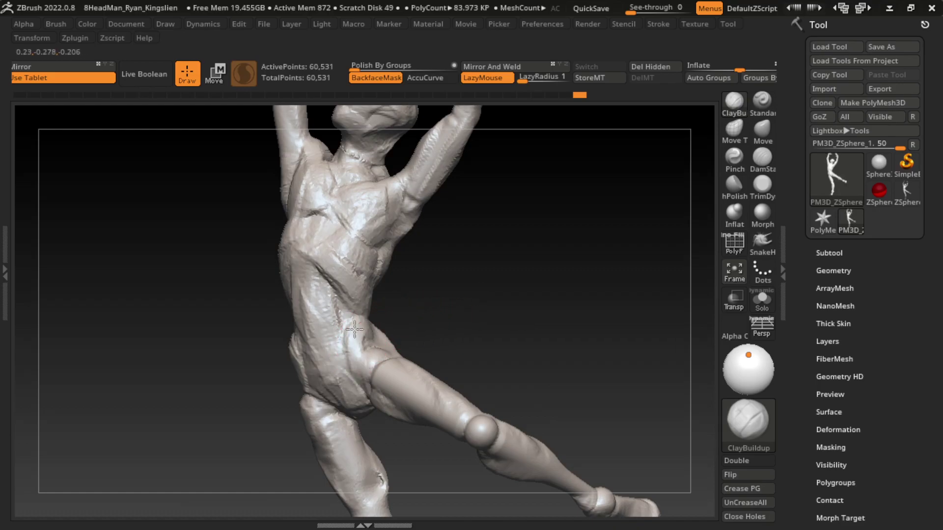
# Build up clay on the thigh and define the hip and crotch crease.
pyautogui.moveTo(354, 339); pyautogui.dragTo(371, 325)
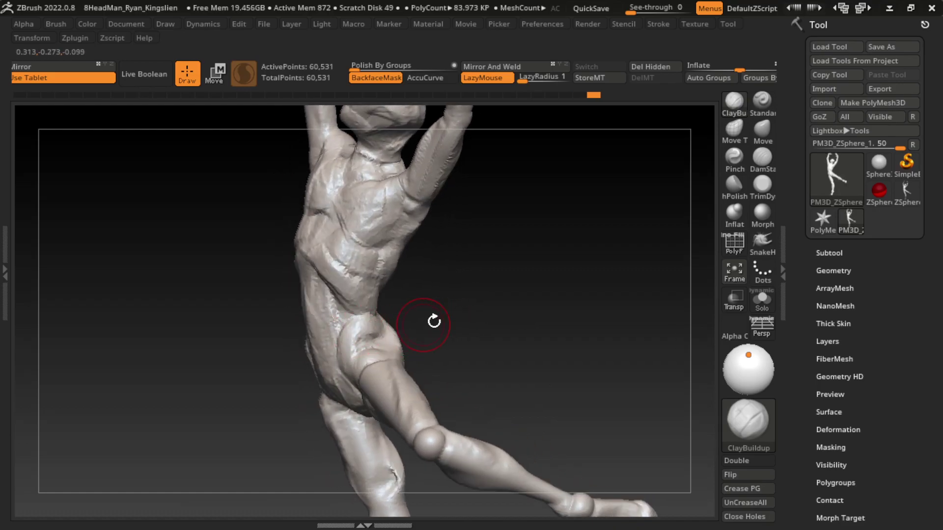
pyautogui.moveTo(435, 322); pyautogui.dragTo(403, 337)
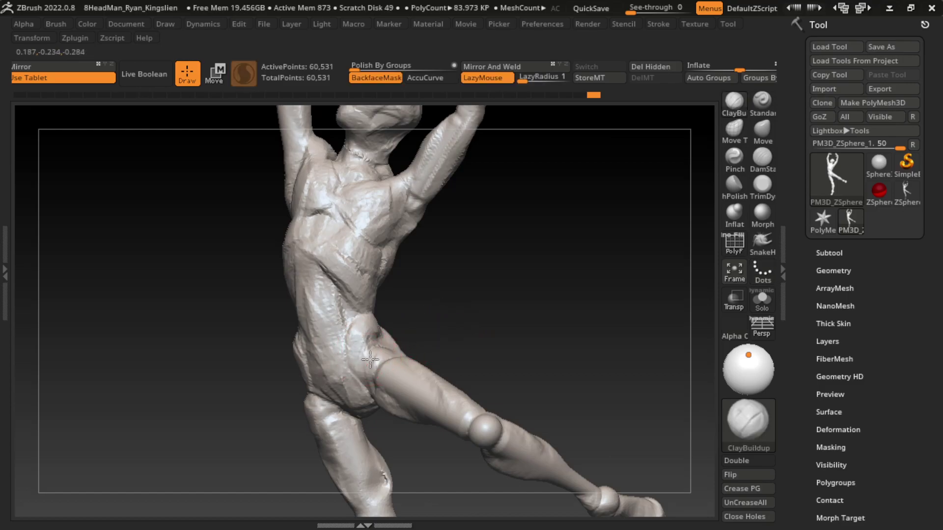
pyautogui.moveTo(432, 331); pyautogui.dragTo(403, 339)
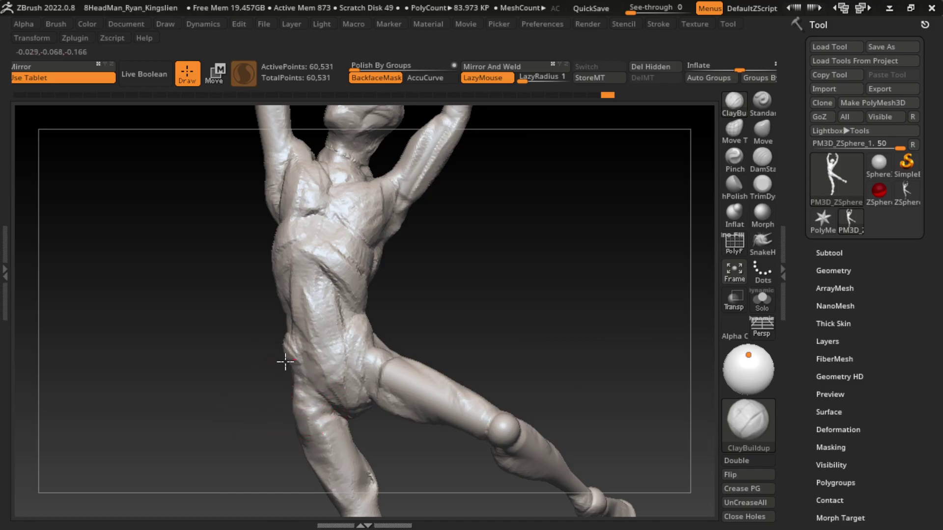
pyautogui.moveTo(285, 362); pyautogui.dragTo(299, 383)
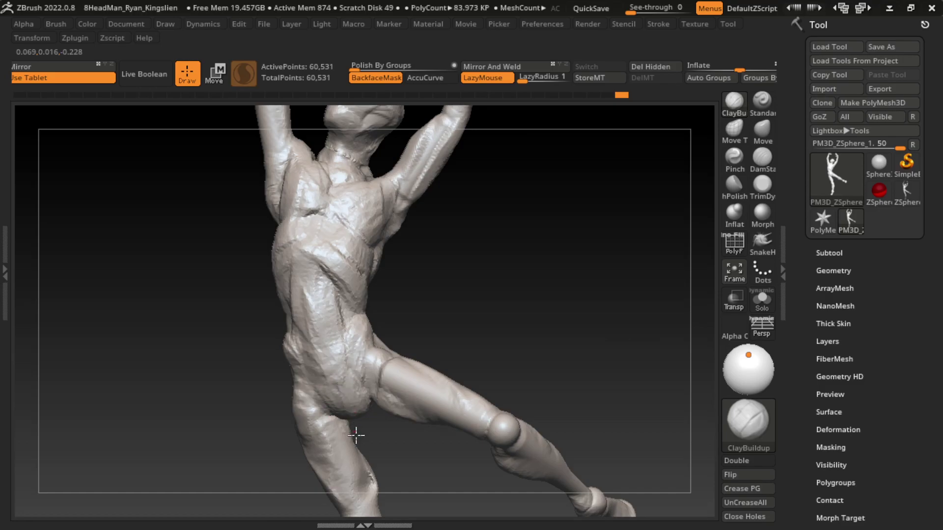
pyautogui.moveTo(356, 435); pyautogui.dragTo(361, 418)
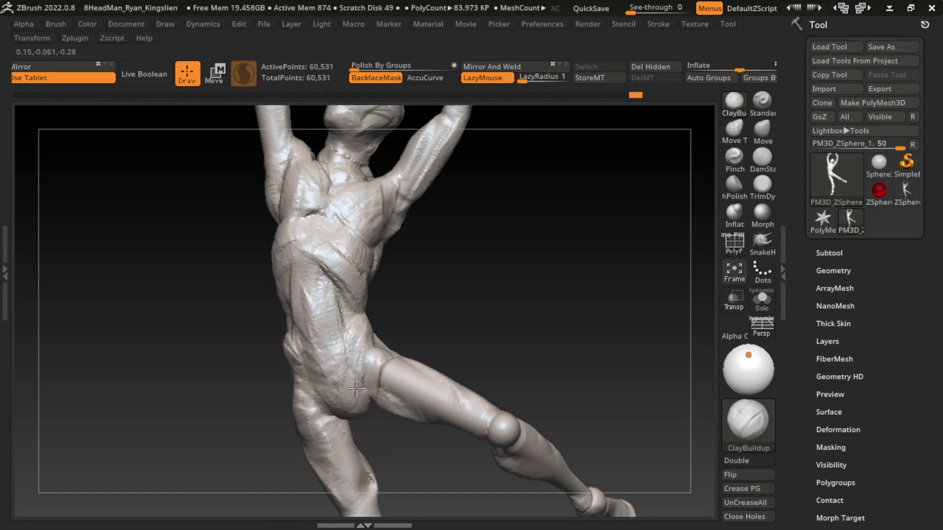
pyautogui.moveTo(366, 408); pyautogui.dragTo(363, 400)
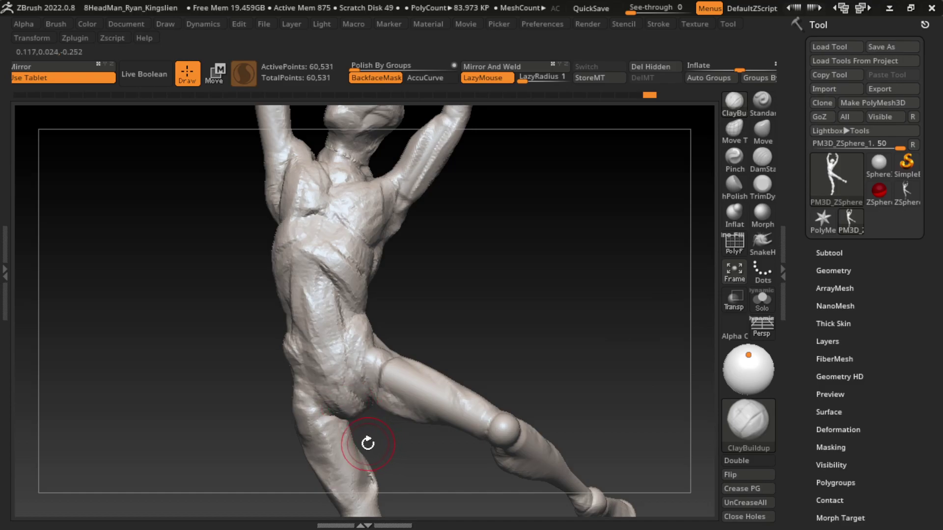
# Resize the brush to about 195 while orbiting to show the head and torso.
pyautogui.moveTo(442, 332); pyautogui.dragTo(408, 359)
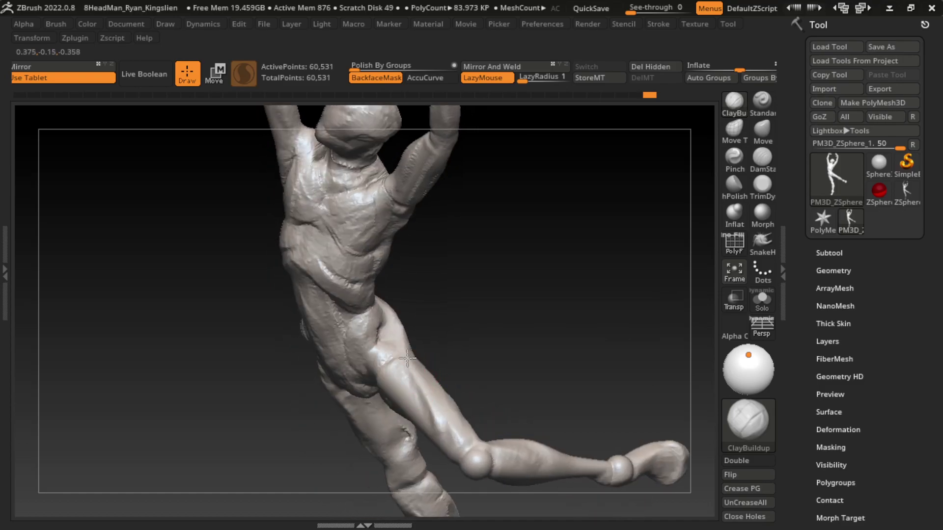
pyautogui.moveTo(461, 337); pyautogui.dragTo(355, 381)
pyautogui.press('s')
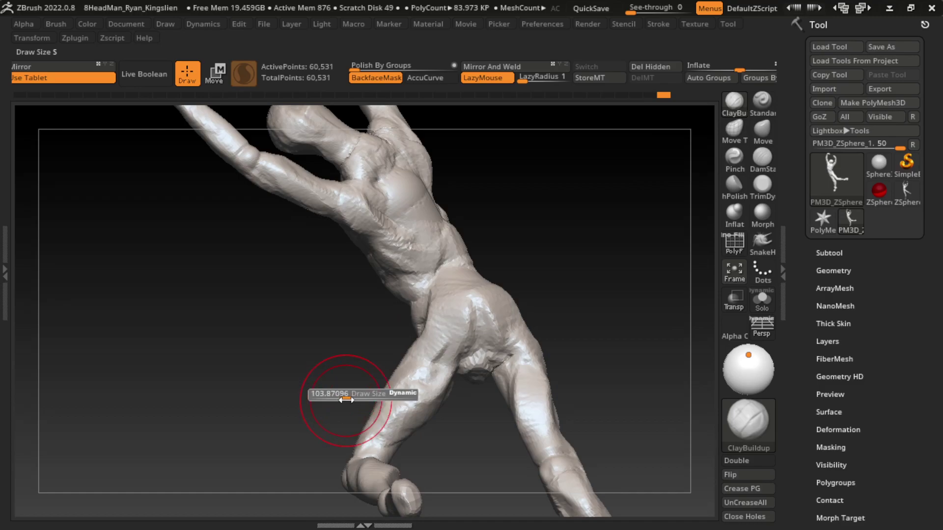
pyautogui.moveTo(316, 421); pyautogui.dragTo(530, 303)
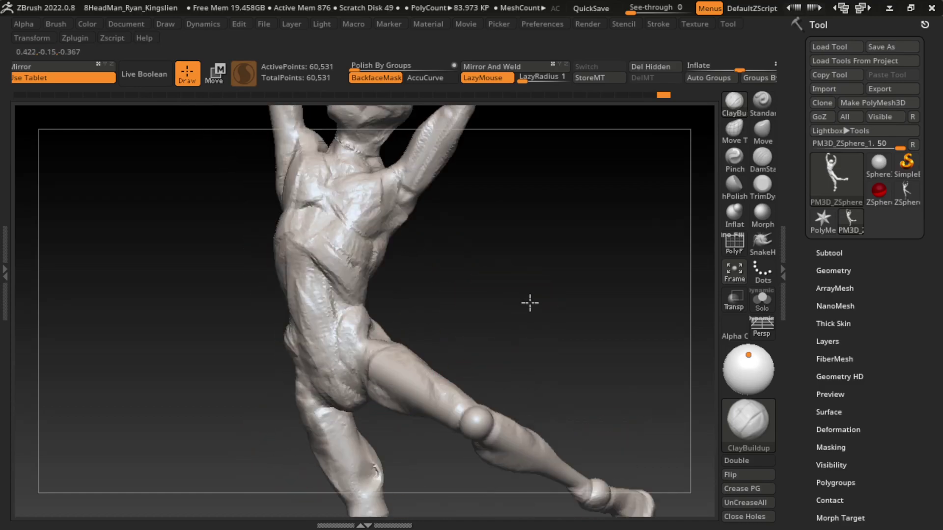
pyautogui.press('s')
pyautogui.moveTo(478, 355); pyautogui.dragTo(457, 341)
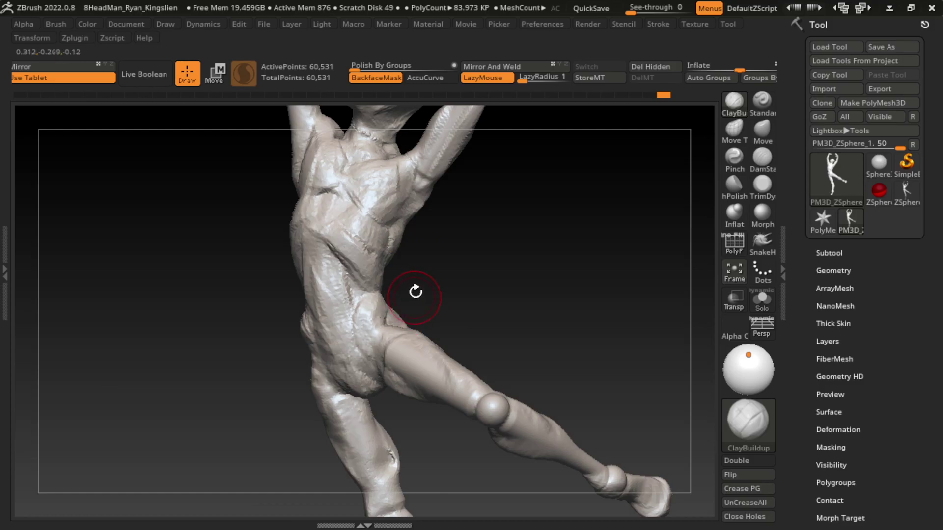
pyautogui.press('s')
pyautogui.moveTo(442, 297); pyautogui.dragTo(411, 297)
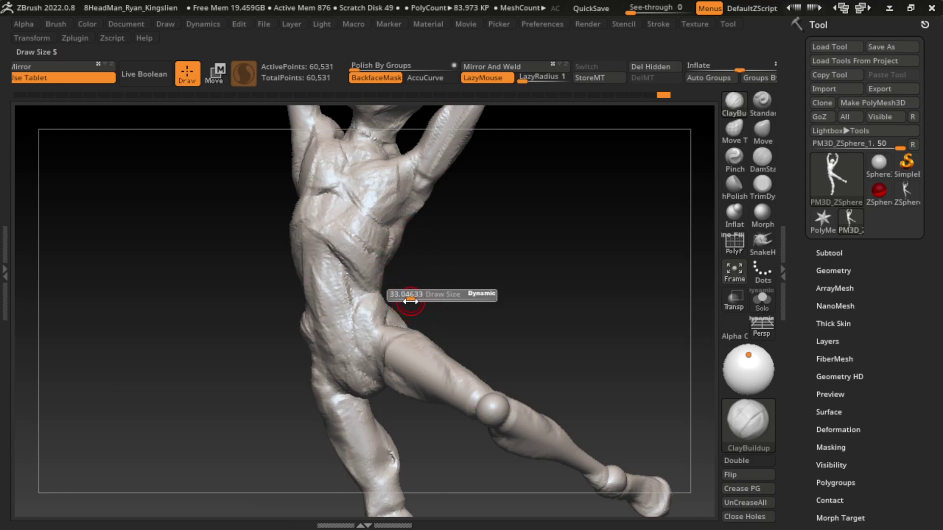
pyautogui.moveTo(462, 249)
pyautogui.mouseDown()
pyautogui.moveTo(414, 309)
pyautogui.moveTo(438, 340)
pyautogui.mouseUp()
pyautogui.press('s')
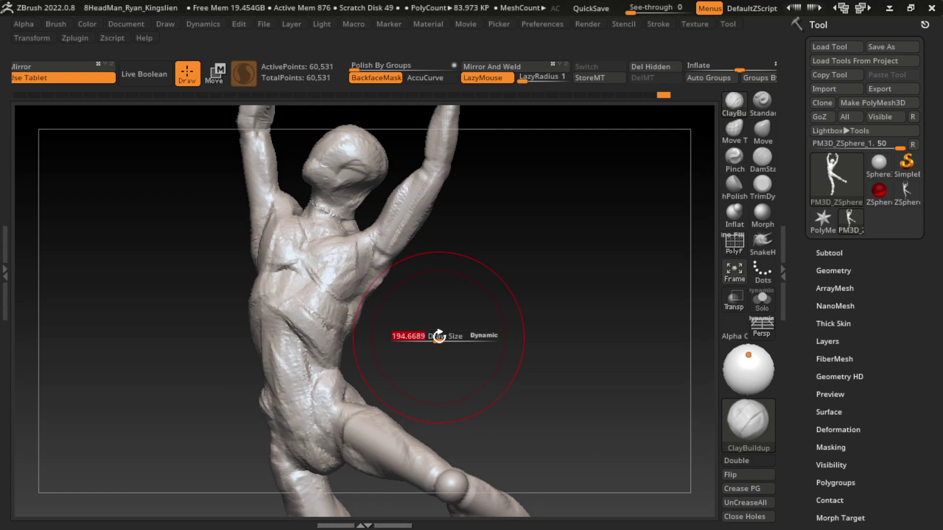
pyautogui.click(764, 106)
# With the Move brush, pull the waist, left hip and buttock into shape.
pyautogui.press('b')
pyautogui.press('m')
pyautogui.press('v')
pyautogui.keyDown('alt'); pyautogui.moveTo(536, 234); pyautogui.dragTo(393, 297); pyautogui.keyUp('alt')
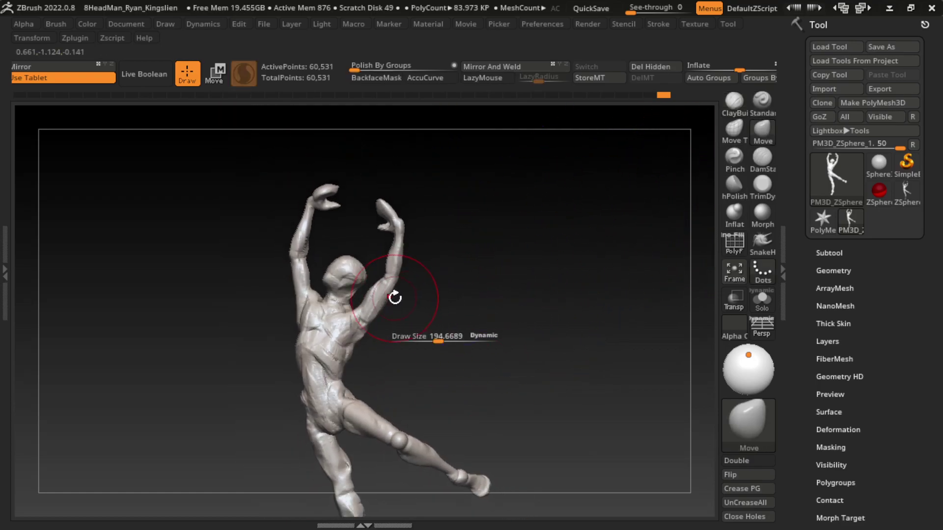
pyautogui.moveTo(343, 377); pyautogui.dragTo(302, 388)
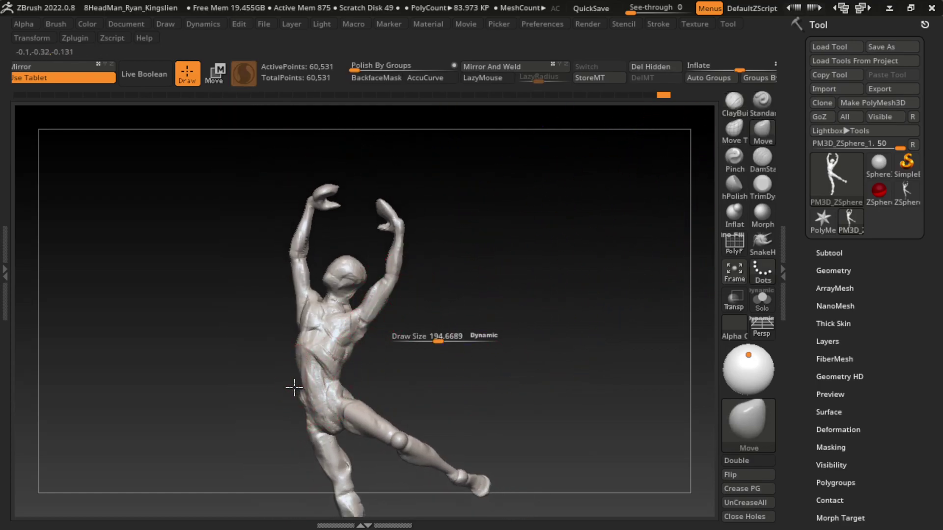
pyautogui.moveTo(368, 400); pyautogui.dragTo(386, 393)
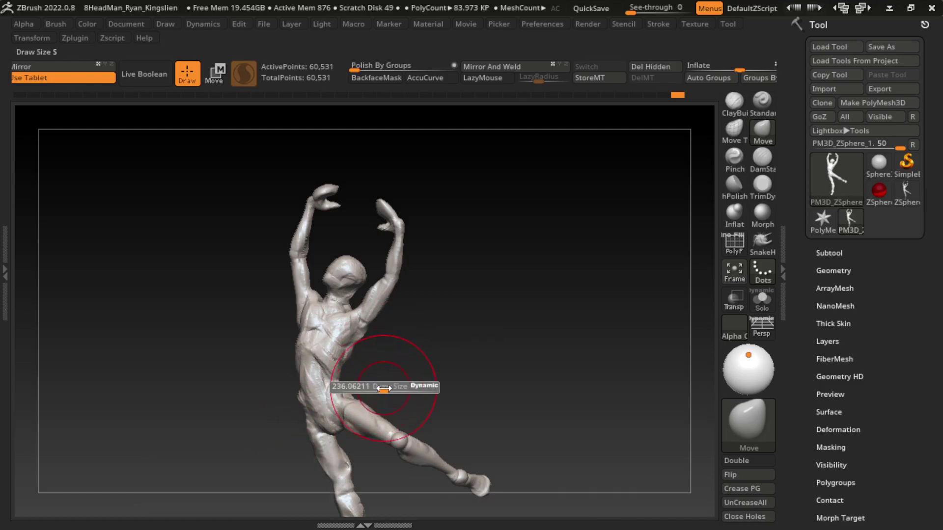
pyautogui.press('s')
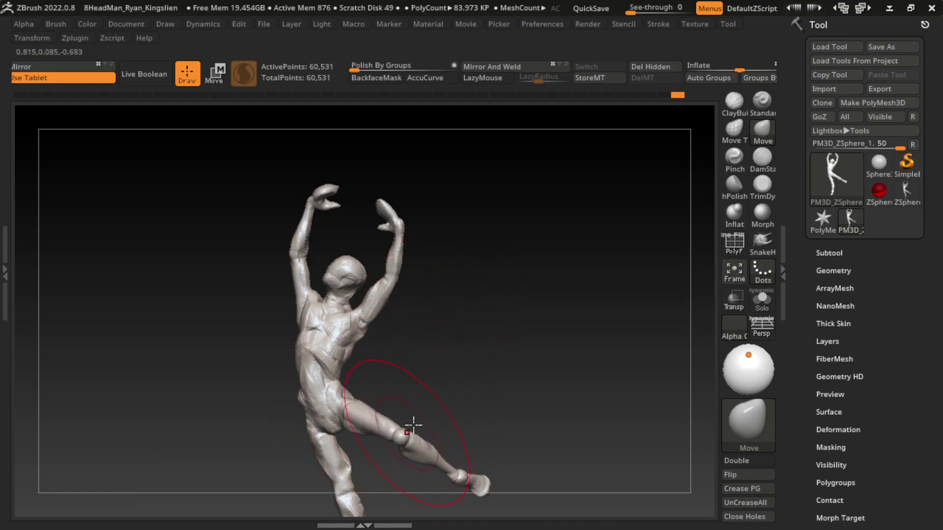
pyautogui.moveTo(533, 354); pyautogui.dragTo(572, 345)
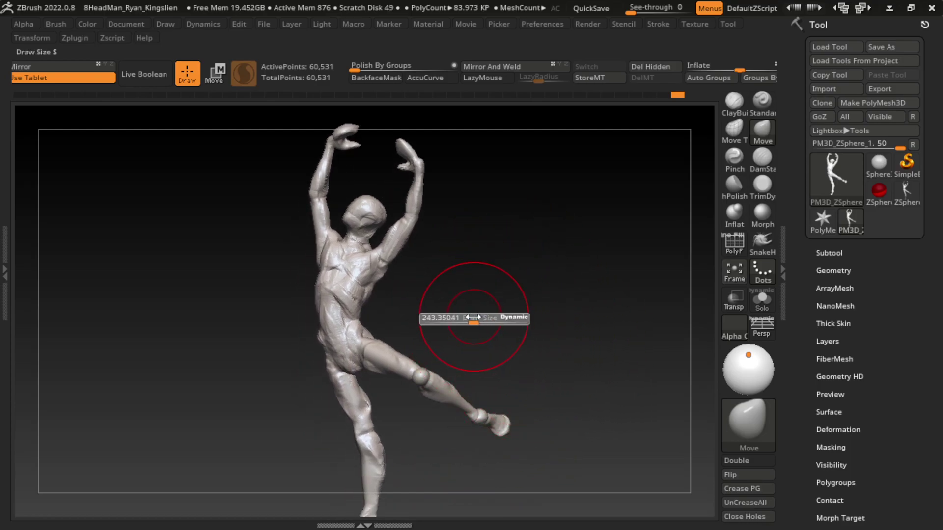
# Return to ClayBuildup with BackfaceMask and LazyMouse on, and zoom in on the figure.
pyautogui.press('b')
pyautogui.press('c')
pyautogui.press('b')
pyautogui.scroll(3, 520, 256)
pyautogui.press('s')
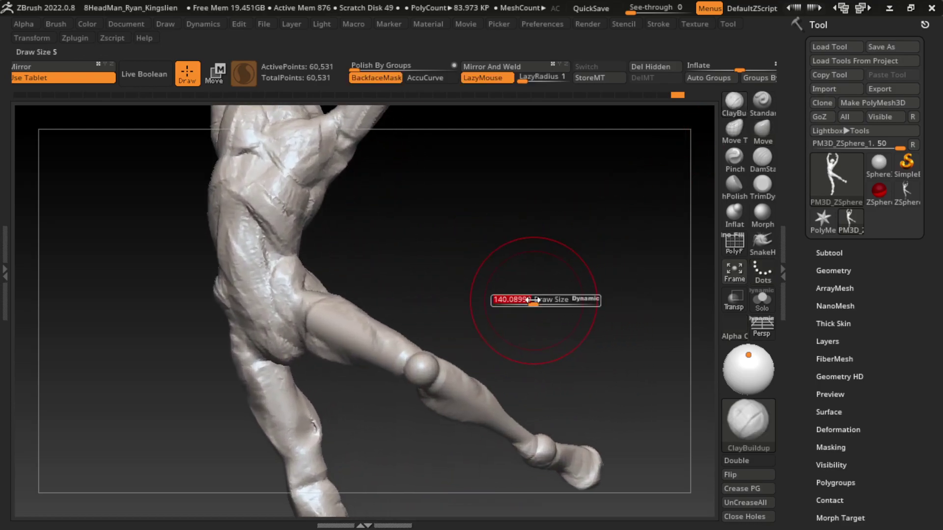
pyautogui.moveTo(350, 438)
pyautogui.mouseDown()
pyautogui.moveTo(375, 394)
pyautogui.moveTo(316, 384)
pyautogui.mouseUp()
# Orbit around the raised leg and blend the kneecap bulge into the thigh and shin.
pyautogui.press('s')
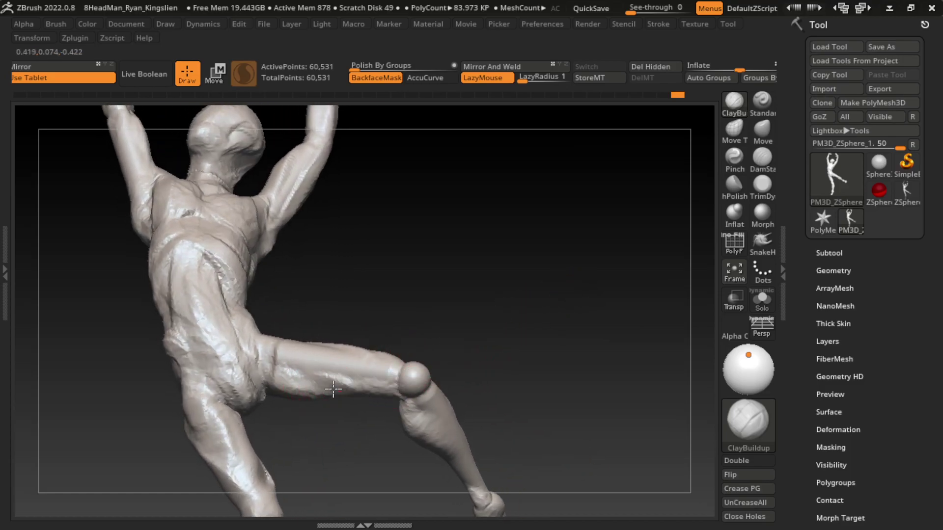
pyautogui.moveTo(510, 344); pyautogui.dragTo(478, 362)
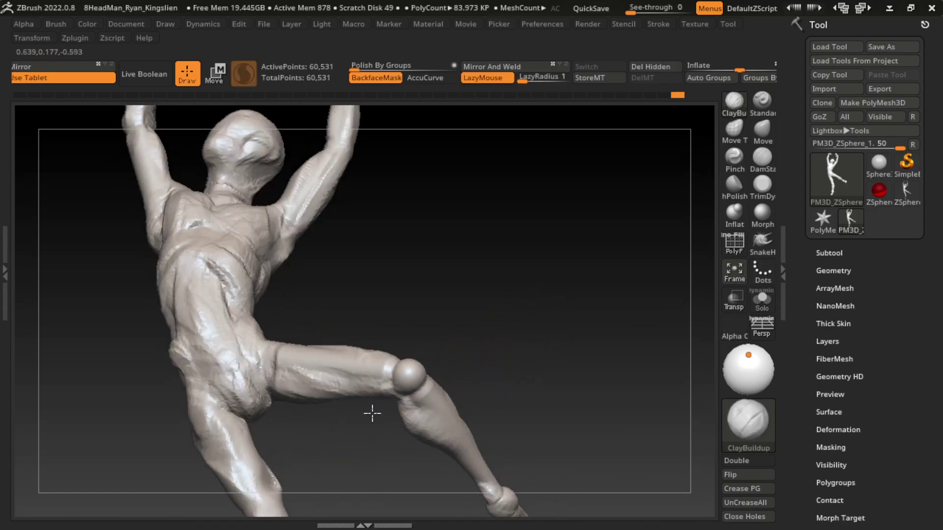
pyautogui.moveTo(349, 395); pyautogui.dragTo(386, 368, button='right')
pyautogui.moveTo(341, 395); pyautogui.dragTo(513, 354, button='right')
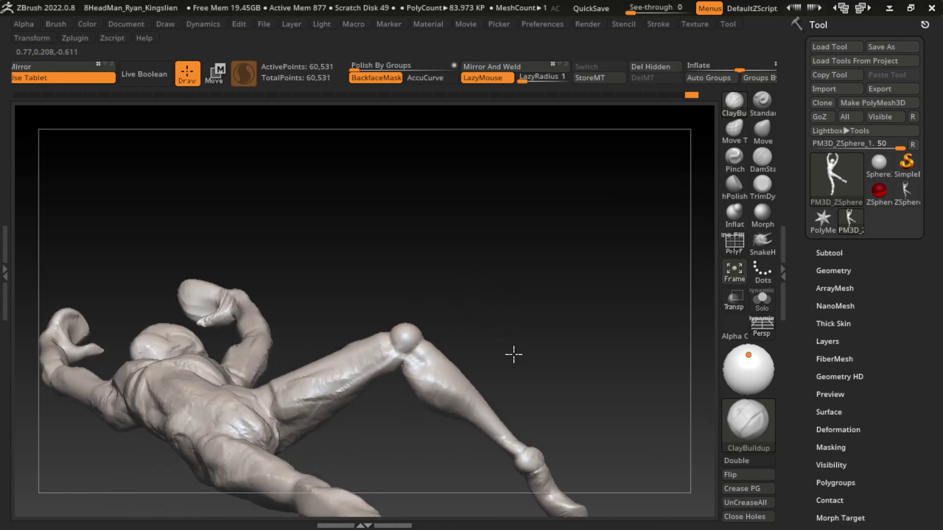
pyautogui.moveTo(496, 321)
pyautogui.mouseDown(button='right')
pyautogui.moveTo(586, 280)
pyautogui.moveTo(524, 381)
pyautogui.moveTo(577, 327)
pyautogui.mouseUp(button='right')
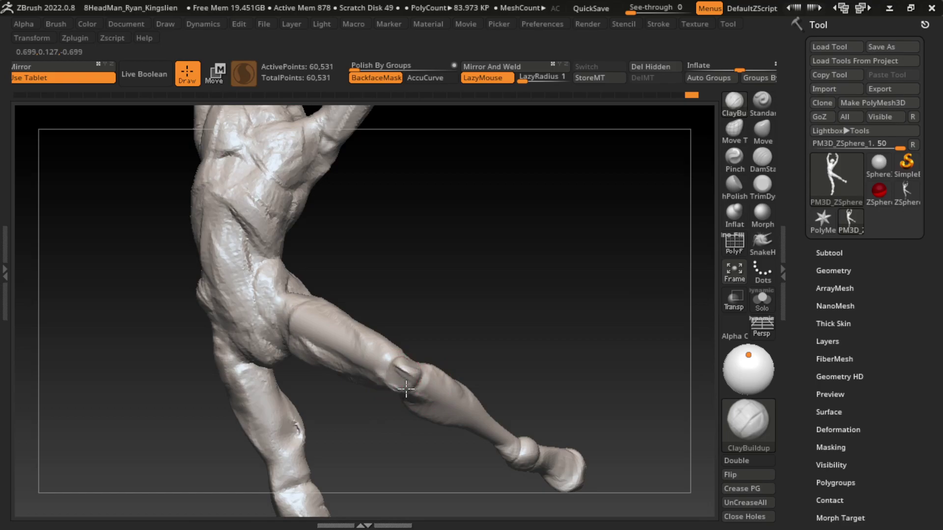
pyautogui.moveTo(384, 383); pyautogui.dragTo(447, 393)
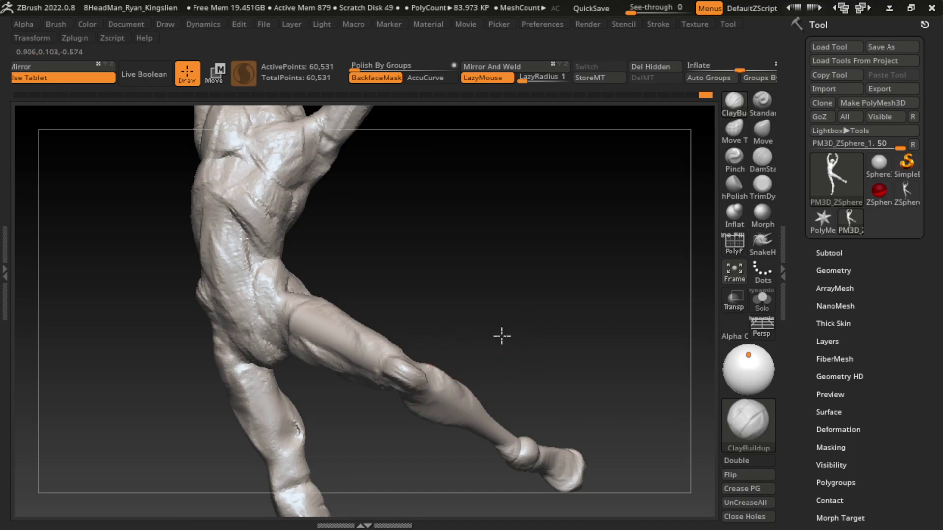
pyautogui.moveTo(502, 336)
pyautogui.mouseDown()
pyautogui.moveTo(452, 405)
pyautogui.moveTo(438, 368)
pyautogui.moveTo(547, 298)
pyautogui.moveTo(541, 307)
pyautogui.mouseUp()
# Build up clay along the thigh toward the knee, adding an inner-thigh crease.
pyautogui.moveTo(513, 347)
pyautogui.mouseDown()
pyautogui.moveTo(445, 367)
pyautogui.moveTo(467, 357)
pyautogui.mouseUp()
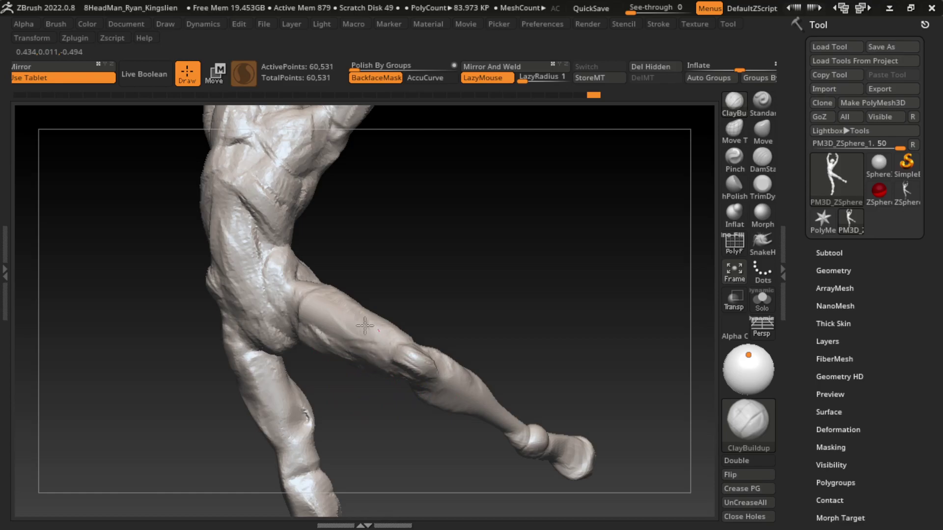
pyautogui.moveTo(328, 331); pyautogui.dragTo(408, 366)
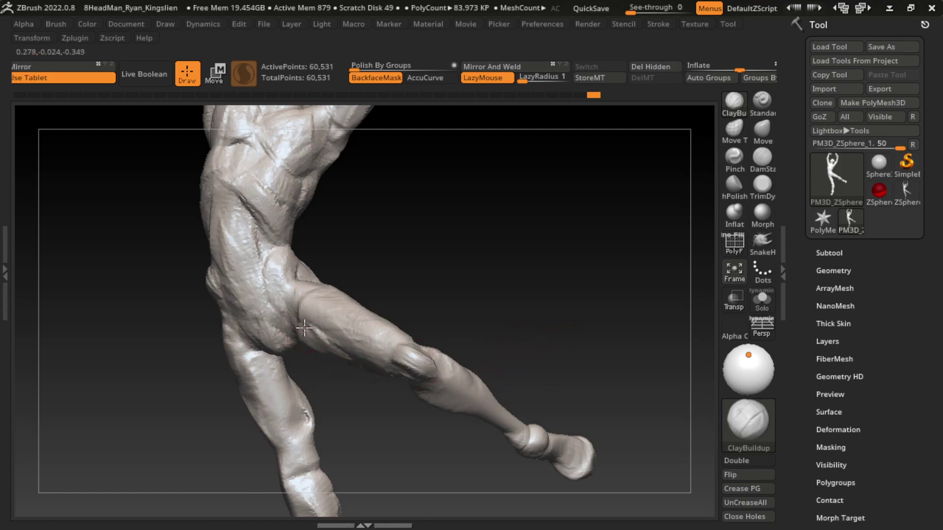
pyautogui.moveTo(304, 328); pyautogui.dragTo(318, 330)
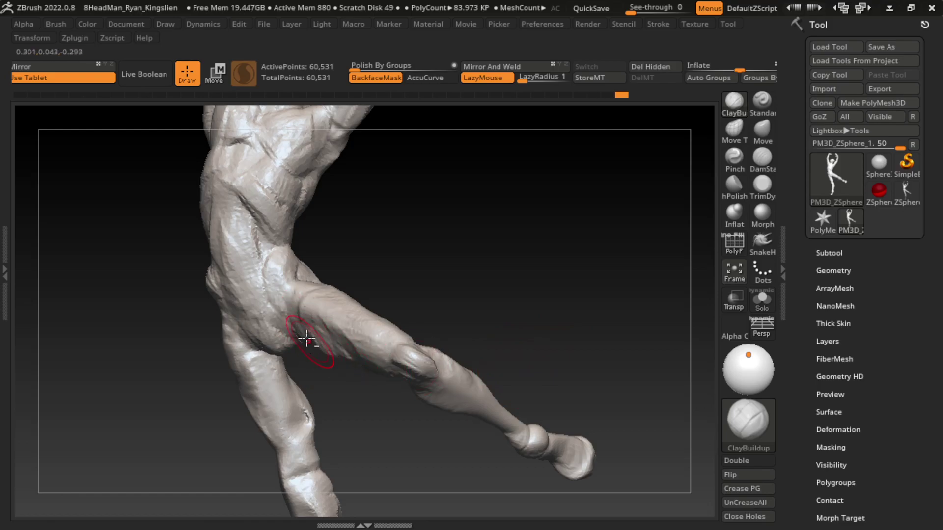
pyautogui.moveTo(332, 355); pyautogui.dragTo(390, 347)
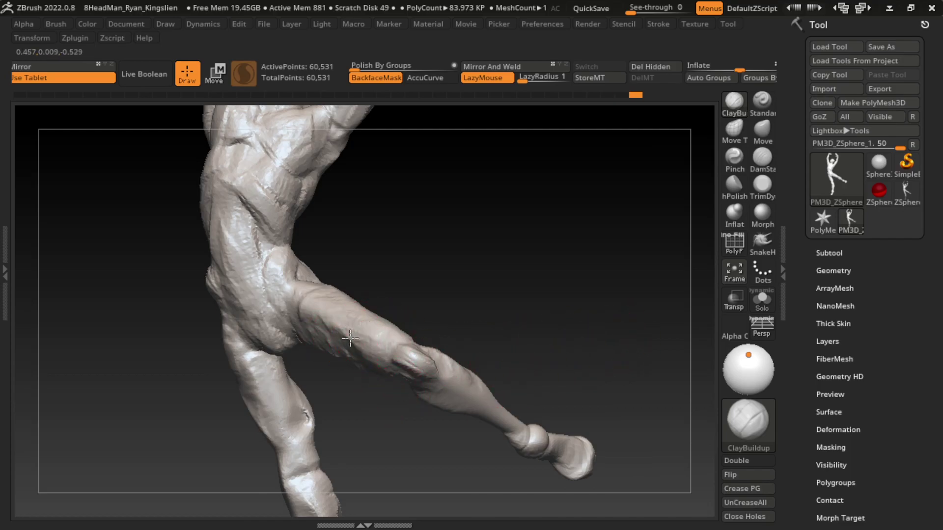
# Resize the brush to about 94 and thicken the shin from below the knee toward the ankle.
pyautogui.press('s')
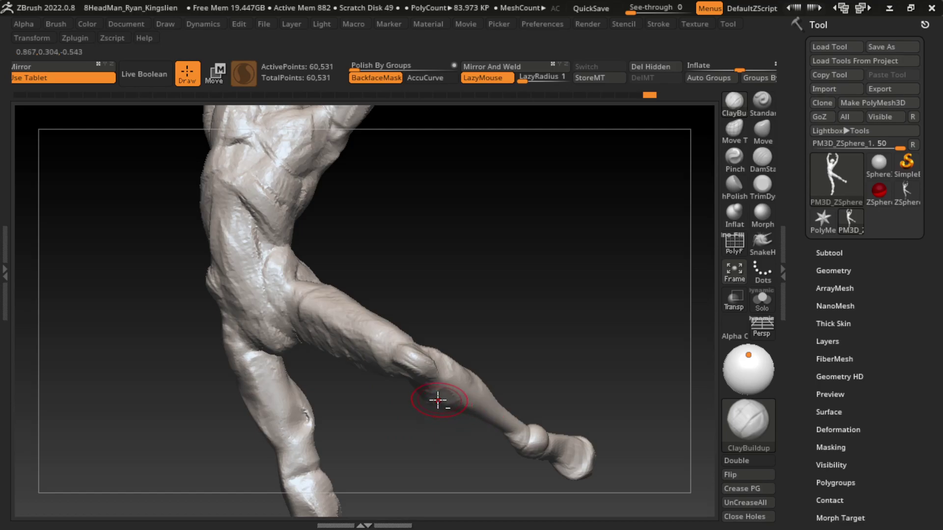
pyautogui.moveTo(455, 399); pyautogui.dragTo(449, 409)
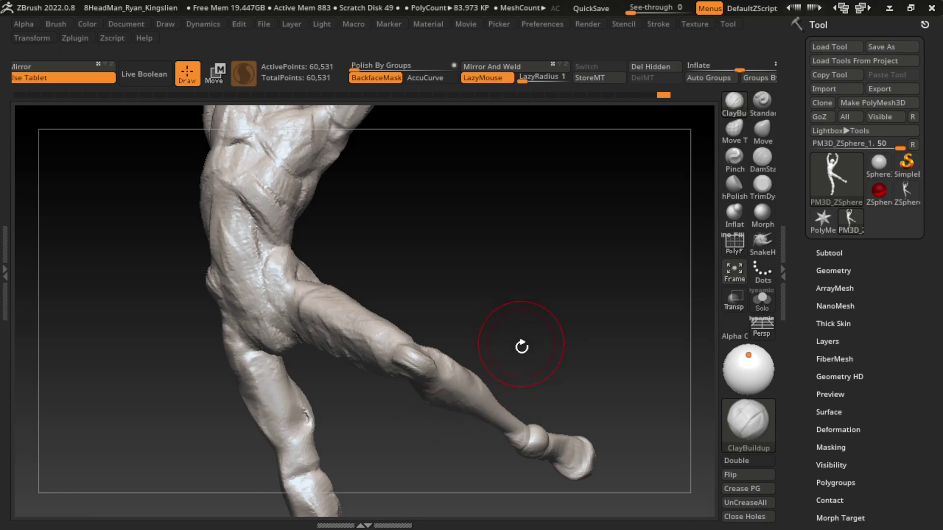
pyautogui.moveTo(495, 358); pyautogui.dragTo(442, 352, button='right')
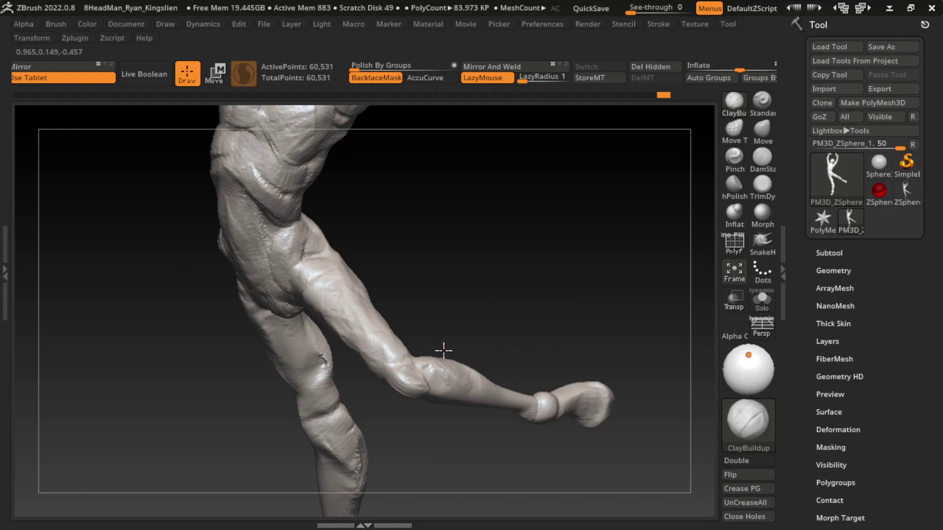
pyautogui.moveTo(509, 310); pyautogui.dragTo(527, 332, button='right')
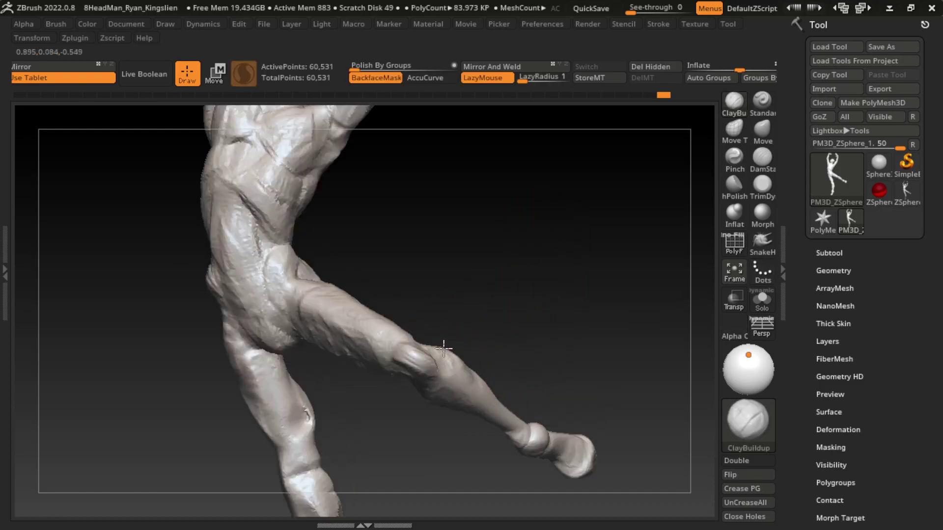
pyautogui.moveTo(444, 348); pyautogui.dragTo(487, 393)
pyautogui.moveTo(449, 354); pyautogui.dragTo(491, 398)
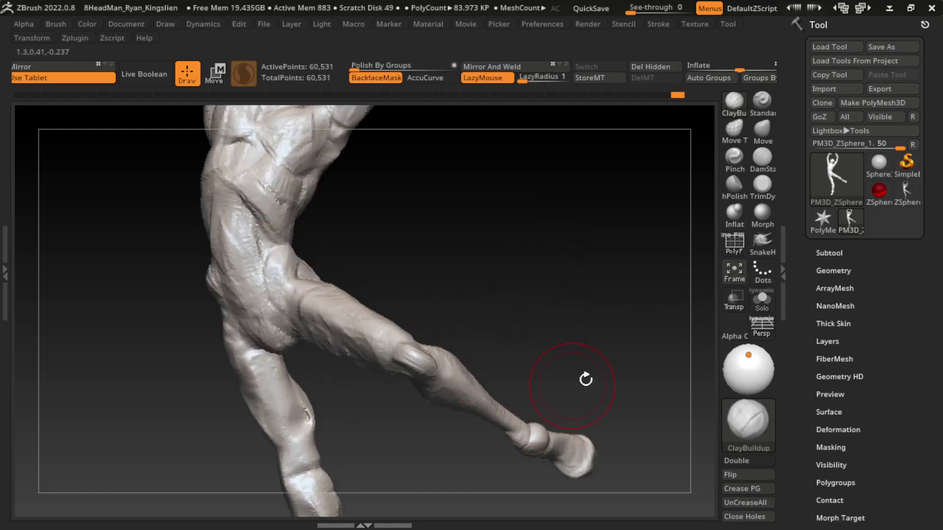
pyautogui.moveTo(575, 366); pyautogui.dragTo(573, 370, button='right')
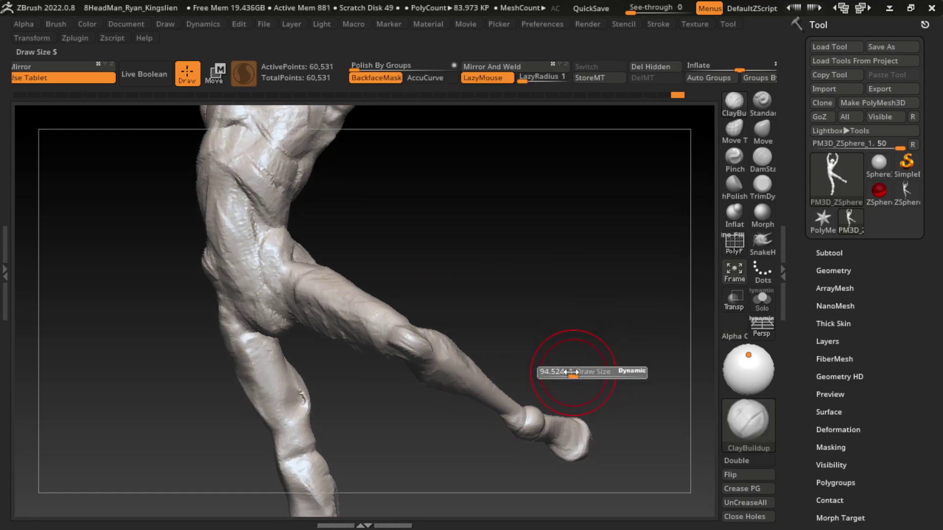
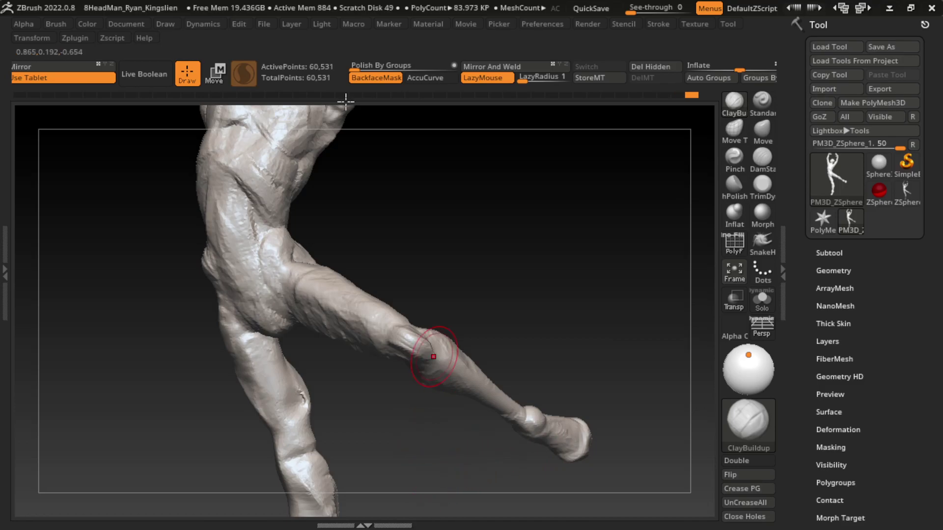
# Turn off BackfaceMask and orbit to view the raised leg and torso.
pyautogui.click(376, 78)
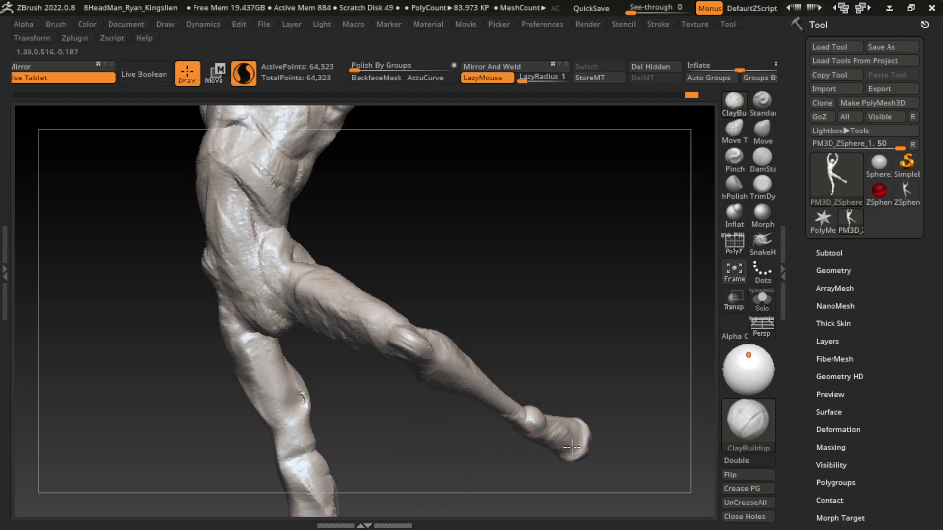
pyautogui.moveTo(617, 469); pyautogui.dragTo(608, 426)
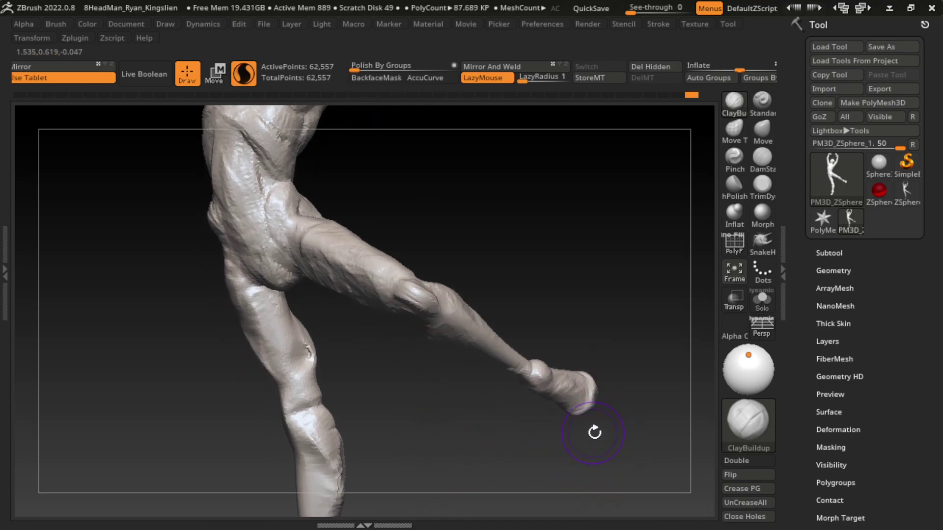
pyautogui.moveTo(622, 358)
pyautogui.mouseDown()
pyautogui.moveTo(586, 373)
pyautogui.moveTo(614, 405)
pyautogui.moveTo(583, 436)
pyautogui.mouseUp()
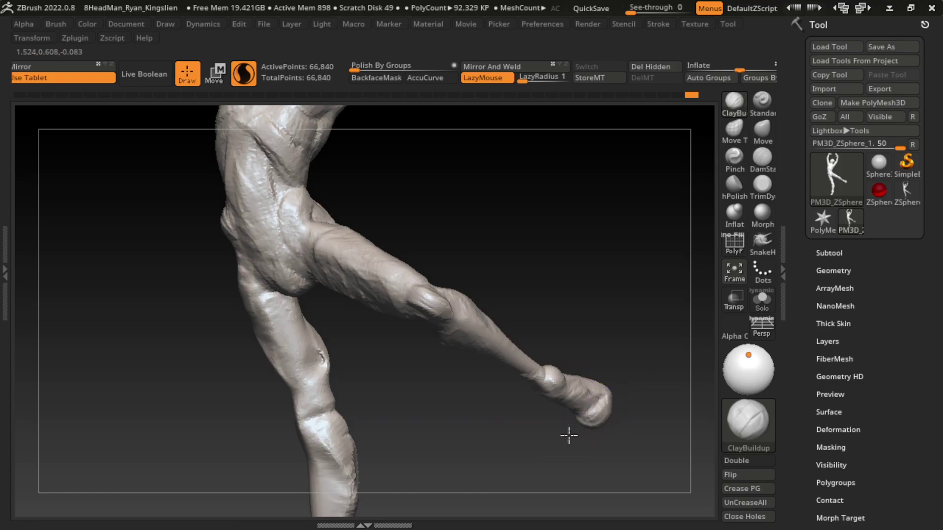
pyautogui.moveTo(535, 452)
pyautogui.mouseDown()
pyautogui.moveTo(568, 417)
pyautogui.moveTo(674, 375)
pyautogui.mouseUp()
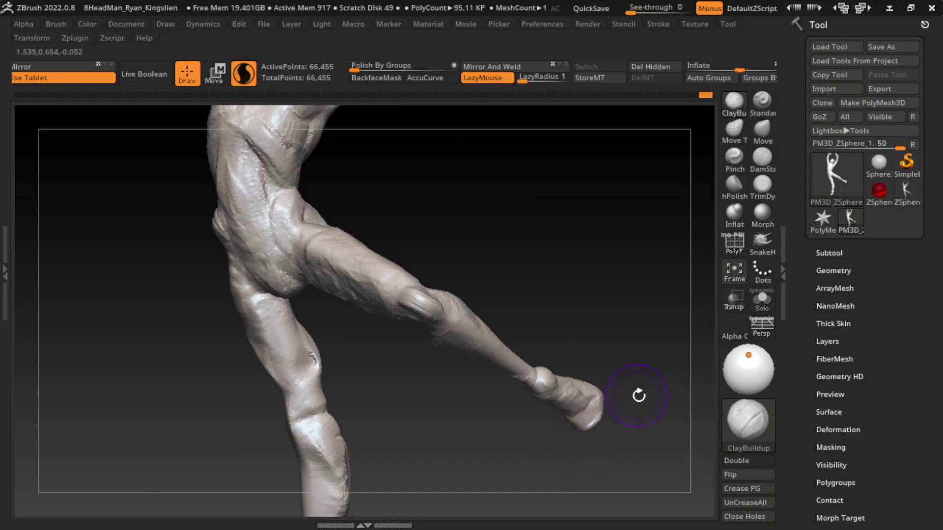
pyautogui.moveTo(636, 396); pyautogui.dragTo(572, 448)
pyautogui.moveTo(433, 366); pyautogui.dragTo(433, 363)
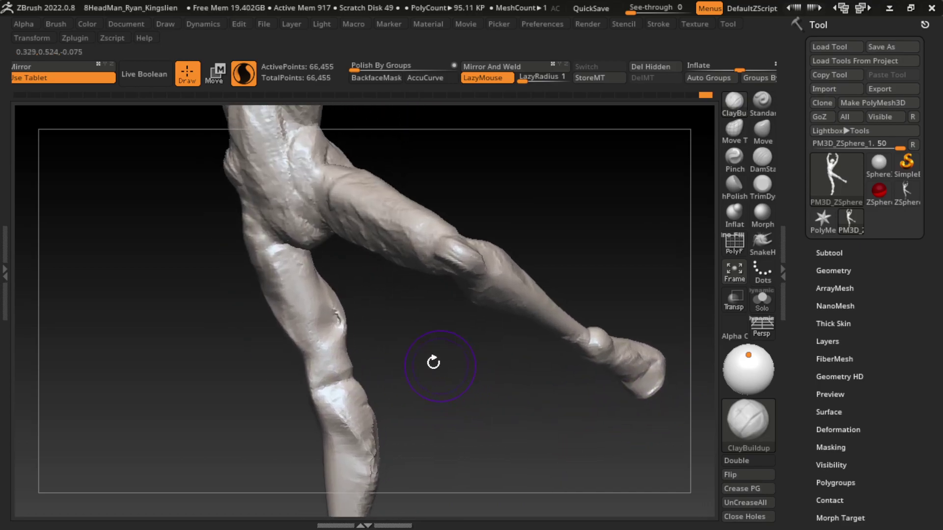
pyautogui.moveTo(372, 306)
pyautogui.mouseDown()
pyautogui.moveTo(425, 362)
pyautogui.moveTo(326, 358)
pyautogui.moveTo(171, 426)
pyautogui.mouseUp()
# Build up a bulge on the back of the thigh with ClayBuildup and smooth it.
pyautogui.moveTo(614, 385); pyautogui.dragTo(648, 343)
pyautogui.moveTo(590, 396)
pyautogui.keyDown('shift'); pyautogui.mouseDown()
pyautogui.moveTo(444, 398)
pyautogui.moveTo(474, 406)
pyautogui.moveTo(302, 425)
pyautogui.mouseUp(); pyautogui.keyUp('shift')
pyautogui.press('l')
pyautogui.keyDown('alt'); pyautogui.moveTo(547, 411); pyautogui.dragTo(546, 439); pyautogui.keyUp('alt')
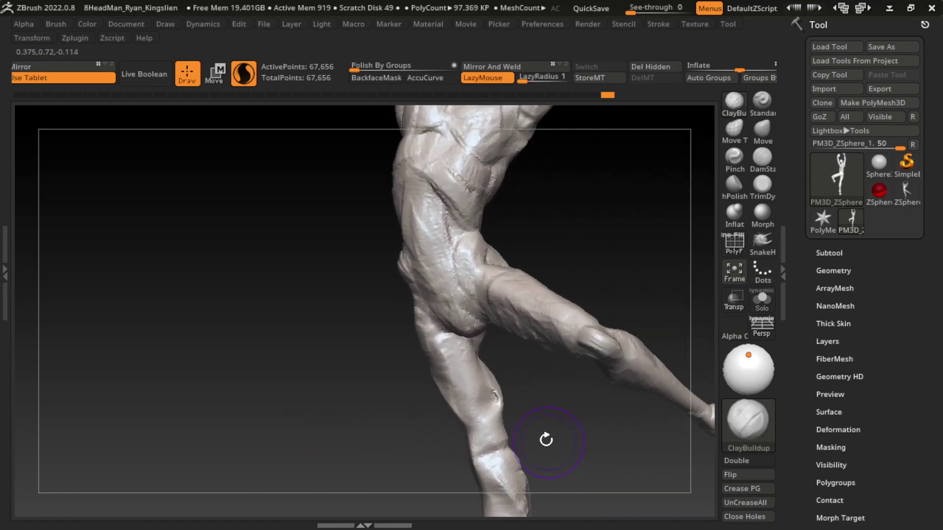
pyautogui.moveTo(532, 361); pyautogui.dragTo(484, 375)
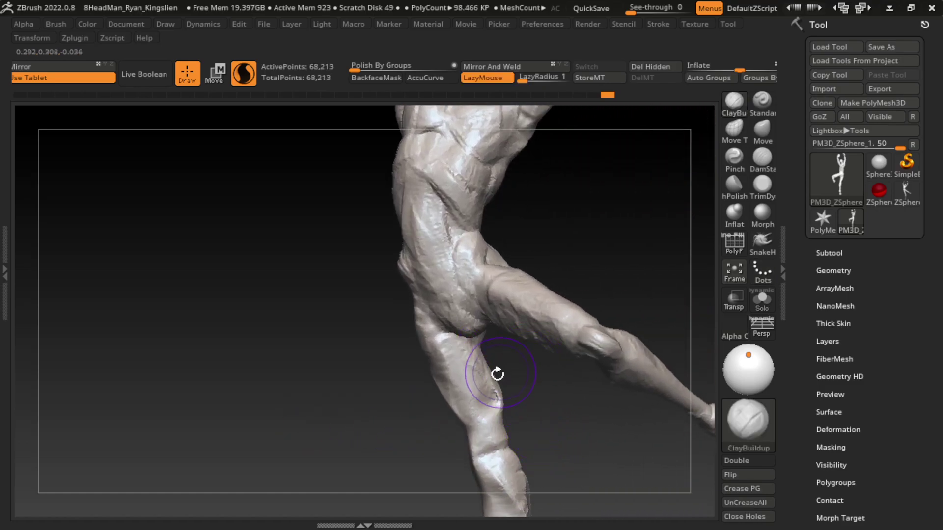
pyautogui.moveTo(504, 376); pyautogui.dragTo(452, 389, button='right')
# Build clay on the thigh back, then with a smaller brush along the shin and knee.
pyautogui.moveTo(516, 388); pyautogui.dragTo(512, 347)
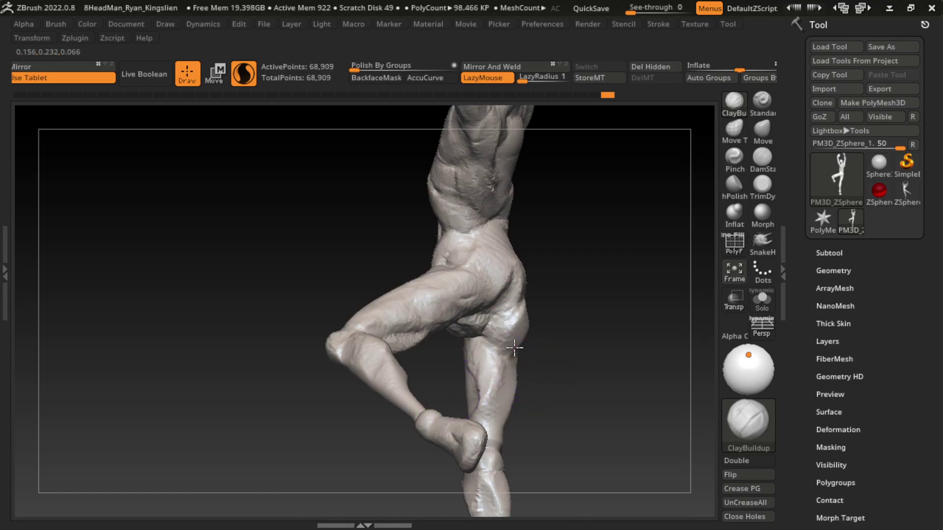
pyautogui.moveTo(511, 348)
pyautogui.mouseDown(button='right')
pyautogui.moveTo(638, 331)
pyautogui.moveTo(499, 425)
pyautogui.mouseUp(button='right')
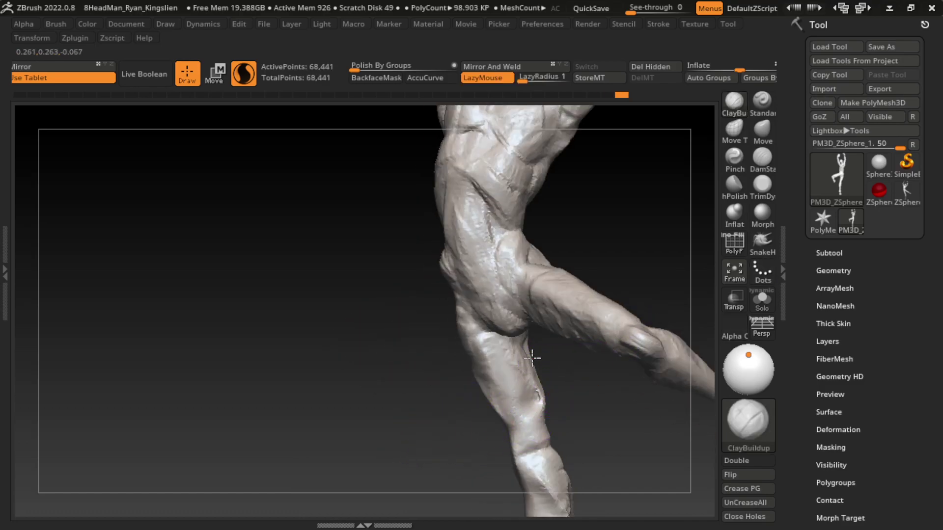
pyautogui.moveTo(540, 355)
pyautogui.mouseDown()
pyautogui.moveTo(564, 383)
pyautogui.moveTo(543, 379)
pyautogui.moveTo(562, 390)
pyautogui.moveTo(543, 390)
pyautogui.moveTo(542, 400)
pyautogui.moveTo(540, 341)
pyautogui.mouseUp()
pyautogui.press('s')
pyautogui.moveTo(547, 381); pyautogui.dragTo(542, 381)
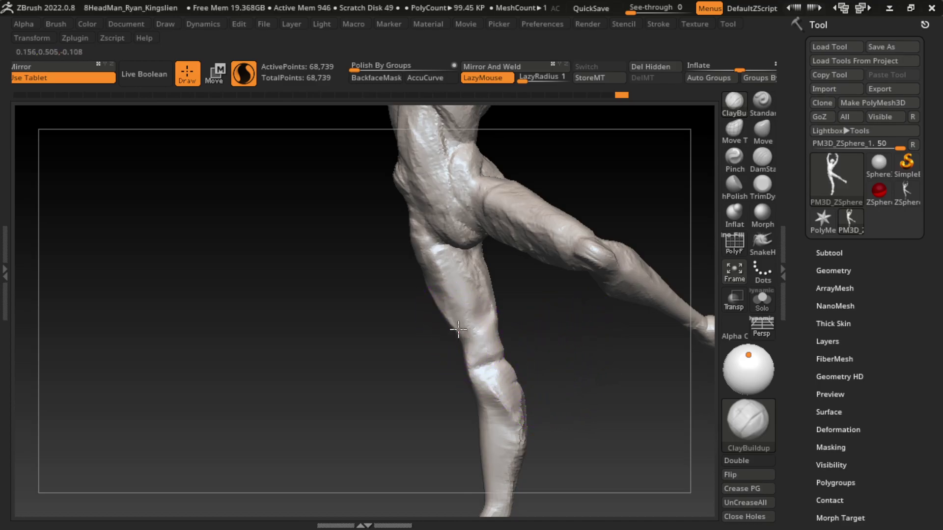
pyautogui.moveTo(474, 345); pyautogui.dragTo(413, 269)
pyautogui.moveTo(457, 319)
pyautogui.mouseDown()
pyautogui.moveTo(417, 268)
pyautogui.moveTo(449, 379)
pyautogui.moveTo(431, 295)
pyautogui.mouseUp()
pyautogui.moveTo(461, 374); pyautogui.dragTo(405, 238)
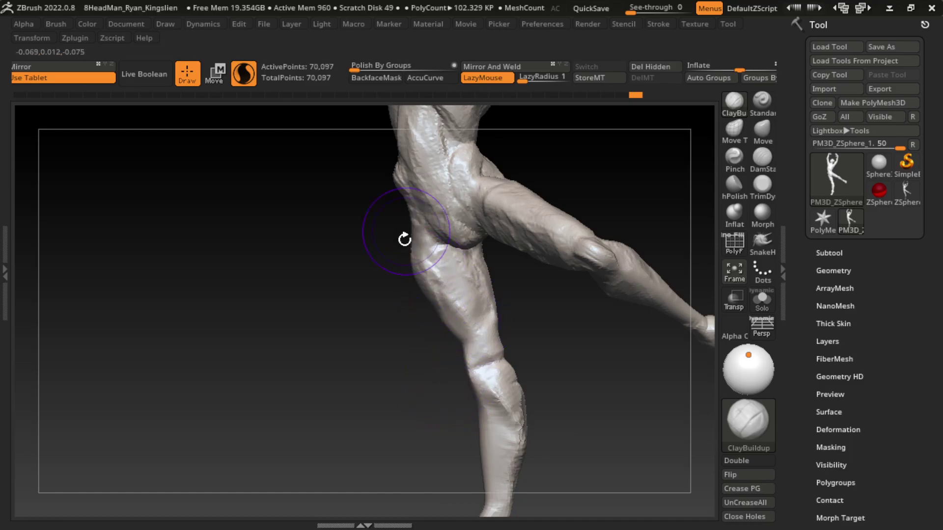
pyautogui.moveTo(492, 373)
pyautogui.mouseDown()
pyautogui.moveTo(458, 324)
pyautogui.moveTo(458, 258)
pyautogui.moveTo(467, 249)
pyautogui.moveTo(467, 333)
pyautogui.mouseUp()
# Refine the standing leg's thigh, knee, lower shin and calf muscles with more clay.
pyautogui.moveTo(437, 249)
pyautogui.mouseDown()
pyautogui.moveTo(480, 331)
pyautogui.moveTo(475, 253)
pyautogui.mouseUp()
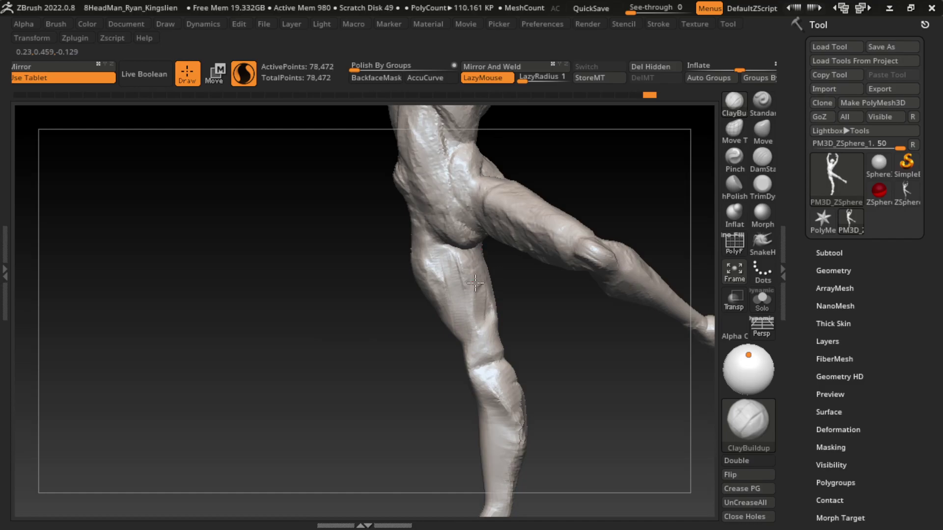
pyautogui.moveTo(496, 307)
pyautogui.mouseDown()
pyautogui.moveTo(488, 383)
pyautogui.moveTo(541, 343)
pyautogui.mouseUp()
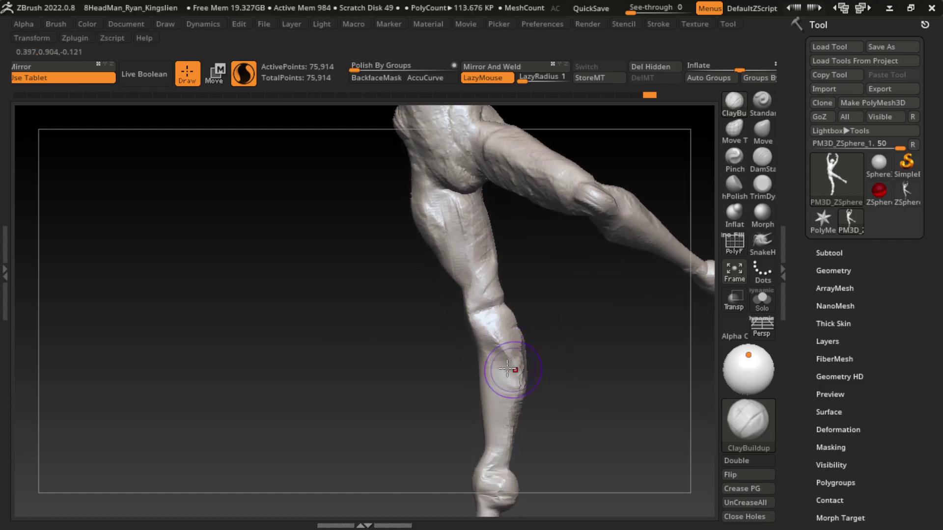
pyautogui.moveTo(497, 370)
pyautogui.mouseDown()
pyautogui.moveTo(463, 313)
pyautogui.moveTo(472, 323)
pyautogui.moveTo(463, 332)
pyautogui.mouseUp()
pyautogui.moveTo(486, 455)
pyautogui.mouseDown()
pyautogui.moveTo(473, 474)
pyautogui.moveTo(474, 432)
pyautogui.mouseUp()
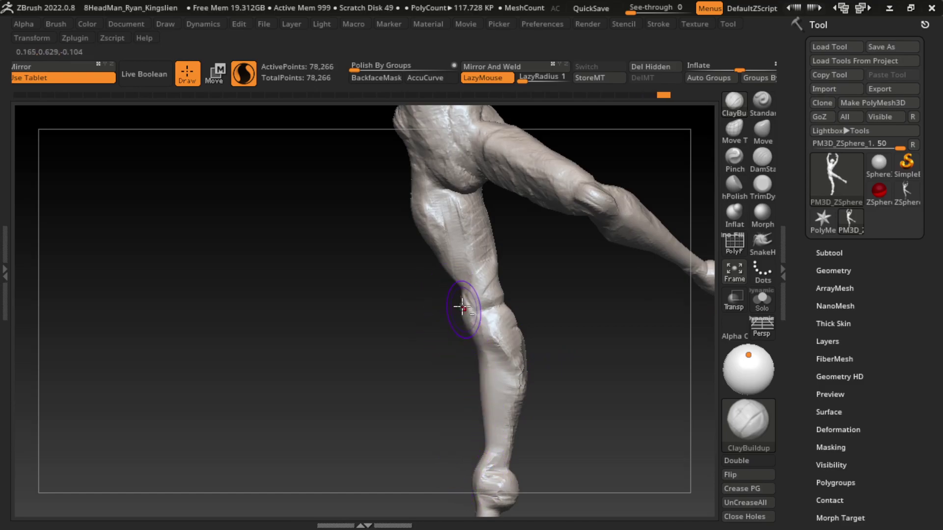
pyautogui.moveTo(461, 307); pyautogui.dragTo(458, 310)
pyautogui.moveTo(482, 432)
pyautogui.mouseDown()
pyautogui.moveTo(484, 366)
pyautogui.moveTo(505, 379)
pyautogui.moveTo(501, 315)
pyautogui.moveTo(485, 345)
pyautogui.moveTo(504, 339)
pyautogui.moveTo(516, 311)
pyautogui.moveTo(526, 343)
pyautogui.moveTo(520, 393)
pyautogui.mouseUp()
pyautogui.press('s')
pyautogui.keyDown('alt'); pyautogui.moveTo(526, 465); pyautogui.dragTo(539, 425, button='right'); pyautogui.keyUp('alt')
pyautogui.moveTo(541, 385)
pyautogui.mouseDown()
pyautogui.moveTo(530, 396)
pyautogui.moveTo(506, 383)
pyautogui.moveTo(522, 433)
pyautogui.moveTo(539, 367)
pyautogui.moveTo(541, 398)
pyautogui.moveTo(522, 375)
pyautogui.moveTo(536, 358)
pyautogui.moveTo(527, 342)
pyautogui.moveTo(506, 388)
pyautogui.moveTo(534, 366)
pyautogui.moveTo(481, 320)
pyautogui.moveTo(485, 292)
pyautogui.moveTo(528, 417)
pyautogui.mouseUp()
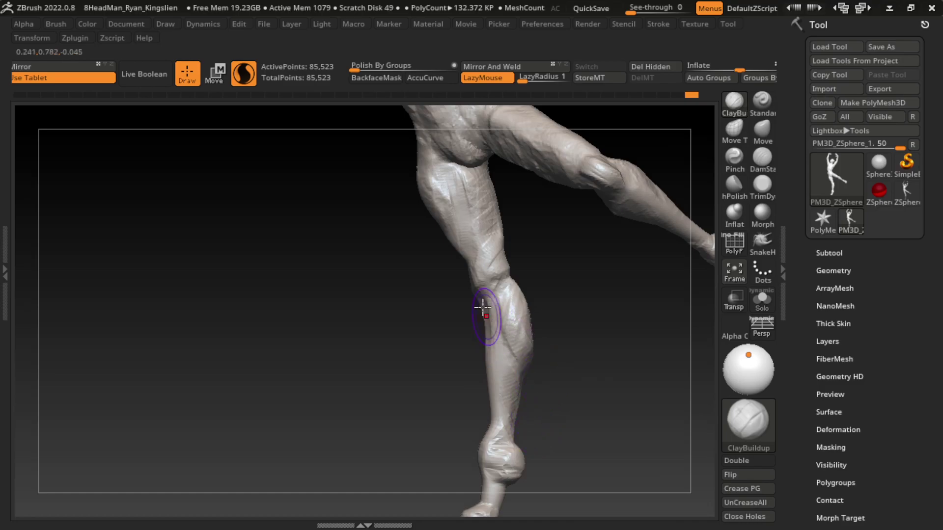
pyautogui.moveTo(471, 285)
pyautogui.mouseDown()
pyautogui.moveTo(552, 400)
pyautogui.moveTo(554, 377)
pyautogui.mouseUp()
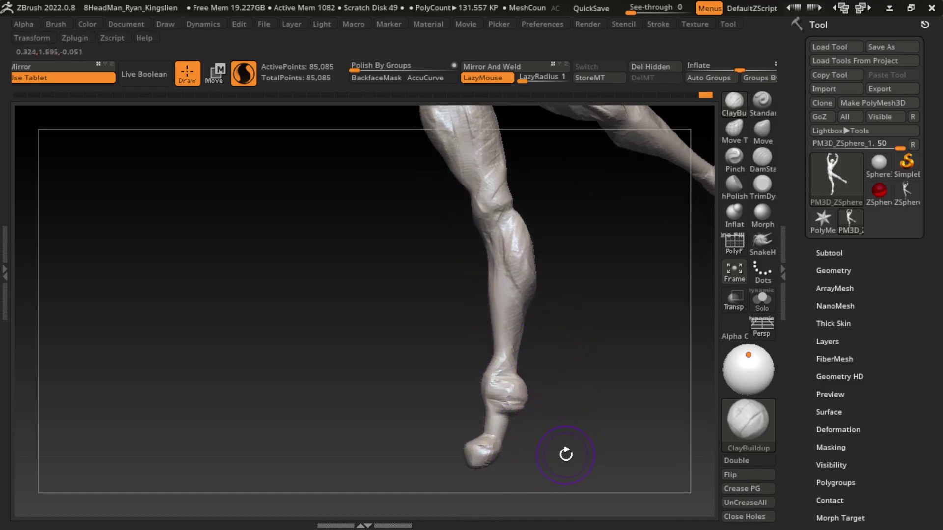
# Pull the ankle and foot to the right with the Move brush, then shrink Draw Size.
pyautogui.press('b')
pyautogui.press('m')
pyautogui.press('v')
pyautogui.moveTo(686, 226); pyautogui.dragTo(503, 403)
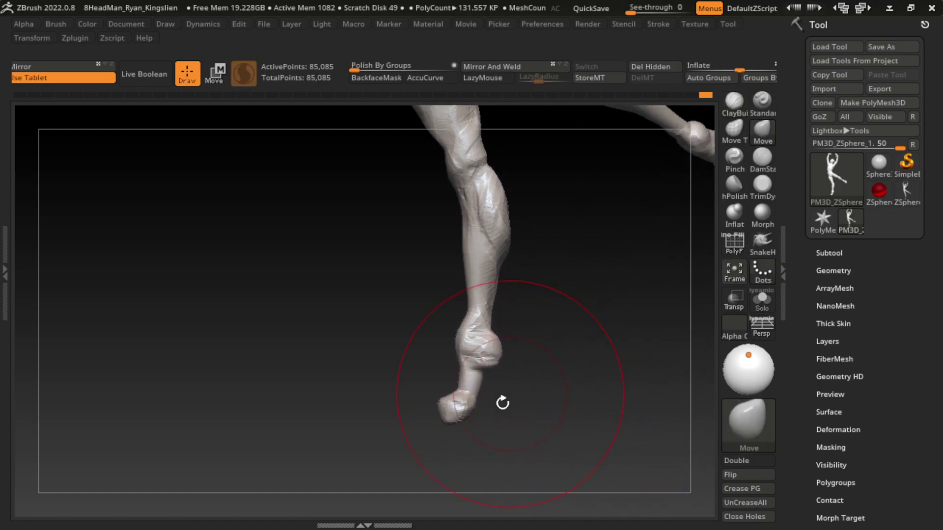
pyautogui.moveTo(456, 426); pyautogui.dragTo(515, 421)
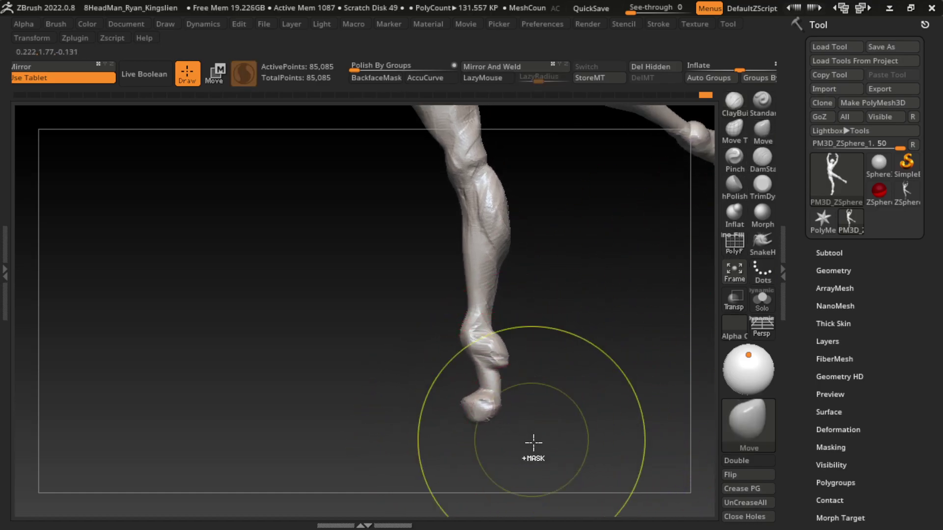
pyautogui.moveTo(575, 417)
pyautogui.mouseDown()
pyautogui.moveTo(615, 257)
pyautogui.moveTo(432, 494)
pyautogui.mouseUp()
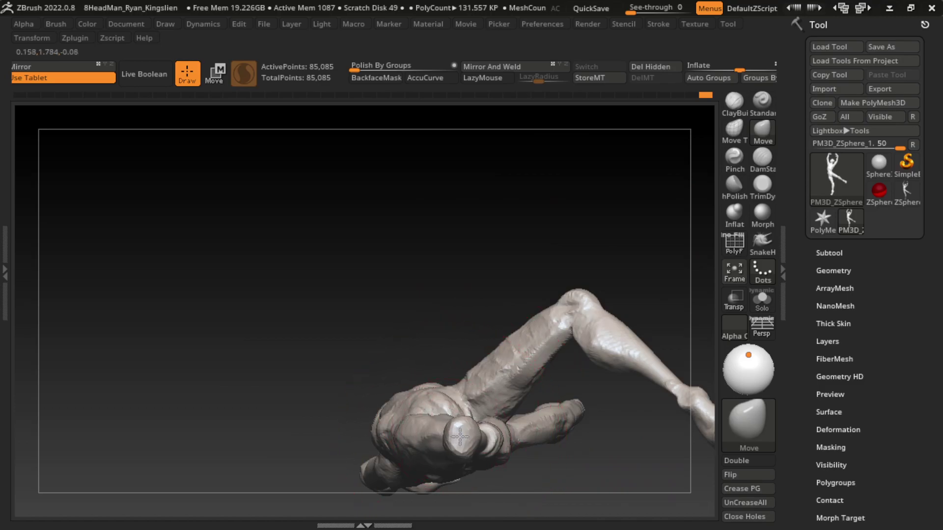
pyautogui.moveTo(574, 339)
pyautogui.mouseDown()
pyautogui.moveTo(573, 420)
pyautogui.moveTo(507, 440)
pyautogui.mouseUp()
pyautogui.press('s')
pyautogui.moveTo(543, 362); pyautogui.dragTo(520, 417)
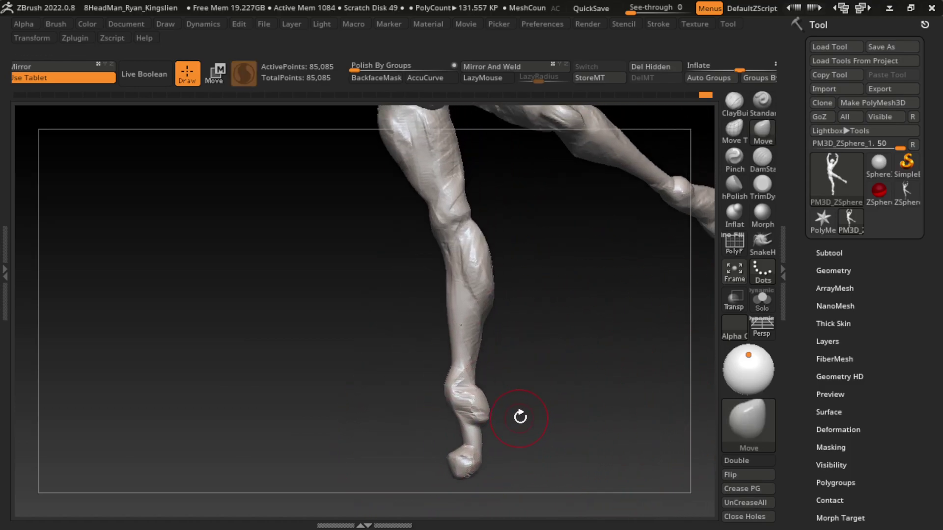
# Reshape the ankle with a small ClayBuildup stroke.
pyautogui.click(735, 102)
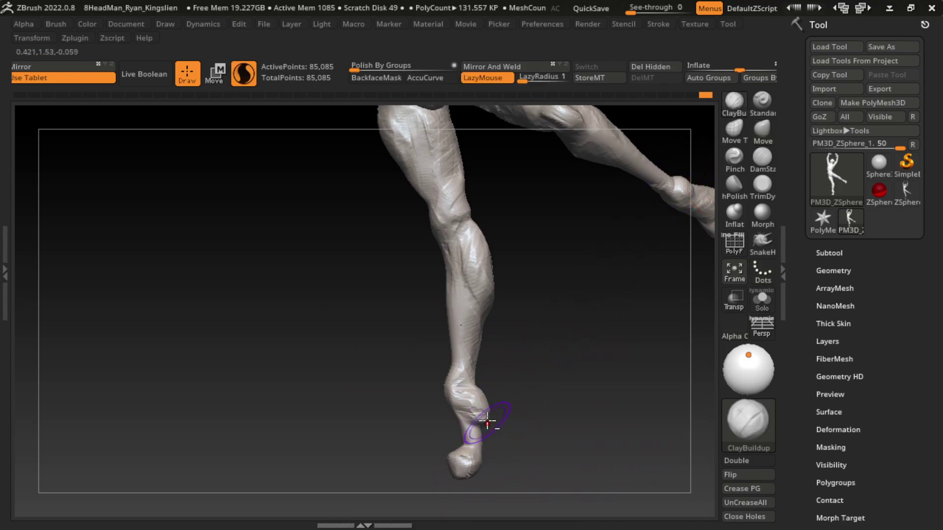
pyautogui.moveTo(542, 421)
pyautogui.mouseDown()
pyautogui.moveTo(485, 425)
pyautogui.moveTo(603, 391)
pyautogui.moveTo(529, 419)
pyautogui.mouseUp()
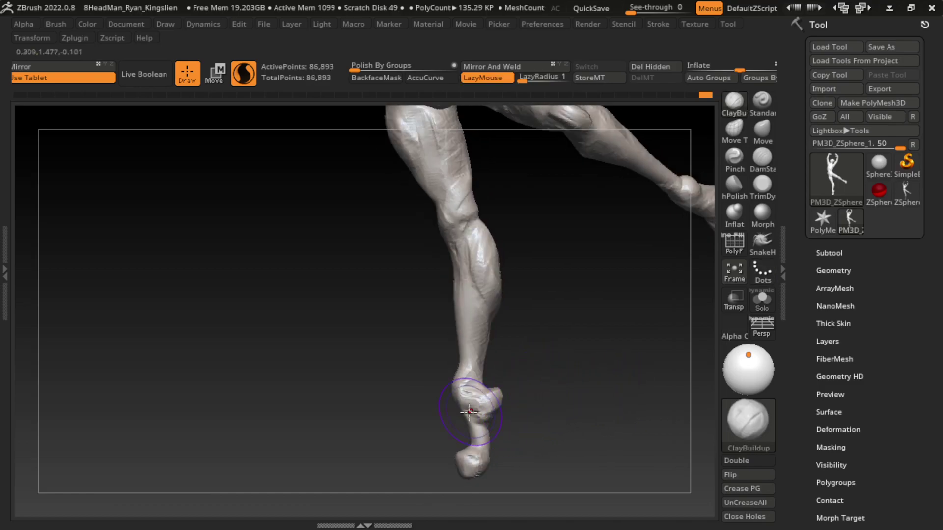
pyautogui.moveTo(463, 389)
pyautogui.mouseDown()
pyautogui.moveTo(446, 378)
pyautogui.moveTo(470, 454)
pyautogui.mouseUp()
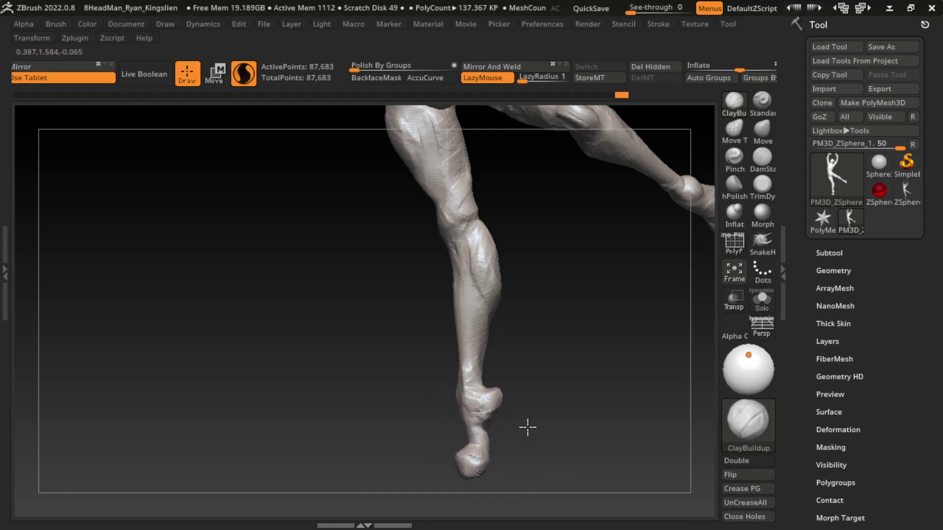
pyautogui.moveTo(527, 428)
pyautogui.mouseDown()
pyautogui.moveTo(499, 432)
pyautogui.moveTo(555, 427)
pyautogui.moveTo(487, 407)
pyautogui.moveTo(565, 442)
pyautogui.moveTo(559, 422)
pyautogui.mouseUp()
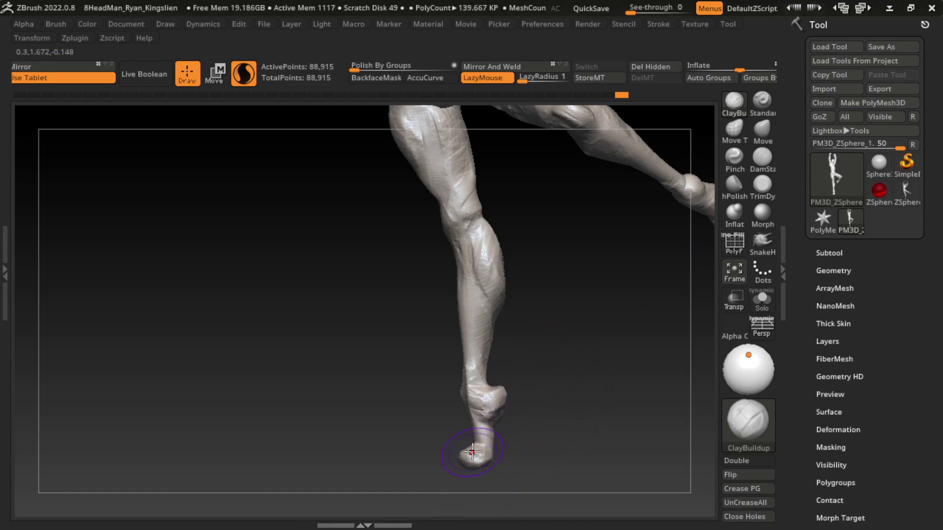
# Push in the back of the heel and pull its contour up and outward with Move.
pyautogui.press('b')
pyautogui.press('m')
pyautogui.press('v')
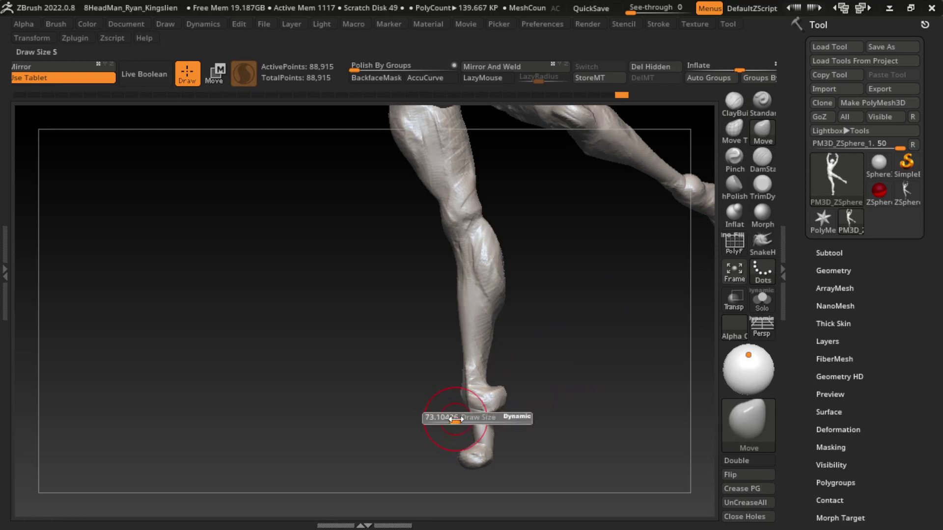
pyautogui.moveTo(461, 410)
pyautogui.mouseDown()
pyautogui.moveTo(461, 423)
pyautogui.moveTo(496, 411)
pyautogui.mouseUp()
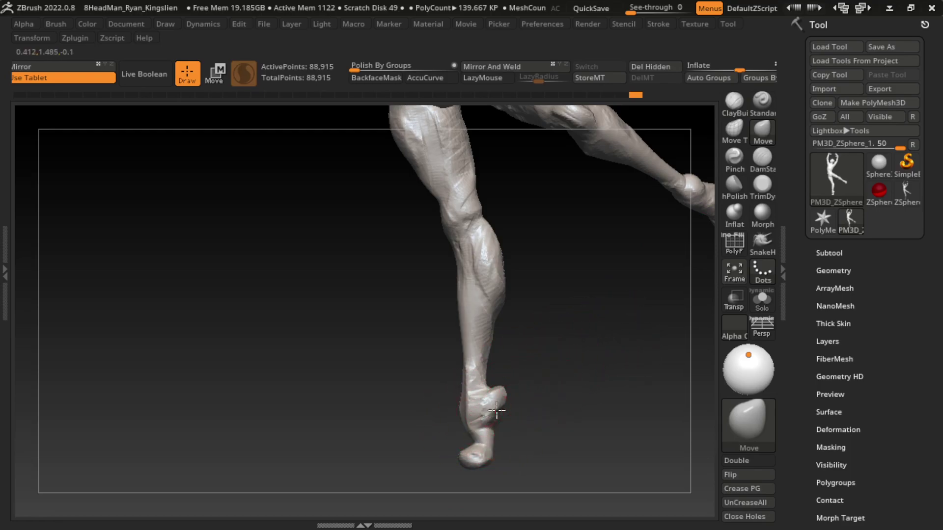
pyautogui.click(735, 101)
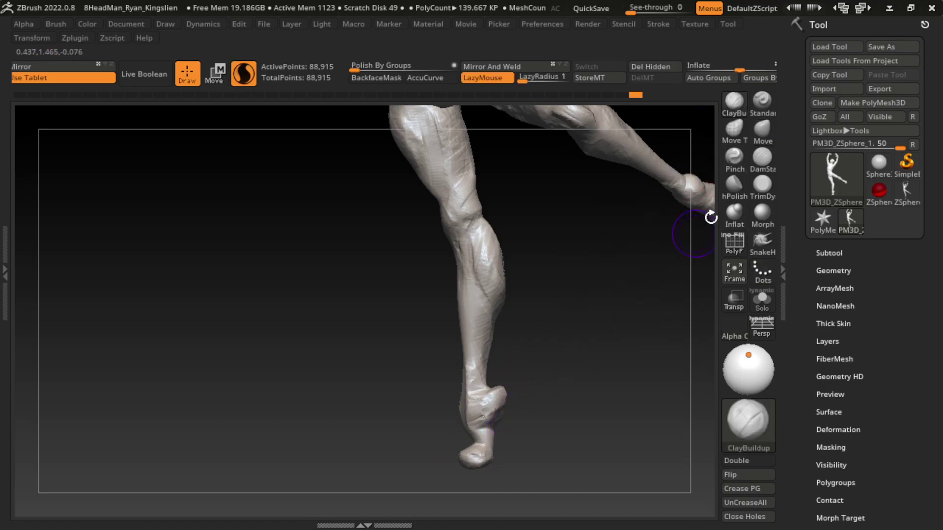
pyautogui.press('b')
pyautogui.press('m')
pyautogui.press('v')
pyautogui.moveTo(497, 411); pyautogui.dragTo(511, 394)
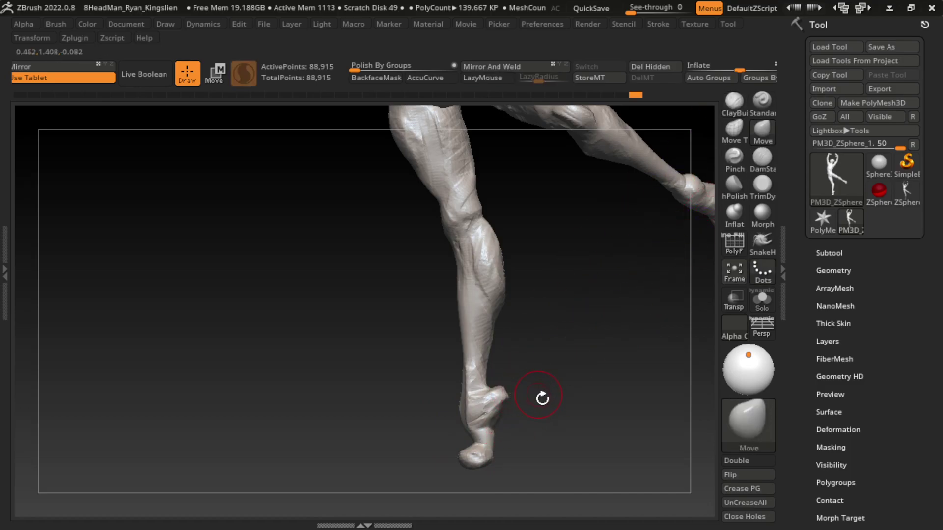
pyautogui.moveTo(551, 430)
pyautogui.mouseDown()
pyautogui.moveTo(531, 424)
pyautogui.moveTo(528, 412)
pyautogui.moveTo(554, 436)
pyautogui.moveTo(616, 438)
pyautogui.mouseUp()
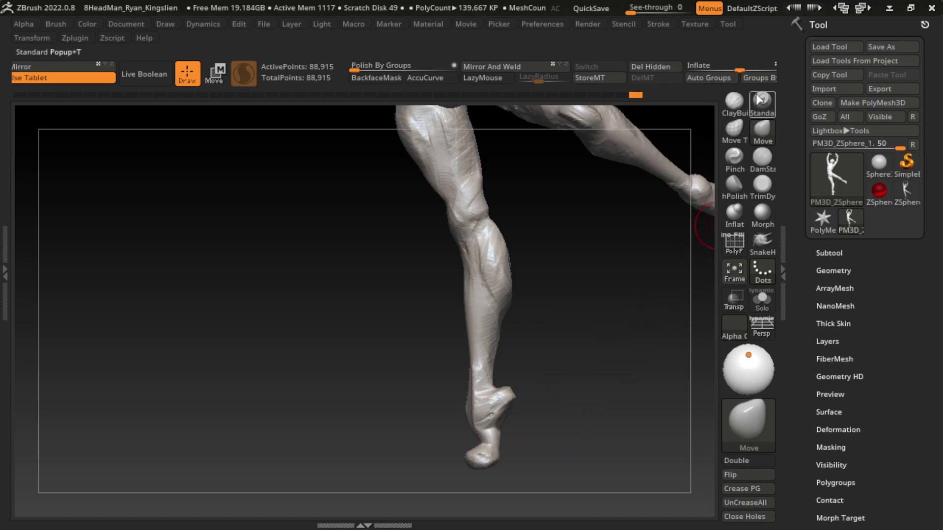
# Add ClayBuildup to the standing ankle and heel, undo several strokes, and frame the figure.
pyautogui.click(734, 101)
pyautogui.moveTo(575, 348); pyautogui.dragTo(565, 416)
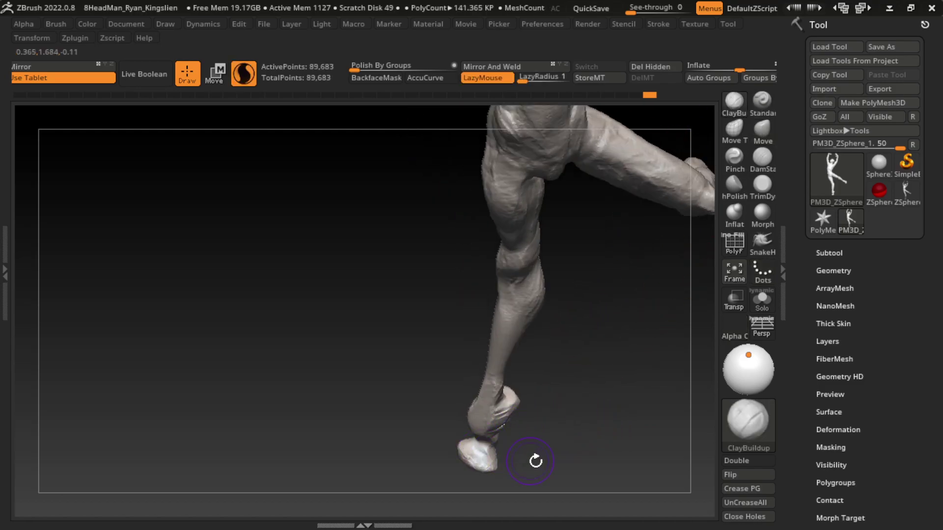
pyautogui.moveTo(535, 462); pyautogui.dragTo(489, 480)
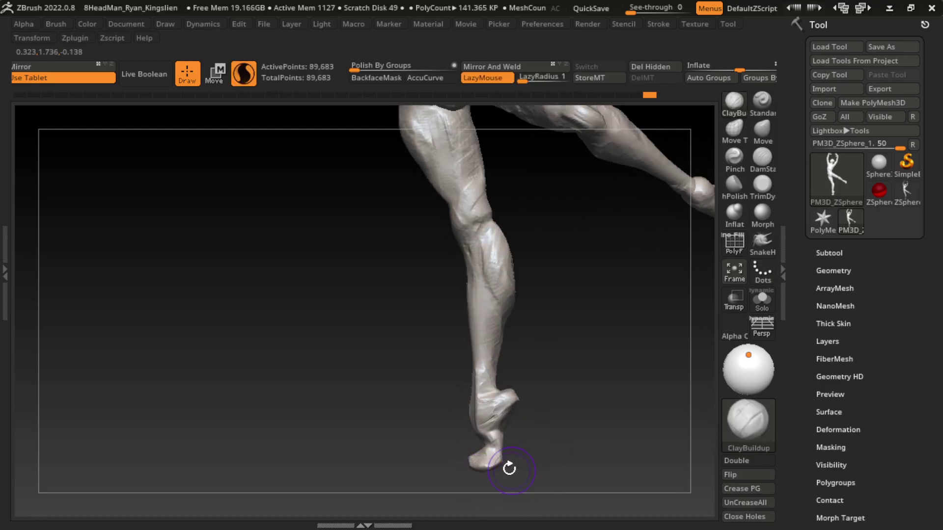
pyautogui.keyDown('ctrl'); pyautogui.keyDown('shift'); pyautogui.click(505, 490); pyautogui.keyUp('shift'); pyautogui.keyUp('ctrl')
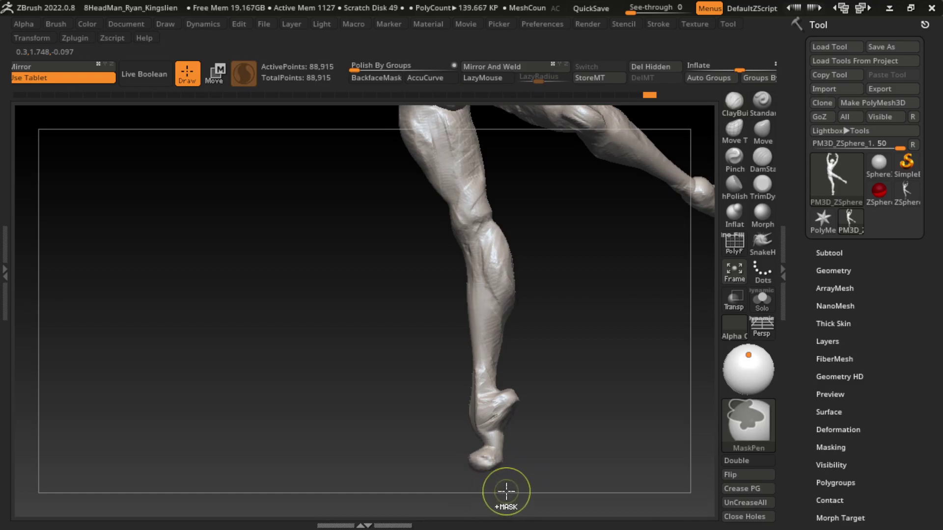
pyautogui.keyDown('ctrl'); pyautogui.keyDown('shift'); pyautogui.click(516, 451); pyautogui.keyUp('shift'); pyautogui.keyUp('ctrl')
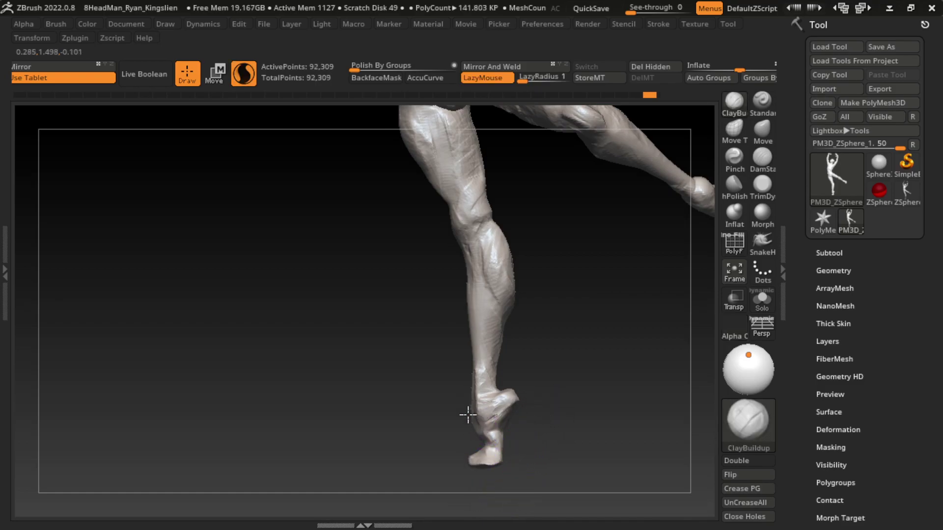
pyautogui.moveTo(478, 442); pyautogui.dragTo(501, 410)
pyautogui.hotkey('ctrl', 'z')
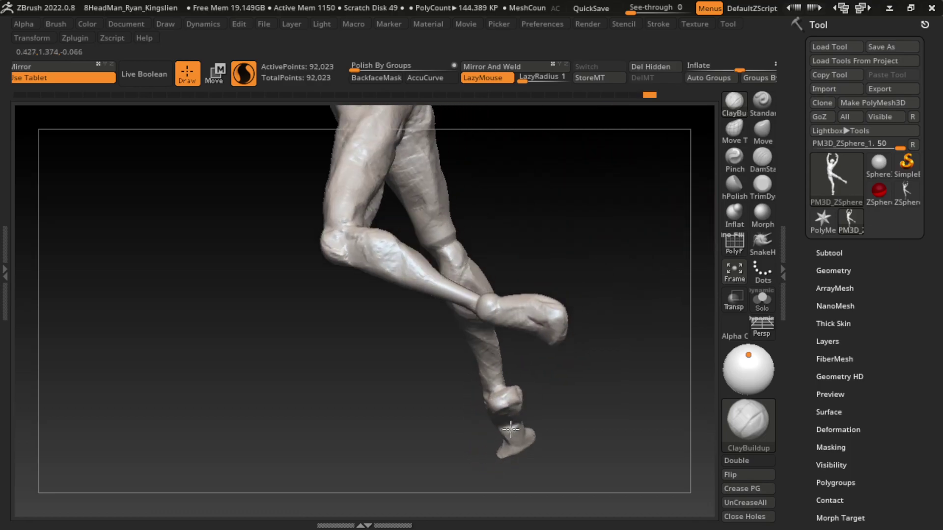
pyautogui.hotkey('ctrl', 'z')
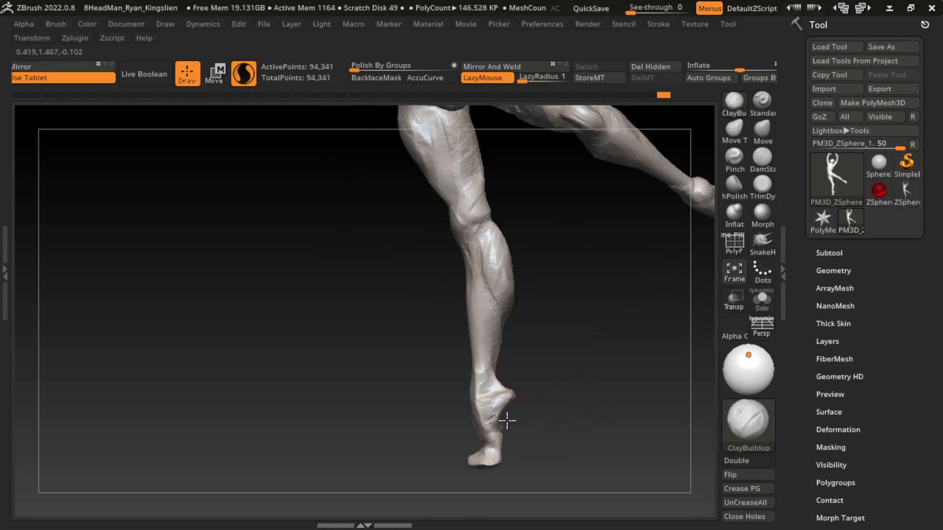
pyautogui.hotkey('ctrl', 'z')
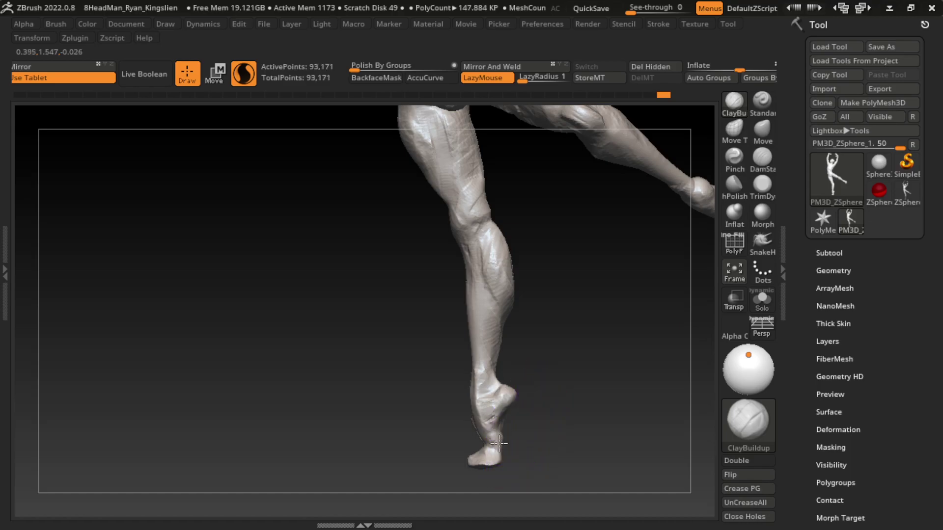
pyautogui.hotkey('ctrl', 'z')
pyautogui.hotkey('ctrl', 'z')
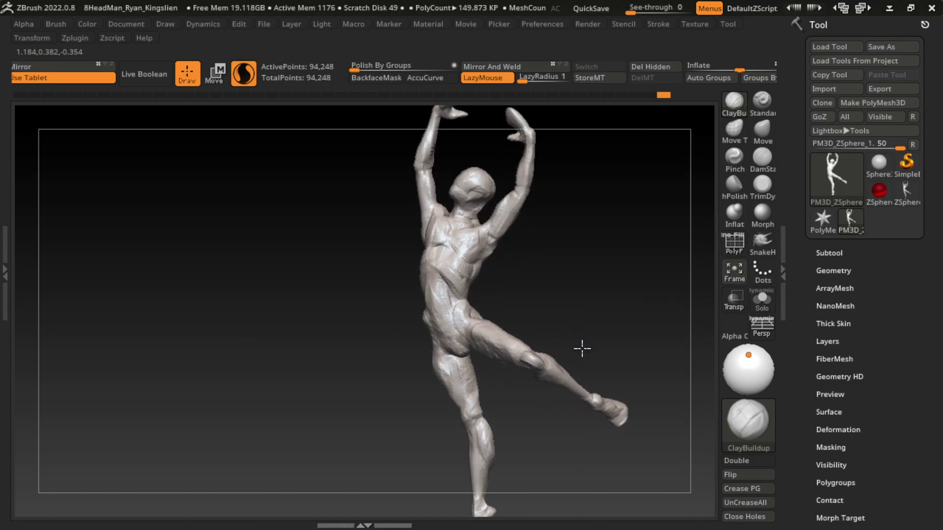
# Mask the model, nudge it slightly upward with Transpose, and clear the mask.
pyautogui.hotkey('ctrl', 'z')
pyautogui.hotkey('ctrl', 'z')
pyautogui.press('s')
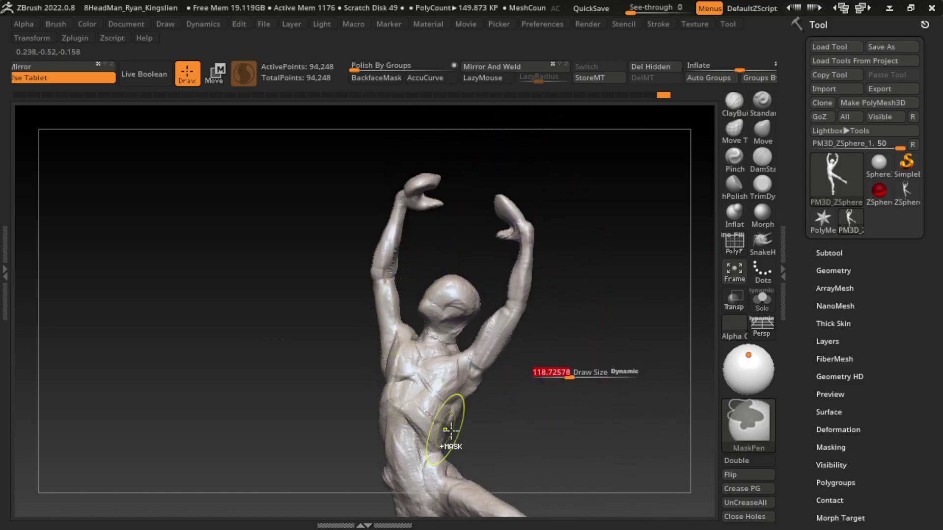
pyautogui.press('b')
pyautogui.press('m')
pyautogui.click(224, 417)
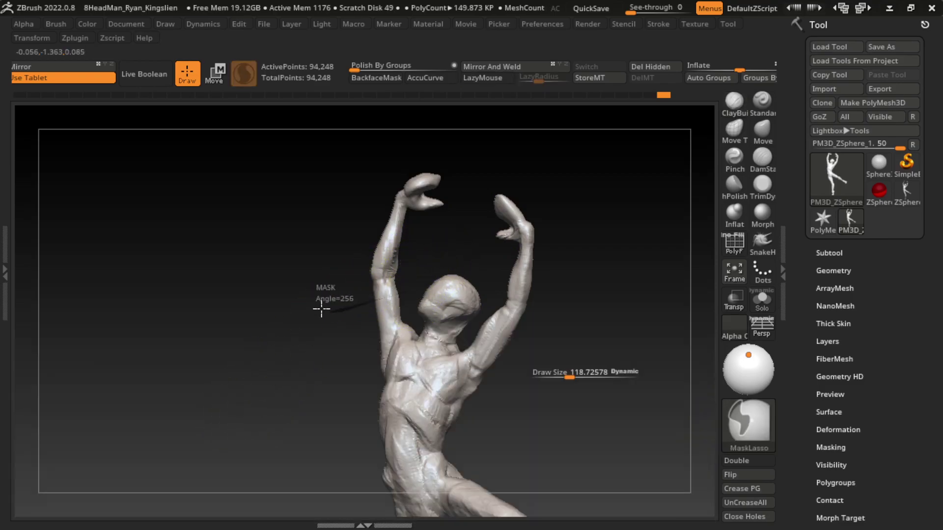
pyautogui.keyDown('ctrl'); pyautogui.click(482, 172); pyautogui.keyUp('ctrl')
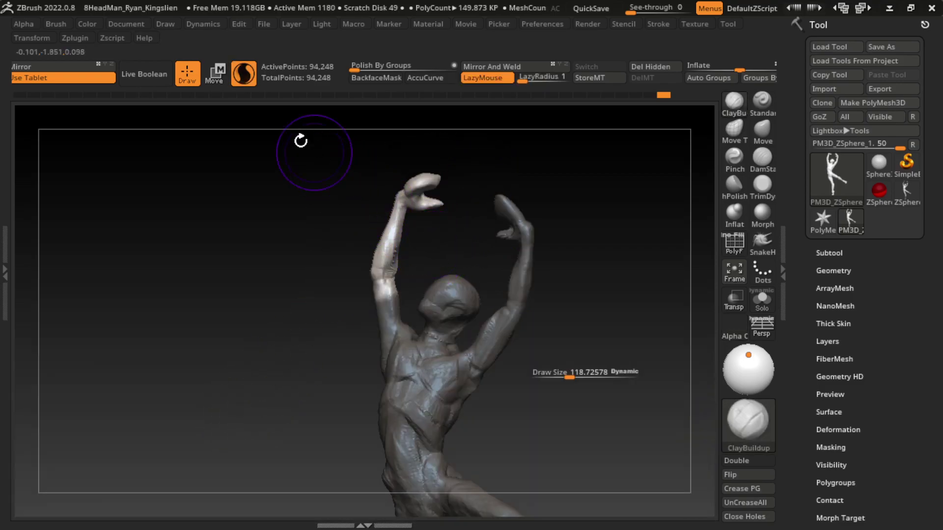
pyautogui.press('w')
pyautogui.moveTo(444, 248); pyautogui.dragTo(445, 241)
pyautogui.keyDown('ctrl'); pyautogui.click(532, 511); pyautogui.keyUp('ctrl')
pyautogui.click(187, 73)
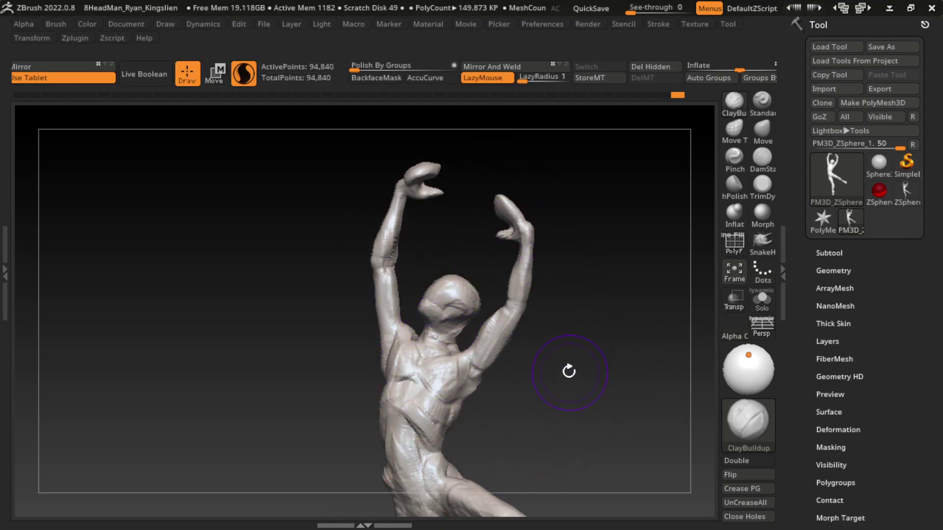
# Push the back near the shoulder with the Move brush, then rotate around the arms.
pyautogui.press('s')
pyautogui.press('b')
pyautogui.press('m')
pyautogui.press('v')
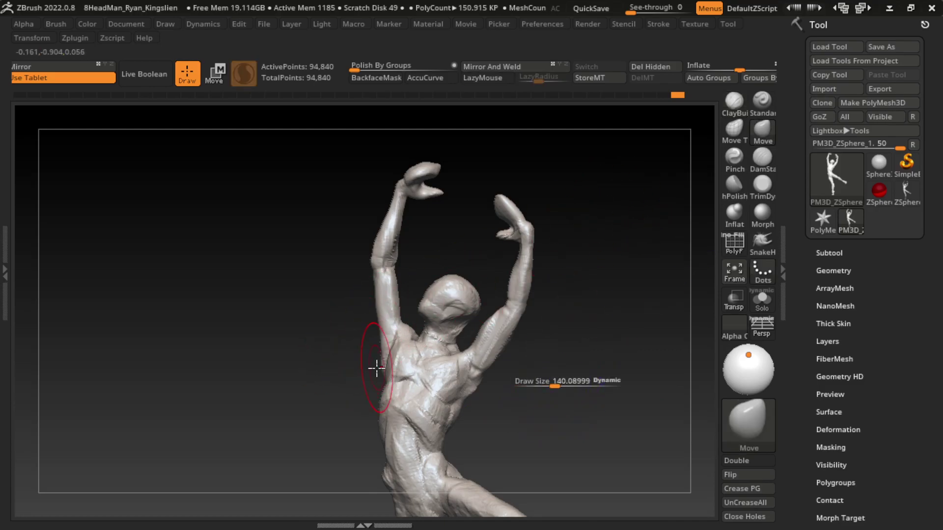
pyautogui.moveTo(376, 368); pyautogui.dragTo(379, 359)
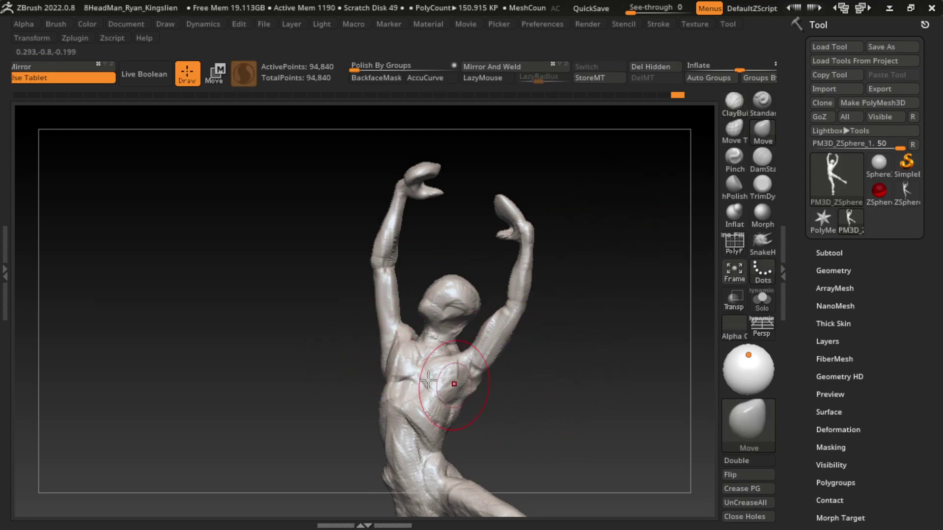
pyautogui.moveTo(541, 336); pyautogui.dragTo(685, 338)
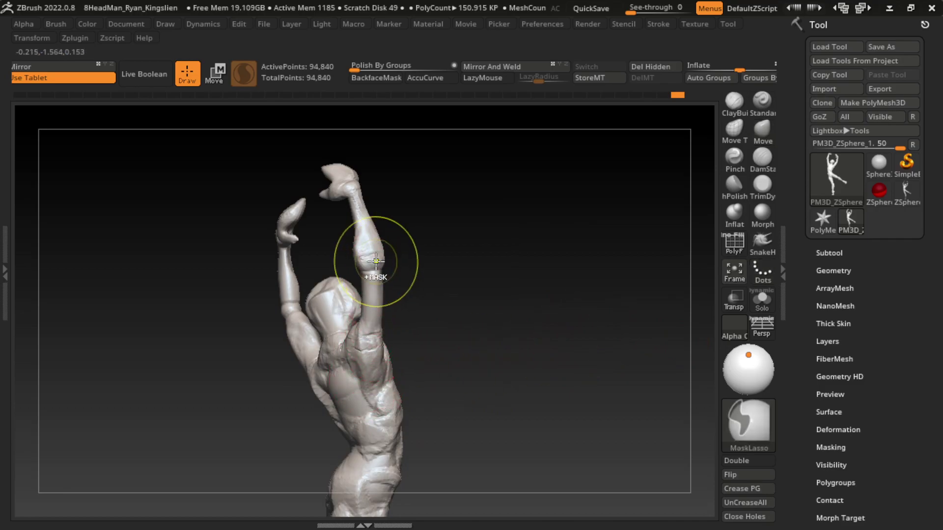
pyautogui.moveTo(369, 288); pyautogui.dragTo(201, 434)
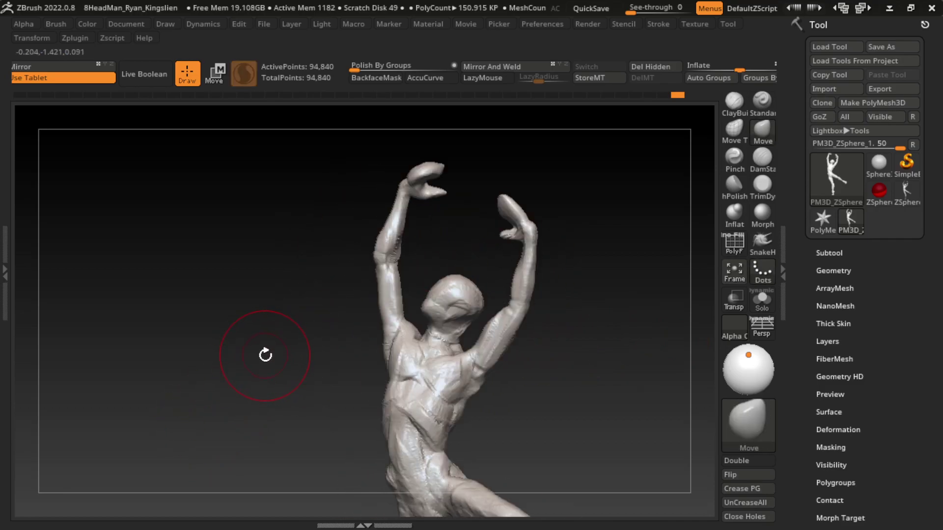
pyautogui.moveTo(267, 362)
pyautogui.mouseDown()
pyautogui.moveTo(600, 249)
pyautogui.moveTo(576, 324)
pyautogui.mouseUp()
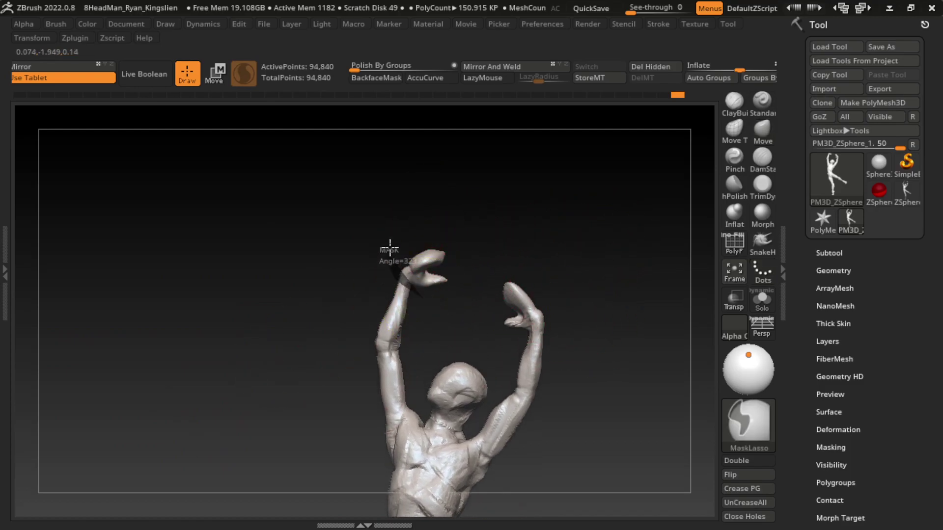
# Isolate the raised left hand with an inverted mask and nudge it up and right.
pyautogui.keyDown('ctrl'); pyautogui.moveTo(389, 248); pyautogui.dragTo(427, 280); pyautogui.keyUp('ctrl')
pyautogui.keyDown('ctrl'); pyautogui.click(427, 280); pyautogui.keyUp('ctrl')
pyautogui.click(215, 72)
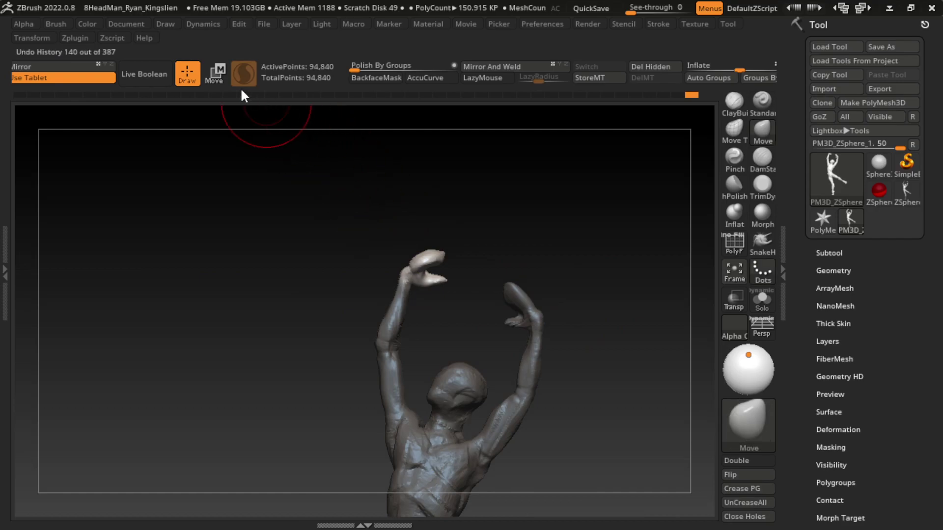
pyautogui.click(449, 291)
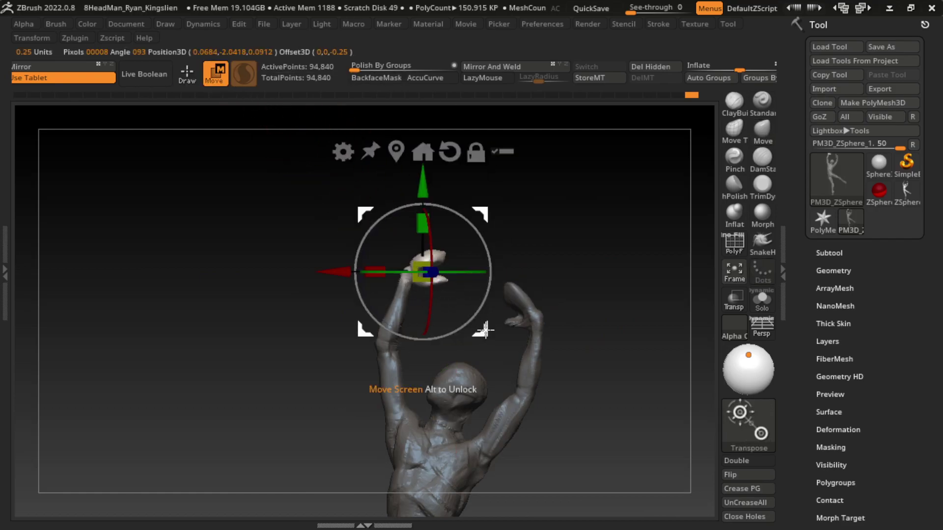
pyautogui.moveTo(485, 327); pyautogui.dragTo(491, 328)
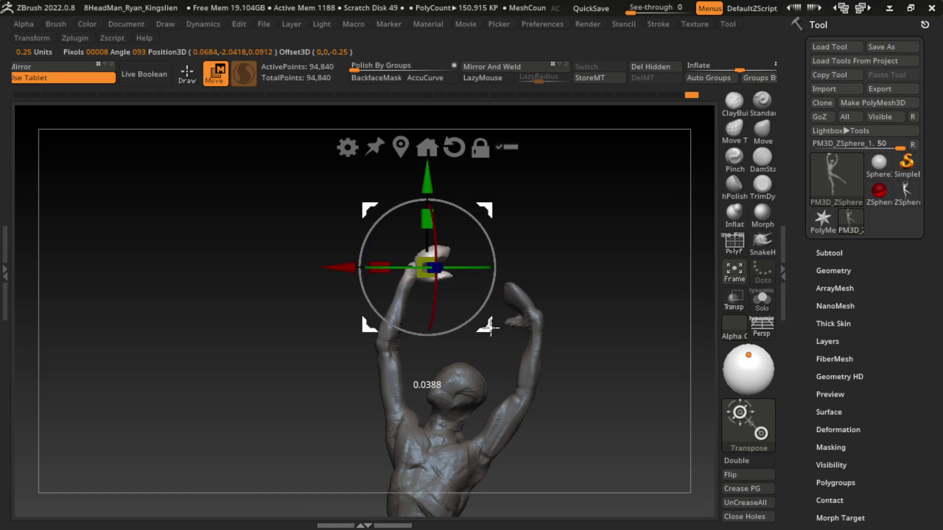
pyautogui.click(186, 73)
pyautogui.keyDown('ctrl'); pyautogui.click(554, 179); pyautogui.keyUp('ctrl')
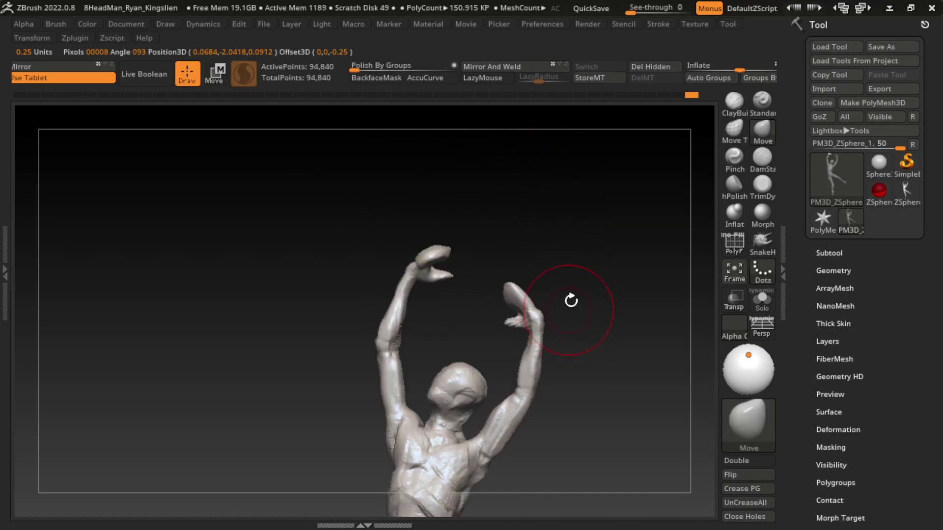
# Lasso-mask the body so only the head stays unmasked.
pyautogui.press('s')
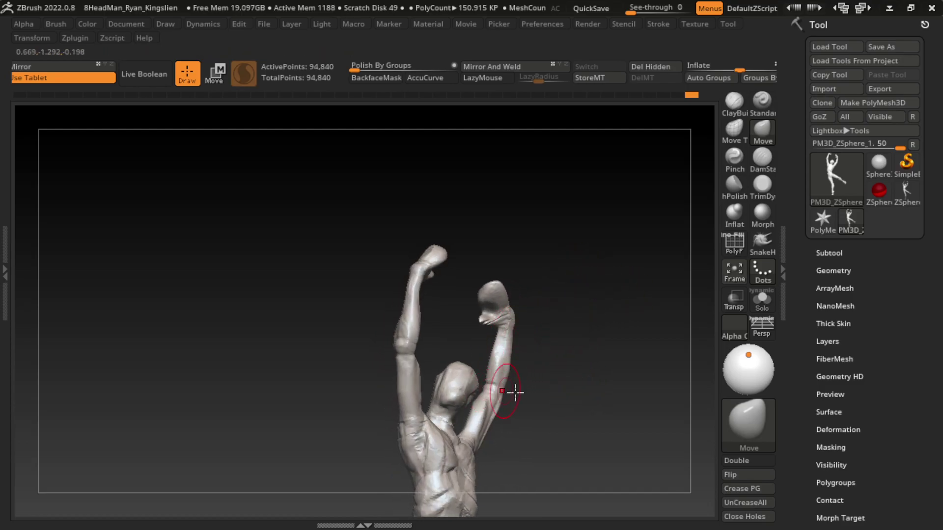
pyautogui.keyDown('ctrl'); pyautogui.keyDown('shift'); pyautogui.moveTo(422, 346); pyautogui.dragTo(521, 428); pyautogui.keyUp('shift'); pyautogui.keyUp('ctrl')
pyautogui.keyDown('ctrl'); pyautogui.keyDown('shift'); pyautogui.click(581, 385); pyautogui.keyUp('shift'); pyautogui.keyUp('ctrl')
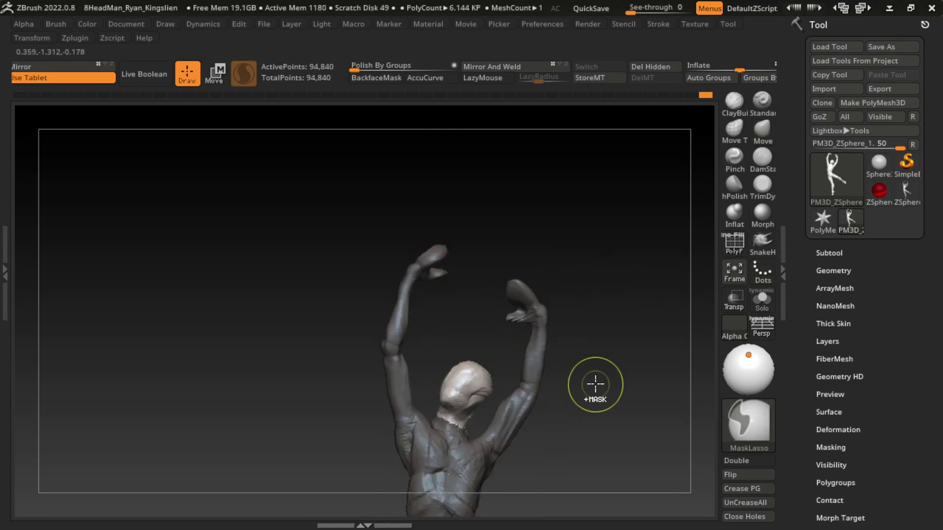
pyautogui.moveTo(594, 385)
pyautogui.mouseDown()
pyautogui.moveTo(603, 372)
pyautogui.moveTo(583, 394)
pyautogui.mouseUp()
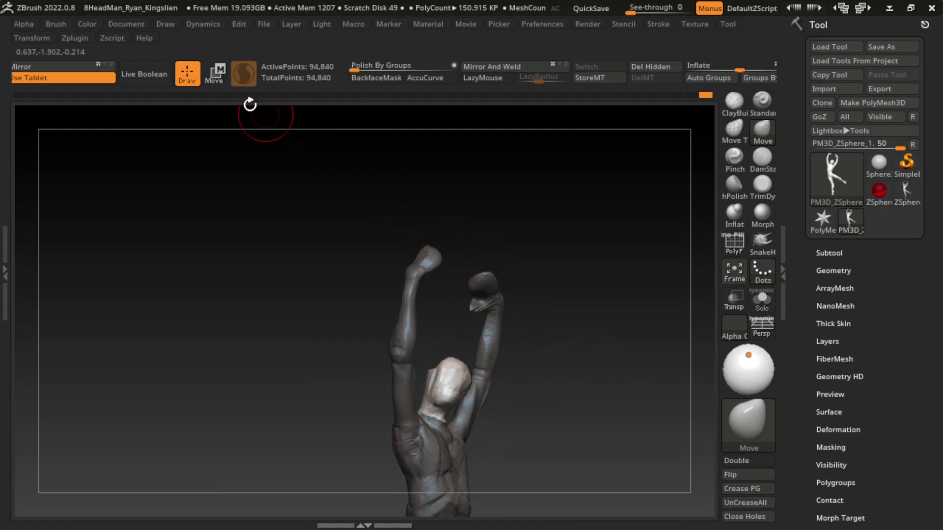
# Shift the unmasked head slightly in depth with Transpose, then clear the mask.
pyautogui.press('w')
pyautogui.keyDown('alt'); pyautogui.click(432, 411); pyautogui.keyUp('alt')
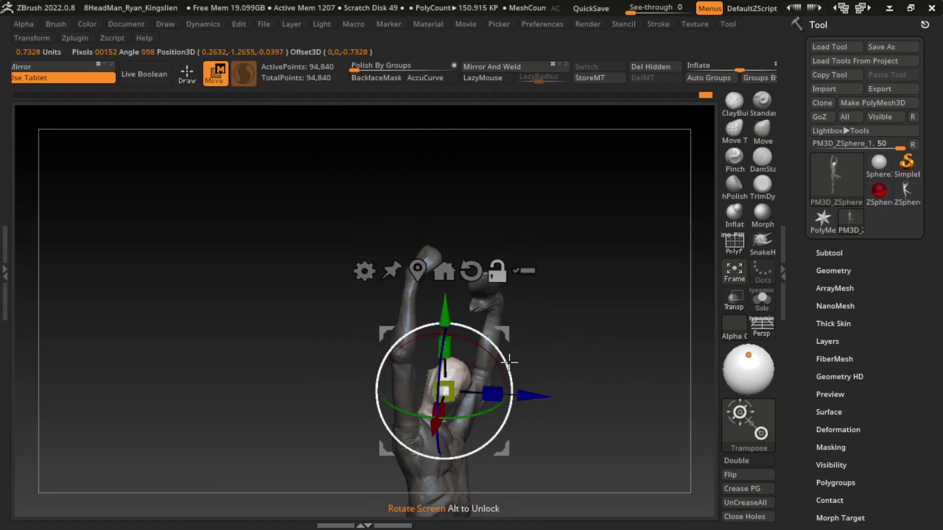
pyautogui.moveTo(406, 294); pyautogui.dragTo(496, 350)
pyautogui.moveTo(492, 386)
pyautogui.mouseDown()
pyautogui.moveTo(537, 385)
pyautogui.moveTo(571, 406)
pyautogui.moveTo(572, 376)
pyautogui.mouseUp()
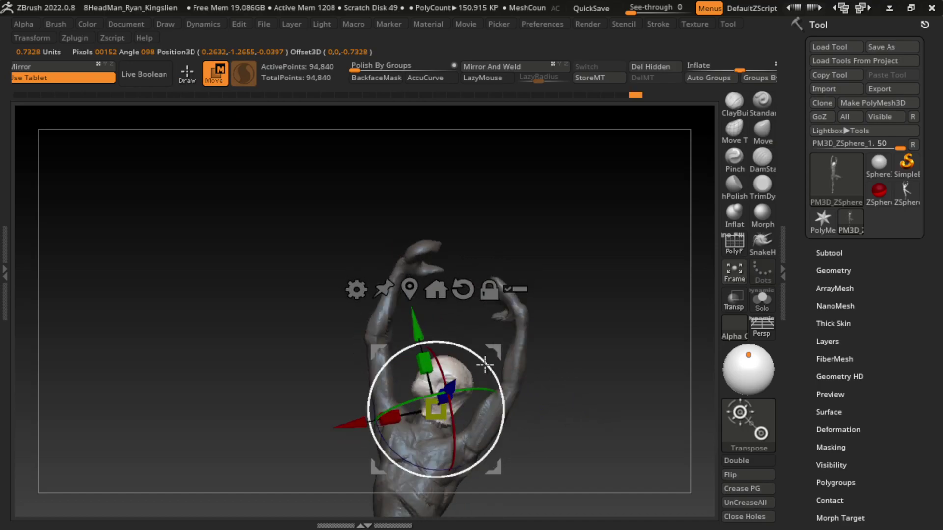
pyautogui.moveTo(476, 350)
pyautogui.mouseDown()
pyautogui.moveTo(490, 362)
pyautogui.moveTo(500, 352)
pyautogui.mouseUp()
pyautogui.keyDown('ctrl'); pyautogui.click(547, 370); pyautogui.keyUp('ctrl')
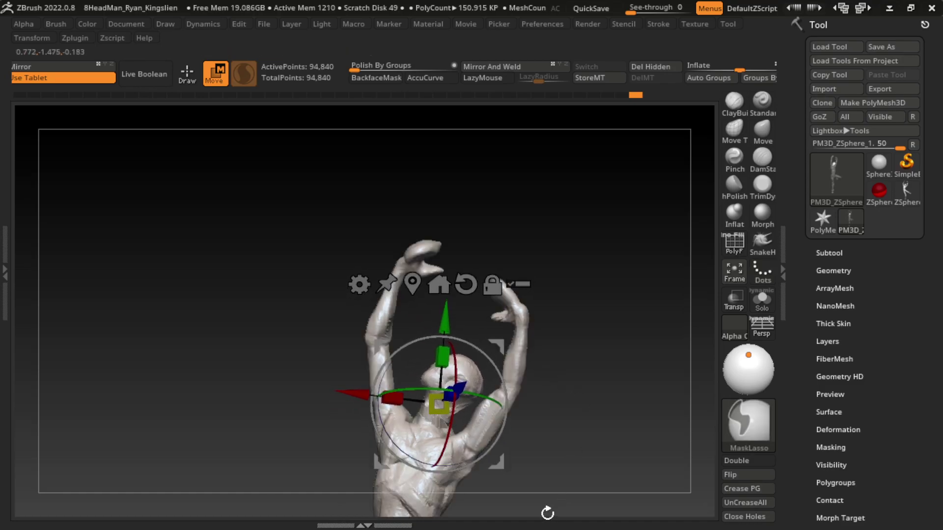
# Frame the full dancer and lasso-mask the raised right arm.
pyautogui.press('q')
pyautogui.moveTo(260, 125)
pyautogui.keyDown('alt'); pyautogui.mouseDown()
pyautogui.moveTo(497, 324)
pyautogui.moveTo(550, 254)
pyautogui.moveTo(505, 285)
pyautogui.mouseUp(); pyautogui.keyUp('alt')
pyautogui.moveTo(466, 331)
pyautogui.keyDown('ctrl'); pyautogui.mouseDown()
pyautogui.moveTo(443, 264)
pyautogui.moveTo(499, 280)
pyautogui.mouseUp(); pyautogui.keyUp('ctrl')
pyautogui.moveTo(504, 337)
pyautogui.mouseDown()
pyautogui.moveTo(554, 339)
pyautogui.moveTo(490, 337)
pyautogui.moveTo(600, 312)
pyautogui.mouseUp()
pyautogui.moveTo(480, 322)
pyautogui.mouseDown()
pyautogui.moveTo(522, 309)
pyautogui.moveTo(581, 234)
pyautogui.moveTo(467, 275)
pyautogui.moveTo(603, 264)
pyautogui.moveTo(568, 385)
pyautogui.moveTo(518, 346)
pyautogui.mouseUp()
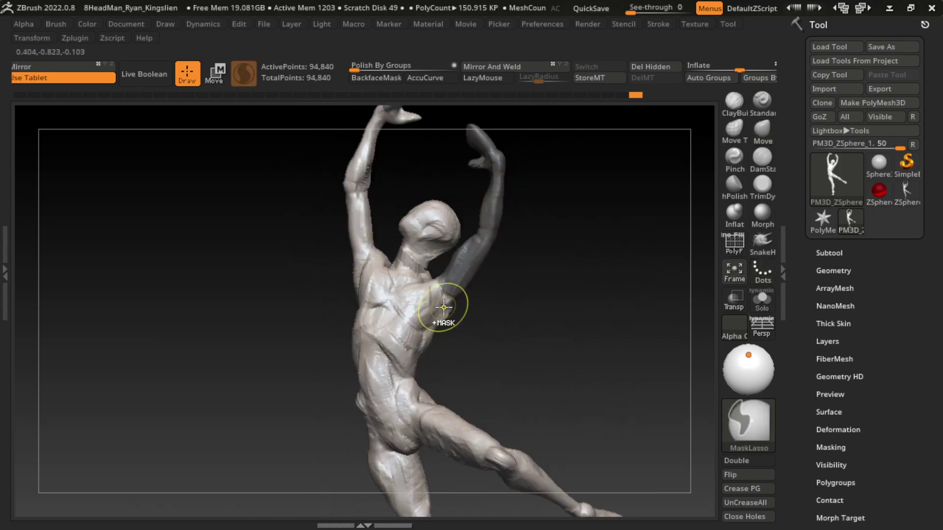
# Invert the mask, align Transpose along the right arm, and bend the forearm and hand outward.
pyautogui.keyDown('ctrl'); pyautogui.click(491, 350); pyautogui.keyUp('ctrl')
pyautogui.click(217, 74)
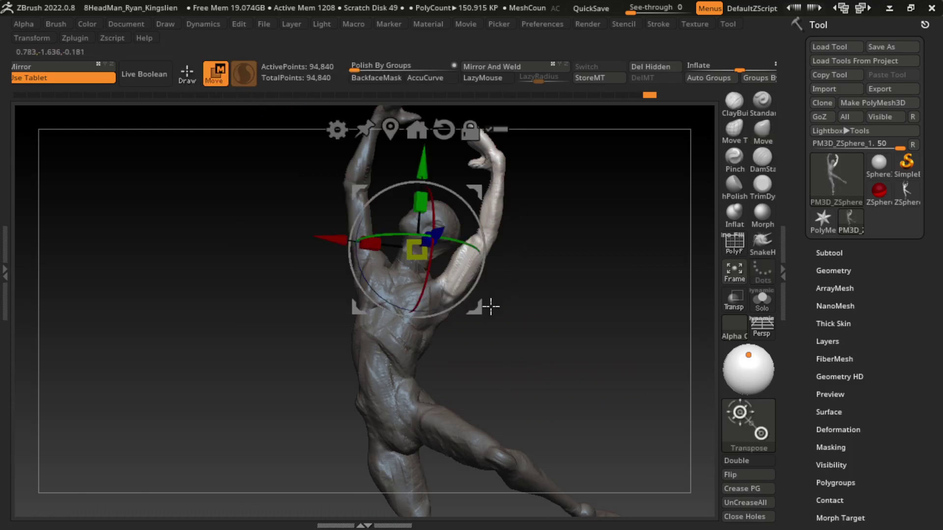
pyautogui.click(442, 292)
pyautogui.moveTo(506, 334); pyautogui.dragTo(511, 331)
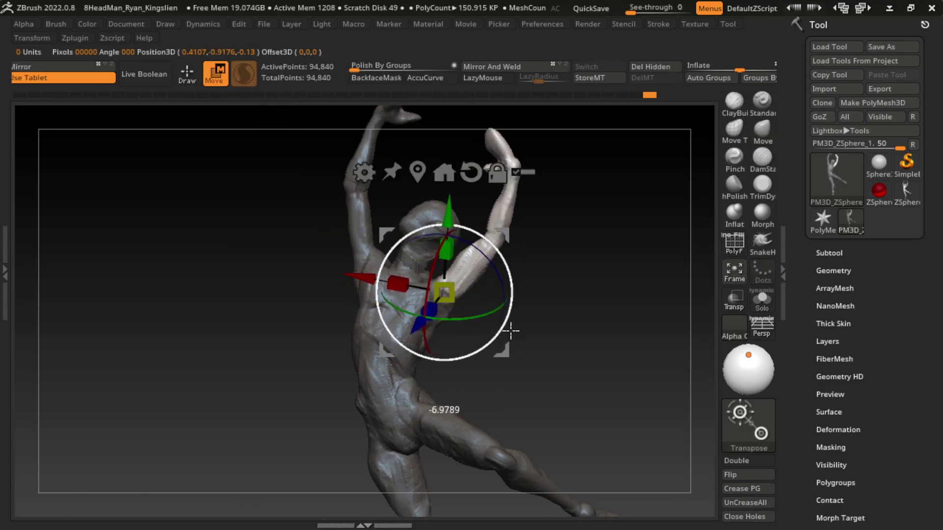
pyautogui.keyDown('alt'); pyautogui.moveTo(564, 251); pyautogui.dragTo(542, 337); pyautogui.keyUp('alt')
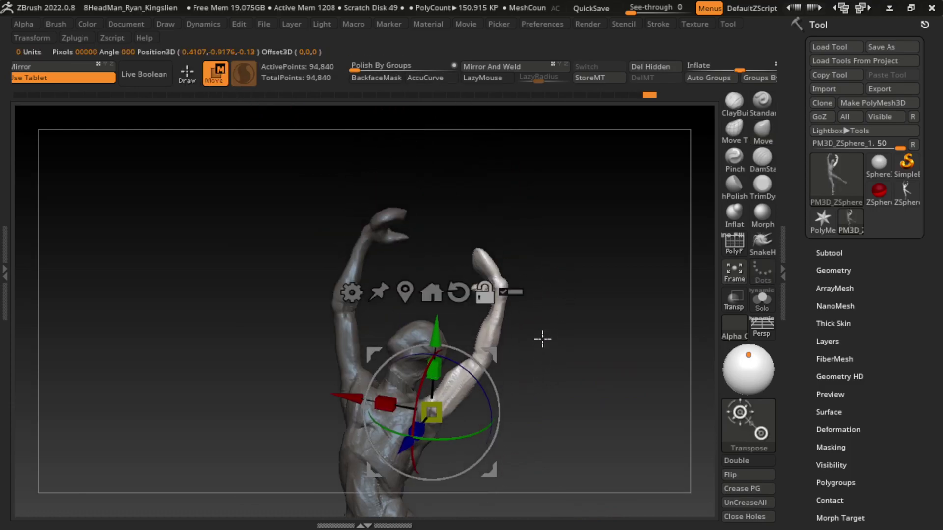
pyautogui.keyDown('alt'); pyautogui.moveTo(457, 362); pyautogui.dragTo(489, 391); pyautogui.keyUp('alt')
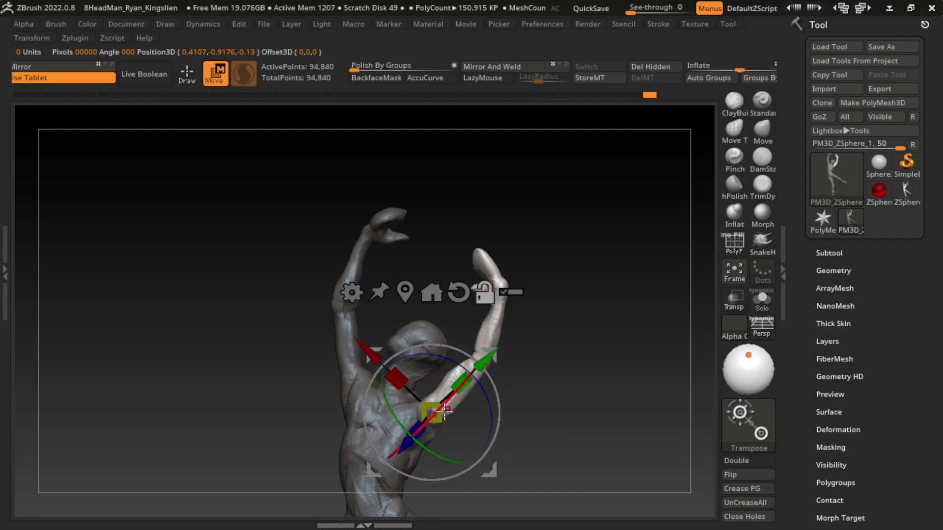
pyautogui.moveTo(444, 412); pyautogui.dragTo(497, 359)
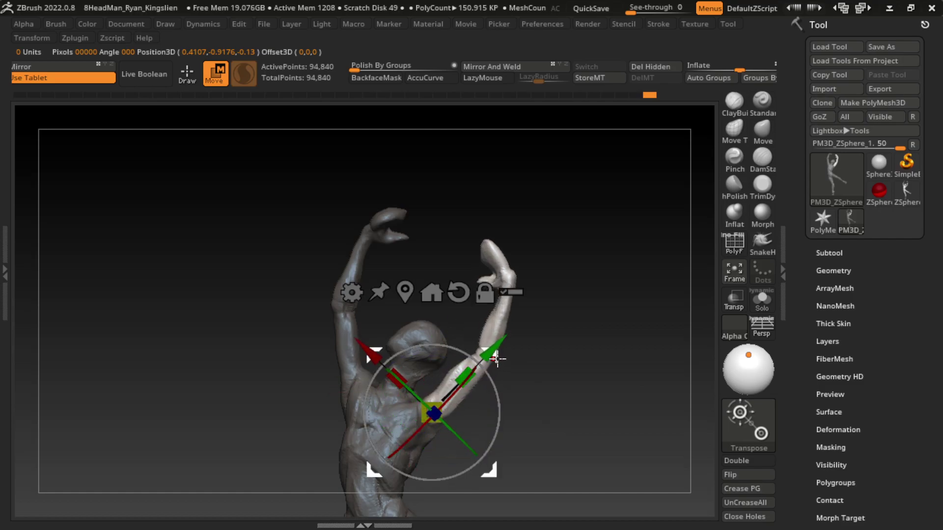
pyautogui.press('q')
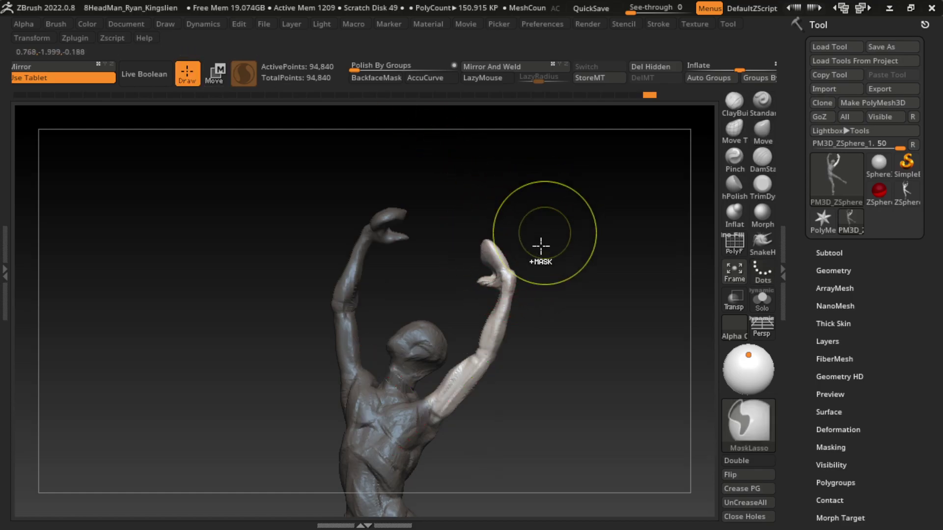
# Select ClayBuildup with LazyMouse at a small Draw Size, zoomed in on the raised hands.
pyautogui.press('s')
pyautogui.moveTo(532, 250); pyautogui.dragTo(637, 217)
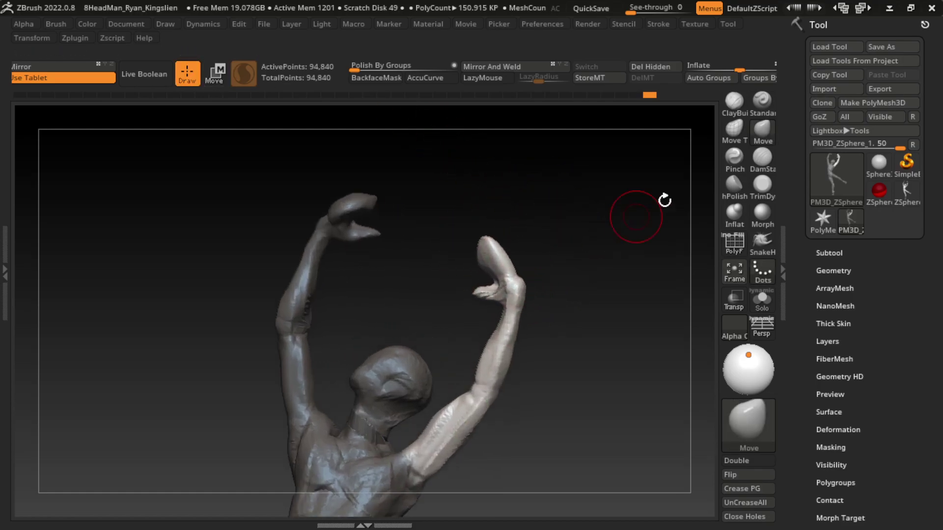
pyautogui.press('b')
pyautogui.click(485, 268)
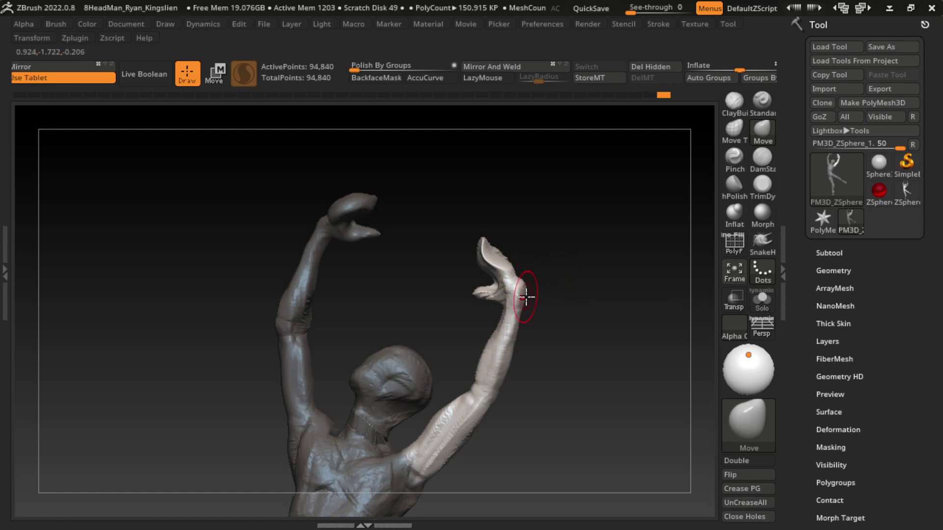
pyautogui.press('s')
pyautogui.moveTo(516, 316); pyautogui.dragTo(550, 315)
pyautogui.press('s')
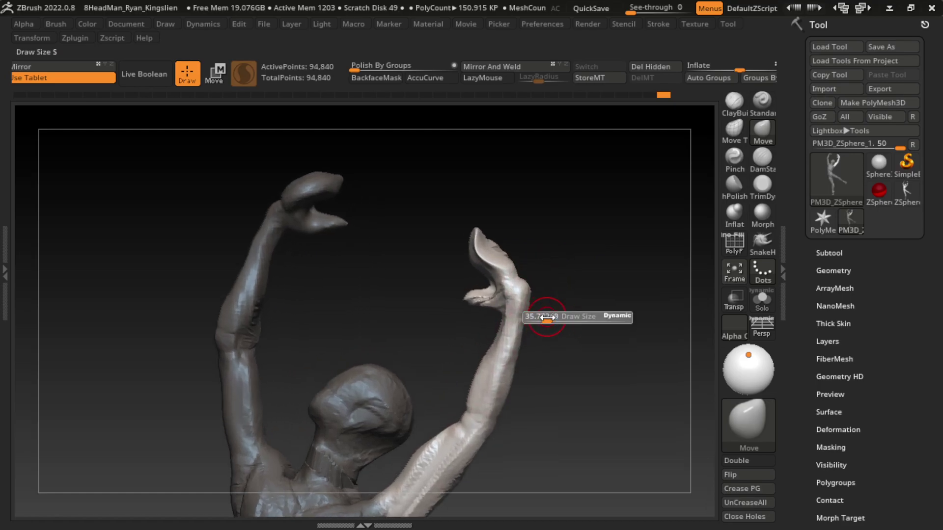
pyautogui.keyDown('alt'); pyautogui.moveTo(556, 280); pyautogui.dragTo(556, 253); pyautogui.keyUp('alt')
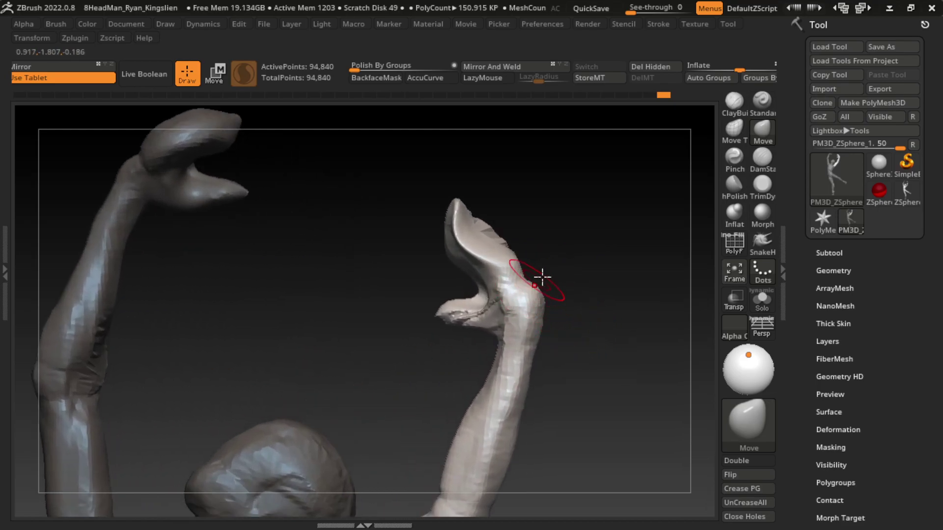
pyautogui.click(735, 102)
# Add clay strokes along the raised right wrist, rotating around the arms between strokes.
pyautogui.press('s')
pyautogui.moveTo(547, 303); pyautogui.dragTo(490, 312)
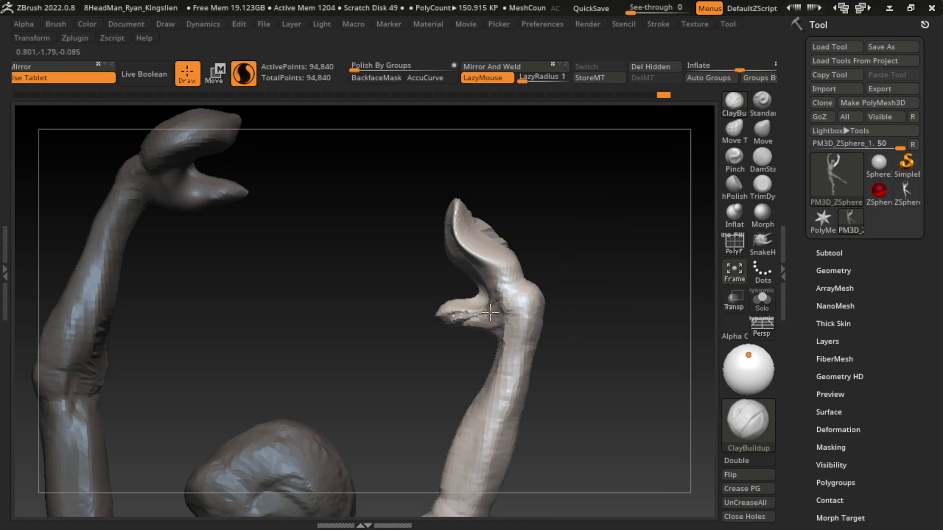
pyautogui.moveTo(563, 281); pyautogui.dragTo(579, 310)
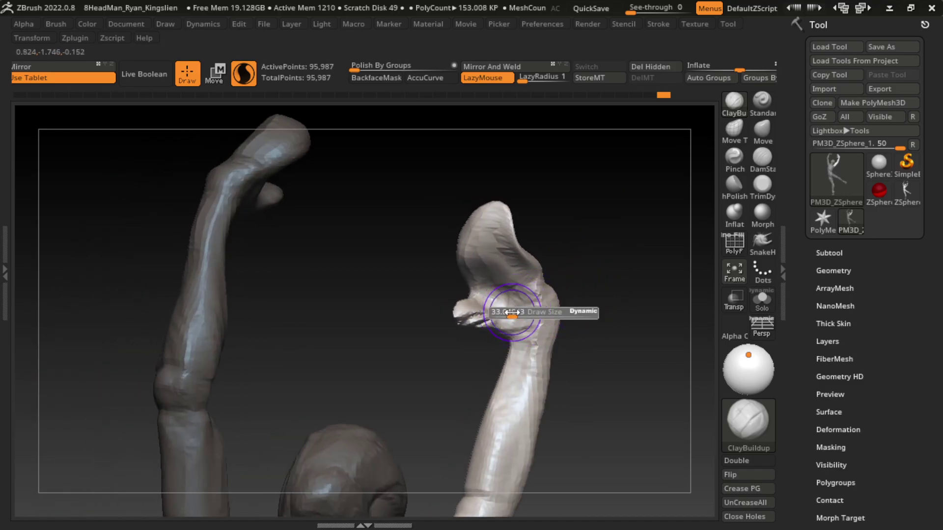
pyautogui.moveTo(620, 276)
pyautogui.mouseDown()
pyautogui.moveTo(582, 363)
pyautogui.moveTo(605, 353)
pyautogui.mouseUp()
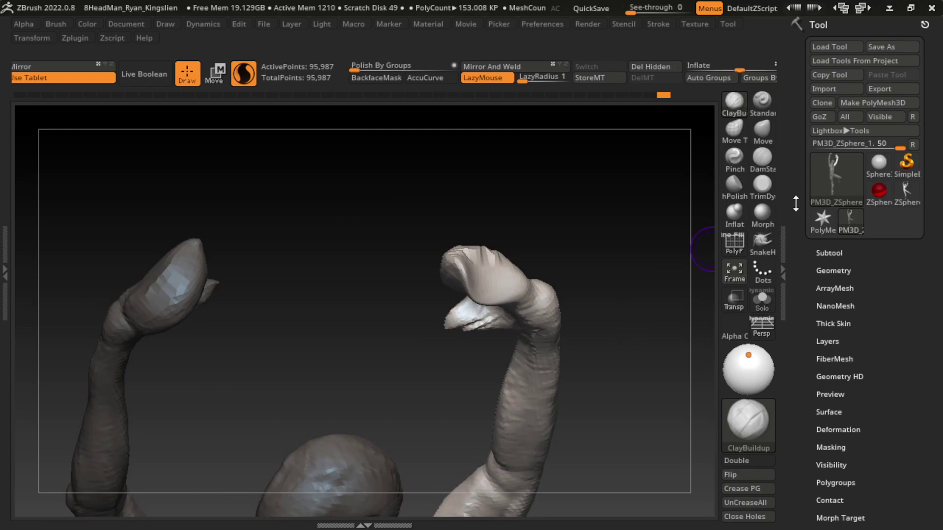
pyautogui.moveTo(626, 296)
pyautogui.mouseDown()
pyautogui.moveTo(636, 244)
pyautogui.moveTo(569, 319)
pyautogui.mouseUp()
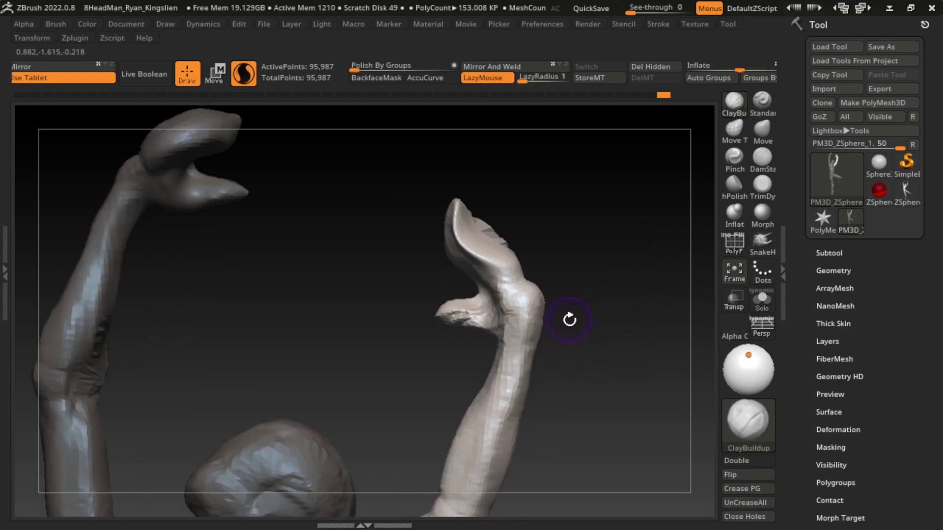
pyautogui.moveTo(506, 297); pyautogui.dragTo(474, 301)
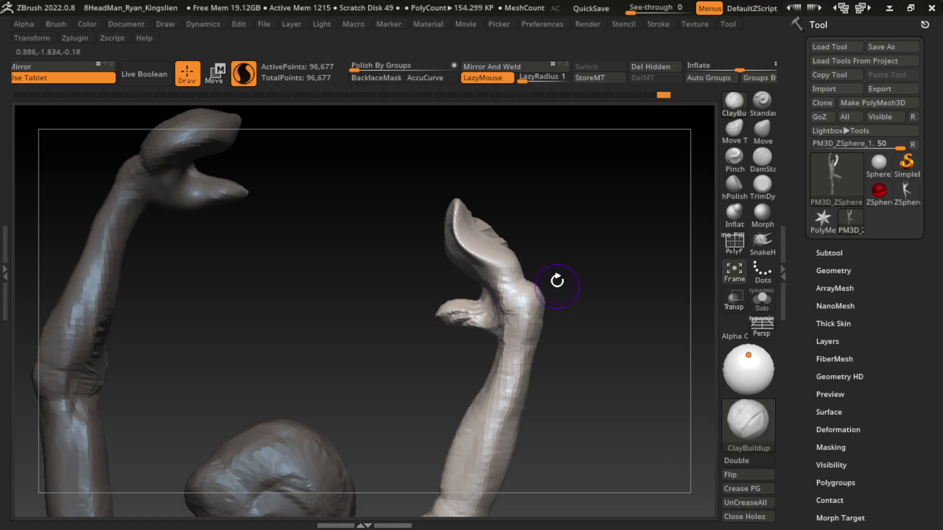
pyautogui.moveTo(557, 281); pyautogui.dragTo(482, 294)
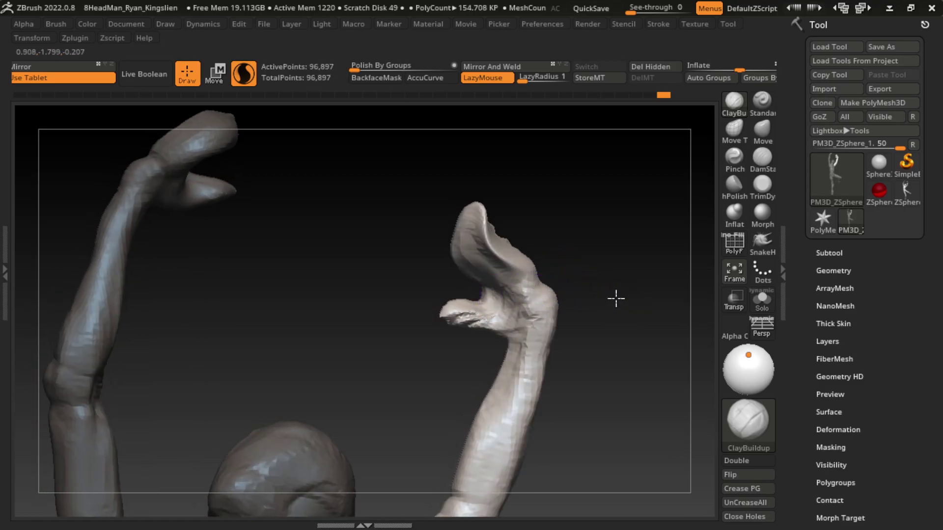
pyautogui.moveTo(617, 297); pyautogui.dragTo(548, 308)
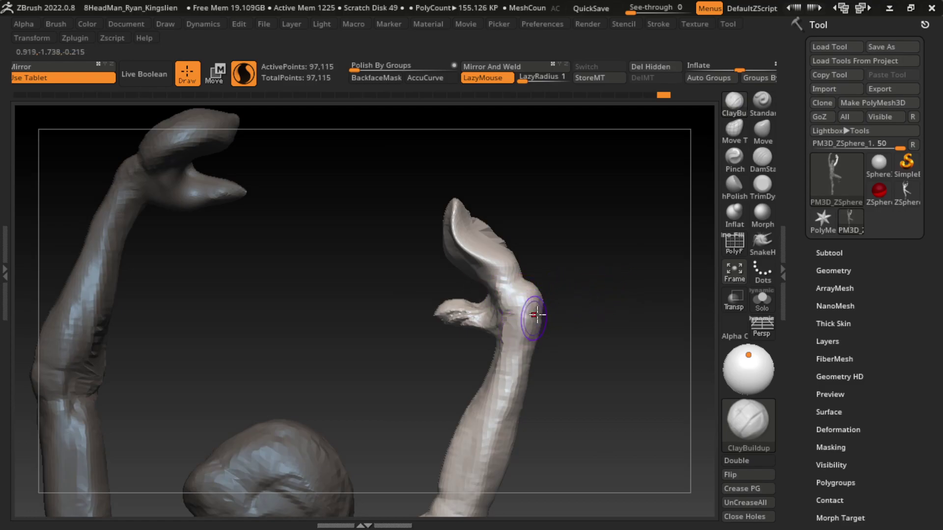
pyautogui.moveTo(609, 319); pyautogui.dragTo(576, 326)
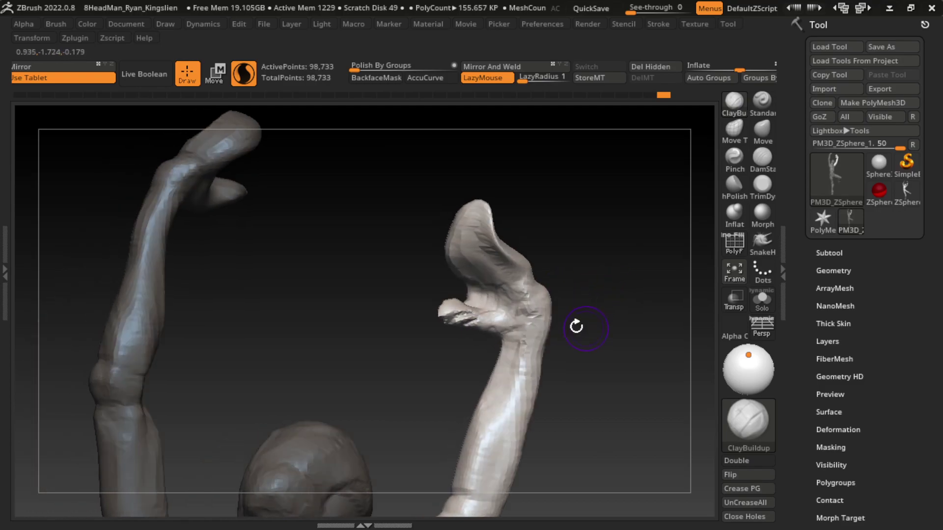
# Build up and resculpt the right forearm and hand surface, then close in on the hand.
pyautogui.moveTo(473, 332); pyautogui.dragTo(482, 308)
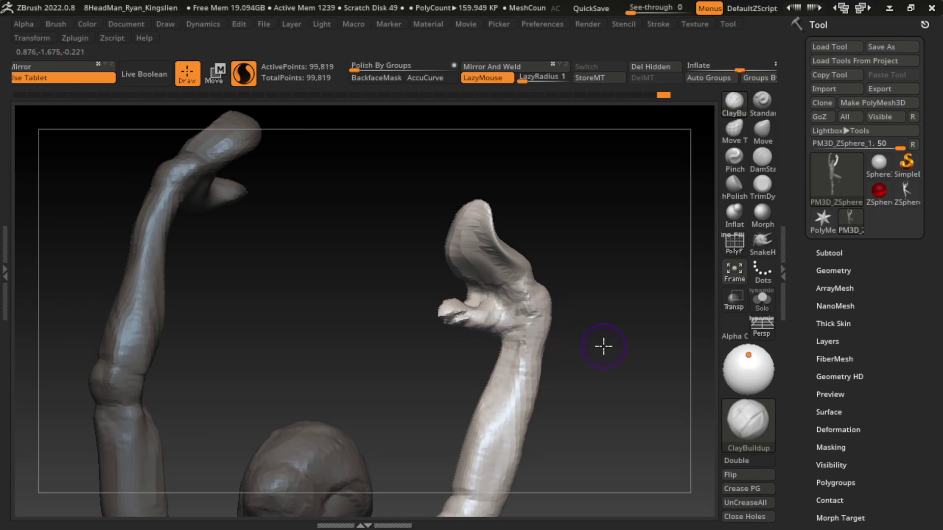
pyautogui.moveTo(604, 346); pyautogui.dragTo(547, 319)
pyautogui.moveTo(490, 330); pyautogui.dragTo(532, 403)
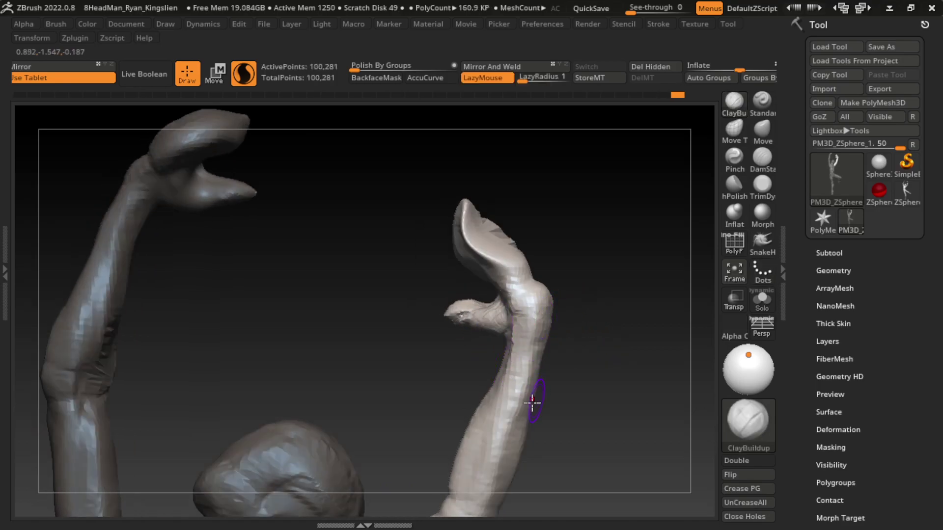
pyautogui.moveTo(565, 368); pyautogui.dragTo(556, 302)
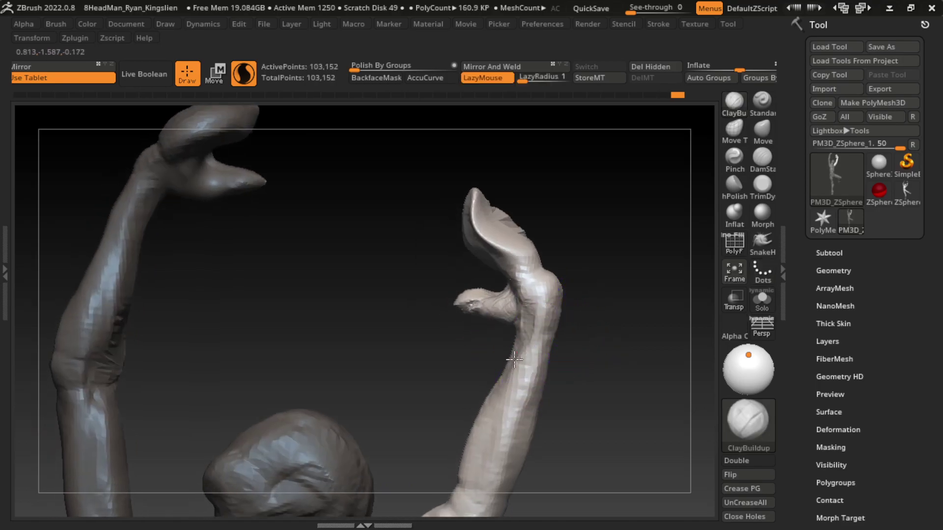
pyautogui.moveTo(514, 360); pyautogui.dragTo(525, 316)
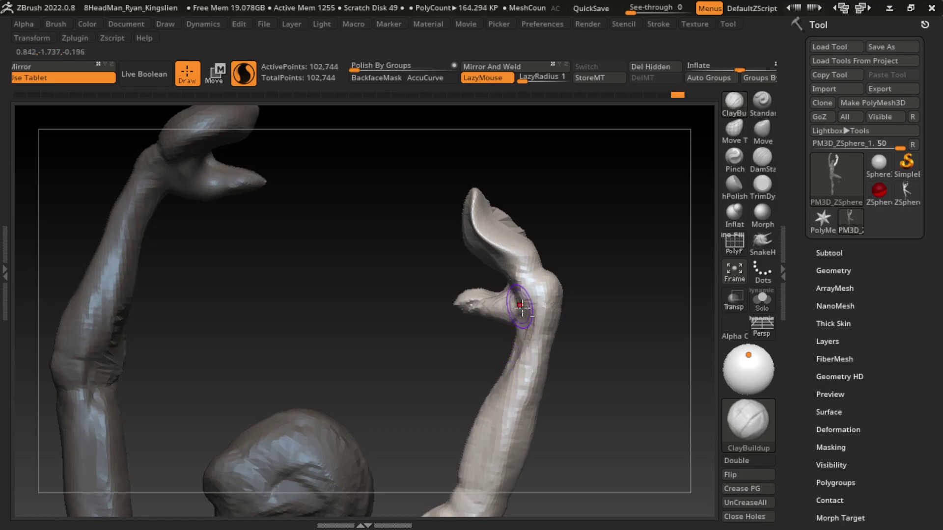
pyautogui.moveTo(535, 293)
pyautogui.mouseDown()
pyautogui.moveTo(491, 272)
pyautogui.moveTo(537, 316)
pyautogui.moveTo(528, 293)
pyautogui.moveTo(564, 290)
pyautogui.moveTo(569, 316)
pyautogui.moveTo(557, 288)
pyautogui.mouseUp()
pyautogui.press('s')
pyautogui.press('s')
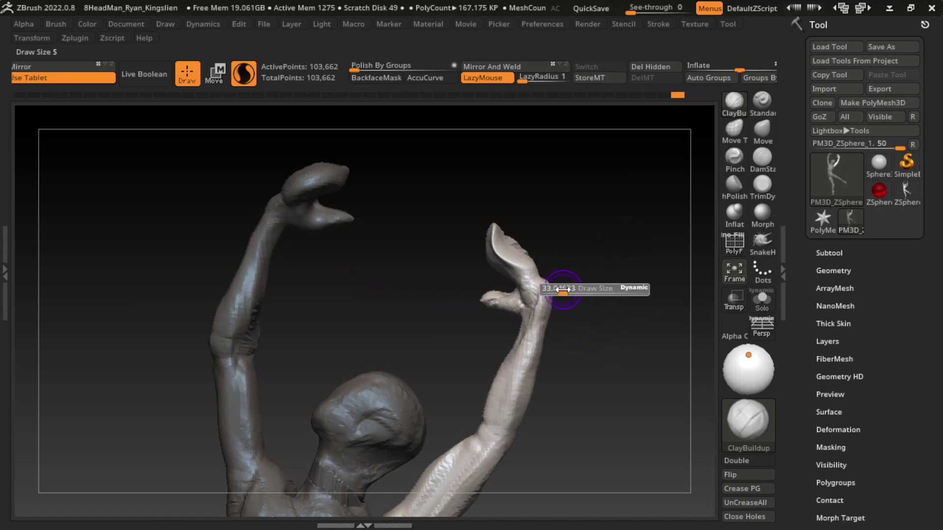
pyautogui.moveTo(598, 264)
pyautogui.mouseDown()
pyautogui.moveTo(594, 280)
pyautogui.moveTo(579, 280)
pyautogui.mouseUp()
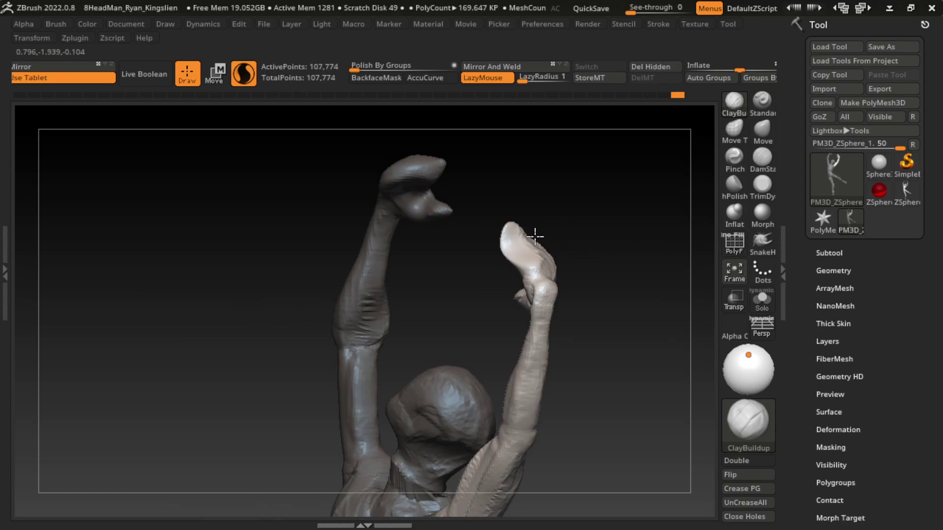
pyautogui.moveTo(559, 285)
pyautogui.mouseDown()
pyautogui.moveTo(666, 278)
pyautogui.moveTo(634, 272)
pyautogui.moveTo(639, 249)
pyautogui.moveTo(677, 303)
pyautogui.moveTo(608, 274)
pyautogui.moveTo(625, 226)
pyautogui.mouseUp()
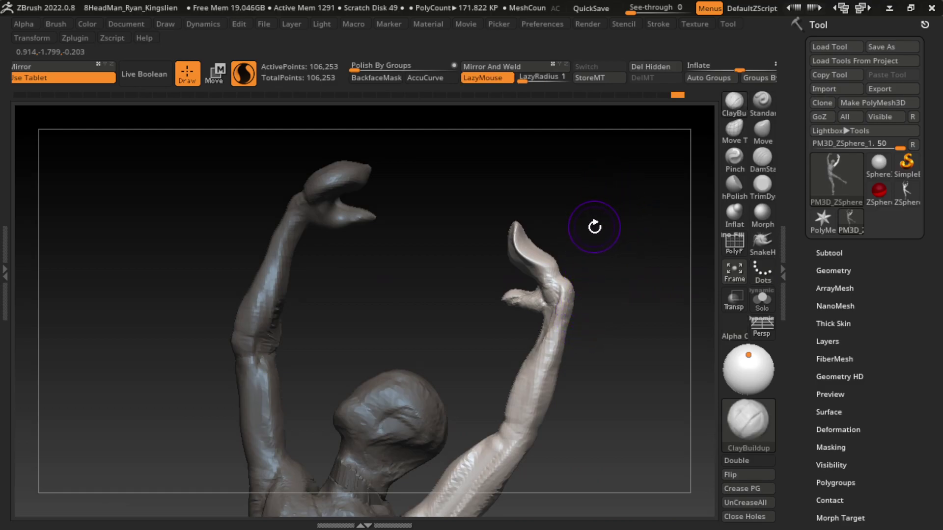
# Select the Move brush (BMV) and adjust the mask around the raised hand.
pyautogui.press('b')
pyautogui.press('m')
pyautogui.press('v')
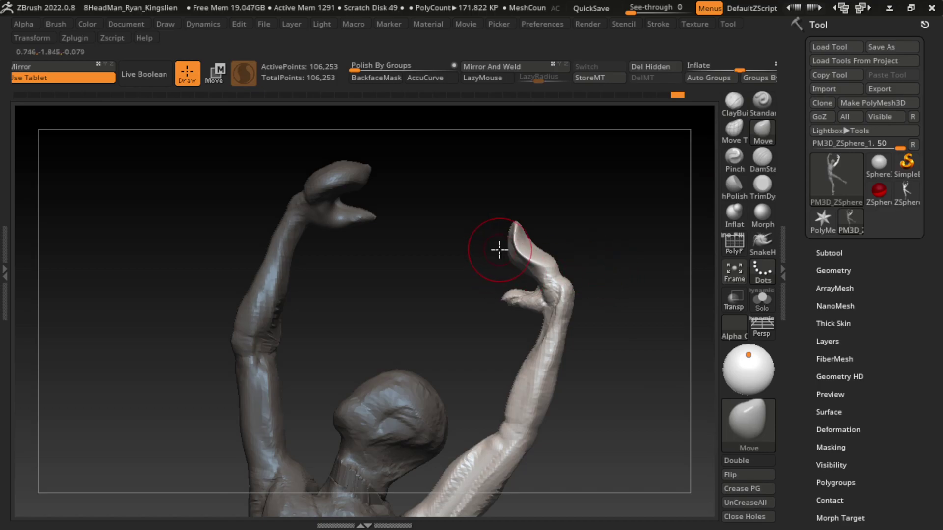
pyautogui.moveTo(486, 257)
pyautogui.mouseDown()
pyautogui.moveTo(612, 242)
pyautogui.moveTo(626, 337)
pyautogui.moveTo(562, 406)
pyautogui.moveTo(583, 339)
pyautogui.mouseUp()
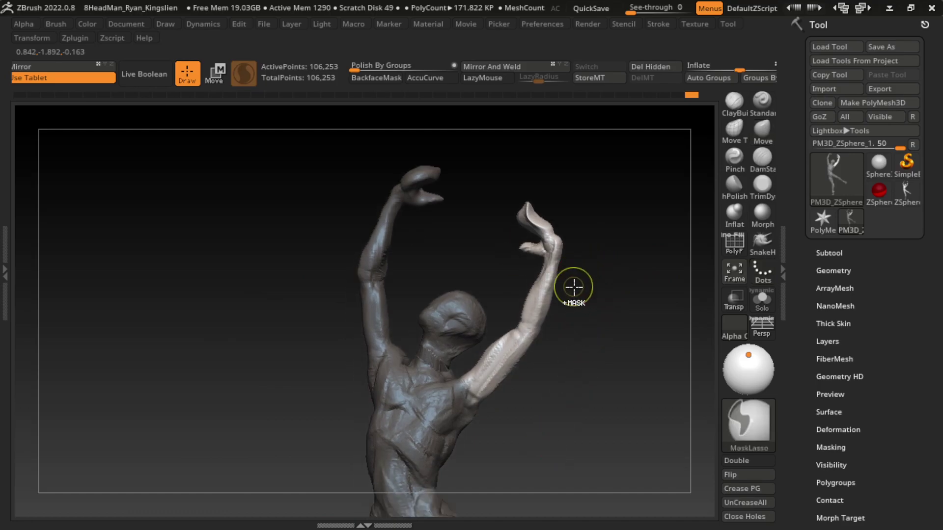
pyautogui.keyDown('ctrl'); pyautogui.click(565, 273); pyautogui.keyUp('ctrl')
pyautogui.keyDown('ctrl'); pyautogui.moveTo(609, 277); pyautogui.dragTo(584, 294); pyautogui.keyUp('ctrl')
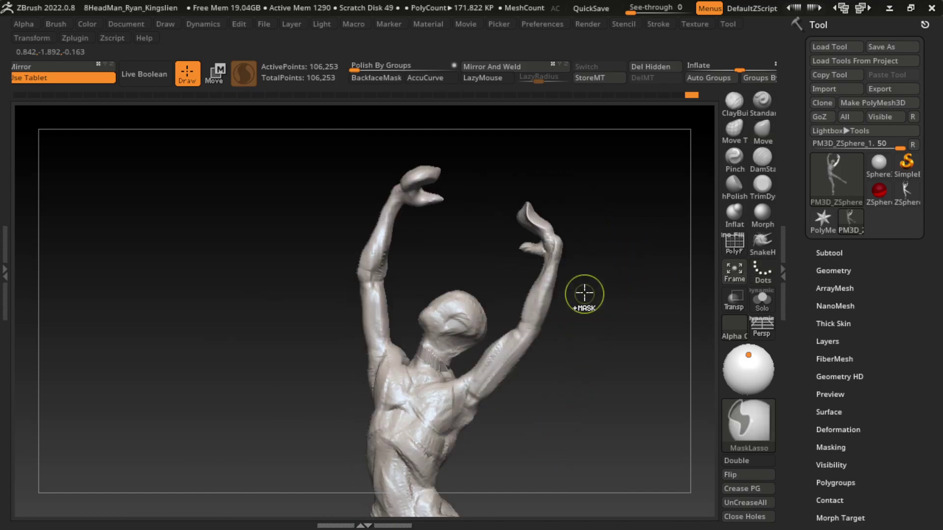
# Rotate and nudge the isolated raised hand up and right with transpose, then clear the mask.
pyautogui.press('w')
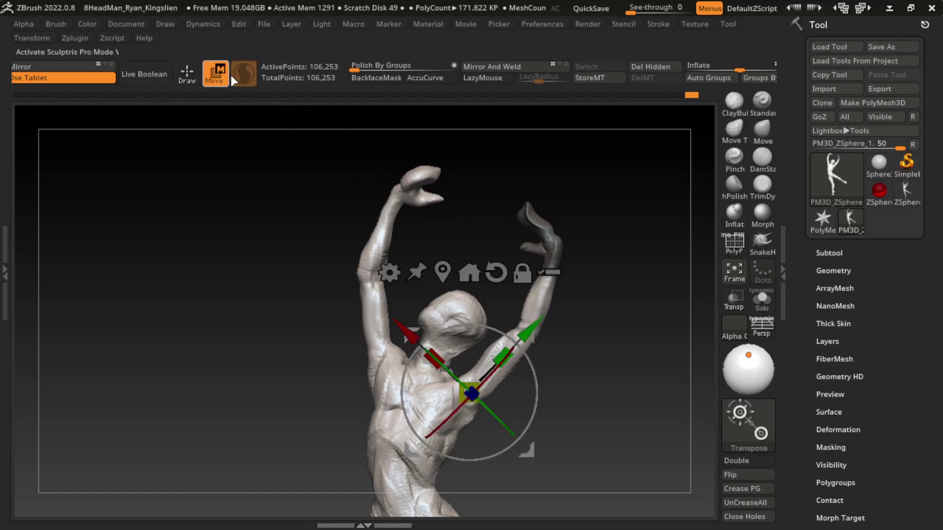
pyautogui.keyDown('ctrl'); pyautogui.click(545, 294); pyautogui.keyUp('ctrl')
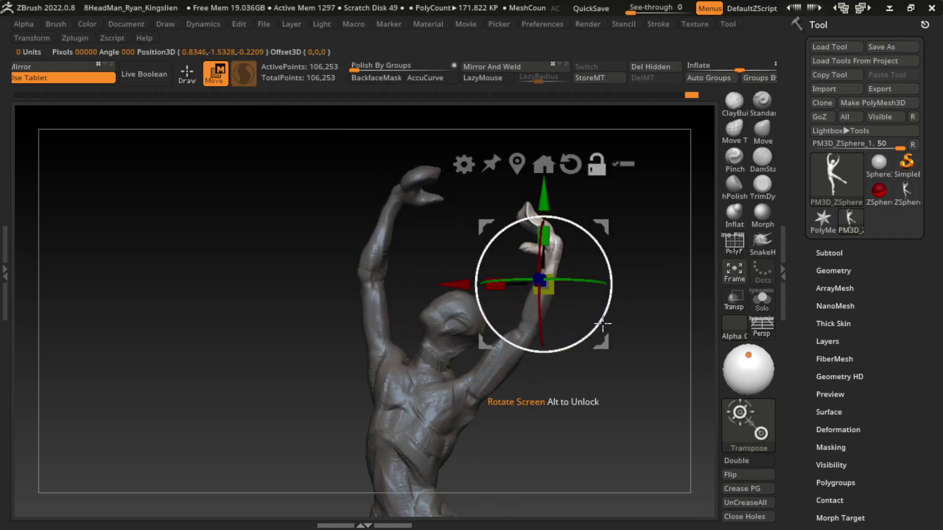
pyautogui.moveTo(611, 285)
pyautogui.mouseDown()
pyautogui.moveTo(605, 314)
pyautogui.moveTo(596, 301)
pyautogui.moveTo(614, 277)
pyautogui.mouseUp()
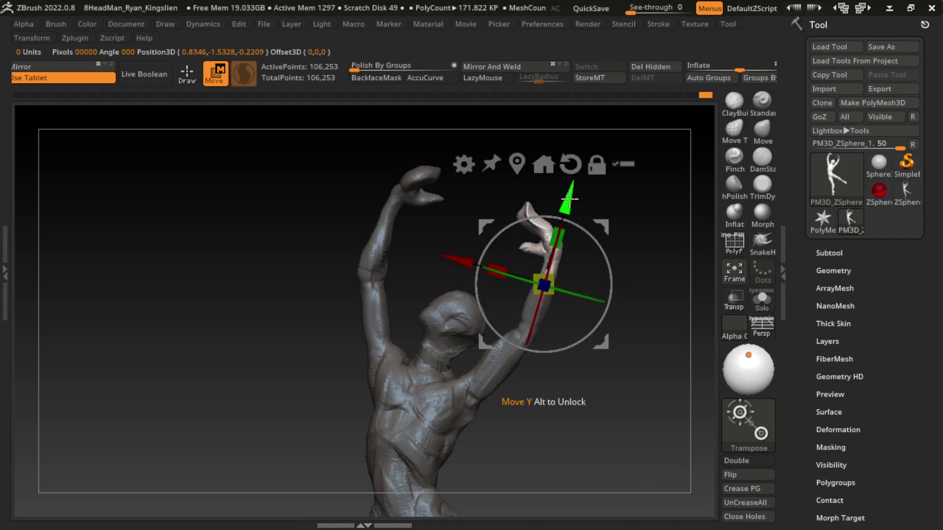
pyautogui.moveTo(565, 199); pyautogui.dragTo(567, 192)
pyautogui.moveTo(616, 258); pyautogui.dragTo(619, 255)
pyautogui.keyDown('ctrl'); pyautogui.click(356, 158); pyautogui.keyUp('ctrl')
pyautogui.press('q')
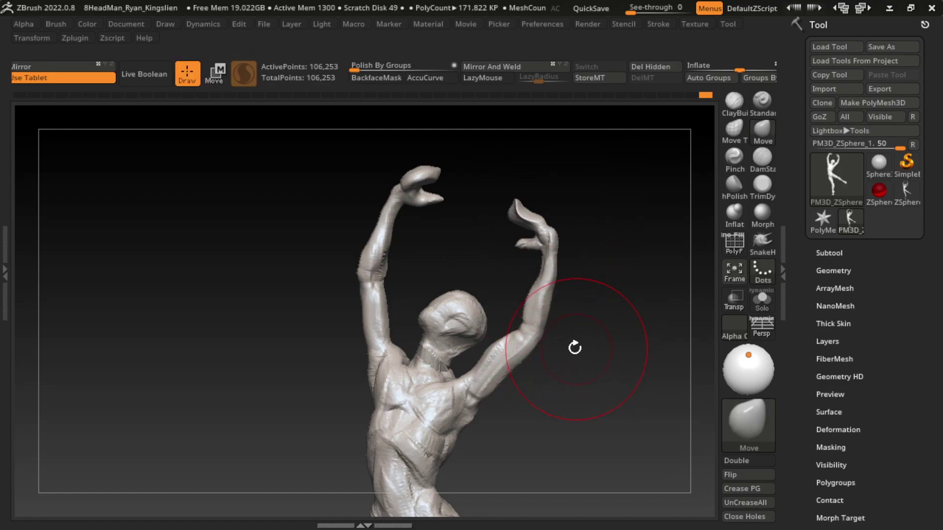
# Push a small dent into the inner left elbow with a tiny Move Topological brush.
pyautogui.press('b')
pyautogui.press('m')
pyautogui.press('t')
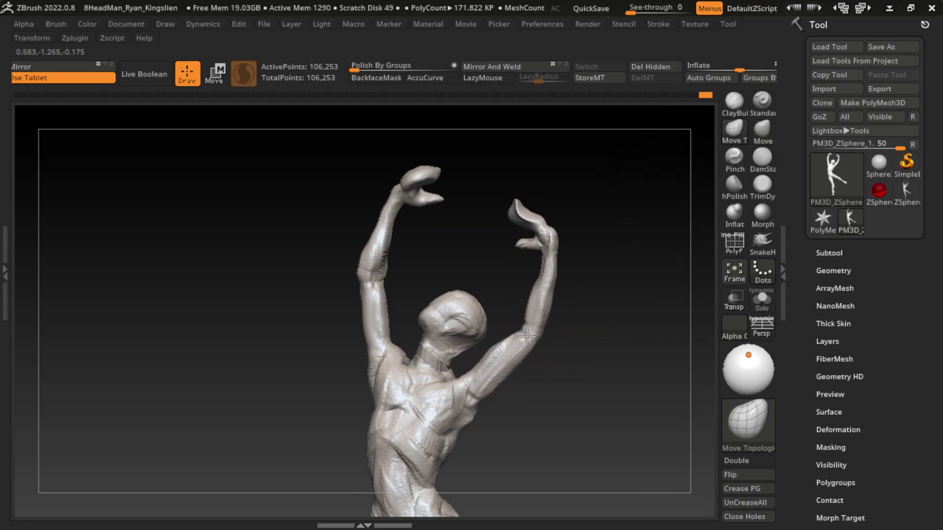
pyautogui.press('s')
pyautogui.moveTo(546, 267); pyautogui.dragTo(535, 267)
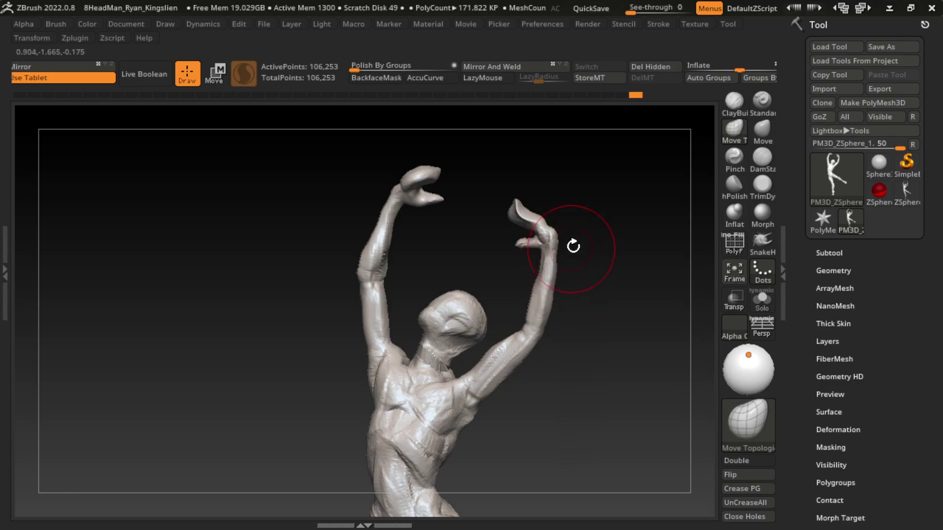
pyautogui.press('s')
pyautogui.moveTo(395, 246)
pyautogui.mouseDown()
pyautogui.moveTo(384, 278)
pyautogui.moveTo(350, 281)
pyautogui.mouseUp()
# Mask across the torso and shift the raised hand vertically with the transpose Y arrow.
pyautogui.moveTo(662, 318)
pyautogui.mouseDown()
pyautogui.moveTo(506, 329)
pyautogui.moveTo(628, 273)
pyautogui.mouseUp()
pyautogui.moveTo(604, 306)
pyautogui.mouseDown()
pyautogui.moveTo(614, 303)
pyautogui.moveTo(603, 318)
pyautogui.mouseUp()
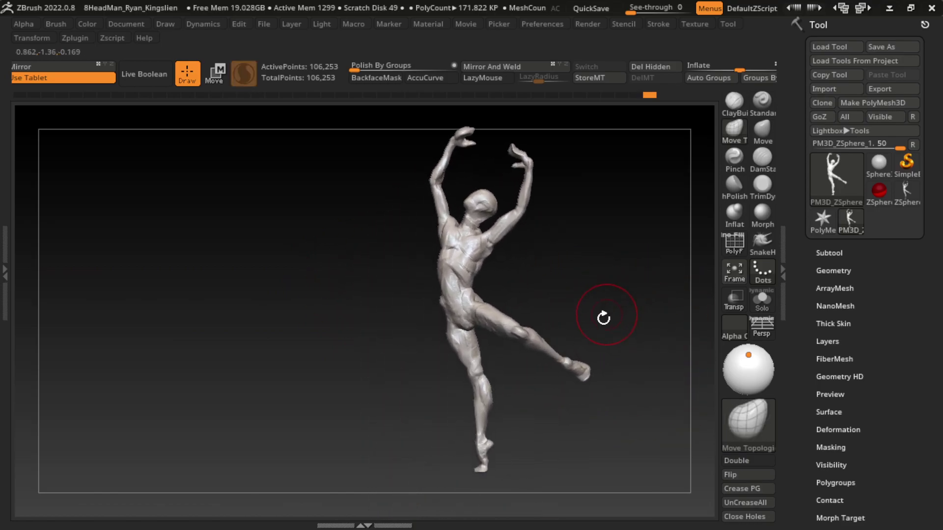
pyautogui.moveTo(529, 260)
pyautogui.mouseDown()
pyautogui.moveTo(539, 267)
pyautogui.moveTo(505, 310)
pyautogui.moveTo(598, 298)
pyautogui.mouseUp()
pyautogui.moveTo(533, 387)
pyautogui.keyDown('ctrl'); pyautogui.mouseDown()
pyautogui.moveTo(425, 255)
pyautogui.moveTo(537, 280)
pyautogui.moveTo(384, 328)
pyautogui.mouseUp(); pyautogui.keyUp('ctrl')
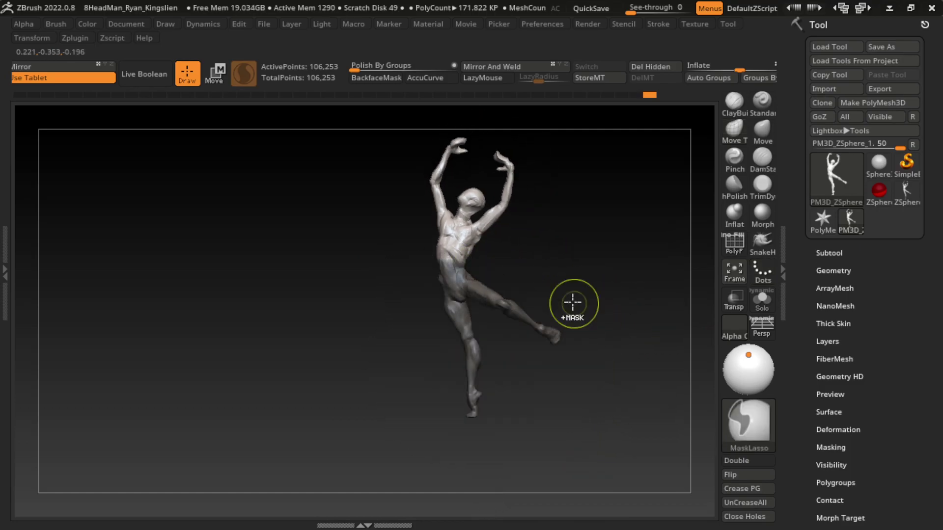
pyautogui.press('w')
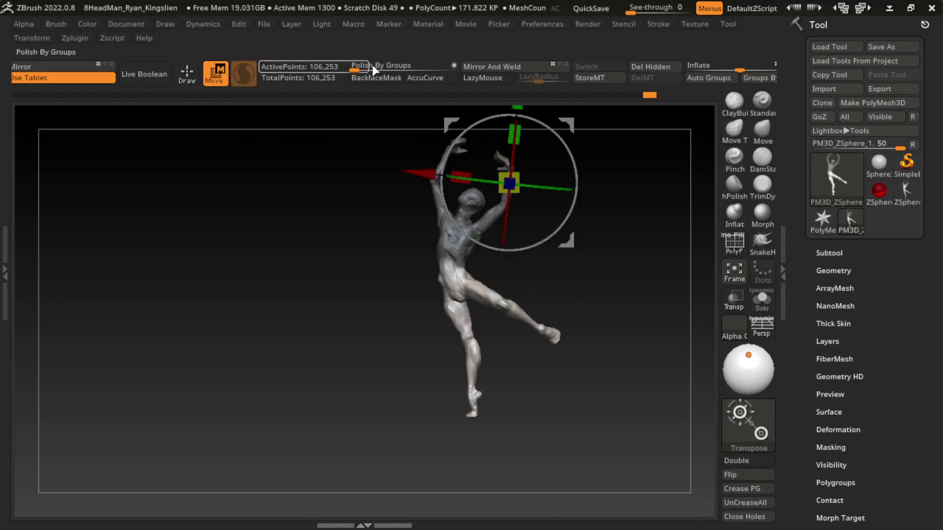
pyautogui.moveTo(520, 300); pyautogui.dragTo(554, 201)
pyautogui.keyDown('alt'); pyautogui.moveTo(623, 135); pyautogui.dragTo(573, 265); pyautogui.keyUp('alt')
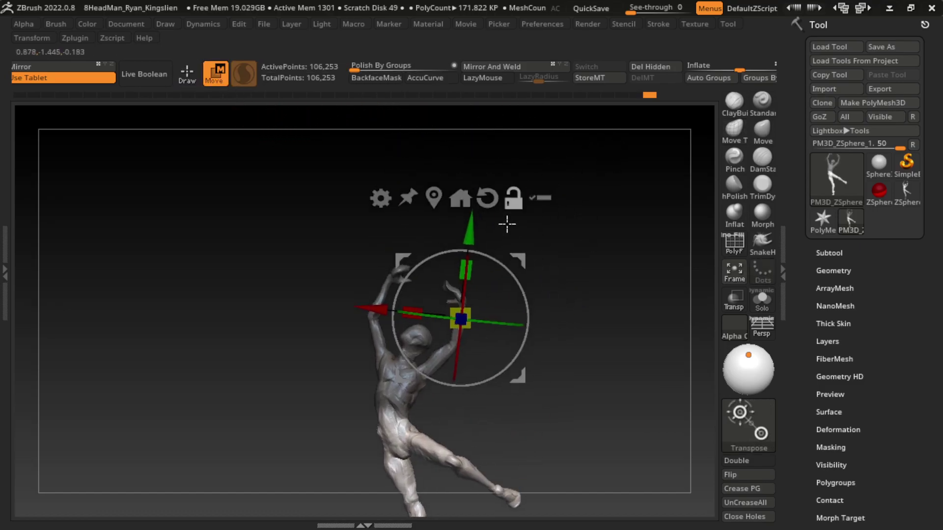
pyautogui.moveTo(461, 229); pyautogui.dragTo(466, 226)
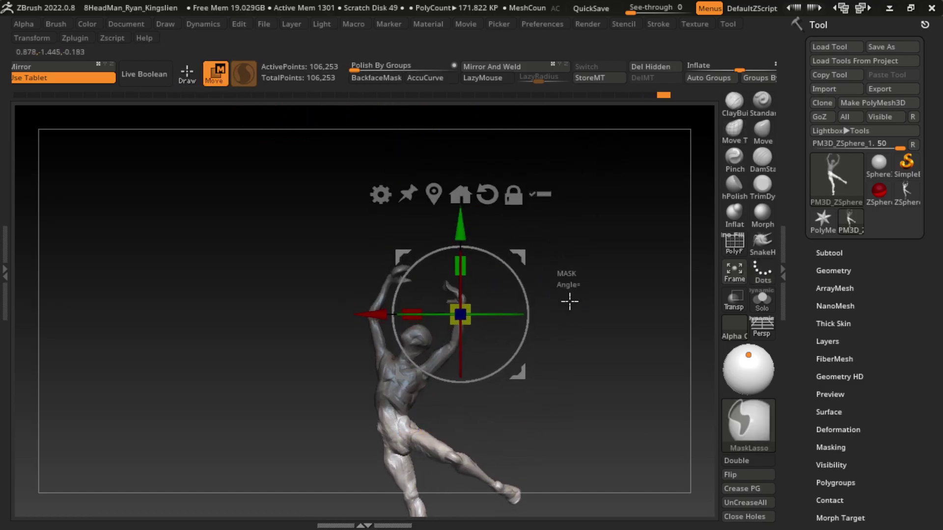
pyautogui.moveTo(568, 301)
pyautogui.mouseDown()
pyautogui.moveTo(569, 347)
pyautogui.moveTo(575, 337)
pyautogui.mouseUp()
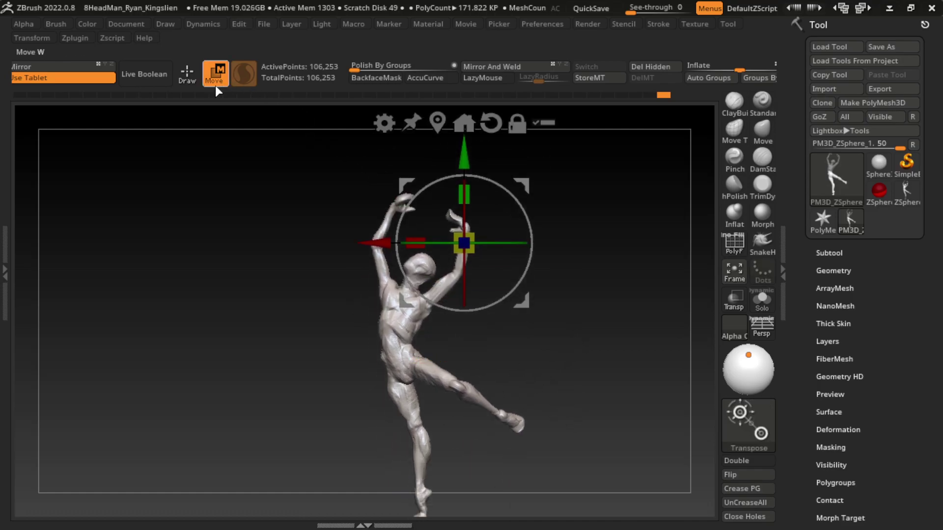
pyautogui.press('q')
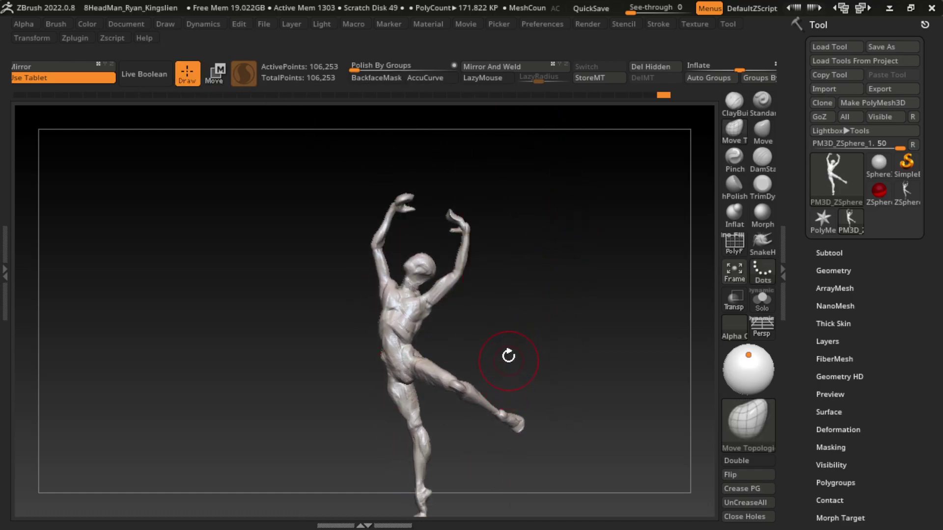
# Build up ClayBuildup strokes across the lower back and flank.
pyautogui.keyDown('alt'); pyautogui.moveTo(473, 317); pyautogui.dragTo(530, 429); pyautogui.keyUp('alt')
pyautogui.press('s')
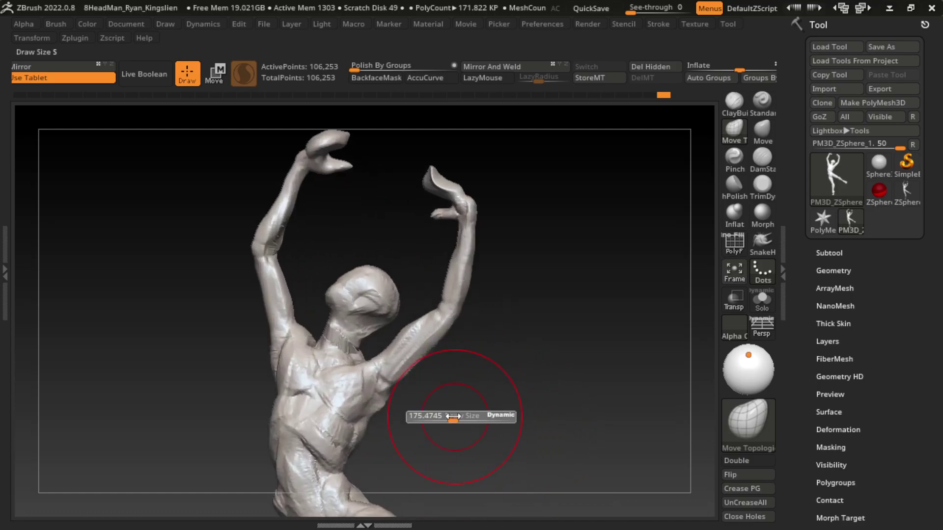
pyautogui.moveTo(411, 446); pyautogui.dragTo(444, 429)
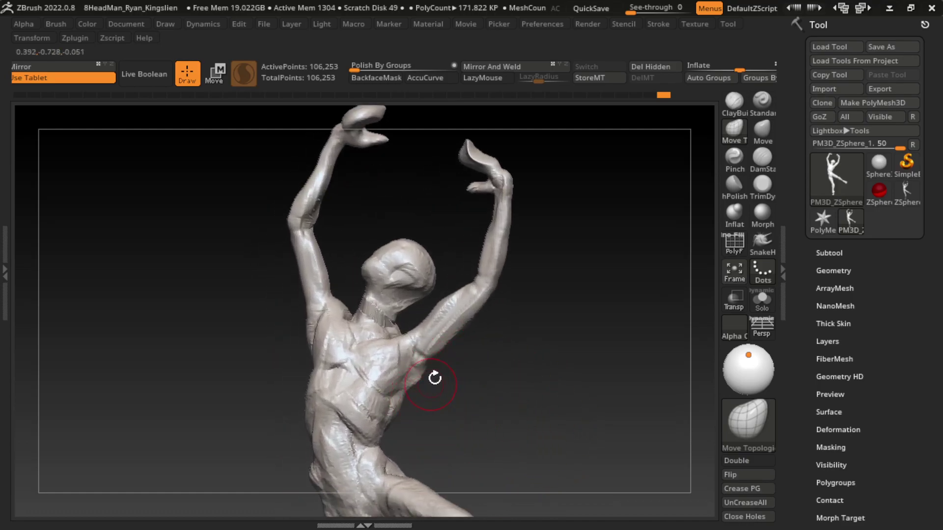
pyautogui.click(731, 118)
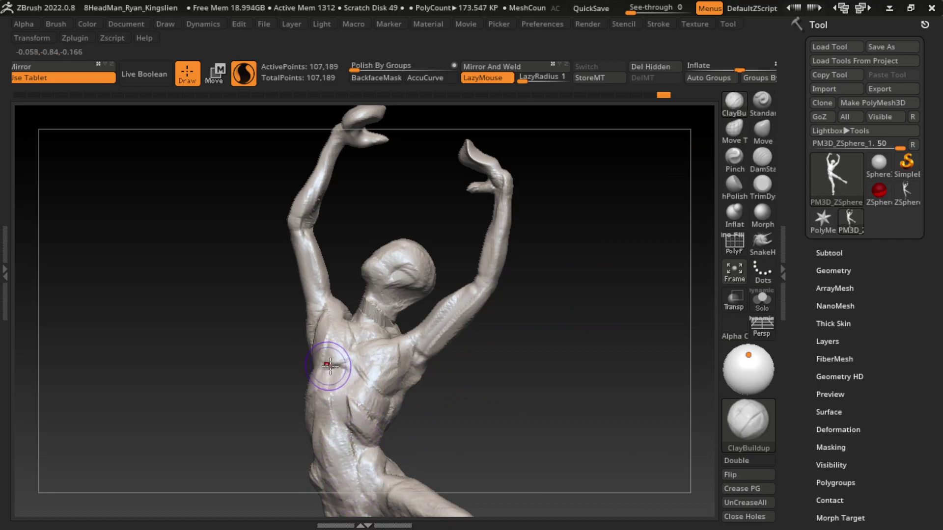
pyautogui.moveTo(337, 347)
pyautogui.mouseDown()
pyautogui.moveTo(367, 420)
pyautogui.moveTo(378, 427)
pyautogui.moveTo(356, 400)
pyautogui.moveTo(400, 427)
pyautogui.moveTo(350, 411)
pyautogui.mouseUp()
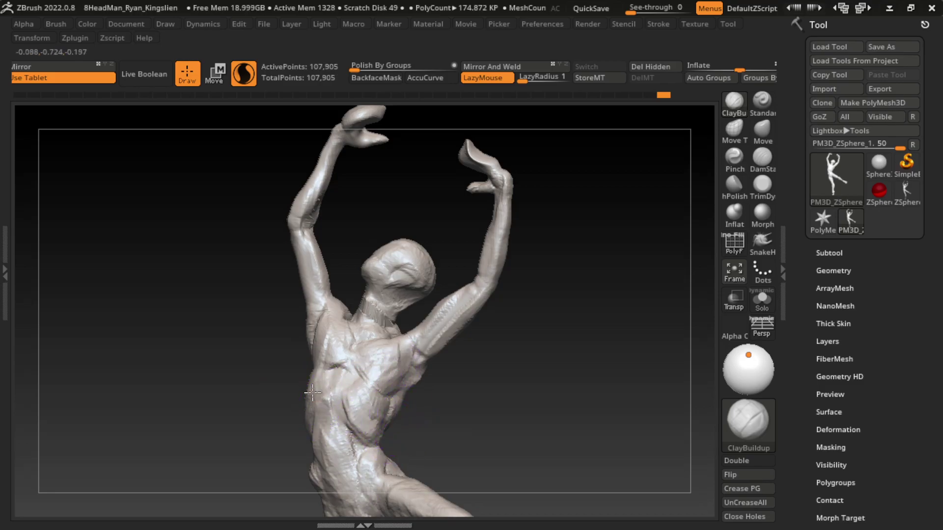
pyautogui.moveTo(442, 378)
pyautogui.mouseDown()
pyautogui.moveTo(453, 383)
pyautogui.moveTo(343, 385)
pyautogui.mouseUp()
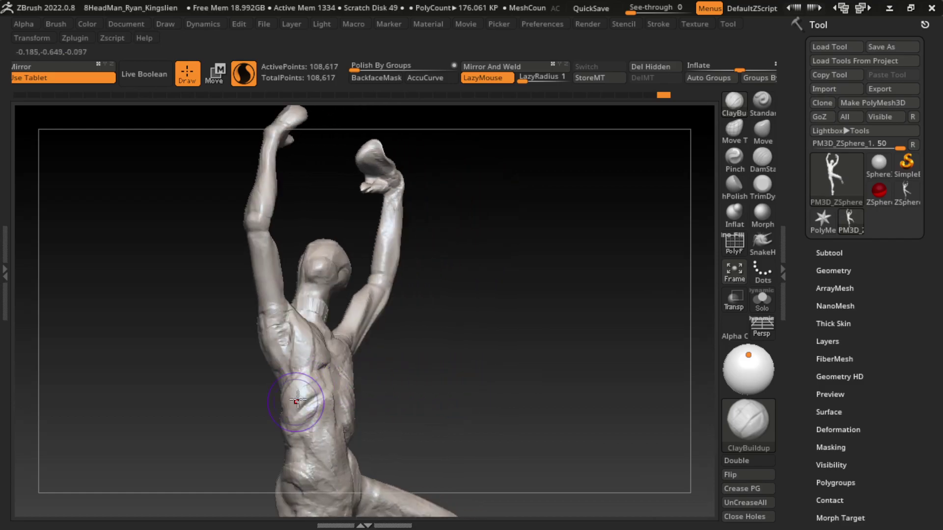
pyautogui.moveTo(428, 400)
pyautogui.mouseDown()
pyautogui.moveTo(375, 390)
pyautogui.moveTo(377, 418)
pyautogui.moveTo(326, 379)
pyautogui.moveTo(379, 424)
pyautogui.moveTo(344, 408)
pyautogui.moveTo(333, 353)
pyautogui.mouseUp()
# Add a small clay stroke on the lower back with a smaller brush, checking back and side views.
pyautogui.press('s')
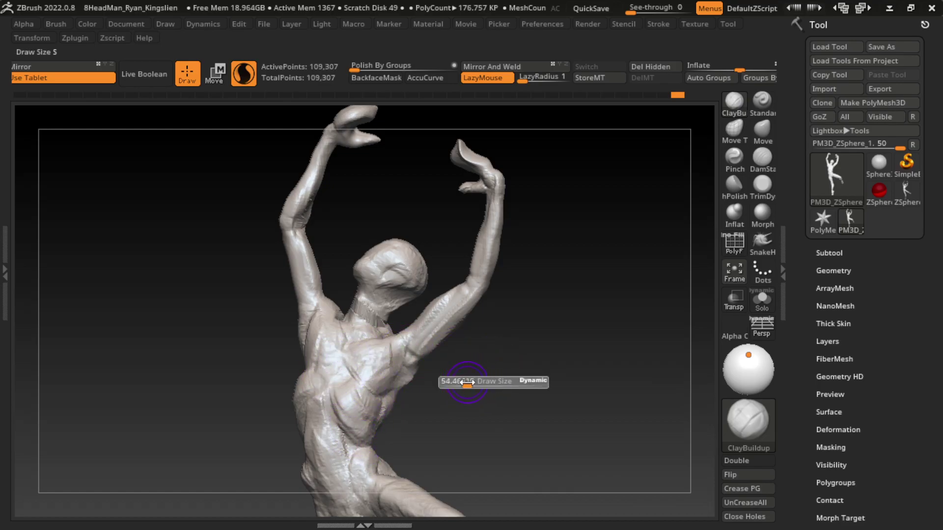
pyautogui.moveTo(467, 383); pyautogui.dragTo(457, 383)
pyautogui.moveTo(467, 423)
pyautogui.mouseDown()
pyautogui.moveTo(400, 414)
pyautogui.moveTo(393, 398)
pyautogui.mouseUp()
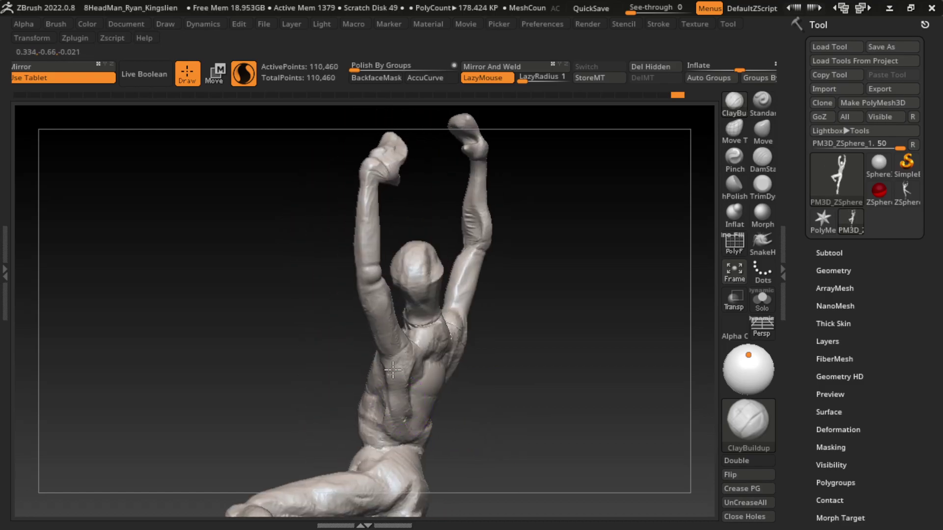
pyautogui.moveTo(496, 413); pyautogui.dragTo(541, 397)
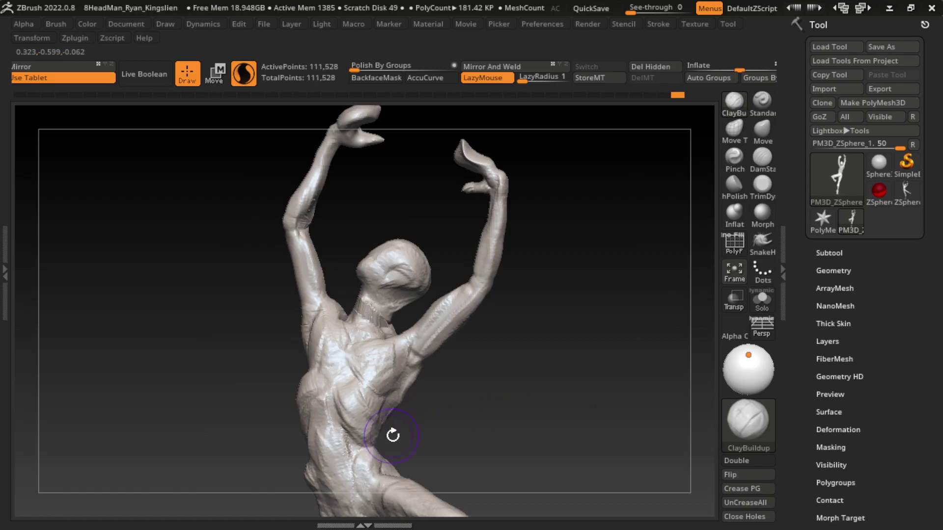
pyautogui.moveTo(392, 375)
pyautogui.mouseDown()
pyautogui.moveTo(495, 407)
pyautogui.moveTo(600, 385)
pyautogui.mouseUp()
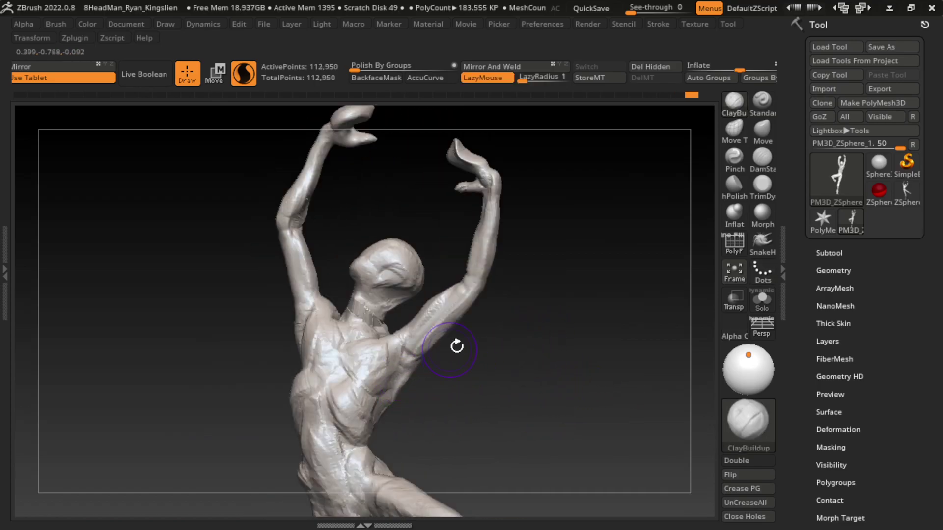
pyautogui.moveTo(457, 343); pyautogui.dragTo(425, 363)
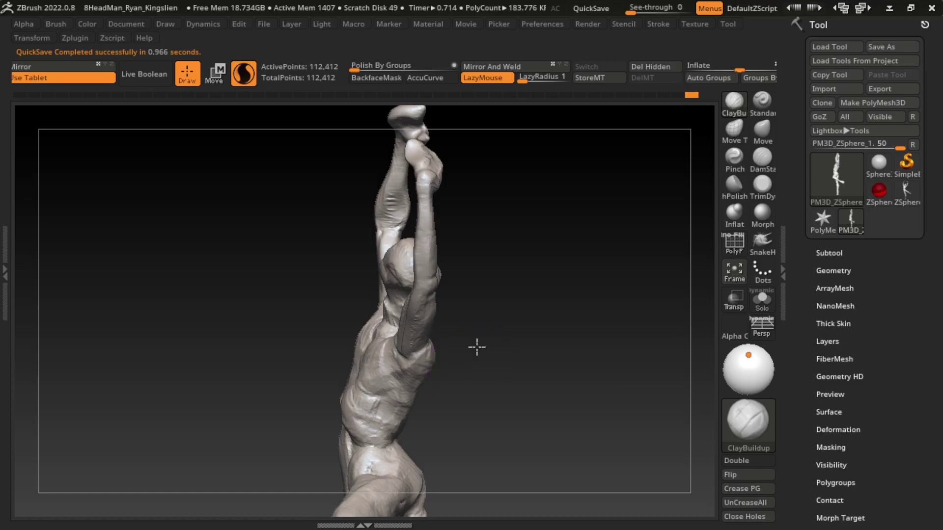
pyautogui.moveTo(476, 344)
pyautogui.mouseDown()
pyautogui.moveTo(417, 368)
pyautogui.moveTo(584, 271)
pyautogui.mouseUp()
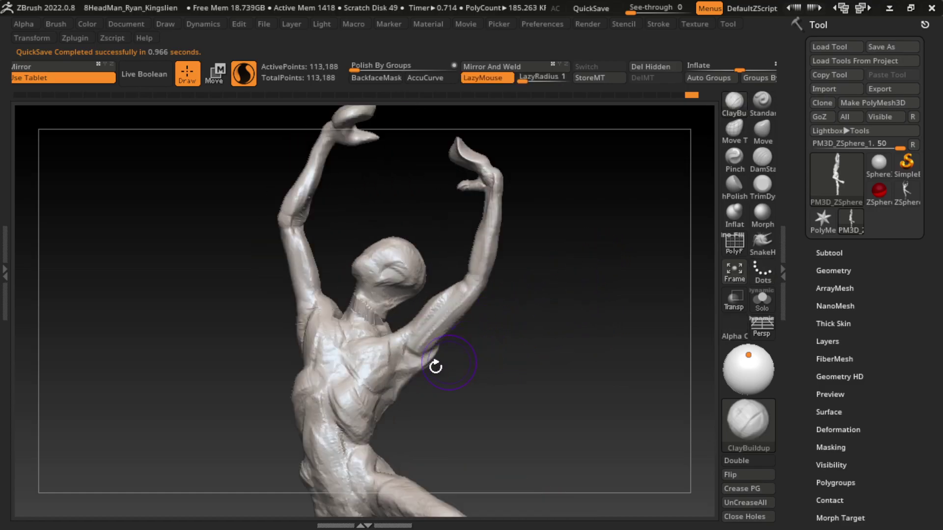
# Undo the last clay stroke and reshape the mesh near the armpit.
pyautogui.hotkey('ctrl', 'z')
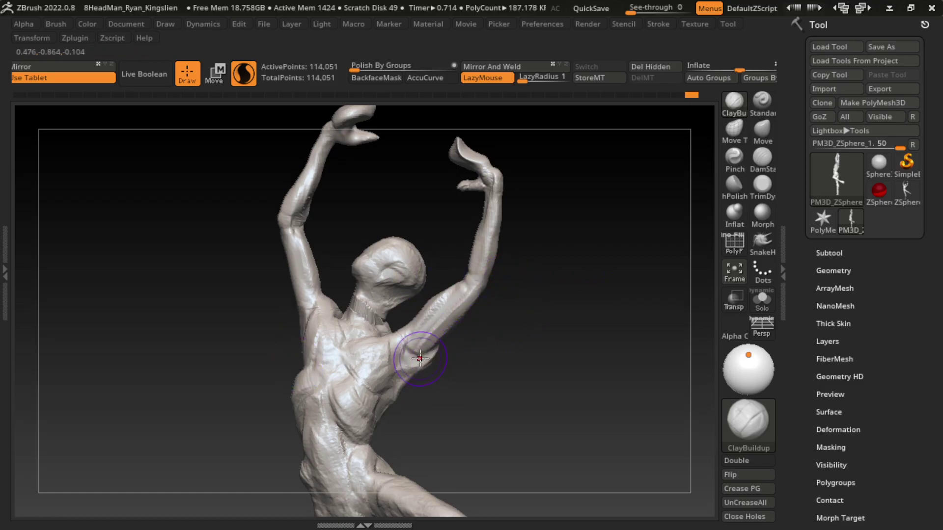
pyautogui.keyDown('shift'); pyautogui.moveTo(436, 345); pyautogui.dragTo(408, 348); pyautogui.keyUp('shift')
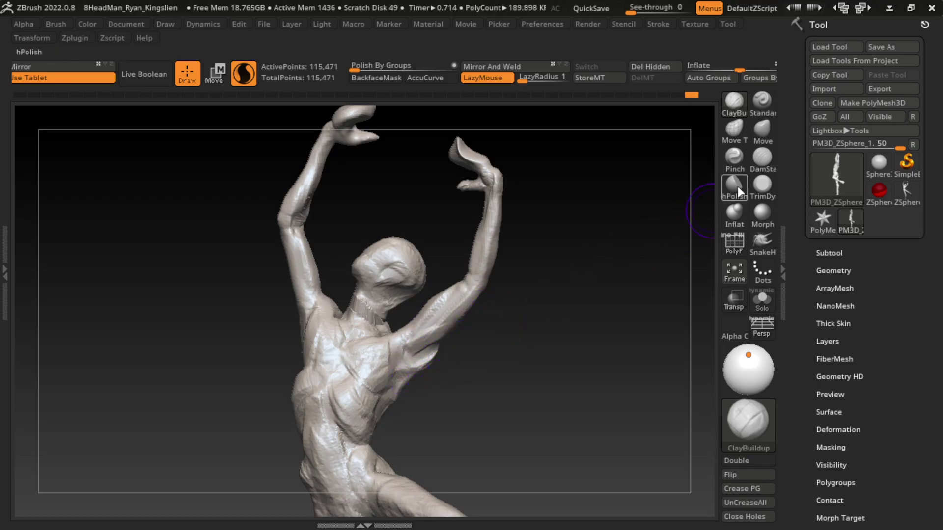
pyautogui.press('b')
pyautogui.press('m')
pyautogui.press('v')
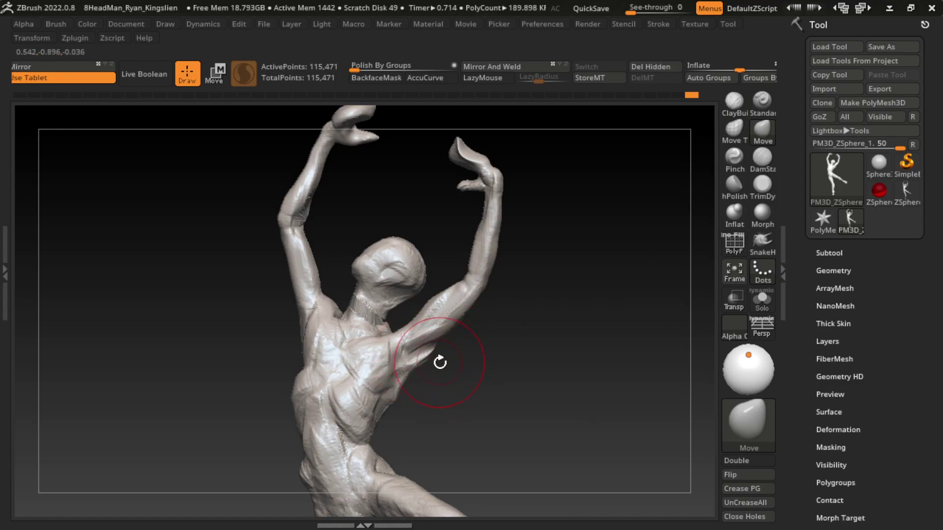
# Build up clay on the neck, upper back and along the raised arm.
pyautogui.press('b')
pyautogui.press('c')
pyautogui.press('b')
pyautogui.moveTo(489, 361); pyautogui.dragTo(540, 316)
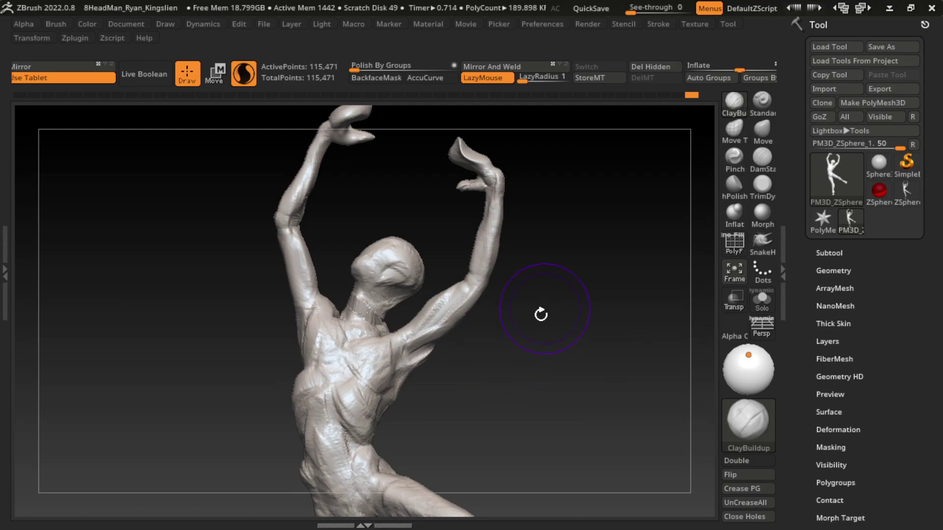
pyautogui.moveTo(351, 324); pyautogui.dragTo(361, 300)
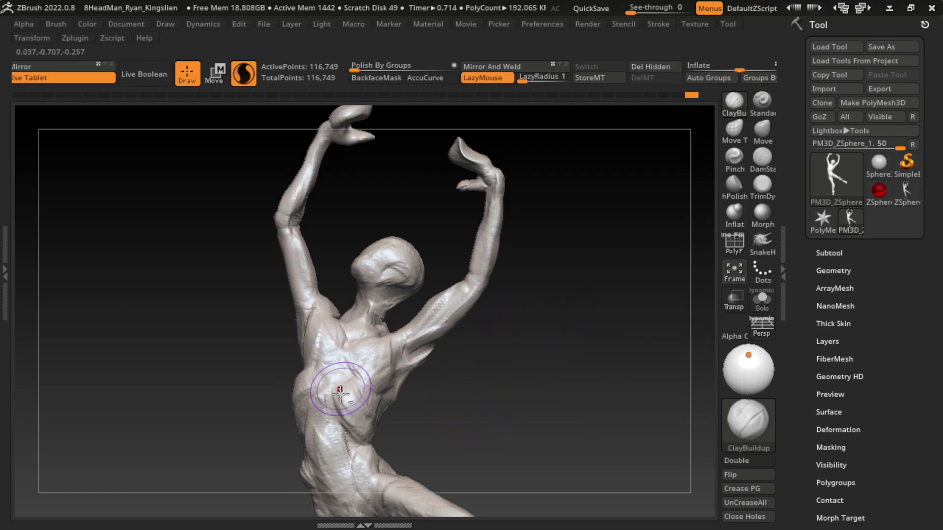
pyautogui.moveTo(358, 334)
pyautogui.mouseDown()
pyautogui.moveTo(372, 304)
pyautogui.moveTo(356, 298)
pyautogui.moveTo(368, 324)
pyautogui.moveTo(374, 317)
pyautogui.moveTo(372, 333)
pyautogui.moveTo(381, 314)
pyautogui.mouseUp()
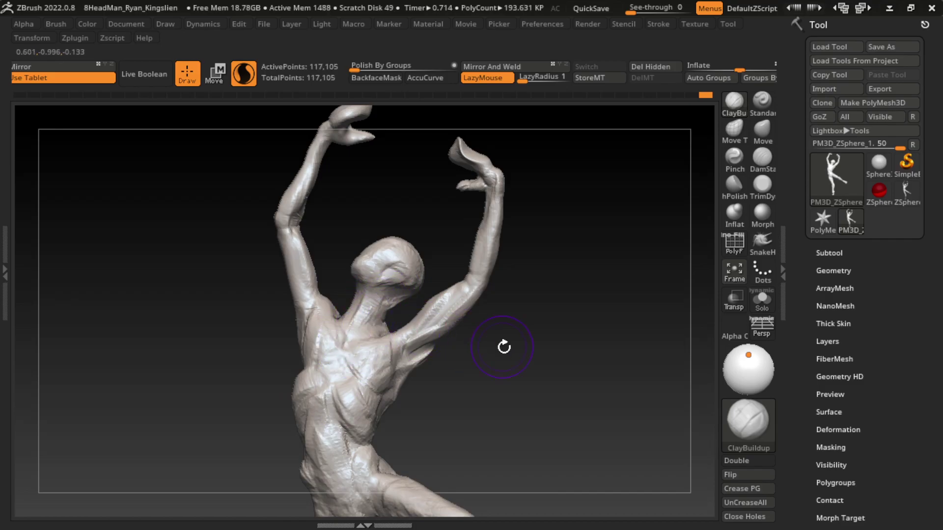
pyautogui.moveTo(505, 343)
pyautogui.mouseDown()
pyautogui.moveTo(423, 334)
pyautogui.moveTo(400, 327)
pyautogui.moveTo(408, 315)
pyautogui.mouseUp()
pyautogui.moveTo(491, 339)
pyautogui.mouseDown()
pyautogui.moveTo(564, 333)
pyautogui.moveTo(582, 305)
pyautogui.mouseUp()
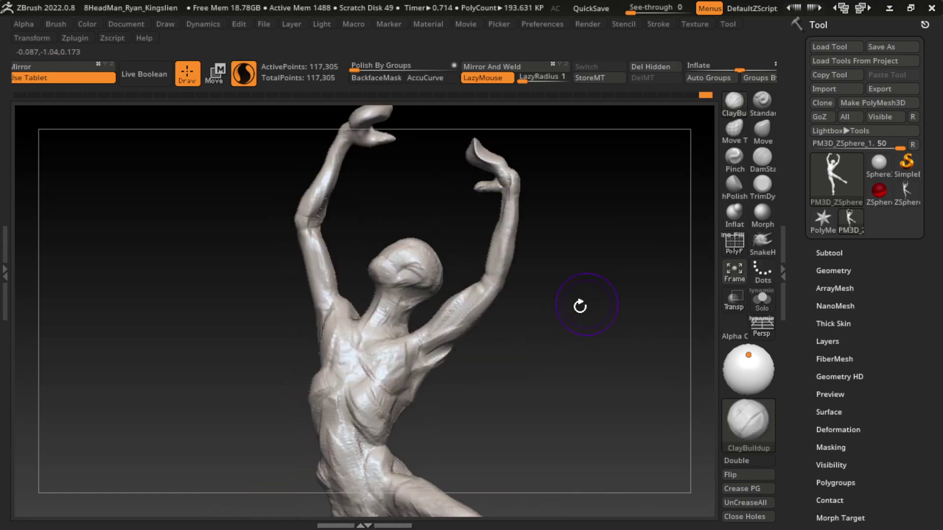
pyautogui.moveTo(408, 305); pyautogui.dragTo(511, 231)
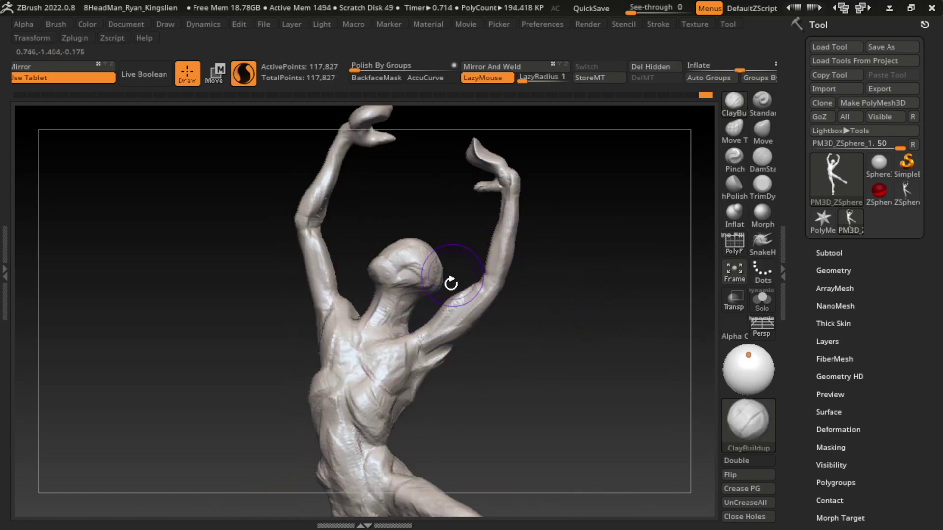
# Add a short clay stroke near the neck with a smaller brush, then set a half-size Move Topological brush.
pyautogui.press('s')
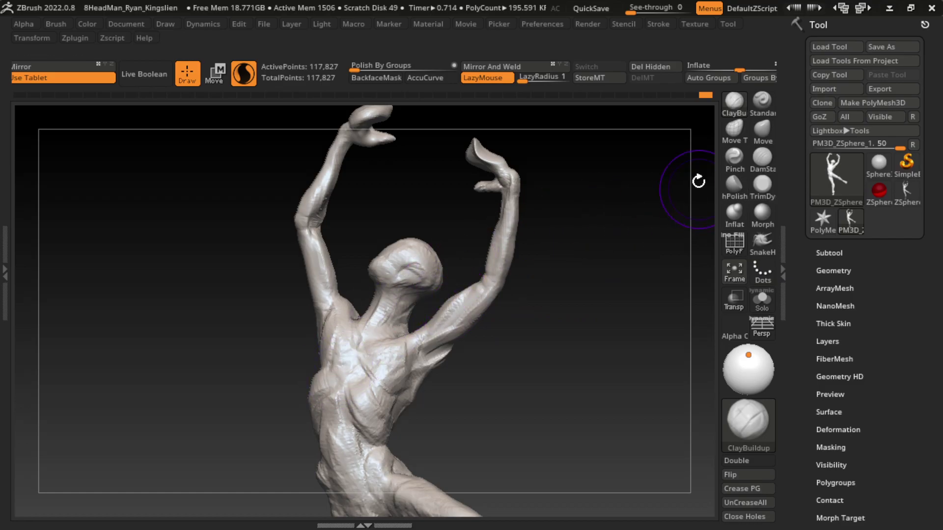
pyautogui.press('s')
pyautogui.moveTo(511, 321); pyautogui.dragTo(496, 320)
pyautogui.moveTo(445, 271)
pyautogui.mouseDown()
pyautogui.moveTo(410, 331)
pyautogui.moveTo(432, 315)
pyautogui.moveTo(400, 316)
pyautogui.mouseUp()
pyautogui.click(763, 129)
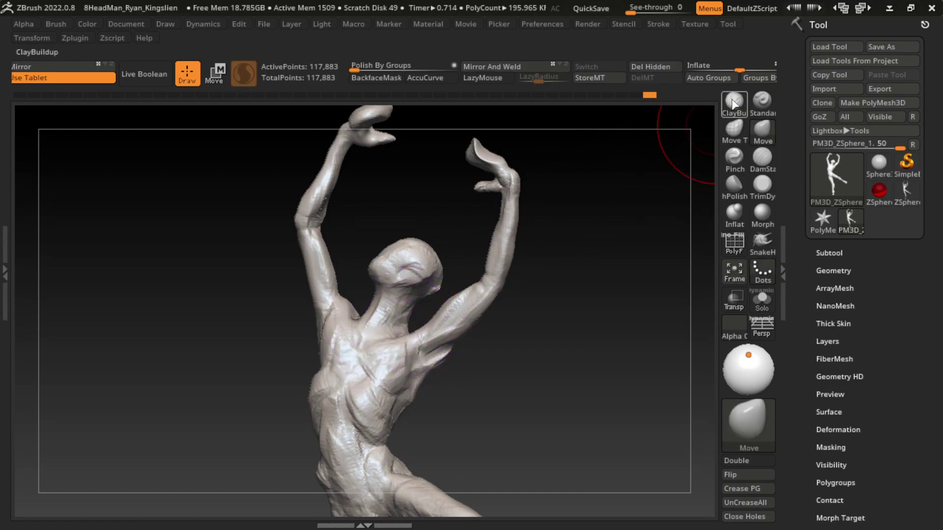
pyautogui.click(735, 129)
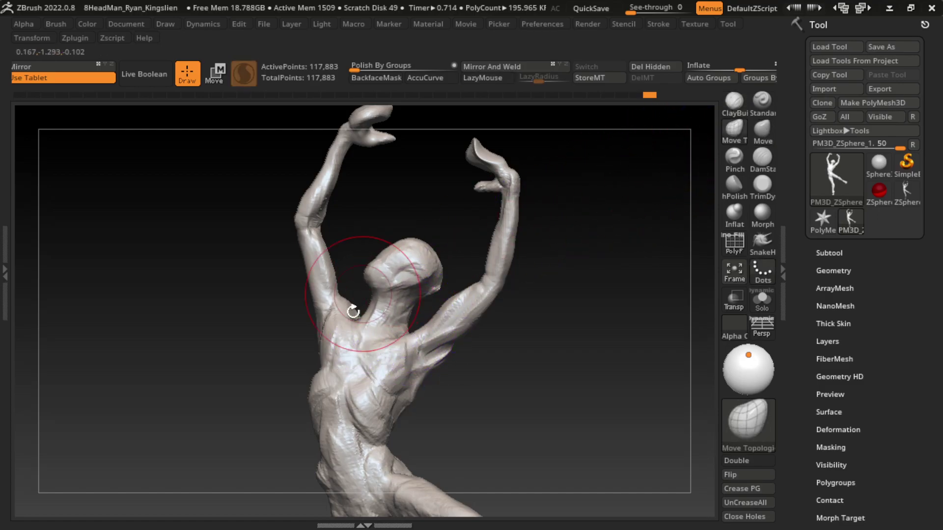
pyautogui.press('s')
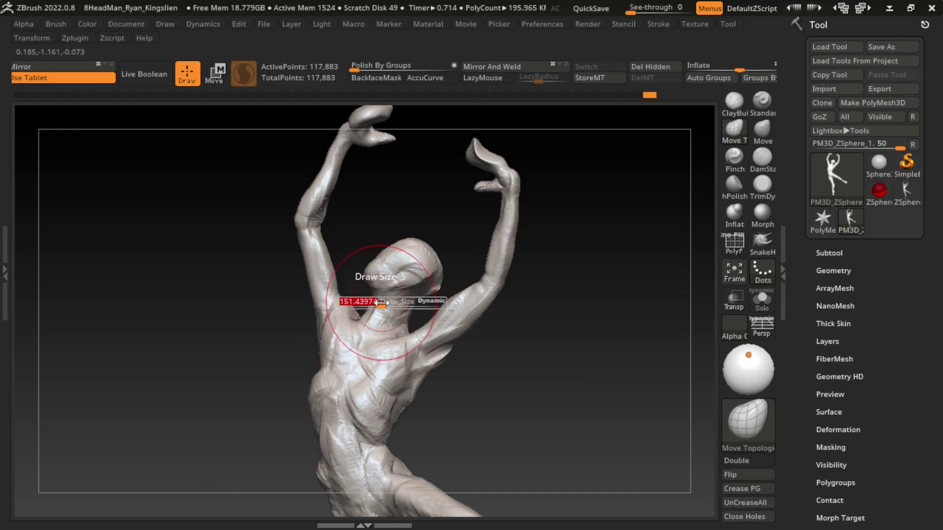
pyautogui.moveTo(382, 303); pyautogui.dragTo(361, 303)
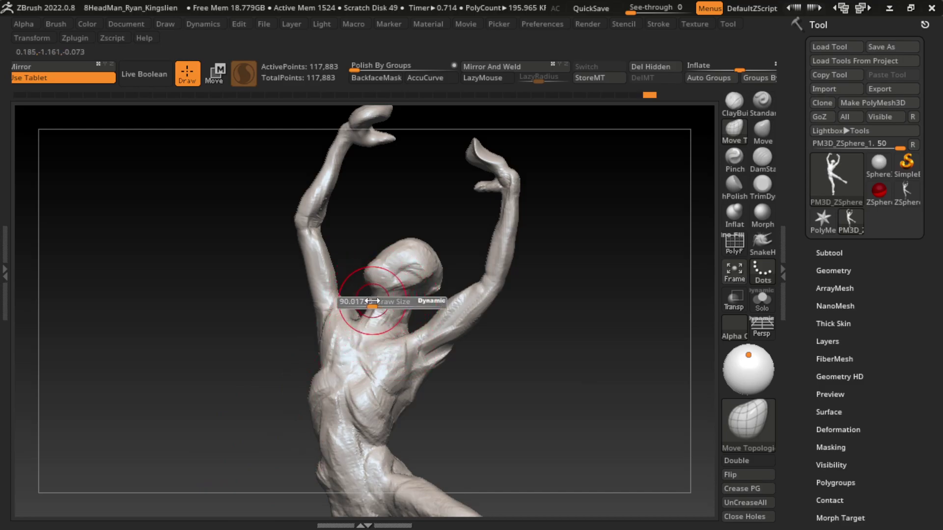
# Flatten the left chest and shoulder, then nudge the face and jaw slightly downward.
pyautogui.click(763, 184)
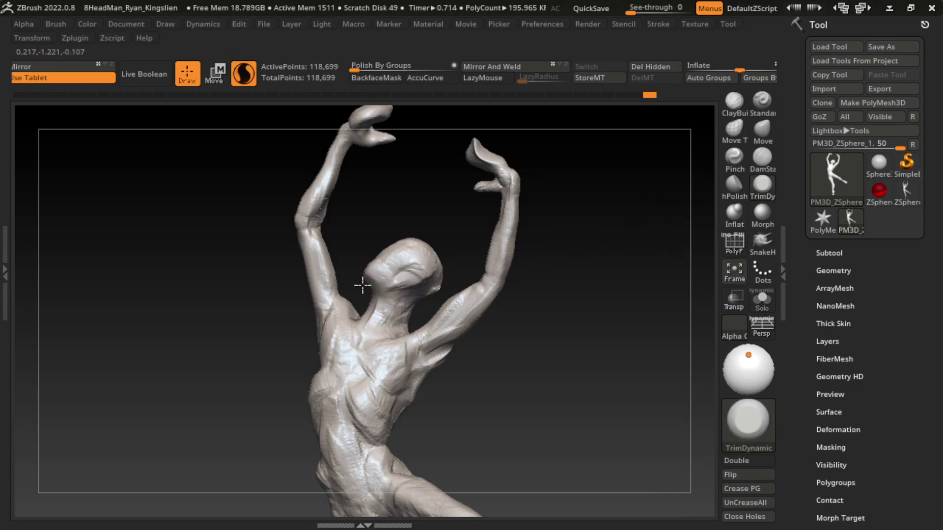
pyautogui.moveTo(389, 293)
pyautogui.mouseDown()
pyautogui.moveTo(337, 379)
pyautogui.moveTo(343, 393)
pyautogui.mouseUp()
pyautogui.click(751, 137)
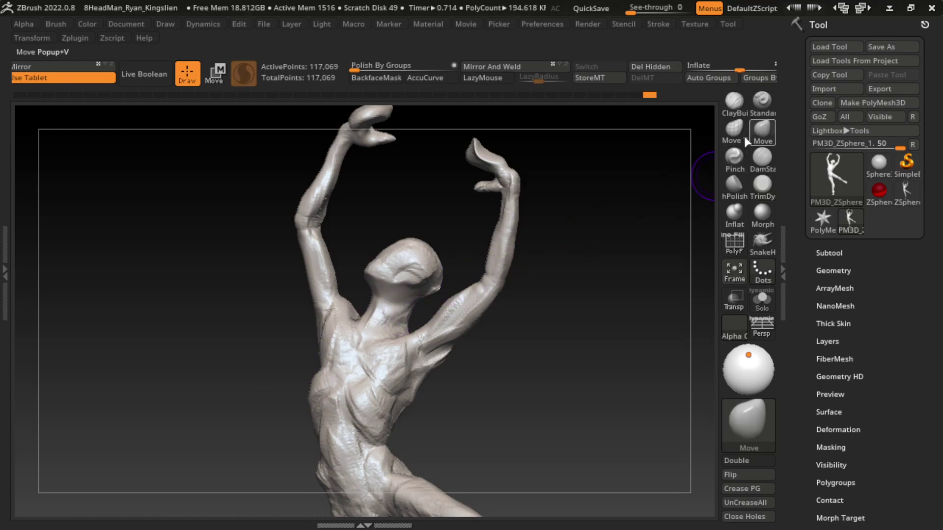
pyautogui.moveTo(397, 284); pyautogui.dragTo(398, 293)
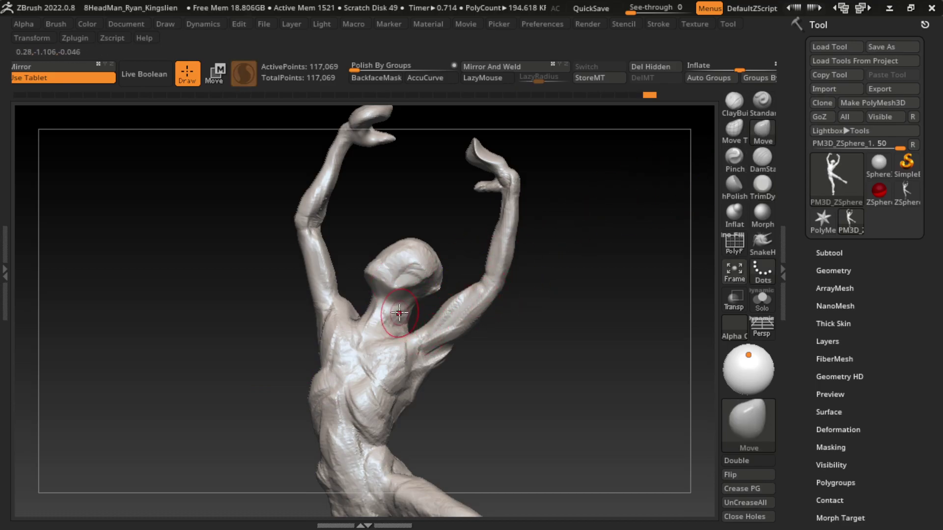
# Switch to Move Topological and orbit the figure to check the result.
pyautogui.click(734, 128)
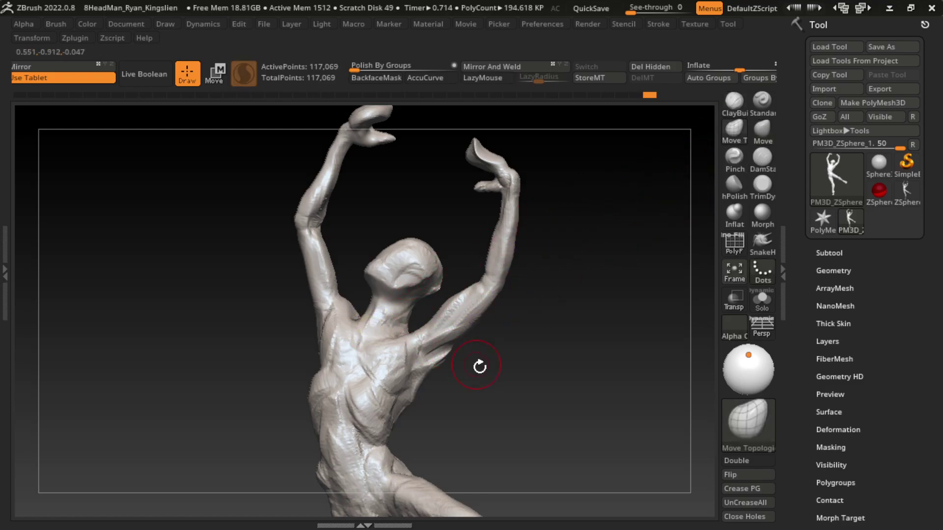
pyautogui.moveTo(480, 371); pyautogui.dragTo(472, 361)
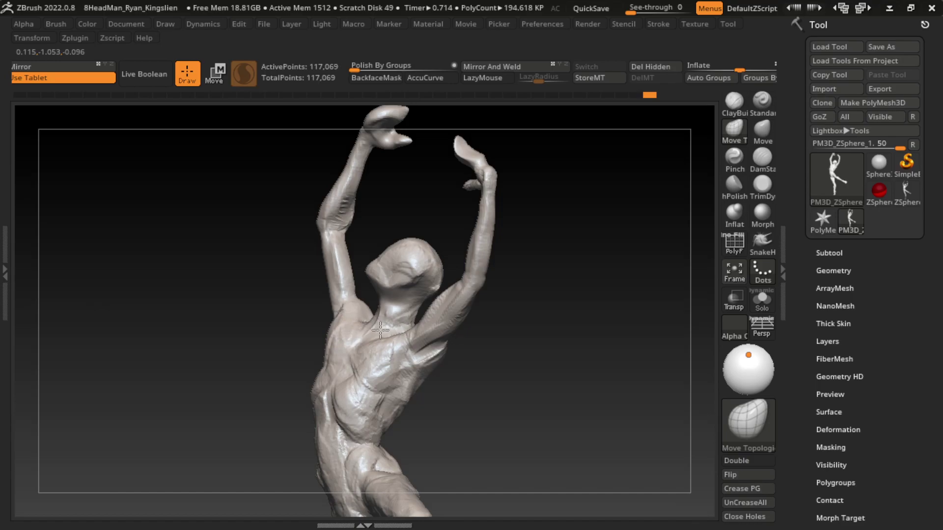
pyautogui.moveTo(565, 347); pyautogui.dragTo(495, 368)
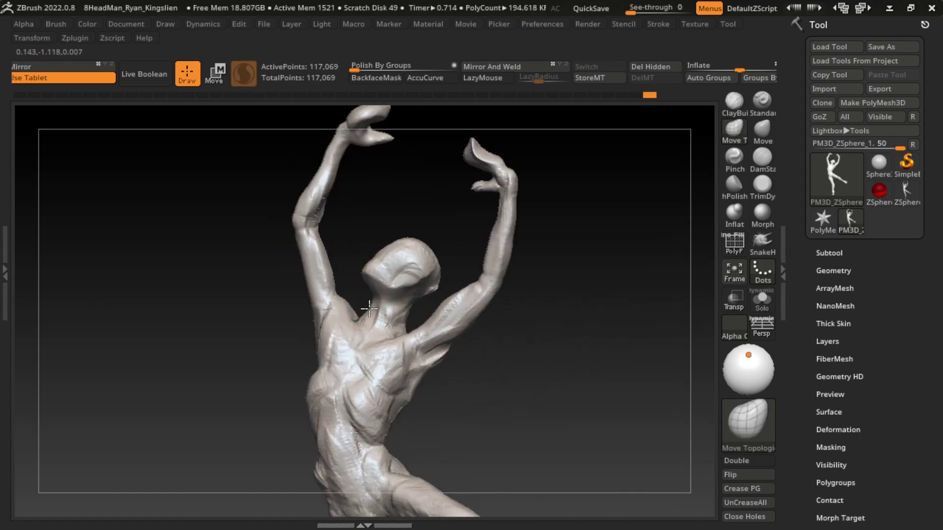
# Build up ClayBuildup volume on the neck and left shoulder.
pyautogui.click(734, 101)
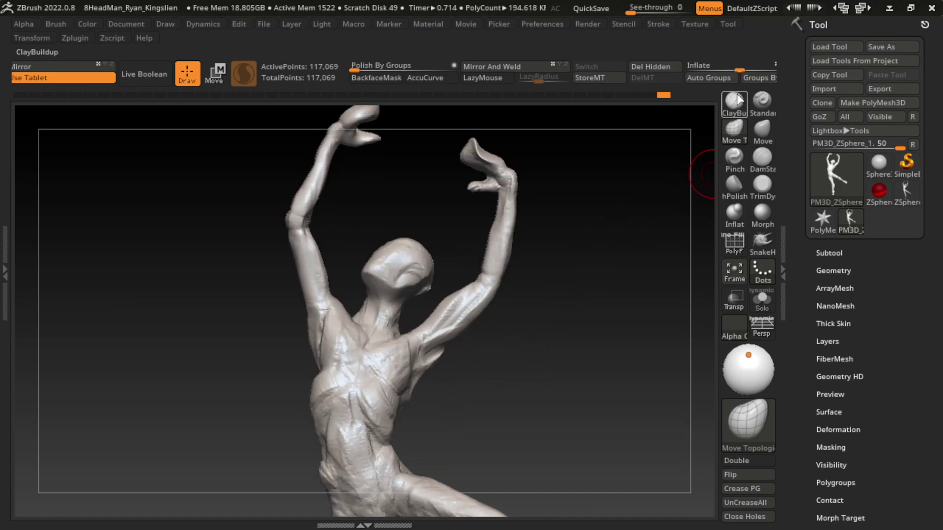
pyautogui.moveTo(396, 308)
pyautogui.mouseDown()
pyautogui.moveTo(389, 310)
pyautogui.moveTo(400, 266)
pyautogui.mouseUp()
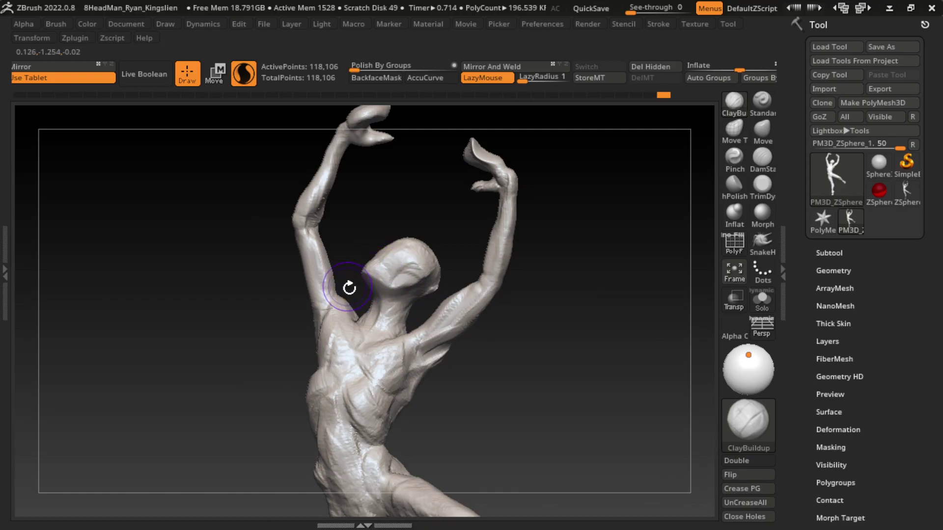
pyautogui.moveTo(585, 236); pyautogui.dragTo(550, 255)
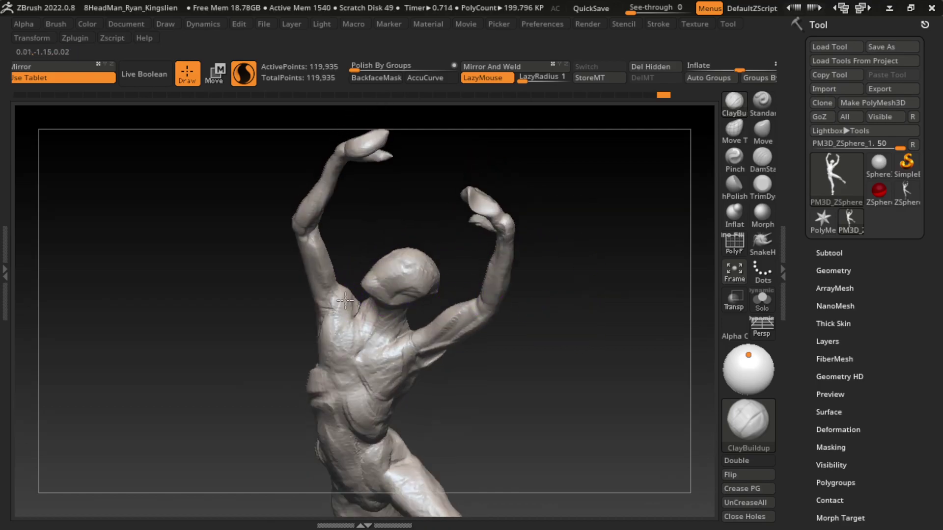
pyautogui.moveTo(339, 285); pyautogui.dragTo(356, 312)
pyautogui.moveTo(486, 324); pyautogui.dragTo(518, 316)
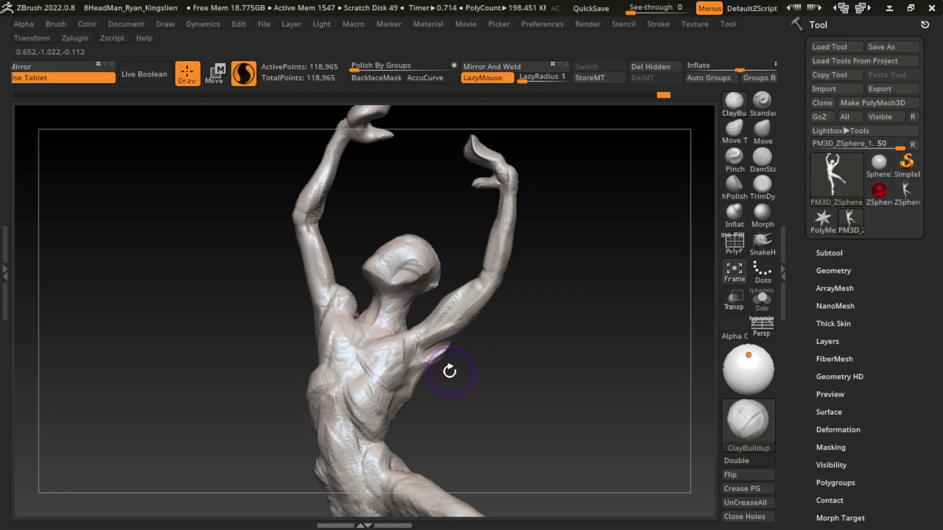
pyautogui.moveTo(347, 321); pyautogui.dragTo(368, 312)
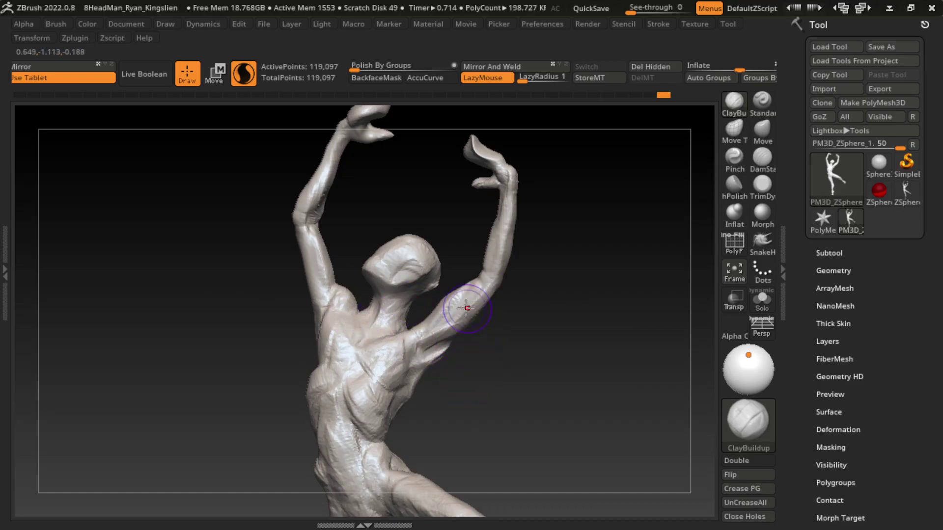
# Shrink the brush to about 69 and restore the front view of the figure.
pyautogui.press('s')
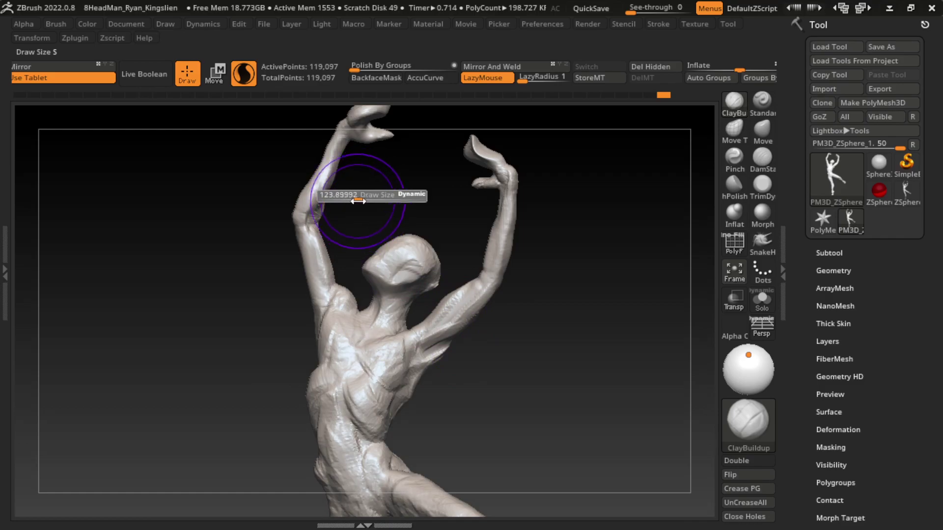
pyautogui.moveTo(359, 201); pyautogui.dragTo(325, 196)
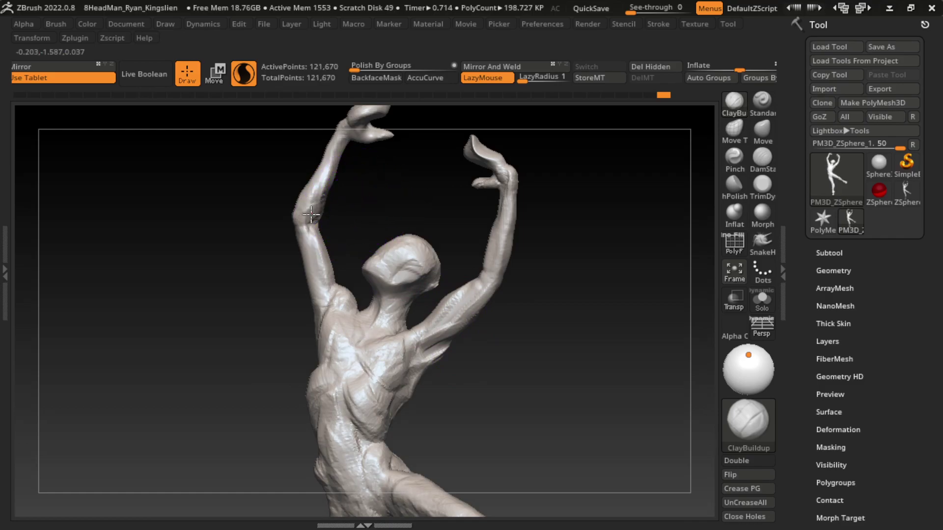
pyautogui.moveTo(354, 175)
pyautogui.keyDown('alt'); pyautogui.mouseDown()
pyautogui.moveTo(390, 221)
pyautogui.moveTo(442, 231)
pyautogui.mouseUp(); pyautogui.keyUp('alt')
pyautogui.press('s')
pyautogui.click(762, 141)
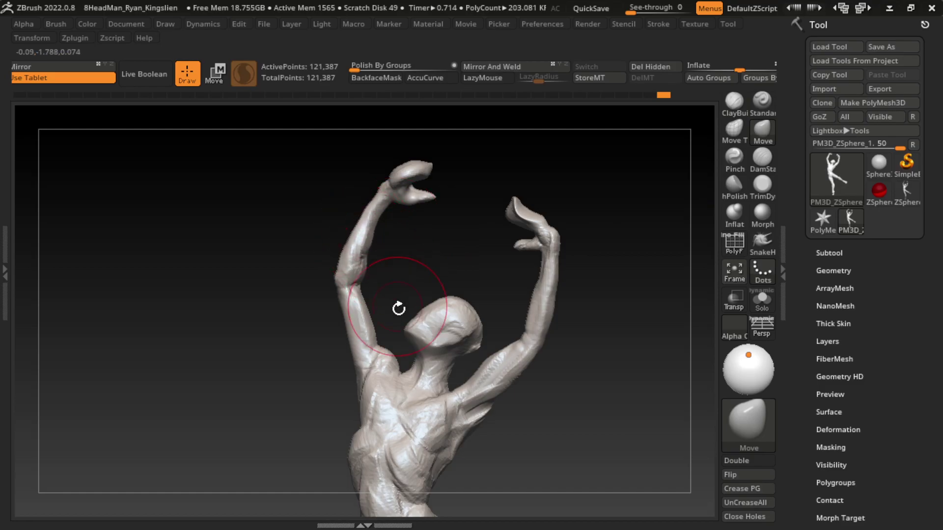
pyautogui.press('s')
pyautogui.moveTo(391, 274); pyautogui.dragTo(382, 274)
pyautogui.click(734, 101)
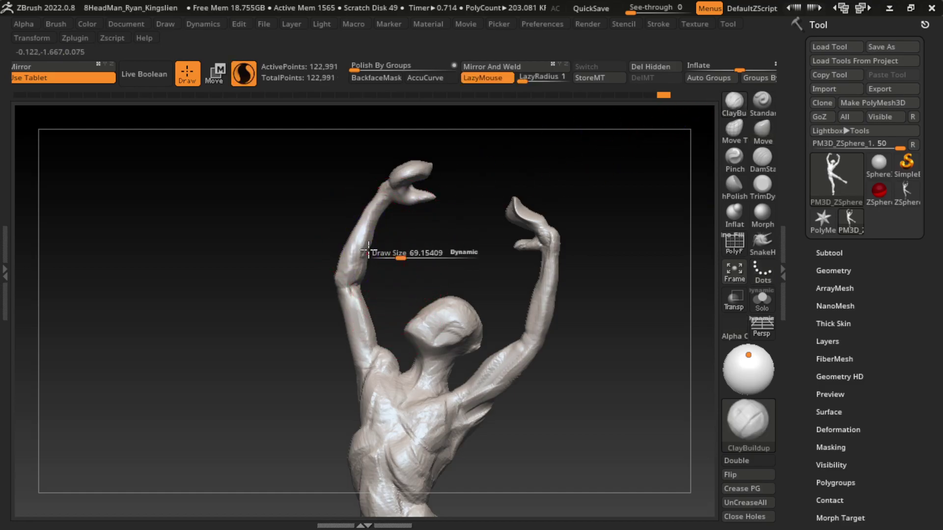
pyautogui.hotkey('ctrl', 'z')
pyautogui.moveTo(425, 260); pyautogui.dragTo(384, 254)
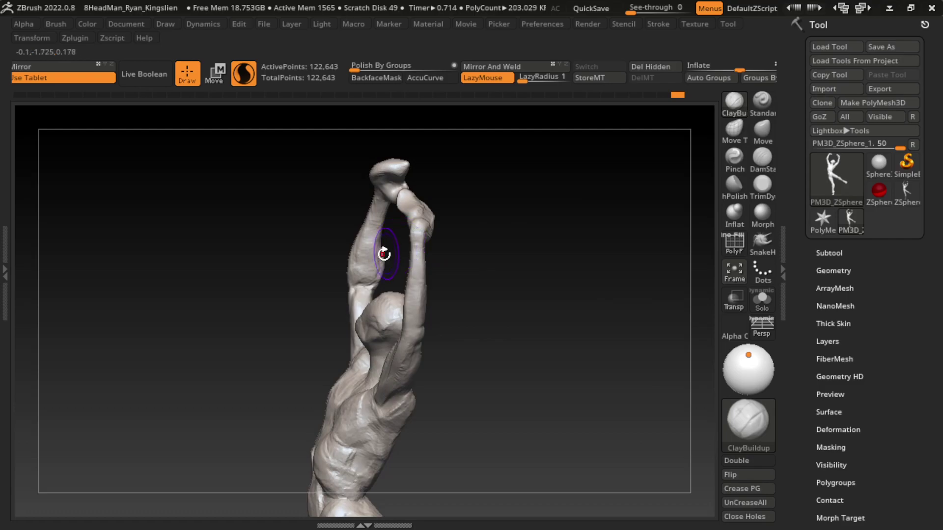
pyautogui.hotkey('ctrl', 'z')
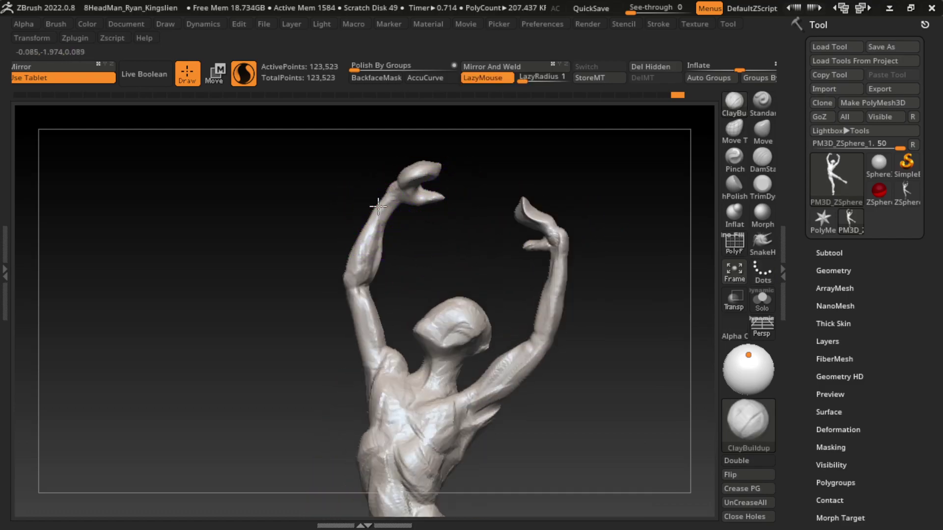
# Build up clay along the raised left arm, forearm, upper arm and shoulder.
pyautogui.moveTo(362, 241); pyautogui.dragTo(343, 320)
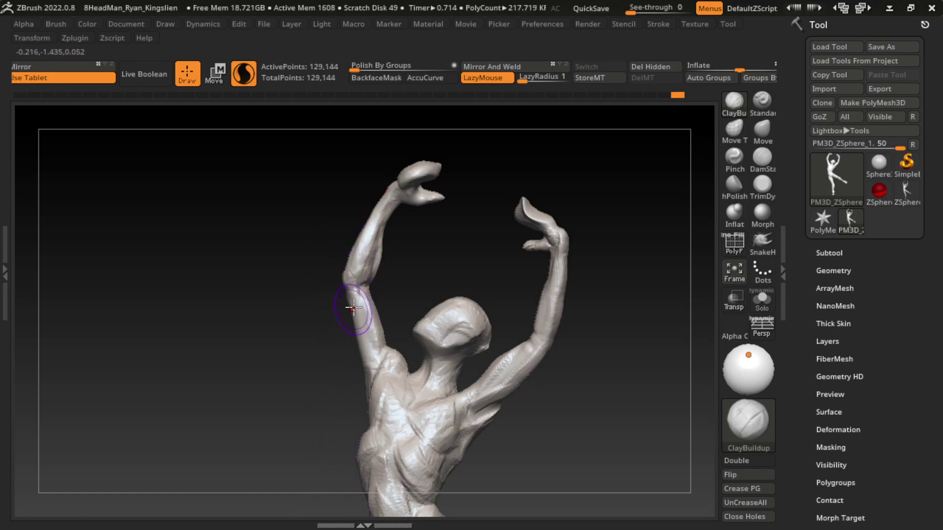
pyautogui.moveTo(379, 292); pyautogui.dragTo(383, 364)
pyautogui.moveTo(658, 253); pyautogui.dragTo(579, 254)
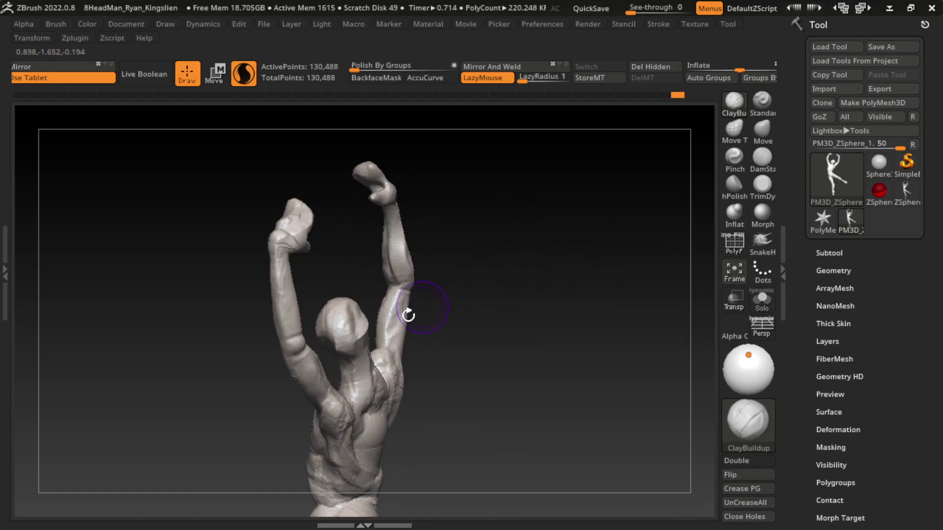
pyautogui.moveTo(411, 312); pyautogui.dragTo(393, 319)
pyautogui.moveTo(498, 308)
pyautogui.mouseDown()
pyautogui.moveTo(482, 288)
pyautogui.moveTo(427, 265)
pyautogui.mouseUp()
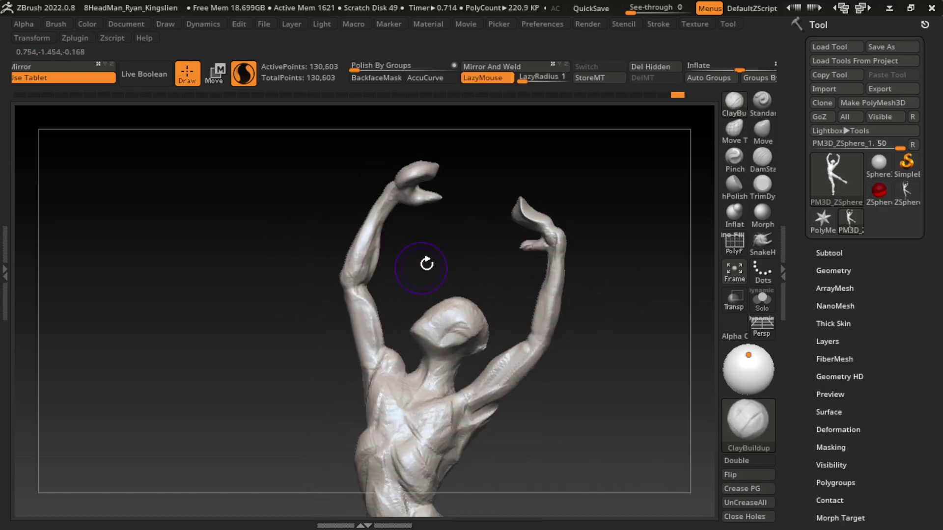
pyautogui.moveTo(365, 309); pyautogui.dragTo(369, 284)
pyautogui.moveTo(370, 332)
pyautogui.mouseDown()
pyautogui.moveTo(368, 342)
pyautogui.moveTo(387, 310)
pyautogui.moveTo(362, 411)
pyautogui.moveTo(343, 285)
pyautogui.mouseUp()
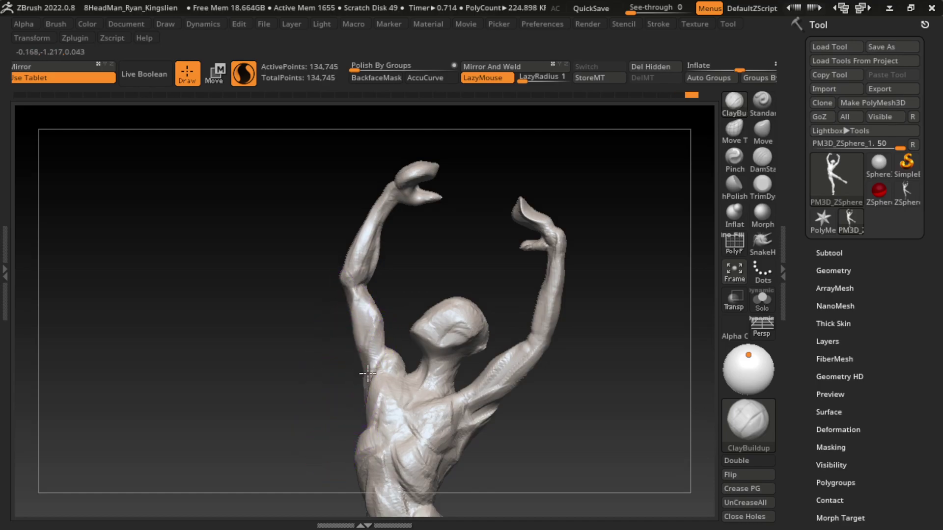
pyautogui.moveTo(367, 374)
pyautogui.mouseDown()
pyautogui.moveTo(368, 333)
pyautogui.moveTo(352, 305)
pyautogui.moveTo(349, 338)
pyautogui.mouseUp()
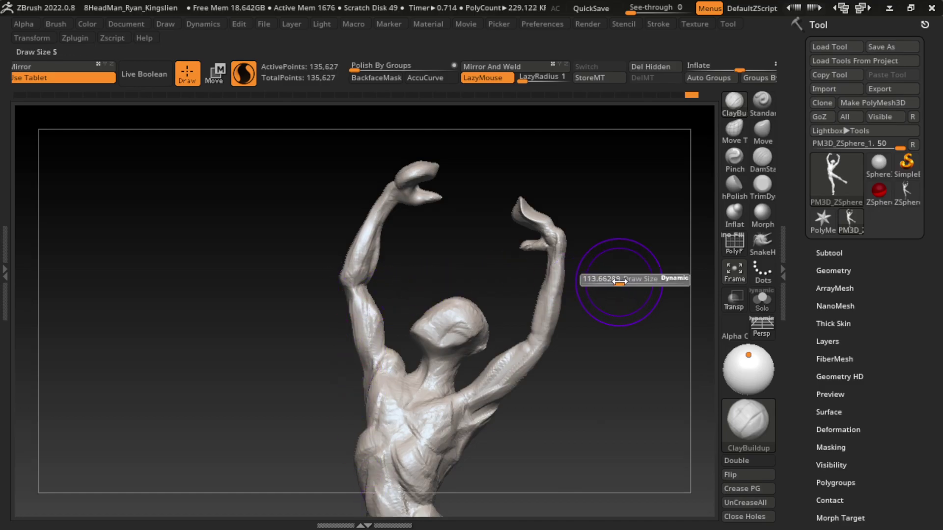
# Reshape the elbow and forearm outline with Move, then add clay to the upper arm and forearm.
pyautogui.click(763, 129)
pyautogui.moveTo(345, 273); pyautogui.dragTo(344, 261)
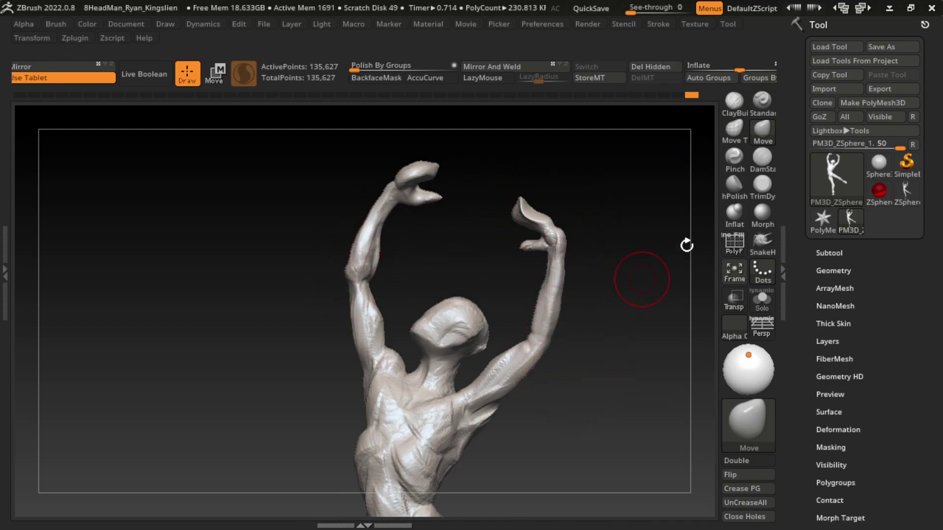
pyautogui.press('b')
pyautogui.press('c')
pyautogui.press('b')
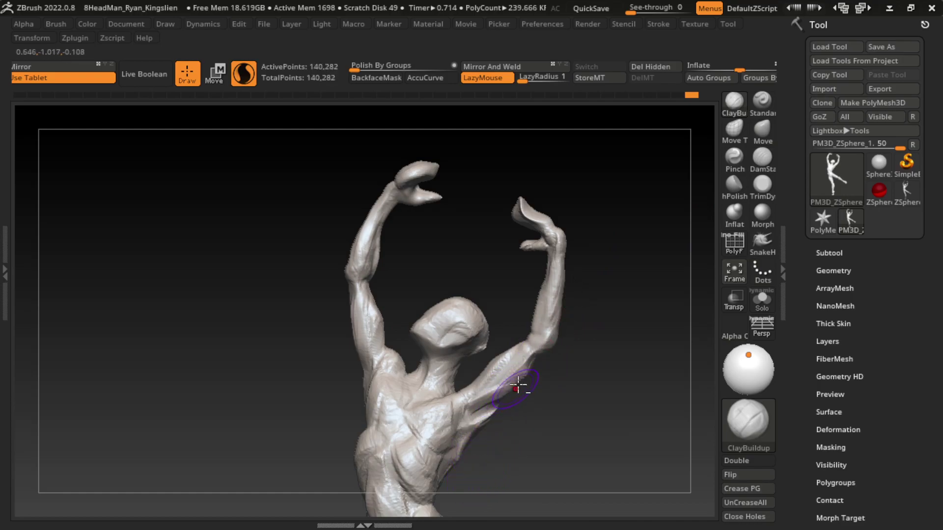
pyautogui.moveTo(532, 367); pyautogui.dragTo(522, 375)
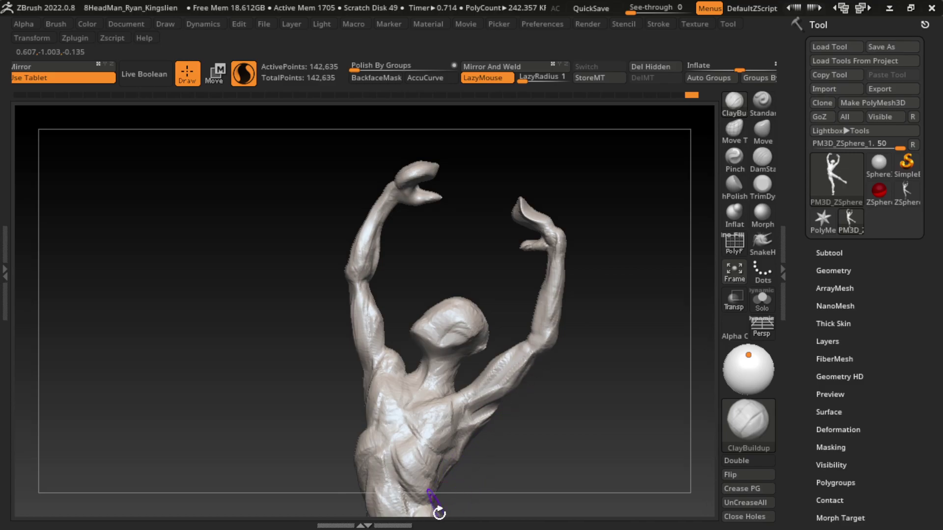
pyautogui.moveTo(491, 408)
pyautogui.mouseDown()
pyautogui.moveTo(540, 303)
pyautogui.moveTo(540, 351)
pyautogui.mouseUp()
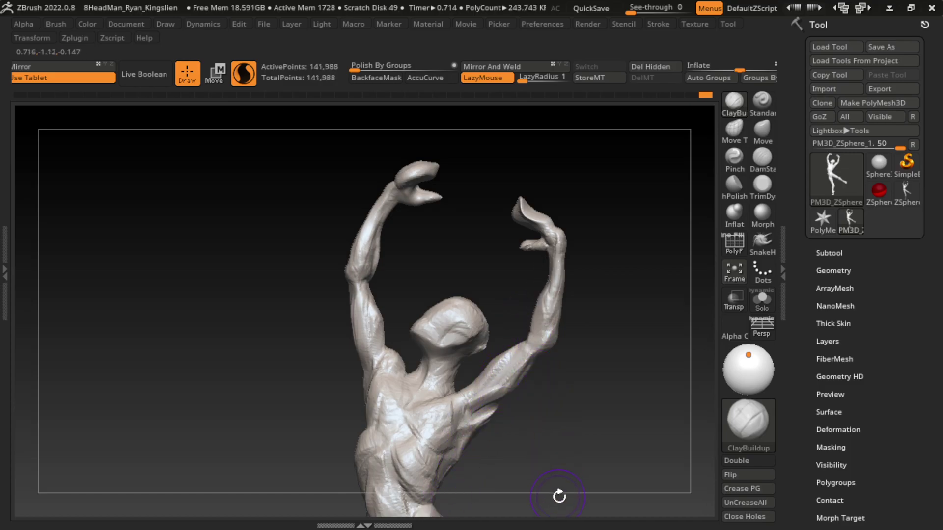
pyautogui.moveTo(560, 497)
pyautogui.keyDown('alt'); pyautogui.mouseDown()
pyautogui.moveTo(568, 333)
pyautogui.moveTo(526, 273)
pyautogui.mouseUp(); pyautogui.keyUp('alt')
# Carve the crease between the shoulder and upper arm with DamStandard.
pyautogui.press('s')
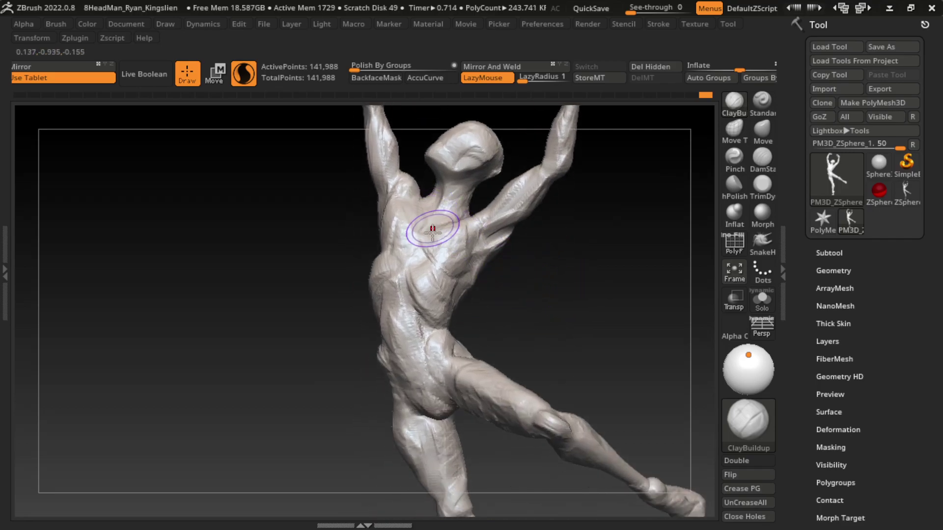
pyautogui.click(762, 157)
pyautogui.moveTo(385, 171); pyautogui.dragTo(398, 231)
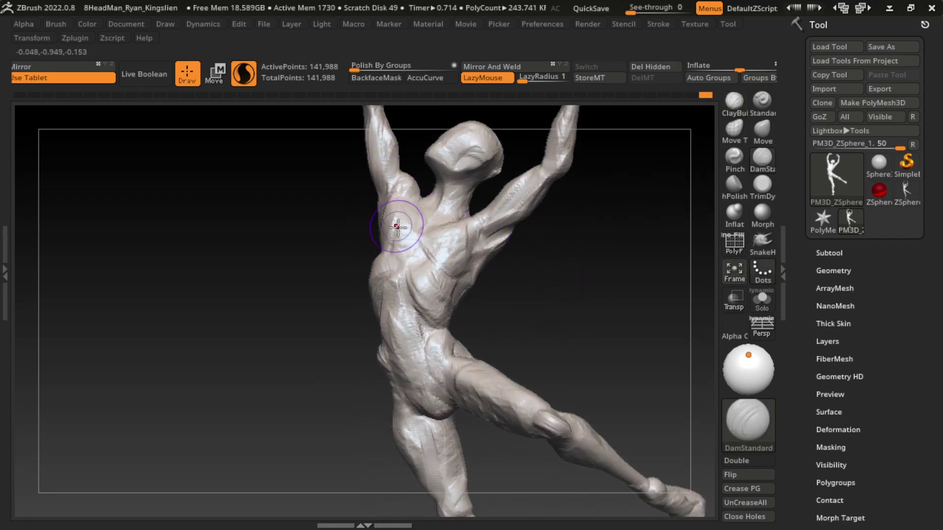
pyautogui.moveTo(395, 194); pyautogui.dragTo(400, 221)
pyautogui.moveTo(540, 231); pyautogui.dragTo(583, 269)
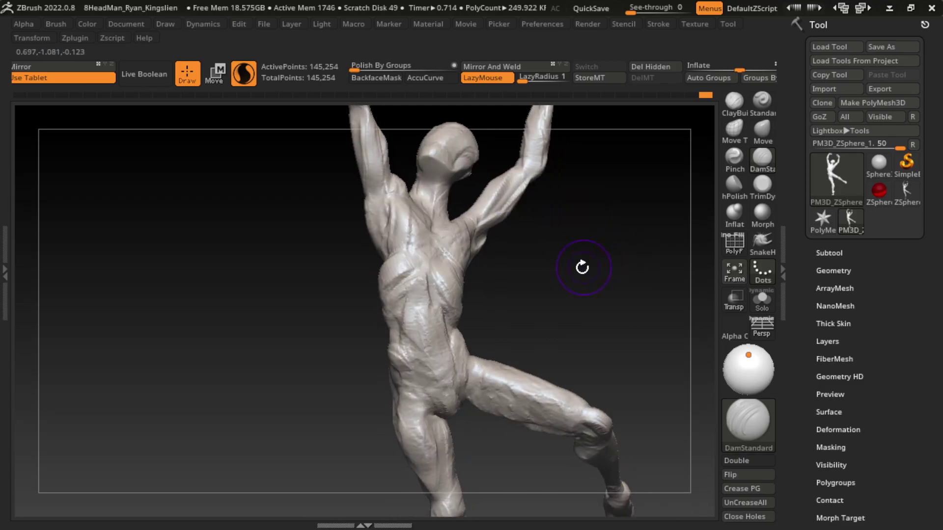
pyautogui.moveTo(393, 189); pyautogui.dragTo(398, 246)
pyautogui.moveTo(502, 283); pyautogui.dragTo(558, 280)
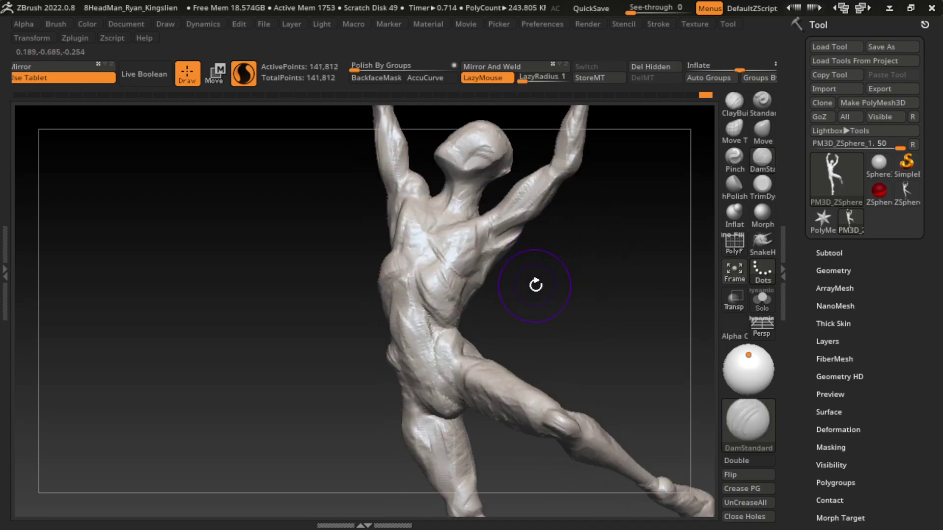
# Build up clay on the torso and left upper torso with ClayBuildup.
pyautogui.press('b')
pyautogui.press('c')
pyautogui.press('b')
pyautogui.moveTo(533, 283); pyautogui.dragTo(536, 259)
pyautogui.moveTo(395, 216); pyautogui.dragTo(401, 268)
pyautogui.moveTo(554, 291); pyautogui.dragTo(565, 283)
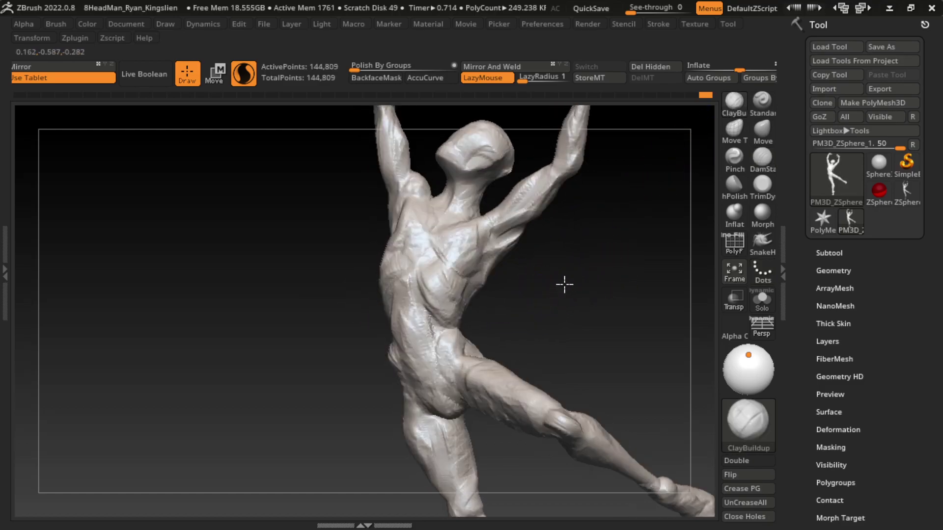
pyautogui.press('s')
pyautogui.moveTo(399, 246)
pyautogui.mouseDown()
pyautogui.moveTo(396, 206)
pyautogui.moveTo(394, 224)
pyautogui.moveTo(379, 205)
pyautogui.mouseUp()
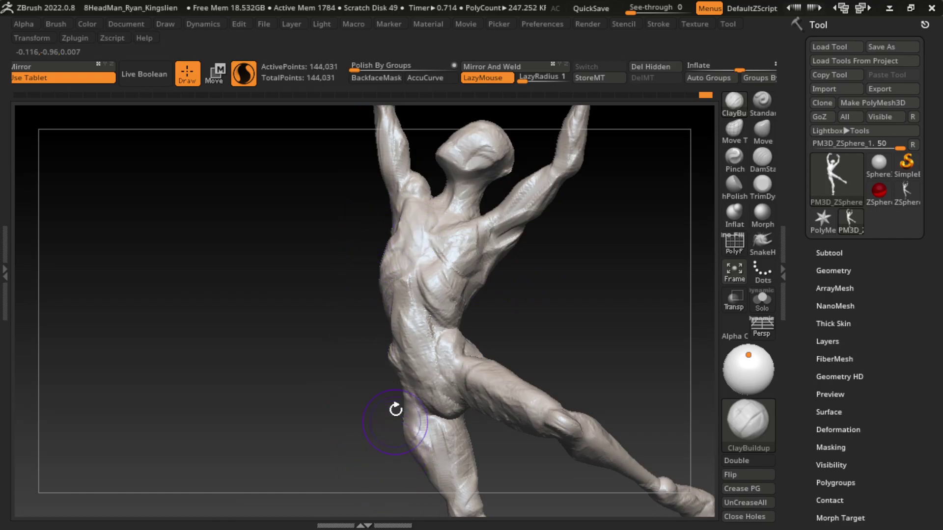
# Shape the upper chest and shoulder with a smaller clay brush.
pyautogui.press('s')
pyautogui.moveTo(506, 290); pyautogui.dragTo(496, 291)
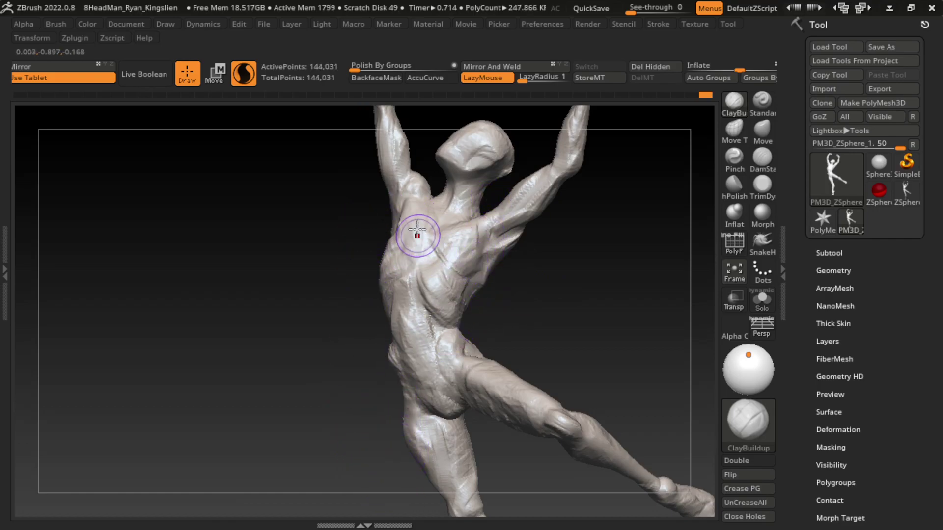
pyautogui.moveTo(417, 229)
pyautogui.mouseDown()
pyautogui.moveTo(400, 189)
pyautogui.moveTo(431, 220)
pyautogui.moveTo(425, 198)
pyautogui.moveTo(396, 211)
pyautogui.mouseUp()
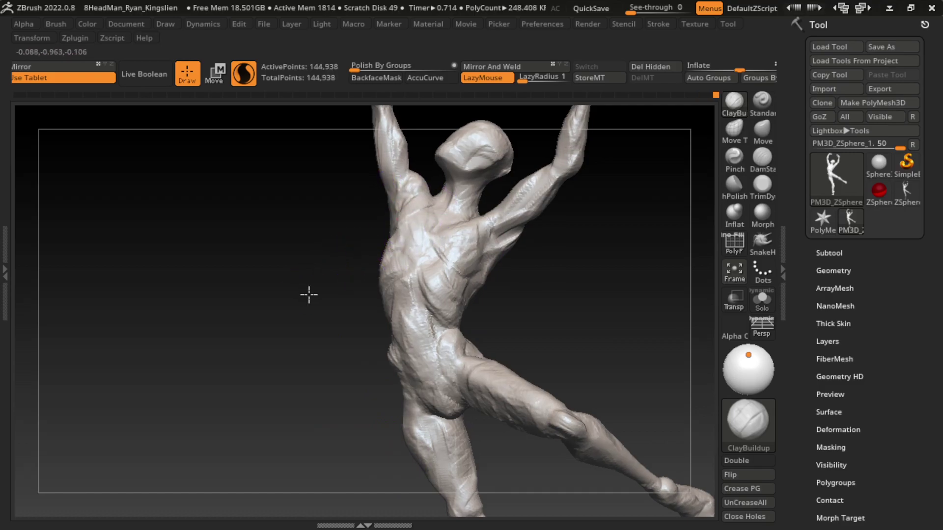
pyautogui.moveTo(308, 295)
pyautogui.mouseDown()
pyautogui.moveTo(403, 236)
pyautogui.moveTo(391, 228)
pyautogui.moveTo(398, 207)
pyautogui.mouseUp()
pyautogui.moveTo(574, 320); pyautogui.dragTo(574, 285)
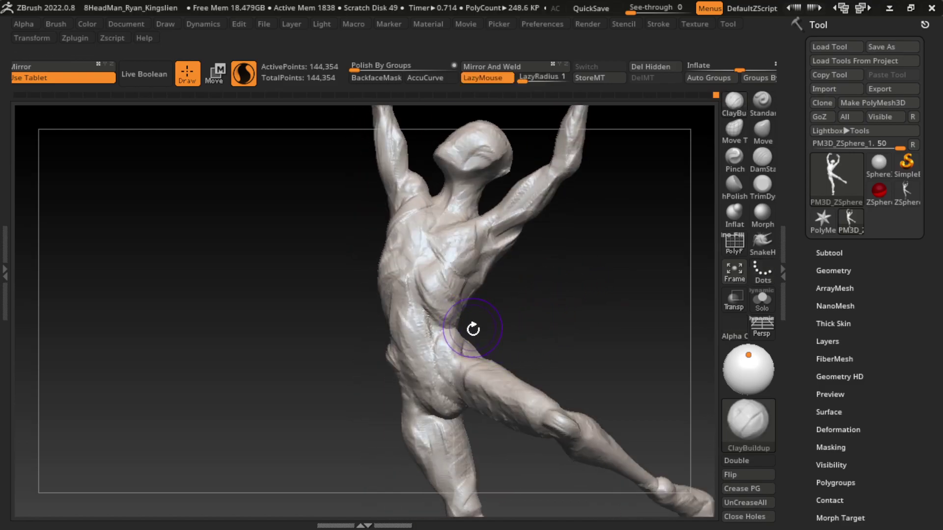
# Carve and deepen a DamStandard groove down the side of the torso.
pyautogui.press('b')
pyautogui.press('d')
pyautogui.press('s')
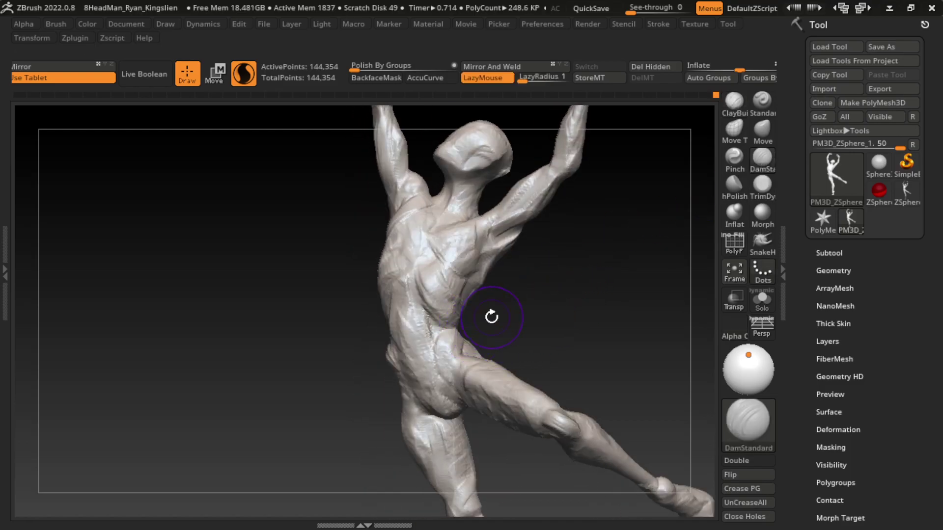
pyautogui.moveTo(403, 281); pyautogui.dragTo(405, 353)
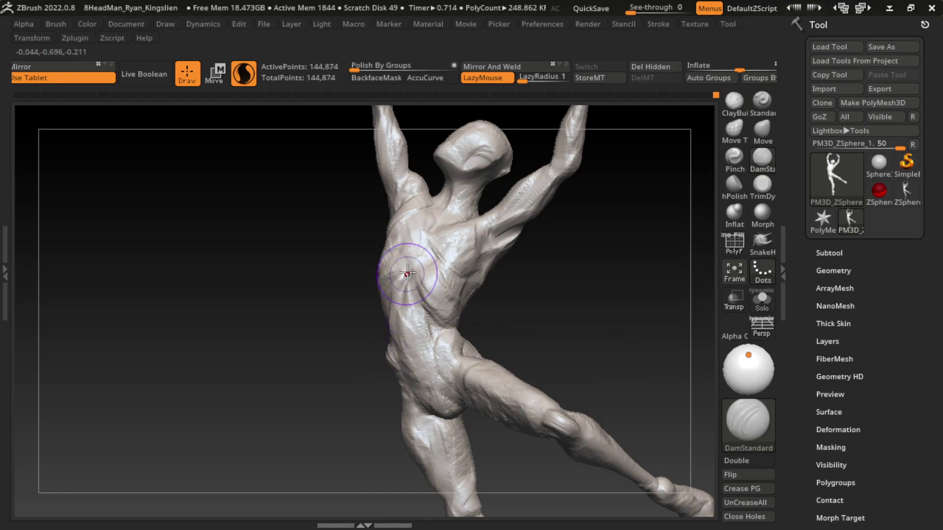
pyautogui.moveTo(402, 275); pyautogui.dragTo(406, 337)
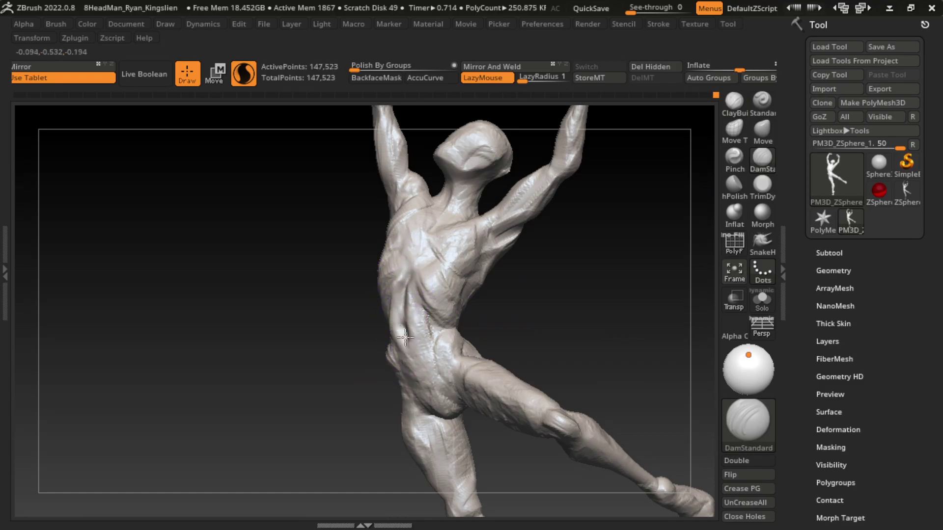
# Add clay mass to the side of the torso, the waist at the back and the left hip.
pyautogui.click(734, 102)
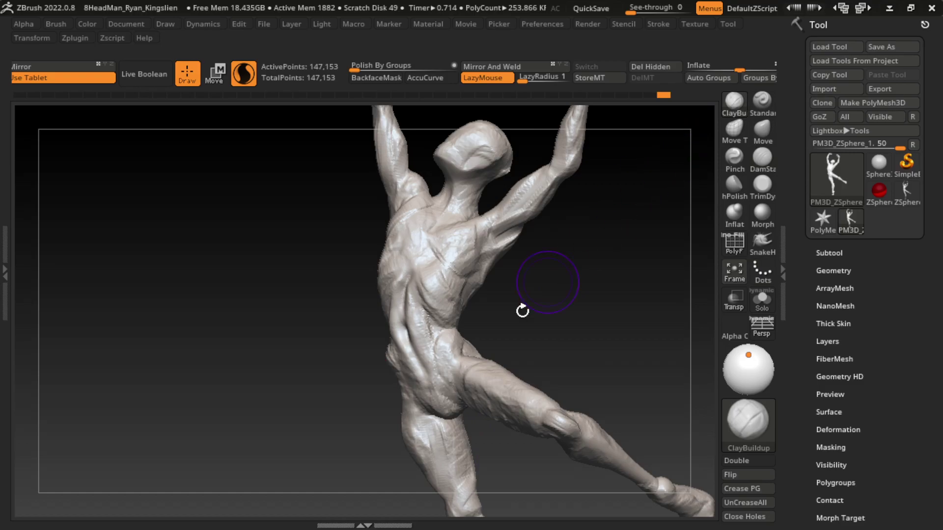
pyautogui.moveTo(432, 373)
pyautogui.mouseDown()
pyautogui.moveTo(423, 324)
pyautogui.moveTo(428, 349)
pyautogui.mouseUp()
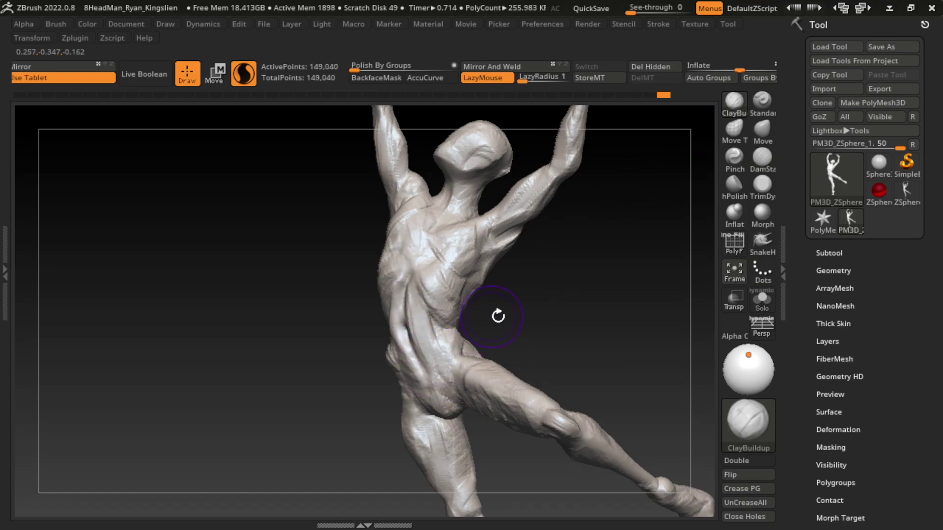
pyautogui.moveTo(497, 316); pyautogui.dragTo(403, 362, button='right')
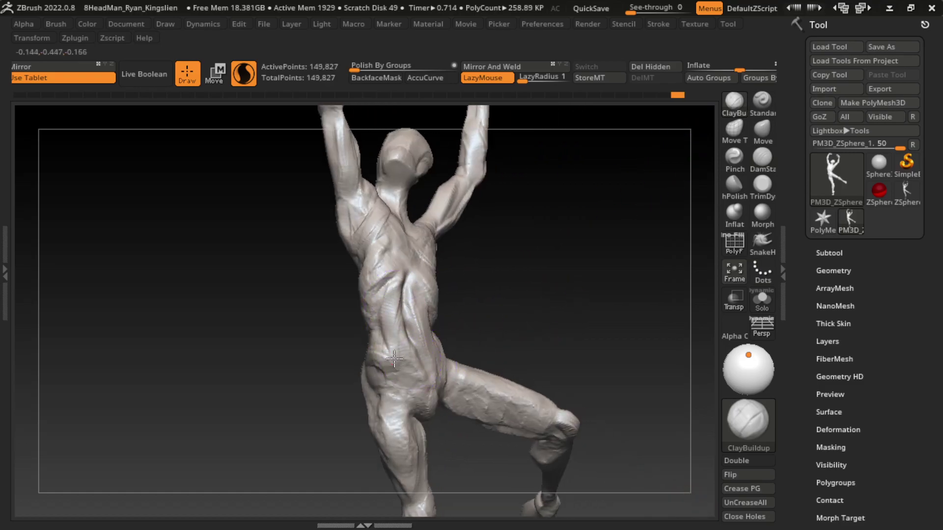
pyautogui.moveTo(385, 322); pyautogui.dragTo(393, 364)
pyautogui.moveTo(526, 337)
pyautogui.mouseDown(button='right')
pyautogui.moveTo(467, 346)
pyautogui.moveTo(432, 378)
pyautogui.mouseUp(button='right')
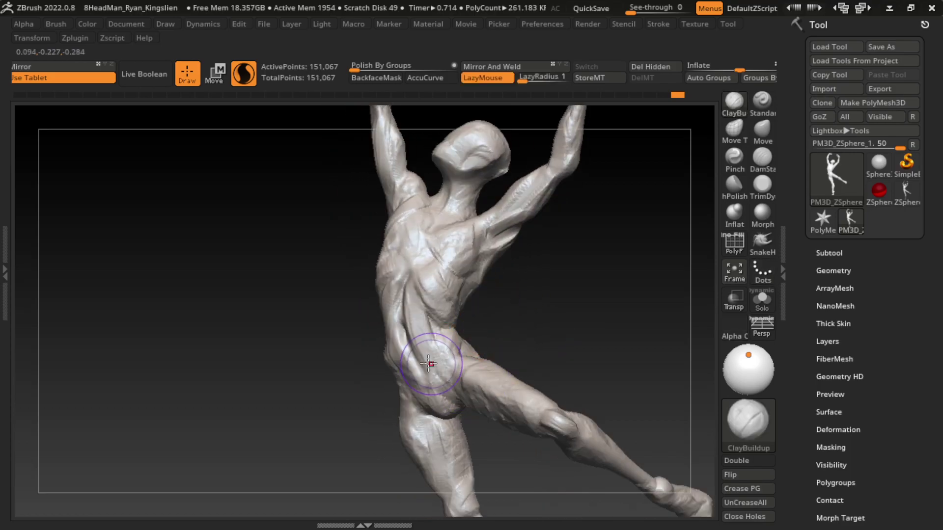
pyautogui.moveTo(422, 363); pyautogui.dragTo(393, 363)
pyautogui.moveTo(427, 403)
pyautogui.mouseDown()
pyautogui.moveTo(436, 383)
pyautogui.moveTo(421, 368)
pyautogui.mouseUp()
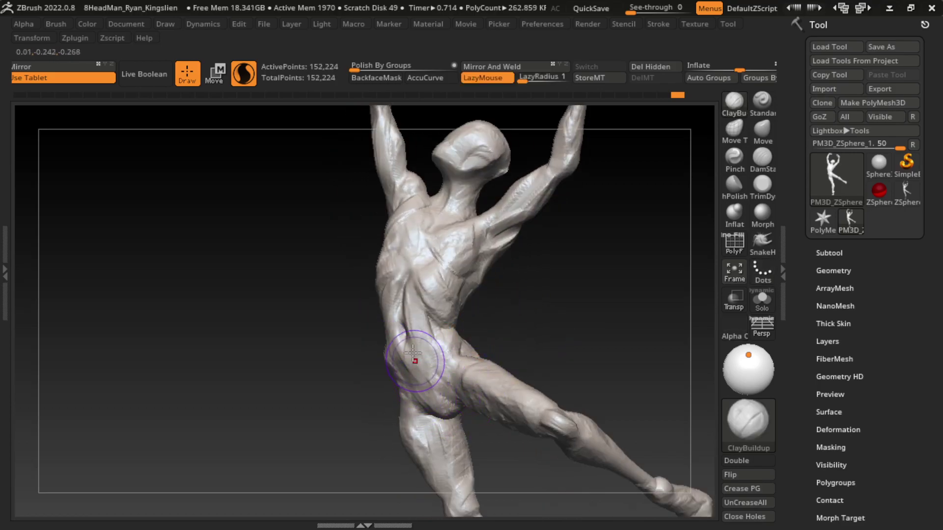
pyautogui.moveTo(379, 305)
pyautogui.mouseDown()
pyautogui.moveTo(403, 286)
pyautogui.moveTo(408, 319)
pyautogui.moveTo(403, 299)
pyautogui.moveTo(432, 295)
pyautogui.mouseUp()
# Adjust the brush size and orbit the figure slightly.
pyautogui.press('s')
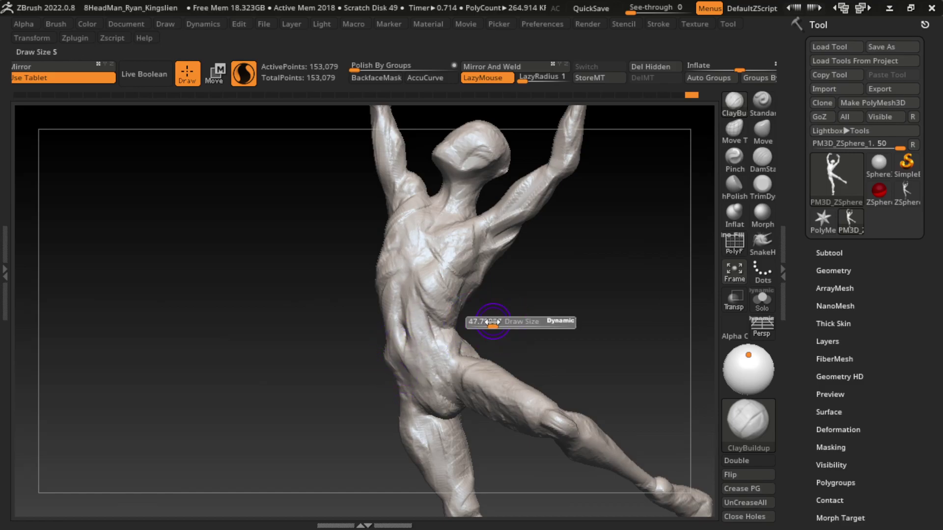
pyautogui.moveTo(487, 321); pyautogui.dragTo(465, 298)
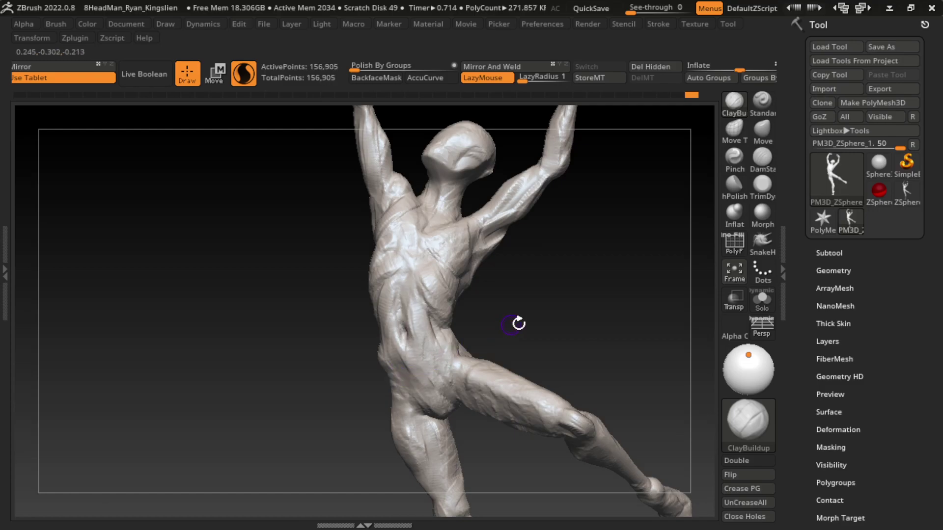
pyautogui.moveTo(516, 321); pyautogui.dragTo(535, 305)
pyautogui.press('s')
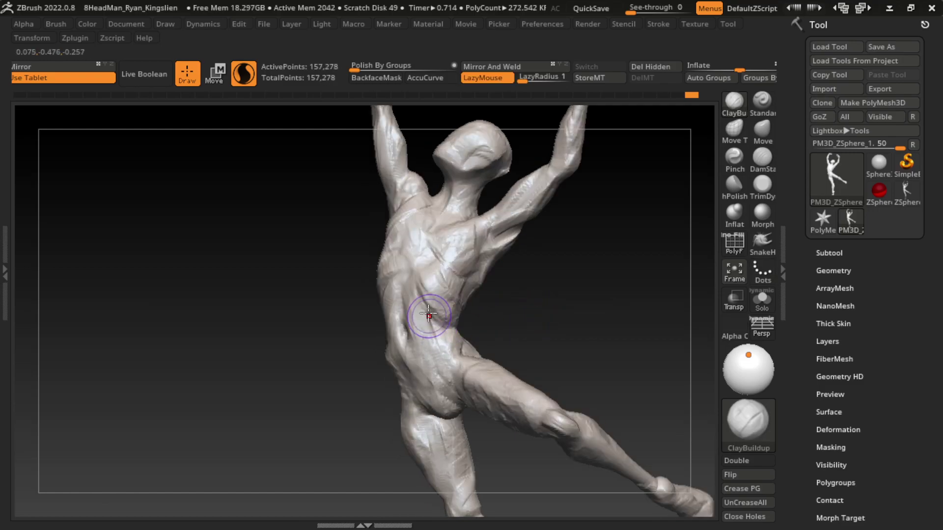
# Frame the figure in a front view and reduce the ClayBuildup draw size.
pyautogui.press('f')
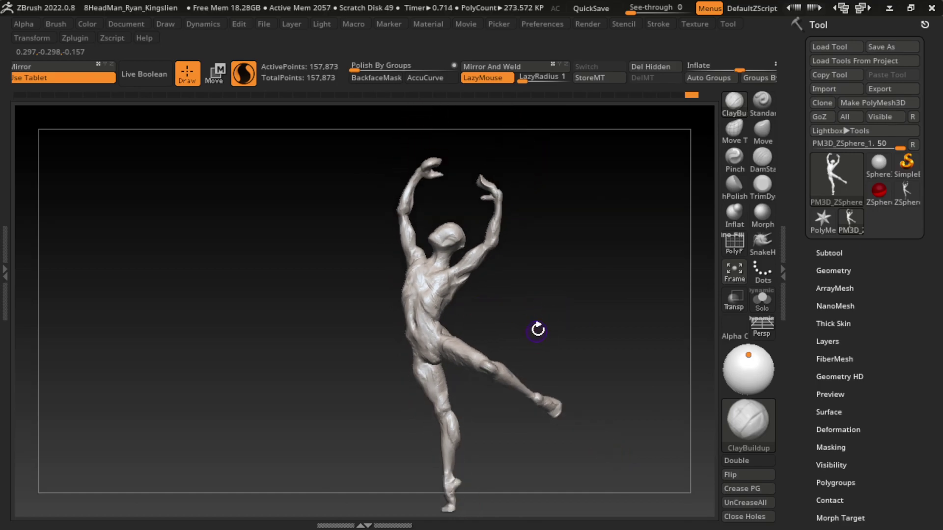
pyautogui.scroll(3, 543, 331)
pyautogui.press('s')
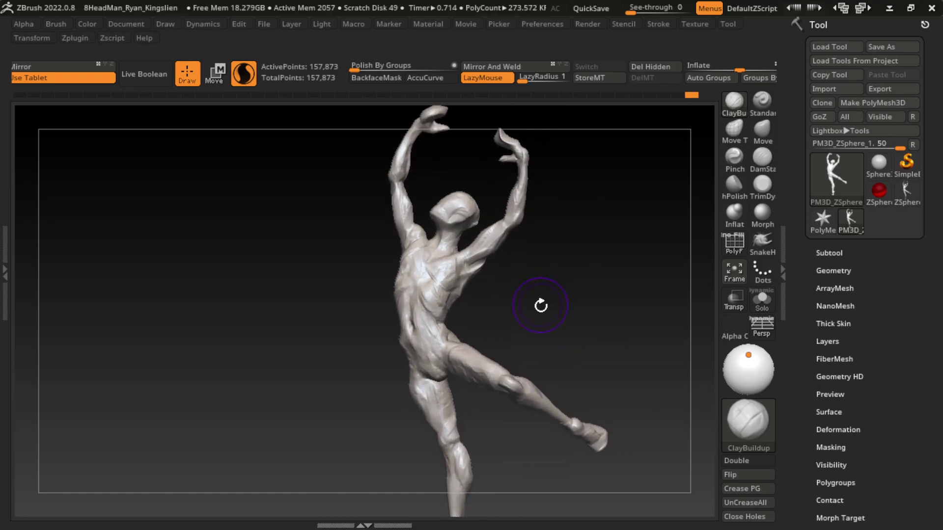
pyautogui.scroll(5, 541, 310)
pyautogui.moveTo(594, 326)
pyautogui.keyDown('alt'); pyautogui.mouseDown()
pyautogui.moveTo(568, 347)
pyautogui.moveTo(505, 350)
pyautogui.moveTo(579, 322)
pyautogui.mouseUp(); pyautogui.keyUp('alt')
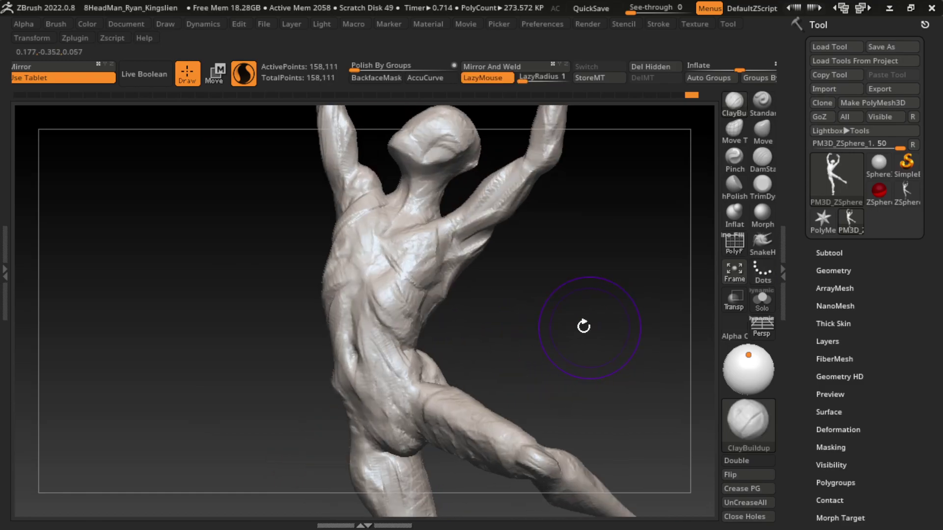
pyautogui.press('s')
pyautogui.moveTo(516, 362); pyautogui.dragTo(499, 362)
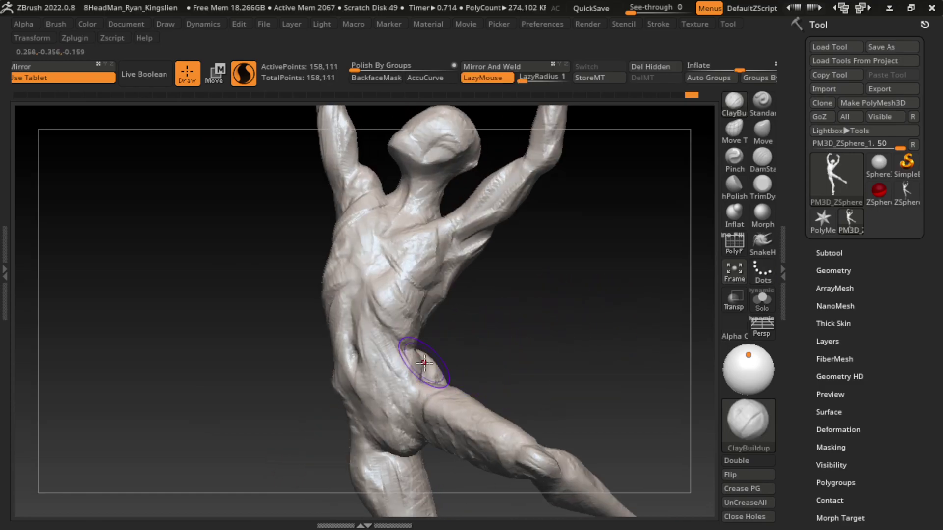
pyautogui.moveTo(435, 342)
pyautogui.mouseDown()
pyautogui.moveTo(429, 359)
pyautogui.moveTo(490, 356)
pyautogui.mouseUp()
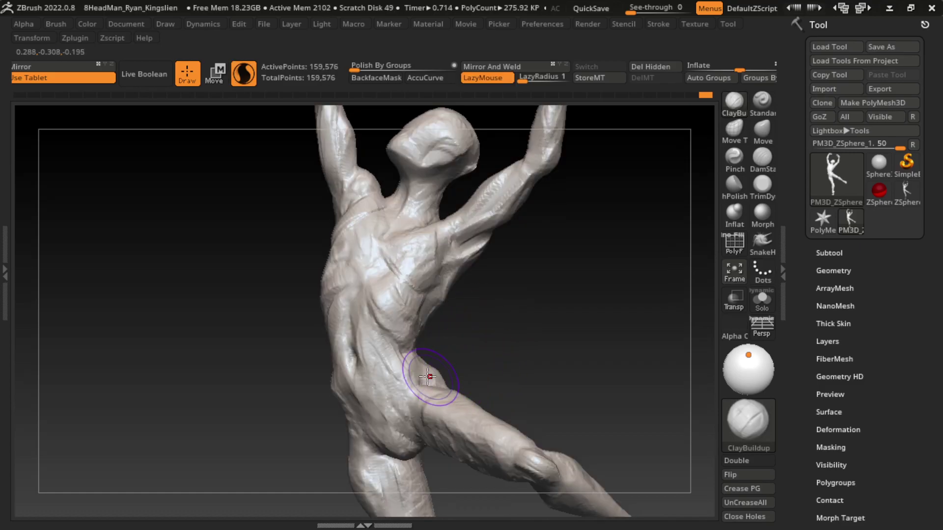
# Build up the hip, the raised thigh and the knee with ClayBuildup strokes.
pyautogui.moveTo(425, 373); pyautogui.dragTo(423, 369)
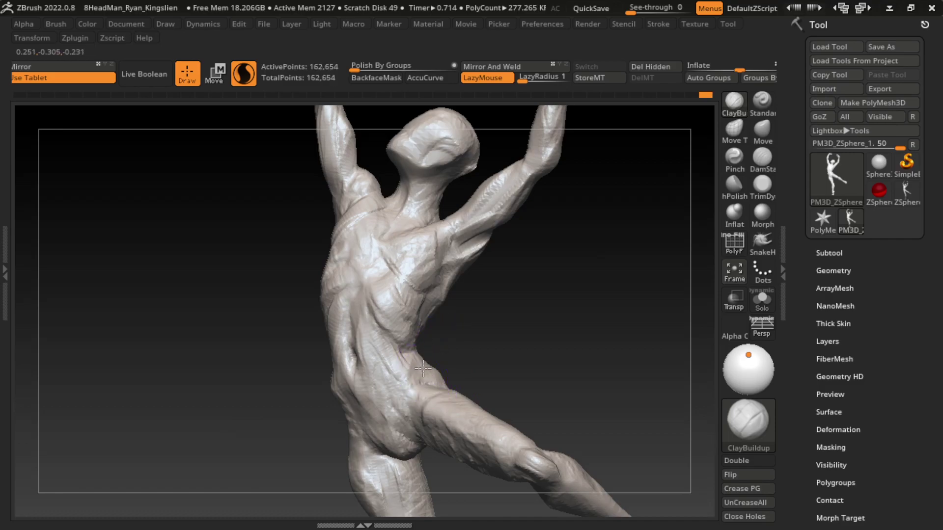
pyautogui.moveTo(518, 389)
pyautogui.mouseDown()
pyautogui.moveTo(537, 354)
pyautogui.moveTo(575, 364)
pyautogui.moveTo(592, 325)
pyautogui.mouseUp()
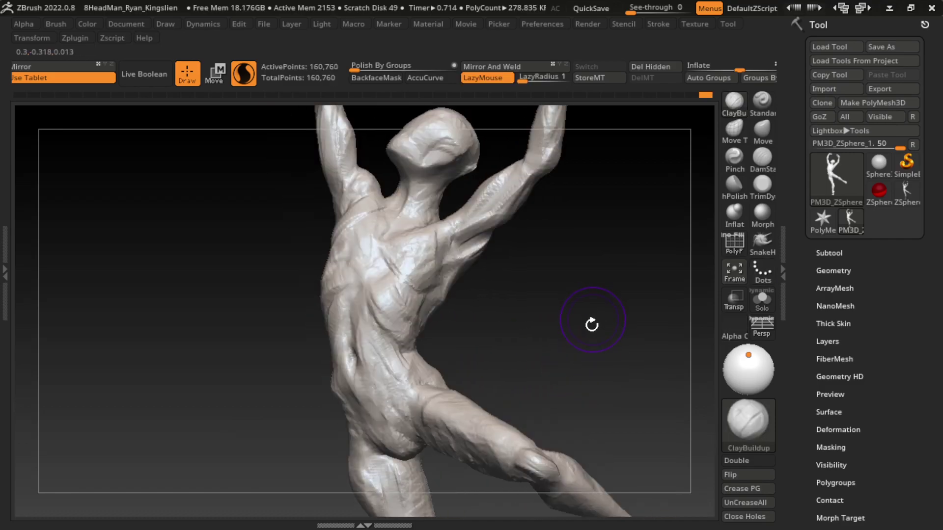
pyautogui.moveTo(592, 362)
pyautogui.mouseDown()
pyautogui.moveTo(600, 352)
pyautogui.moveTo(547, 322)
pyautogui.moveTo(564, 327)
pyautogui.moveTo(586, 370)
pyautogui.moveTo(573, 381)
pyautogui.mouseUp()
pyautogui.moveTo(509, 435)
pyautogui.mouseDown()
pyautogui.moveTo(495, 439)
pyautogui.moveTo(511, 434)
pyautogui.mouseUp()
pyautogui.moveTo(600, 409)
pyautogui.mouseDown()
pyautogui.moveTo(491, 435)
pyautogui.moveTo(541, 427)
pyautogui.moveTo(568, 392)
pyautogui.moveTo(527, 344)
pyautogui.moveTo(523, 354)
pyautogui.moveTo(511, 347)
pyautogui.mouseUp()
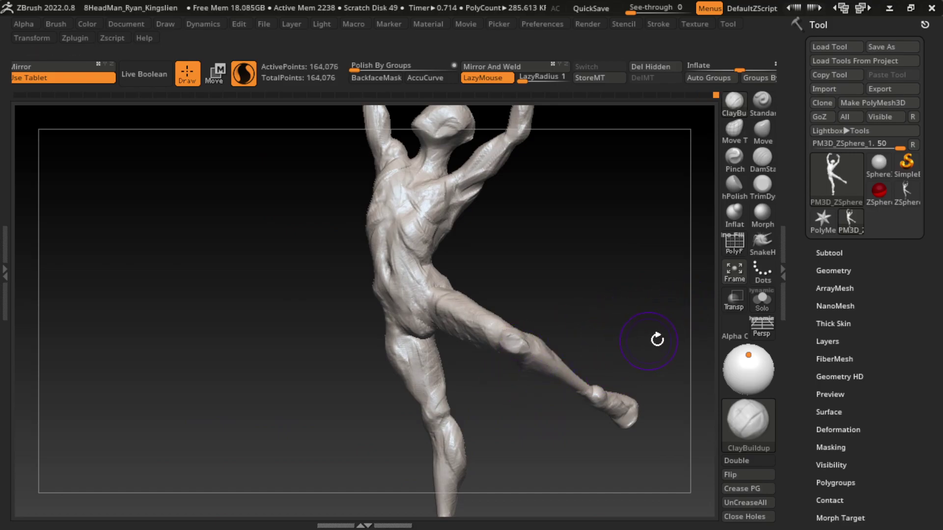
# Sculpt the raised leg's shin and reshape its foot tip with ClayBuildup.
pyautogui.moveTo(533, 369); pyautogui.dragTo(546, 377)
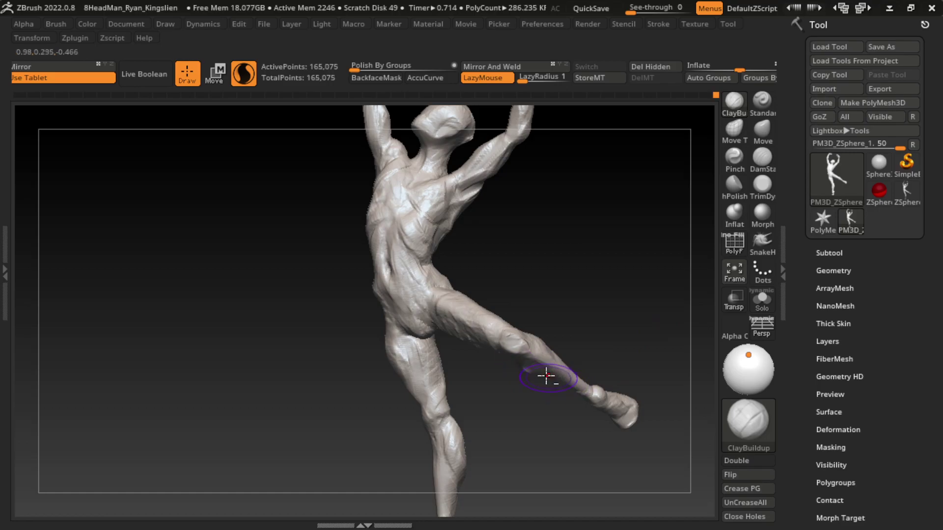
pyautogui.moveTo(629, 377)
pyautogui.mouseDown()
pyautogui.moveTo(615, 320)
pyautogui.moveTo(533, 372)
pyautogui.moveTo(590, 394)
pyautogui.moveTo(649, 323)
pyautogui.moveTo(632, 393)
pyautogui.mouseUp()
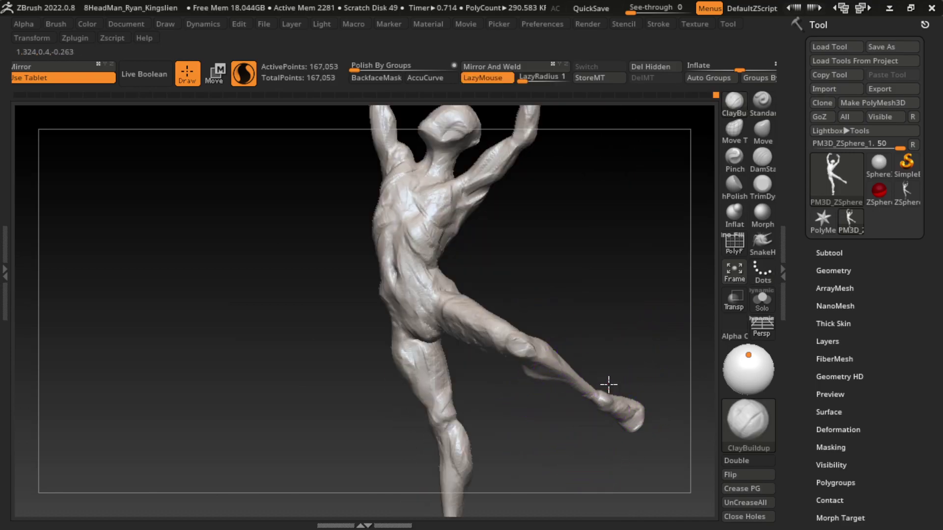
pyautogui.click(607, 402)
pyautogui.moveTo(610, 405); pyautogui.dragTo(630, 427)
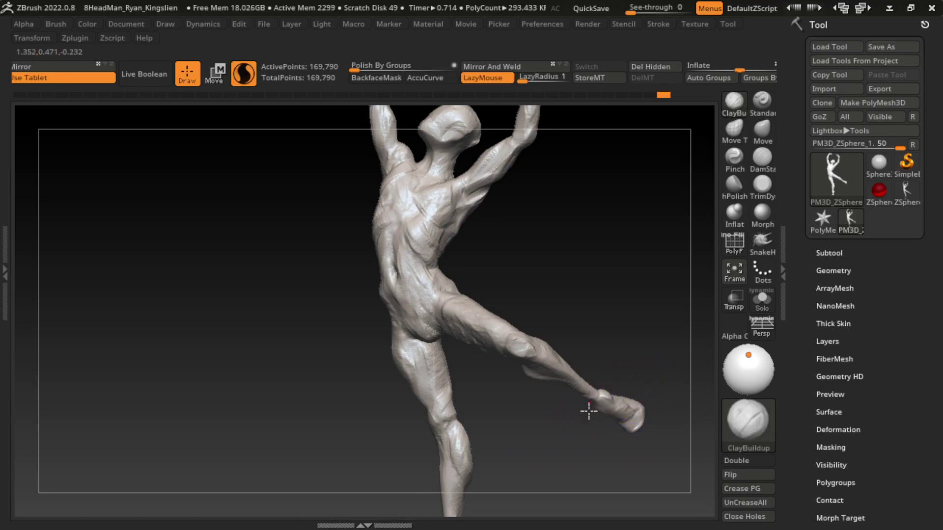
pyautogui.moveTo(548, 475); pyautogui.dragTo(591, 394)
# Enlarge the brush and sculpt and smooth the standing leg's lower leg.
pyautogui.press('s')
pyautogui.click(597, 392)
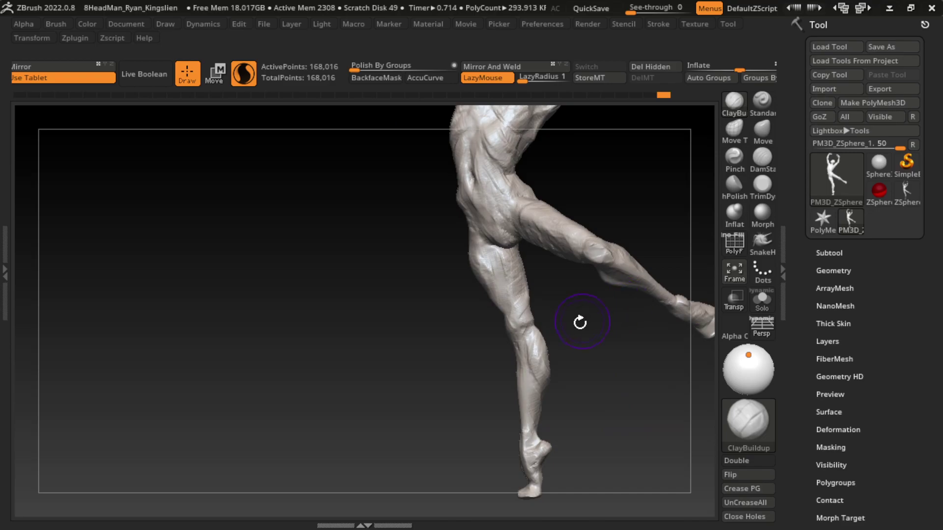
pyautogui.moveTo(576, 322)
pyautogui.mouseDown()
pyautogui.moveTo(557, 396)
pyautogui.moveTo(520, 407)
pyautogui.moveTo(556, 379)
pyautogui.moveTo(528, 358)
pyautogui.mouseUp()
pyautogui.press('s')
pyautogui.moveTo(587, 361)
pyautogui.mouseDown()
pyautogui.moveTo(633, 299)
pyautogui.moveTo(591, 377)
pyautogui.mouseUp()
pyautogui.moveTo(538, 354)
pyautogui.mouseDown()
pyautogui.moveTo(557, 442)
pyautogui.moveTo(563, 368)
pyautogui.moveTo(565, 421)
pyautogui.moveTo(564, 377)
pyautogui.mouseUp()
pyautogui.press('s')
pyautogui.moveTo(570, 431); pyautogui.dragTo(618, 448)
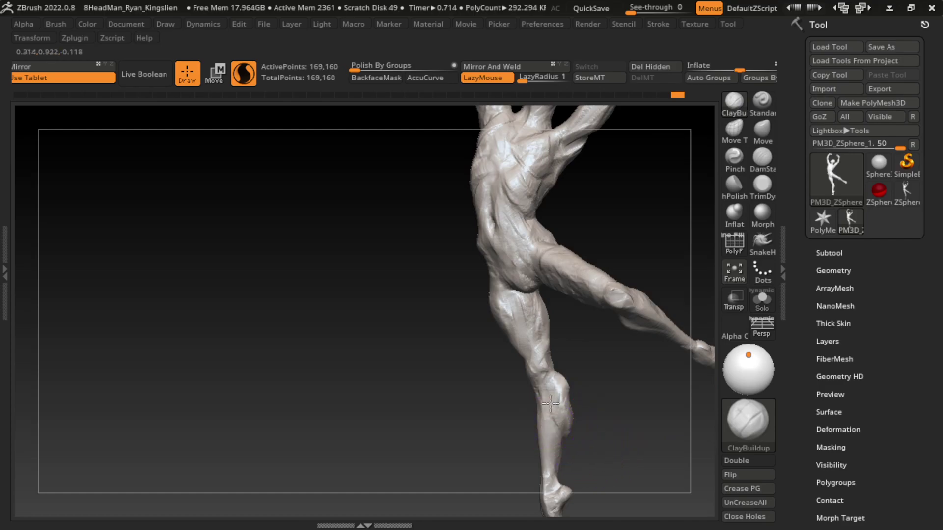
# Shape the standing leg's lower shin, ankle and heel with ClayBuildup and smoothing.
pyautogui.moveTo(551, 404); pyautogui.dragTo(558, 493)
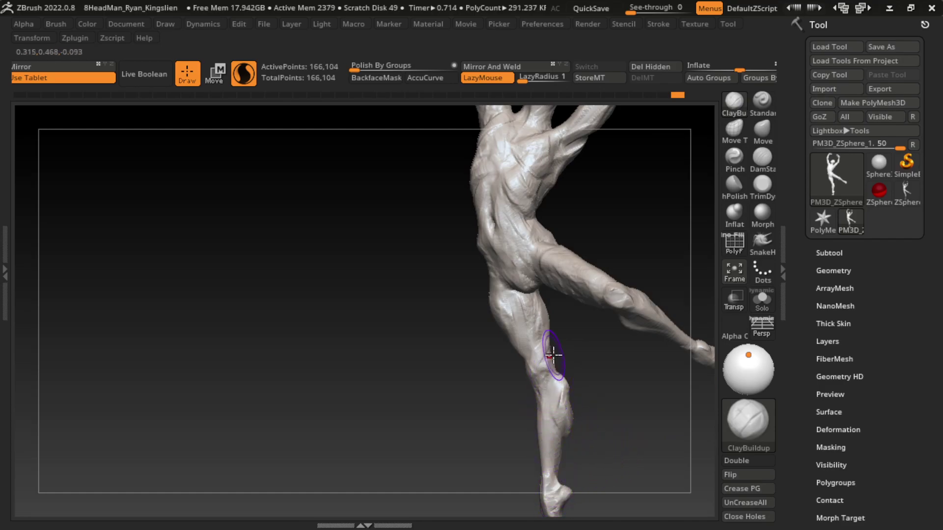
pyautogui.moveTo(553, 355); pyautogui.dragTo(543, 479)
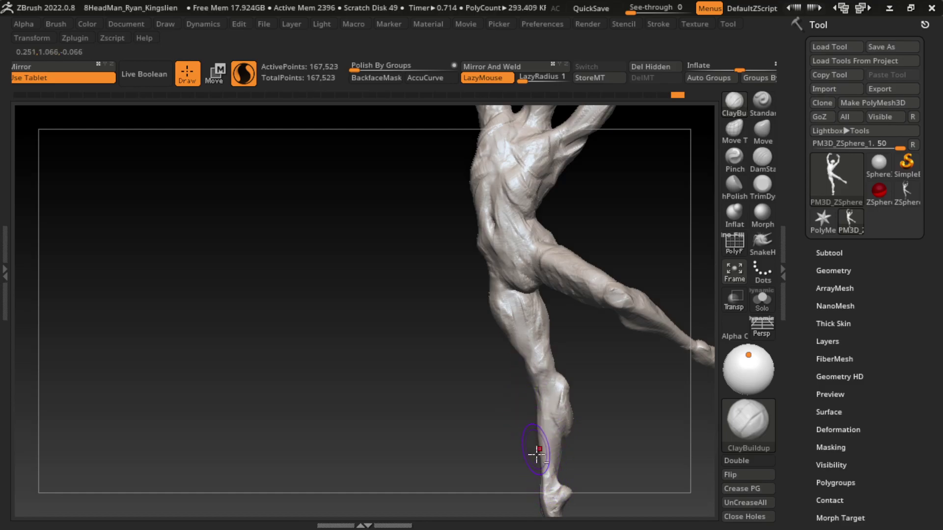
pyautogui.moveTo(520, 348)
pyautogui.mouseDown()
pyautogui.moveTo(520, 374)
pyautogui.moveTo(537, 385)
pyautogui.mouseUp()
pyautogui.moveTo(601, 518); pyautogui.dragTo(604, 375)
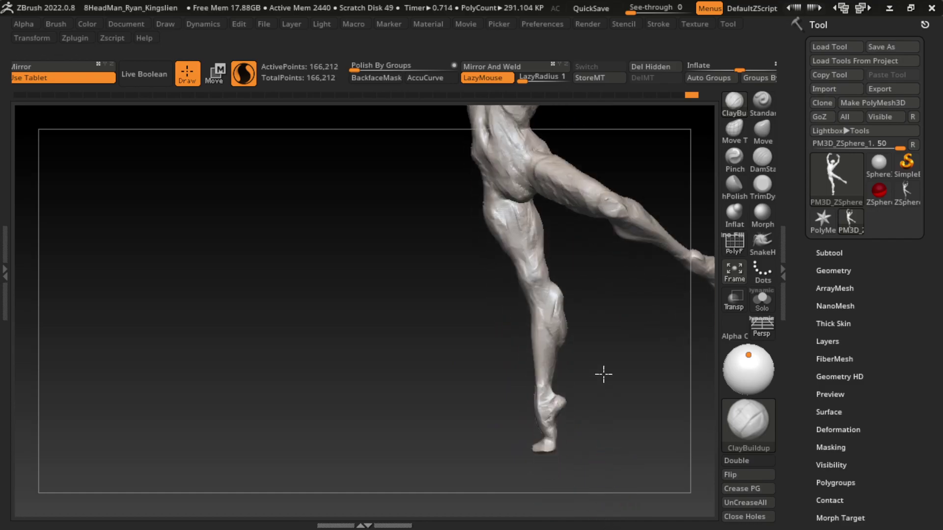
pyautogui.moveTo(543, 326); pyautogui.dragTo(540, 418)
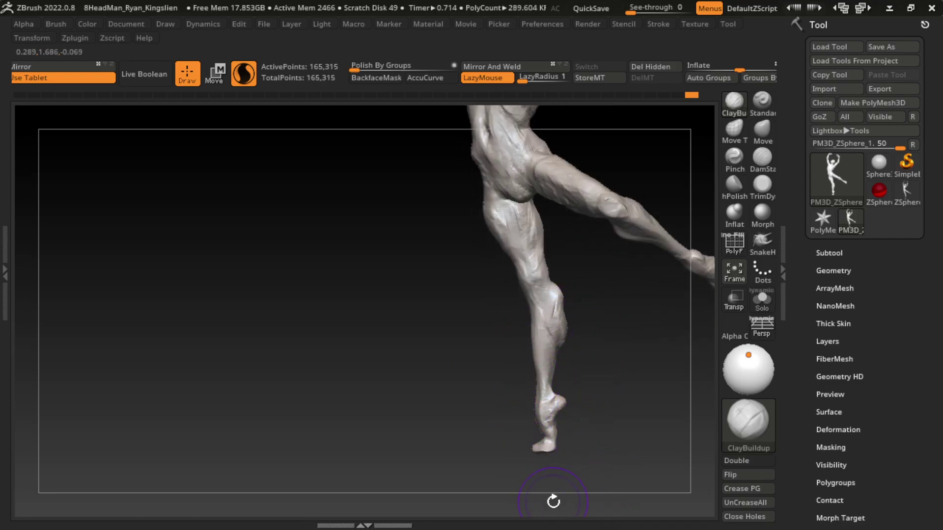
pyautogui.moveTo(617, 400)
pyautogui.mouseDown()
pyautogui.moveTo(525, 441)
pyautogui.moveTo(539, 399)
pyautogui.moveTo(540, 350)
pyautogui.mouseUp()
pyautogui.moveTo(584, 393)
pyautogui.mouseDown()
pyautogui.moveTo(649, 406)
pyautogui.moveTo(552, 378)
pyautogui.moveTo(545, 387)
pyautogui.moveTo(552, 366)
pyautogui.moveTo(584, 393)
pyautogui.moveTo(547, 394)
pyautogui.moveTo(550, 401)
pyautogui.moveTo(588, 386)
pyautogui.mouseUp()
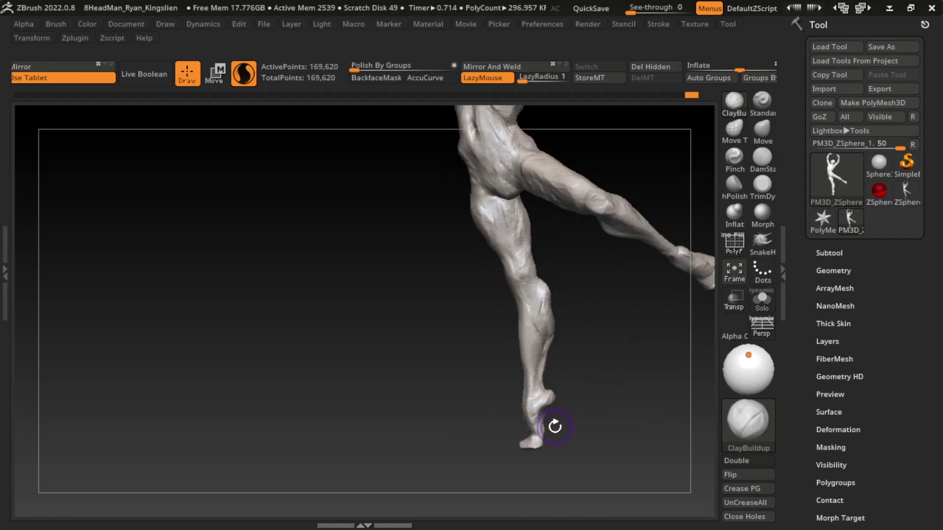
pyautogui.moveTo(544, 409); pyautogui.dragTo(550, 411)
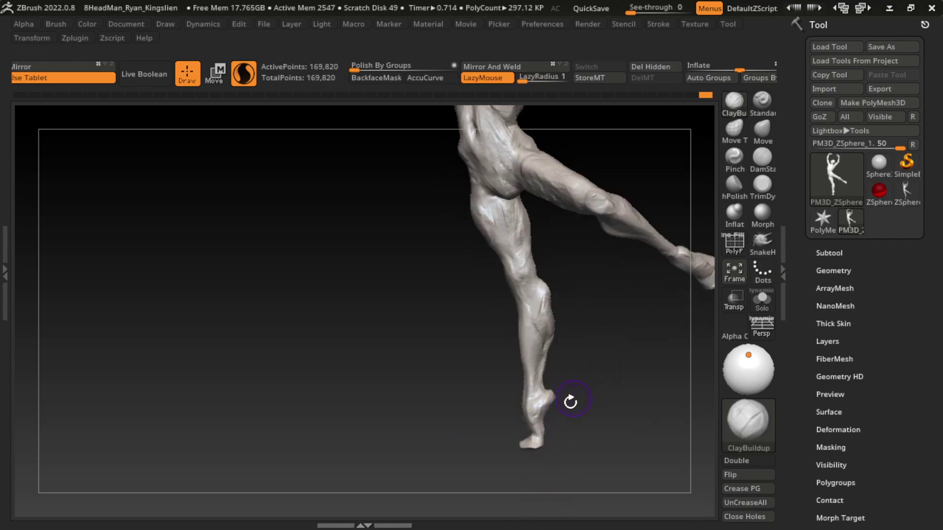
# Inspect the standing foot from several angles, toggling Move Topological and ClayBuildup.
pyautogui.click(739, 133)
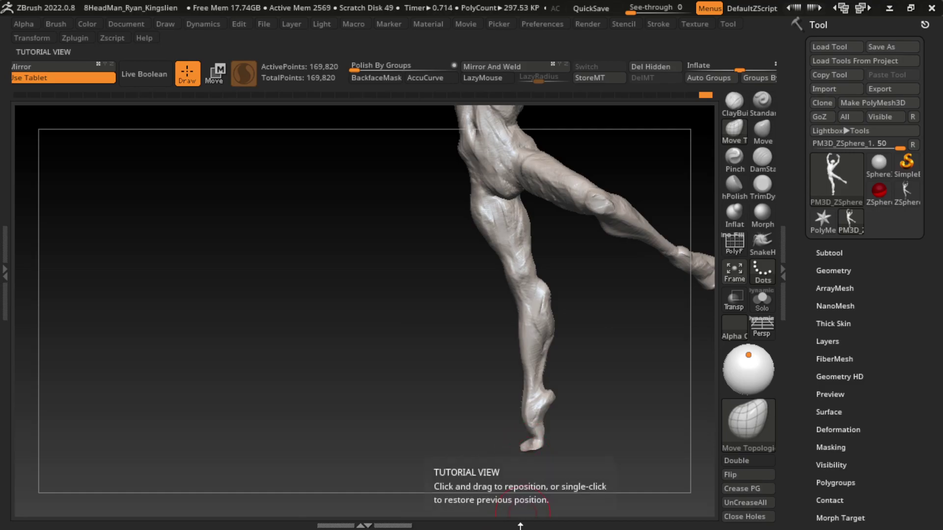
pyautogui.moveTo(603, 412)
pyautogui.mouseDown()
pyautogui.moveTo(505, 421)
pyautogui.moveTo(539, 416)
pyautogui.mouseUp()
pyautogui.click(734, 102)
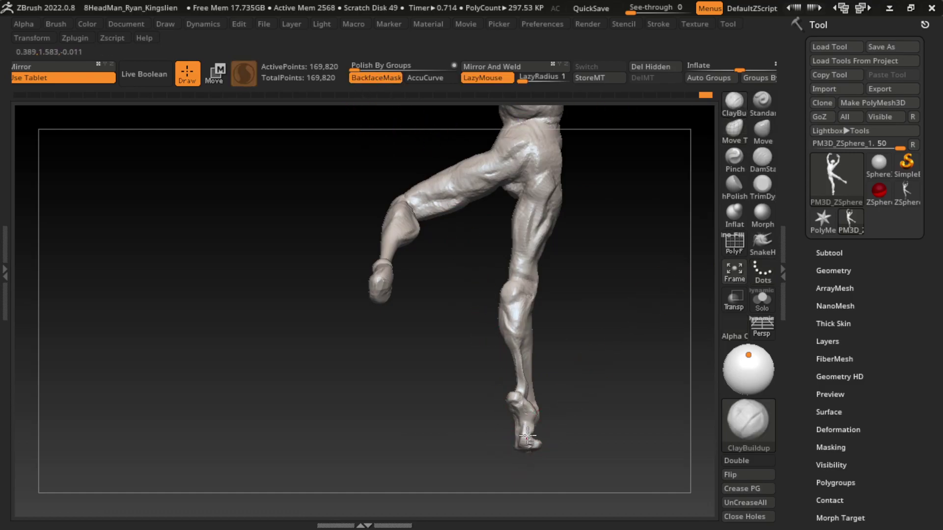
pyautogui.moveTo(524, 472)
pyautogui.mouseDown()
pyautogui.moveTo(649, 512)
pyautogui.moveTo(586, 455)
pyautogui.mouseUp()
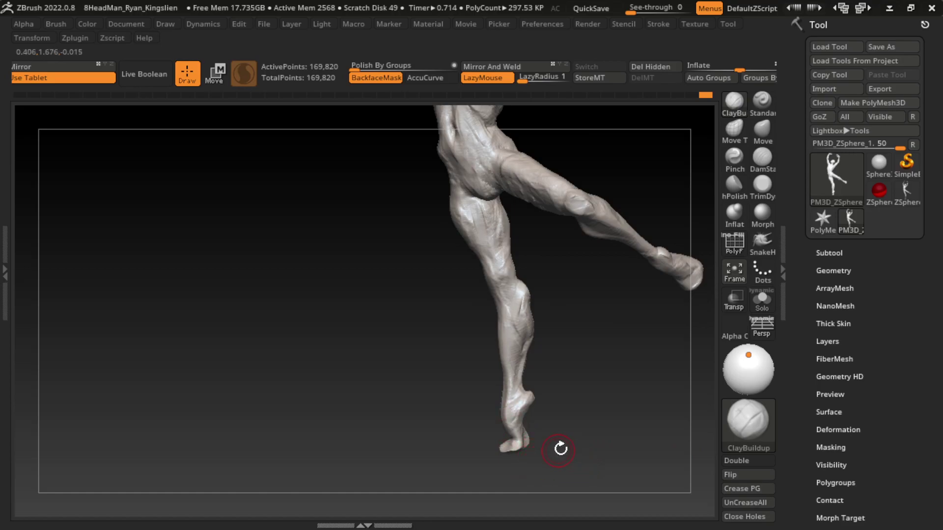
pyautogui.moveTo(580, 436); pyautogui.dragTo(536, 442)
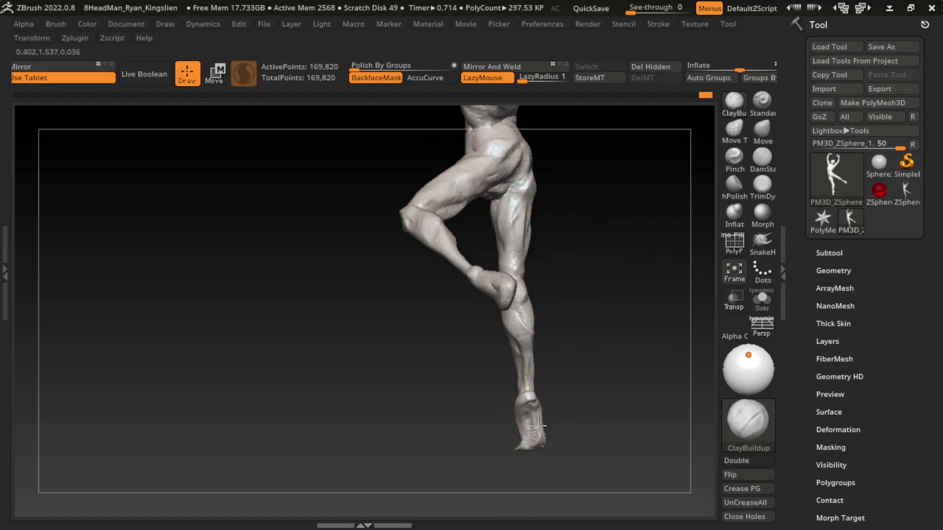
pyautogui.moveTo(621, 406); pyautogui.dragTo(585, 410)
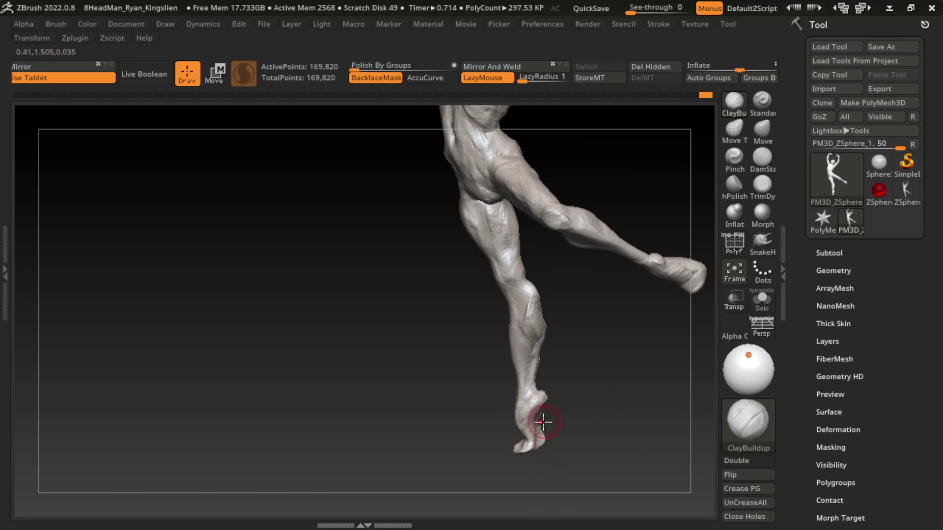
pyautogui.moveTo(543, 418)
pyautogui.mouseDown()
pyautogui.moveTo(553, 403)
pyautogui.moveTo(621, 440)
pyautogui.moveTo(613, 445)
pyautogui.mouseUp()
pyautogui.moveTo(558, 463); pyautogui.dragTo(557, 483)
# Resize the brush and smooth the heel of the standing foot.
pyautogui.press('s')
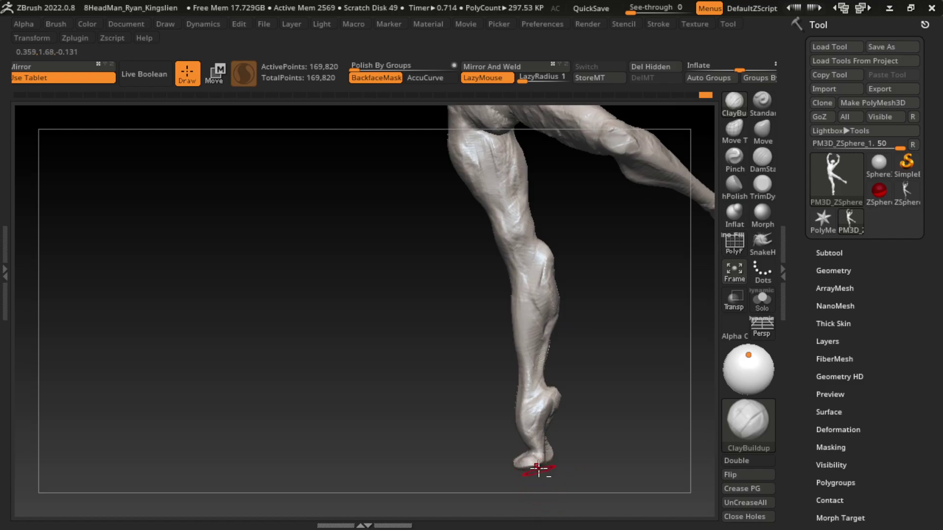
pyautogui.moveTo(538, 469); pyautogui.dragTo(547, 450)
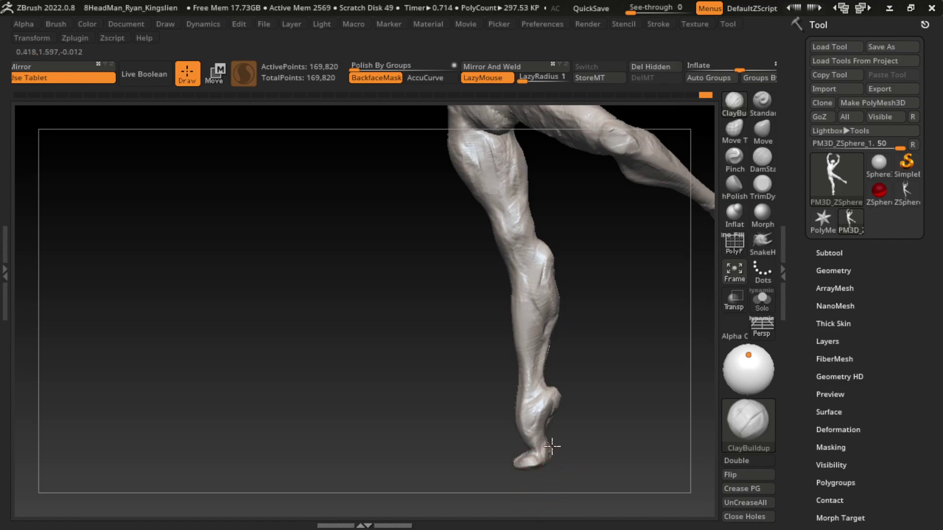
pyautogui.keyDown('shift'); pyautogui.moveTo(544, 496); pyautogui.dragTo(545, 444); pyautogui.keyUp('shift')
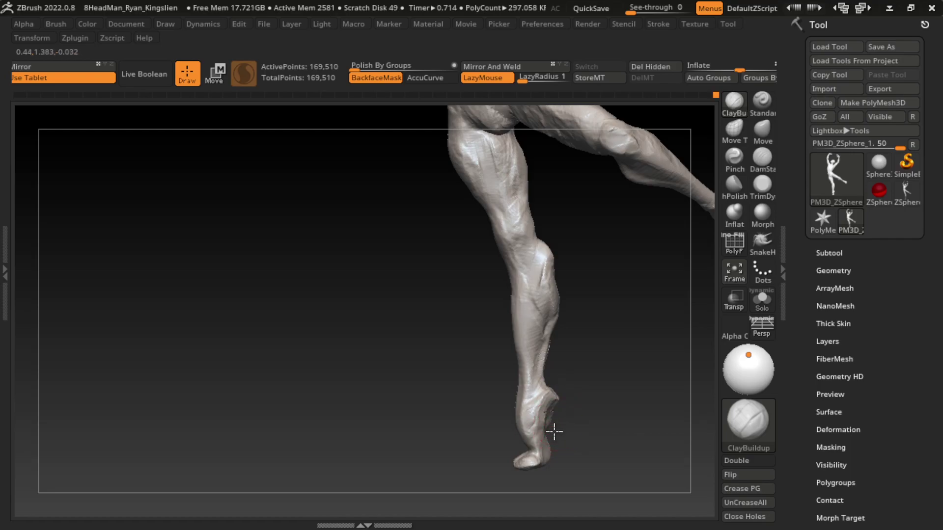
pyautogui.moveTo(551, 430)
pyautogui.keyDown('alt'); pyautogui.mouseDown()
pyautogui.moveTo(596, 339)
pyautogui.moveTo(634, 337)
pyautogui.mouseUp(); pyautogui.keyUp('alt')
pyautogui.press('s')
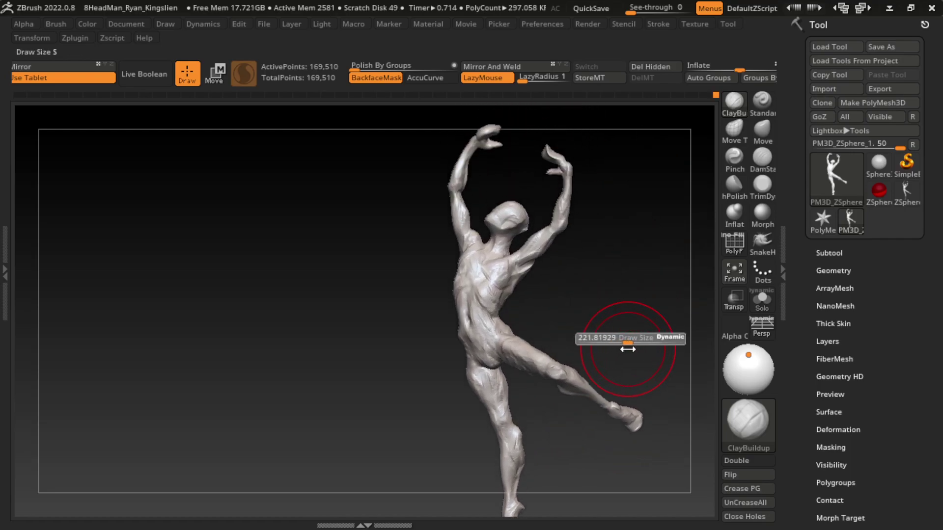
# Select the plain Move brush and adjust its draw size.
pyautogui.press('s')
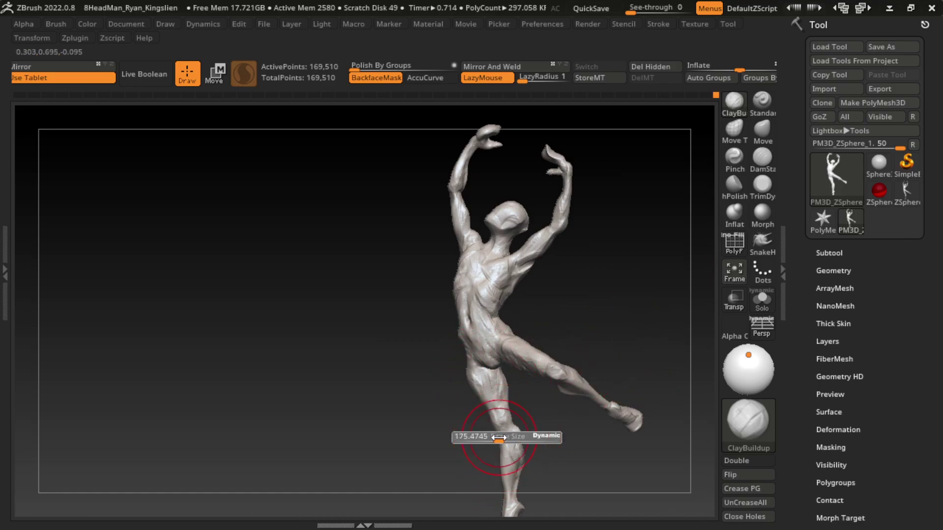
pyautogui.moveTo(491, 452); pyautogui.dragTo(471, 452)
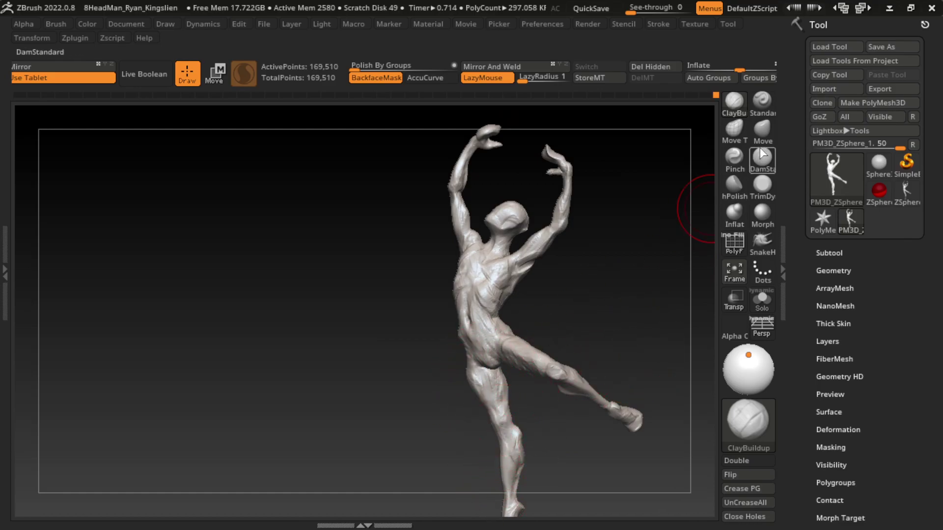
pyautogui.click(762, 131)
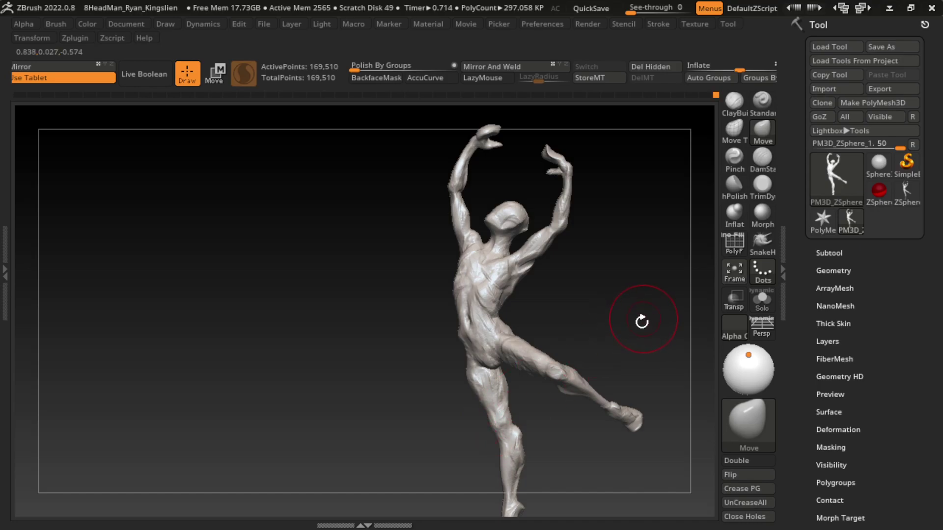
pyautogui.press('s')
pyautogui.moveTo(642, 325); pyautogui.dragTo(661, 324)
pyautogui.moveTo(572, 259)
pyautogui.keyDown('alt'); pyautogui.mouseDown()
pyautogui.moveTo(587, 389)
pyautogui.moveTo(577, 392)
pyautogui.mouseUp(); pyautogui.keyUp('alt')
pyautogui.press('s')
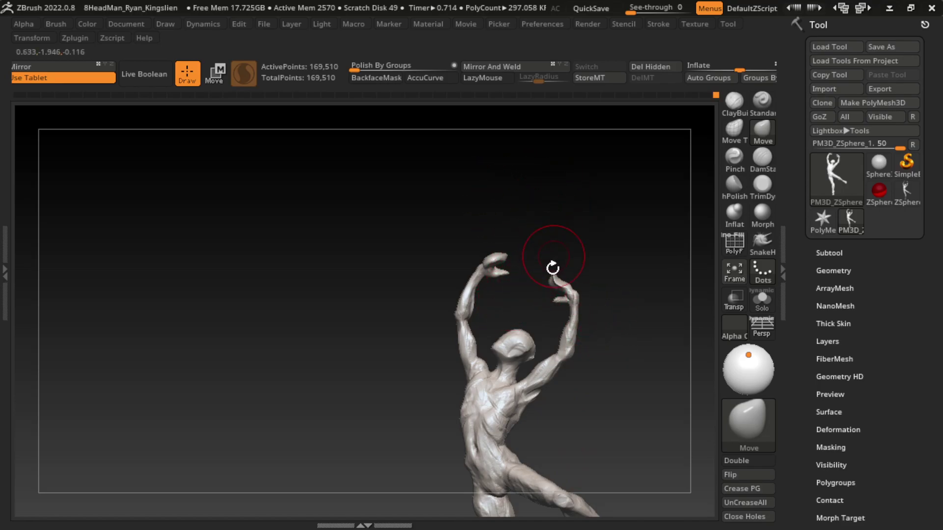
pyautogui.moveTo(553, 268); pyautogui.dragTo(555, 279)
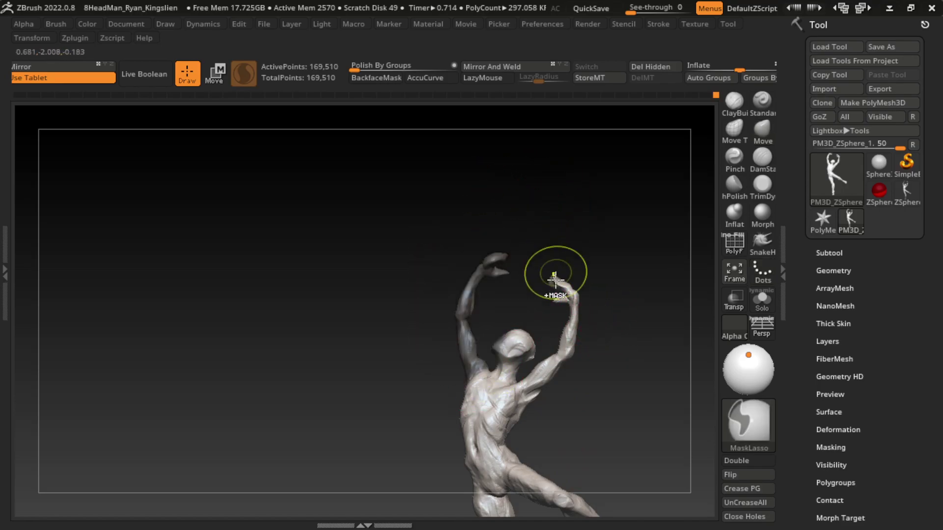
# Mask the head and upper body, transpose the raised hand vertically, then clear the mask.
pyautogui.moveTo(509, 311)
pyautogui.keyDown('ctrl'); pyautogui.mouseDown()
pyautogui.moveTo(522, 342)
pyautogui.moveTo(567, 392)
pyautogui.mouseUp(); pyautogui.keyUp('ctrl')
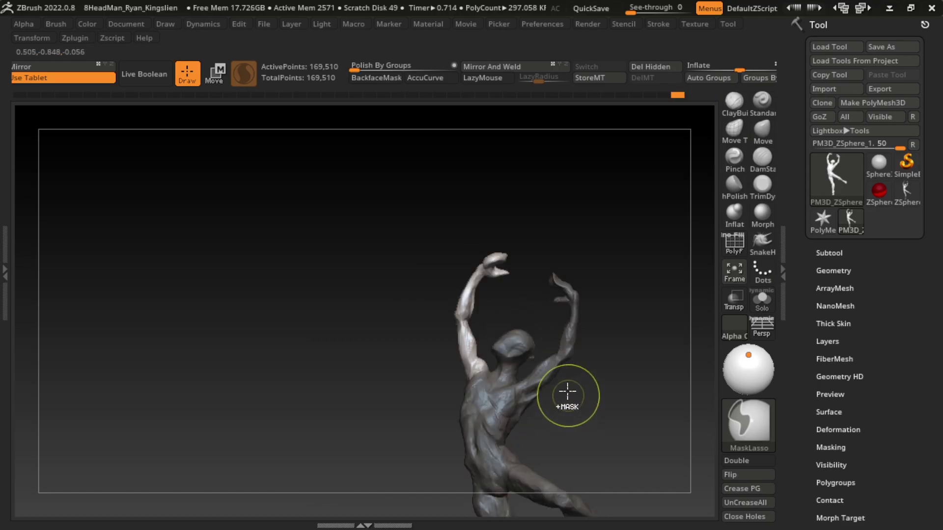
pyautogui.click(216, 74)
pyautogui.moveTo(582, 232); pyautogui.dragTo(589, 223)
pyautogui.keyDown('ctrl'); pyautogui.click(609, 467); pyautogui.keyUp('ctrl')
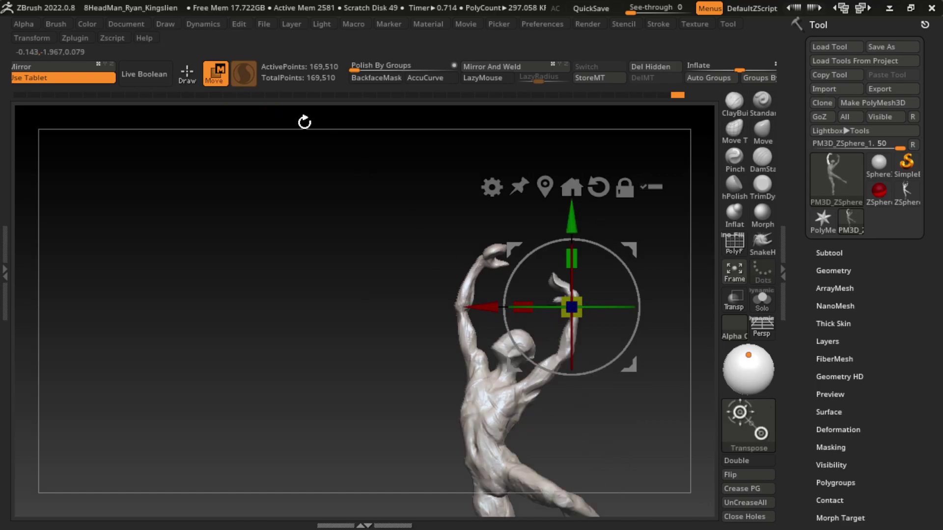
pyautogui.press('q')
# Zoom in on the upper body, shrink the brush and select Move Topological.
pyautogui.moveTo(304, 122)
pyautogui.mouseDown()
pyautogui.moveTo(600, 453)
pyautogui.moveTo(611, 311)
pyautogui.moveTo(673, 387)
pyautogui.moveTo(619, 350)
pyautogui.mouseUp()
pyautogui.press('s')
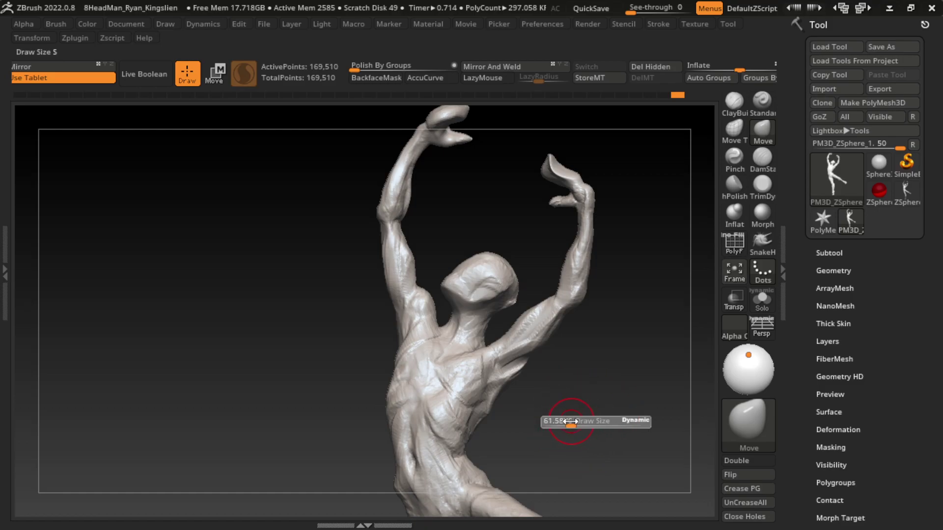
pyautogui.moveTo(585, 420); pyautogui.dragTo(565, 420)
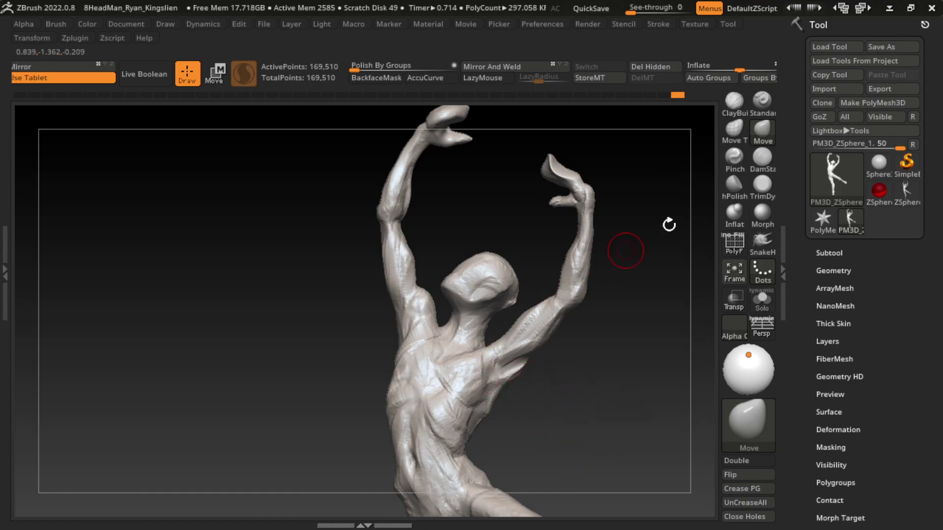
pyautogui.click(726, 143)
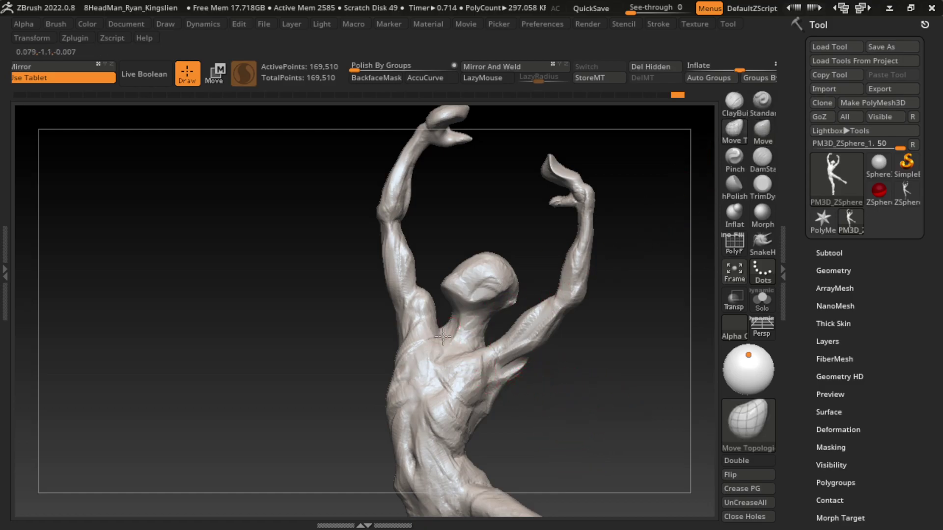
# Orbit and zoom to frame the figure's upper body.
pyautogui.moveTo(621, 412); pyautogui.dragTo(431, 385)
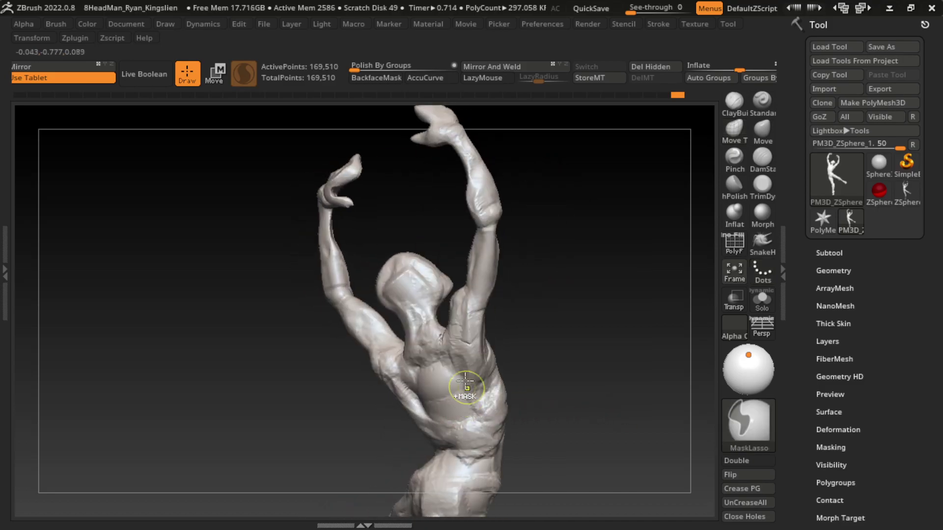
pyautogui.moveTo(593, 361); pyautogui.dragTo(585, 309)
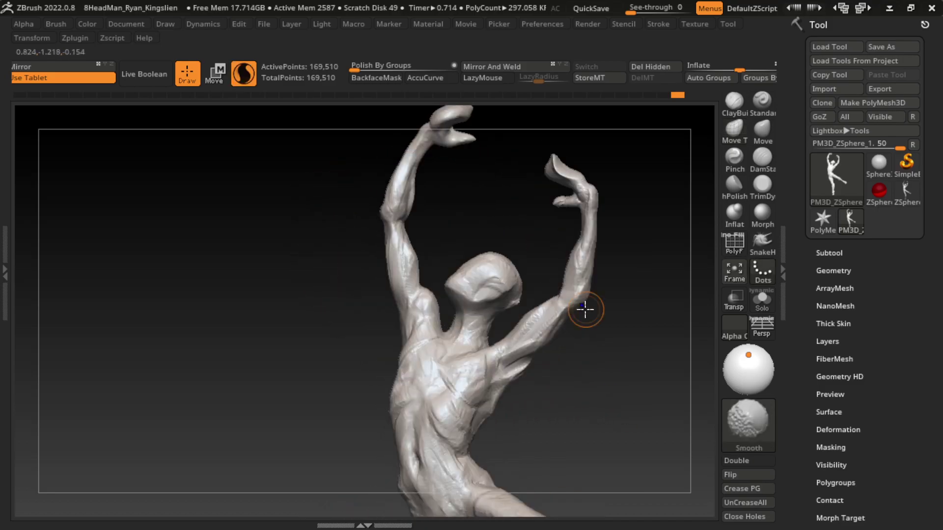
pyautogui.moveTo(585, 440); pyautogui.dragTo(512, 393)
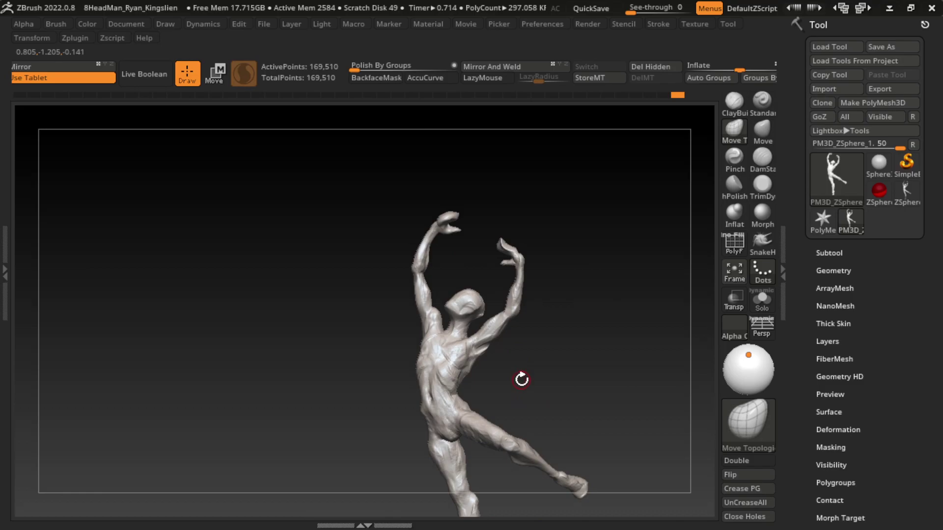
pyautogui.press('ctrl')
pyautogui.keyDown('alt'); pyautogui.moveTo(511, 375); pyautogui.dragTo(537, 416); pyautogui.keyUp('alt')
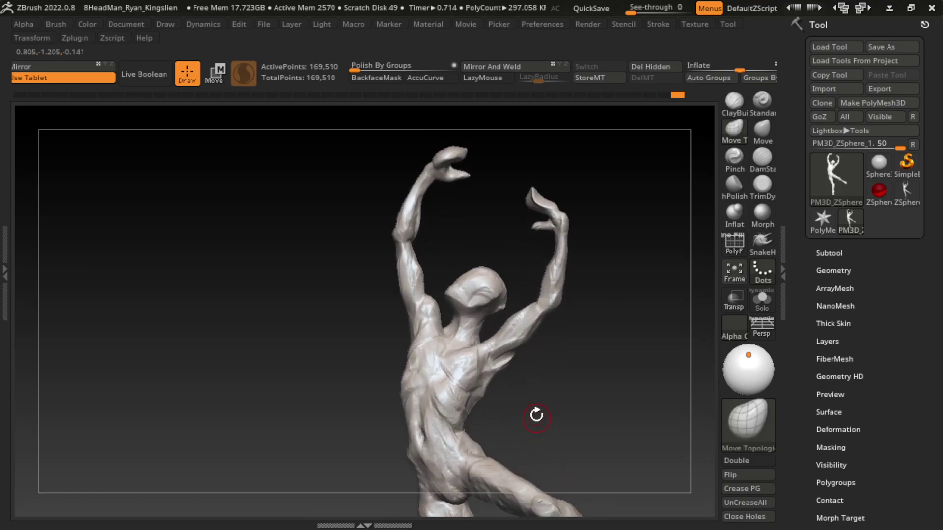
# With ClayBuildup and BackfaceMask off, build up the shoulder and upper arm, then mask the arm.
pyautogui.click(734, 102)
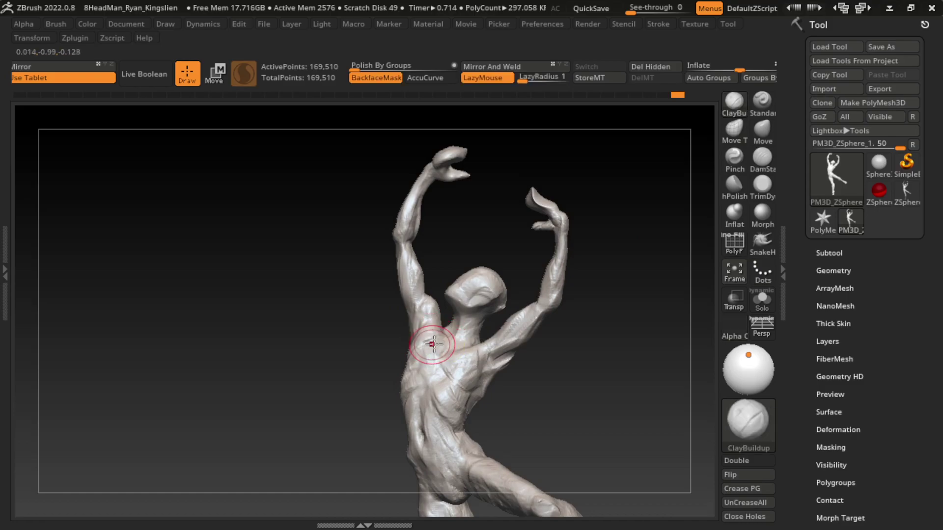
pyautogui.click(376, 78)
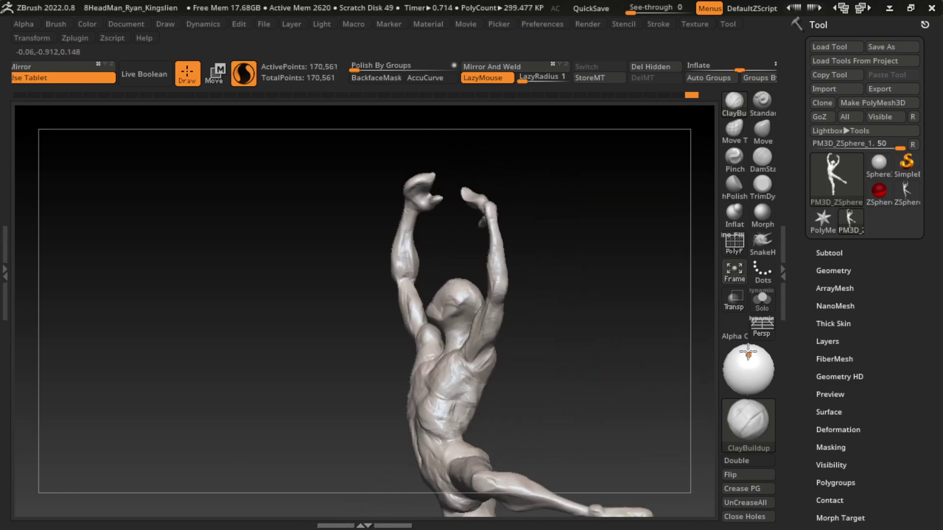
pyautogui.moveTo(486, 335); pyautogui.dragTo(588, 339)
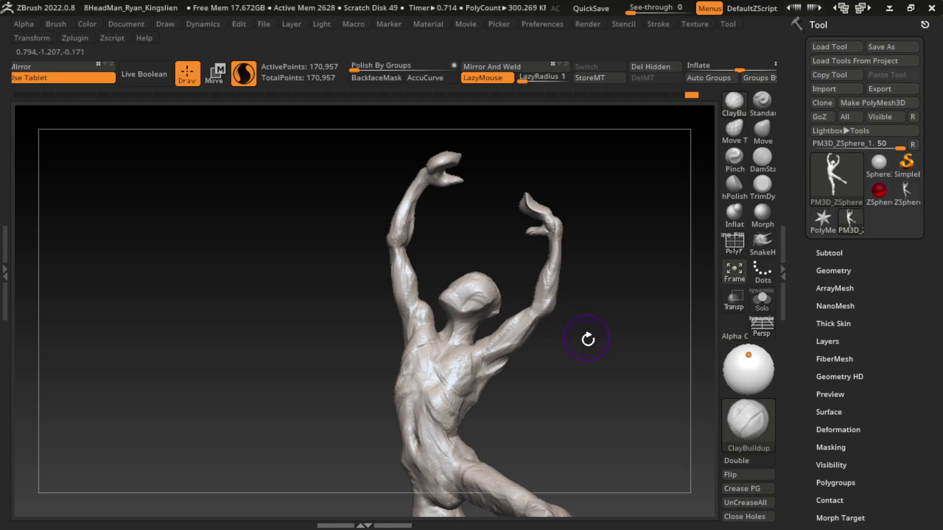
pyautogui.moveTo(537, 364)
pyautogui.keyDown('ctrl'); pyautogui.mouseDown()
pyautogui.moveTo(505, 410)
pyautogui.moveTo(548, 164)
pyautogui.moveTo(519, 334)
pyautogui.mouseUp(); pyautogui.keyUp('ctrl')
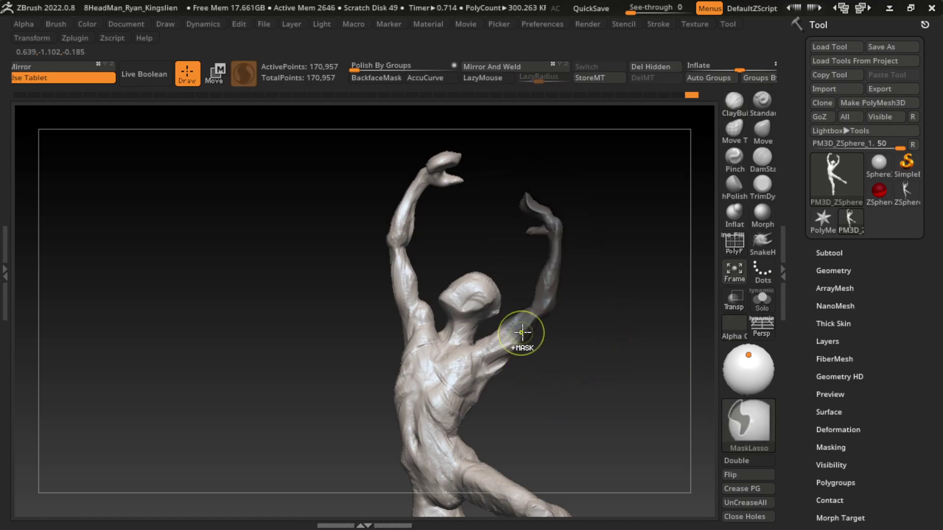
# Invert the mask and rotate the freed arm around the shoulder with Transpose.
pyautogui.keyDown('ctrl'); pyautogui.click(626, 341); pyautogui.keyUp('ctrl')
pyautogui.press('w')
pyautogui.keyDown('alt'); pyautogui.click(503, 331); pyautogui.keyUp('alt')
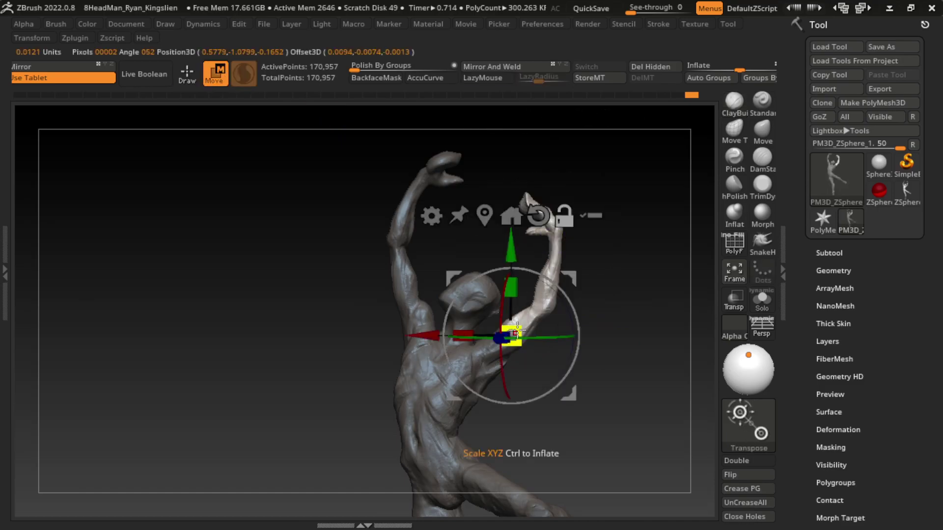
pyautogui.moveTo(565, 314)
pyautogui.mouseDown()
pyautogui.moveTo(585, 327)
pyautogui.moveTo(543, 383)
pyautogui.mouseUp()
pyautogui.moveTo(581, 289); pyautogui.dragTo(594, 276)
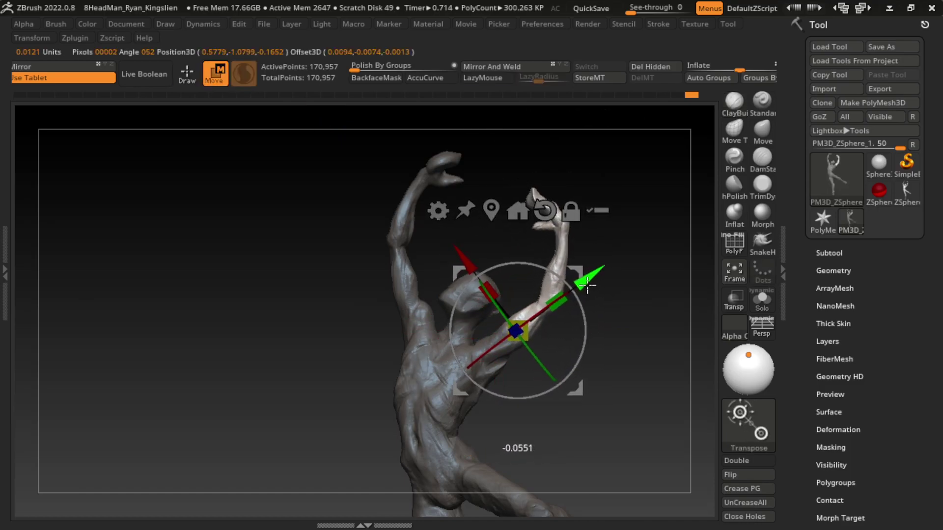
pyautogui.keyDown('ctrl'); pyautogui.moveTo(620, 357); pyautogui.dragTo(499, 238); pyautogui.keyUp('ctrl')
pyautogui.press('q')
# Mask everything but the lower leg, shift it slightly with Transpose, then clear the mask.
pyautogui.scroll(-3, 570, 366)
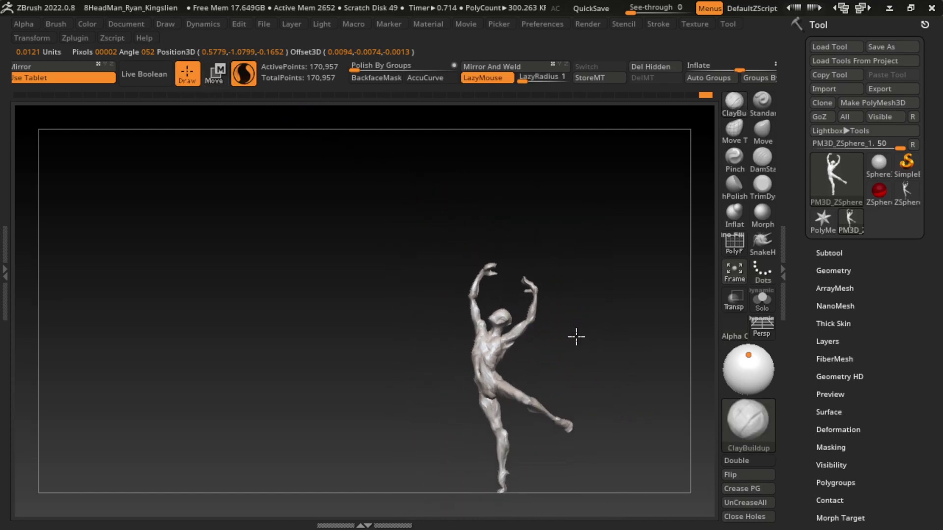
pyautogui.scroll(2, 610, 280)
pyautogui.scroll(2, 571, 444)
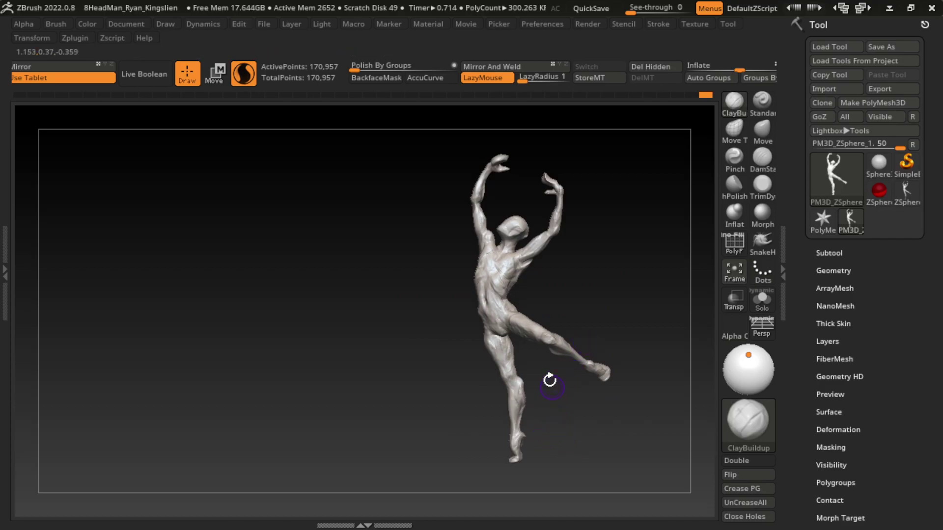
pyautogui.keyDown('ctrl'); pyautogui.moveTo(522, 353); pyautogui.dragTo(519, 399); pyautogui.keyUp('ctrl')
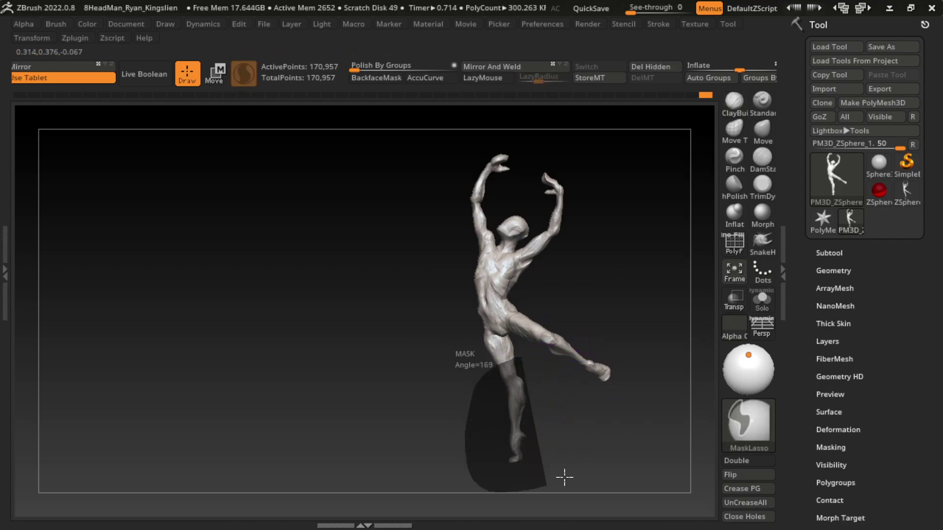
pyautogui.keyDown('ctrl'); pyautogui.click(550, 374); pyautogui.keyUp('ctrl')
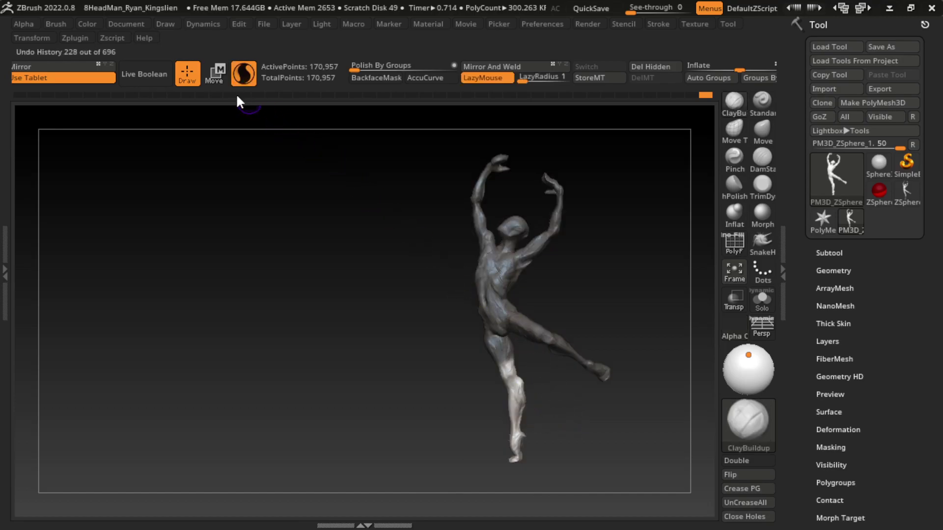
pyautogui.press('w')
pyautogui.click(566, 127)
pyautogui.moveTo(603, 297); pyautogui.dragTo(606, 312)
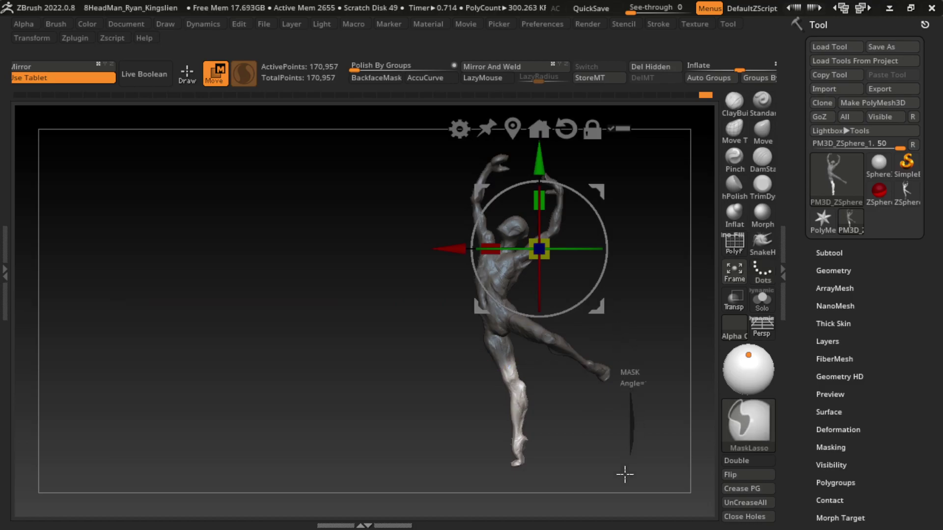
pyautogui.keyDown('ctrl'); pyautogui.moveTo(625, 415); pyautogui.dragTo(355, 152); pyautogui.keyUp('ctrl')
pyautogui.press('q')
# Rotate the lifted lower leg around the knee with Transpose, undoing the final nudge.
pyautogui.press('b')
pyautogui.press('c')
pyautogui.press('b')
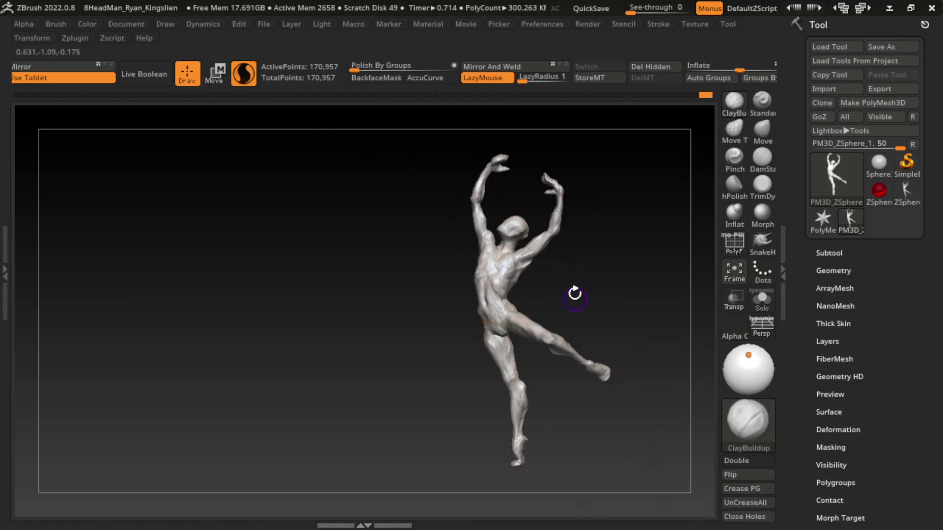
pyautogui.moveTo(610, 317)
pyautogui.mouseDown()
pyautogui.moveTo(621, 310)
pyautogui.moveTo(606, 316)
pyautogui.moveTo(562, 299)
pyautogui.moveTo(618, 417)
pyautogui.mouseUp()
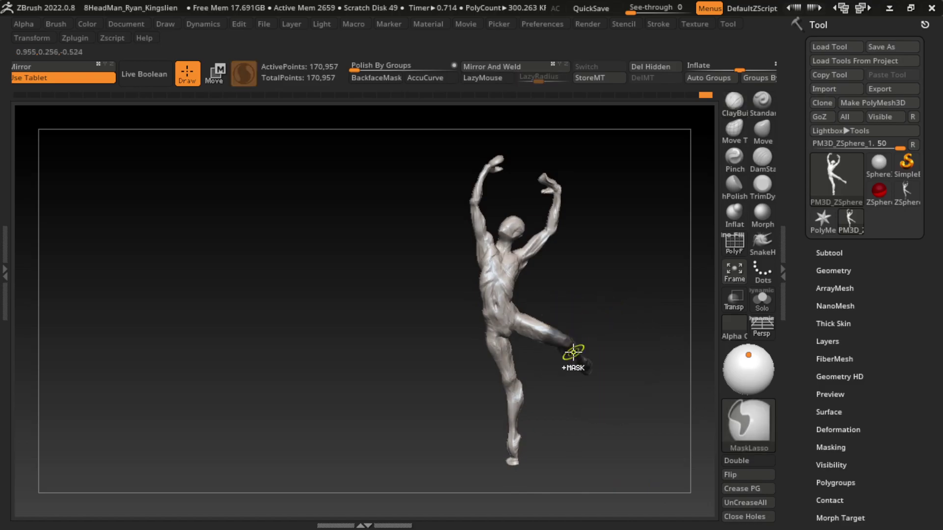
pyautogui.keyDown('ctrl'); pyautogui.click(593, 331); pyautogui.keyUp('ctrl')
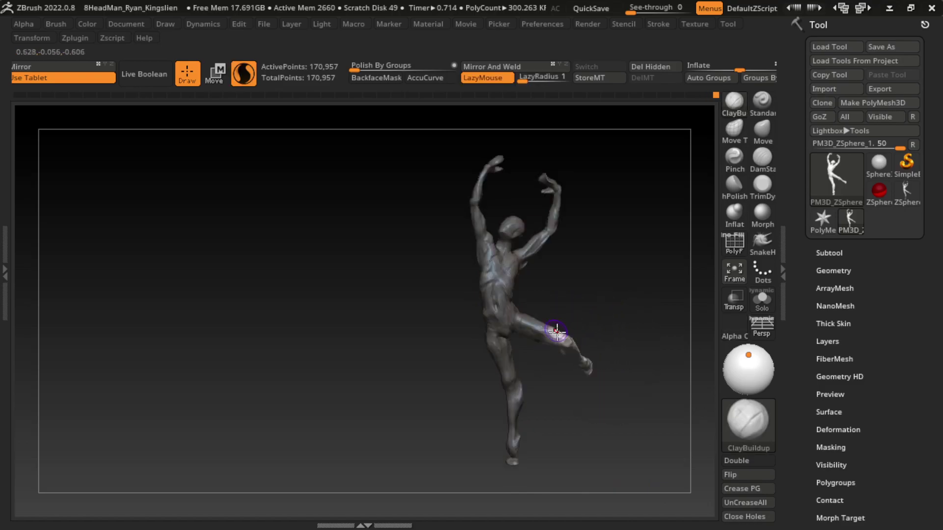
pyautogui.press('w')
pyautogui.click(548, 335)
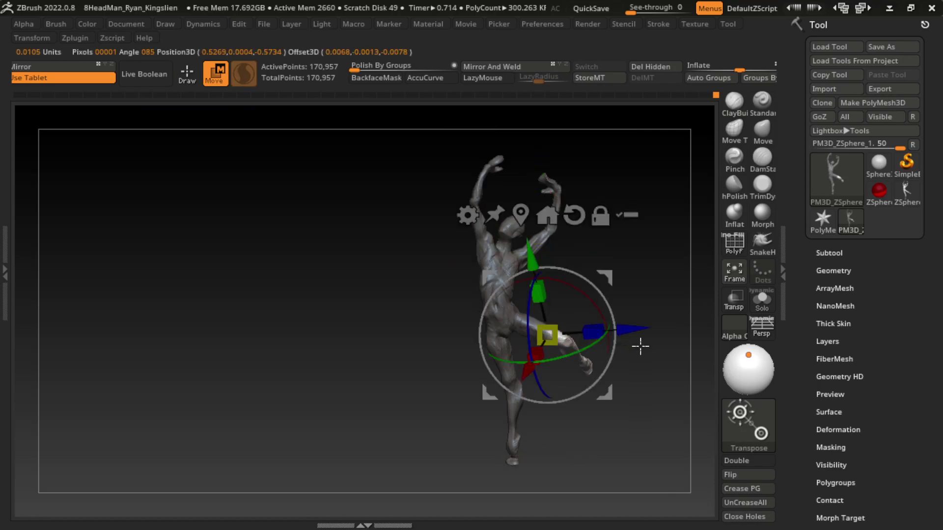
pyautogui.moveTo(592, 315); pyautogui.dragTo(611, 332)
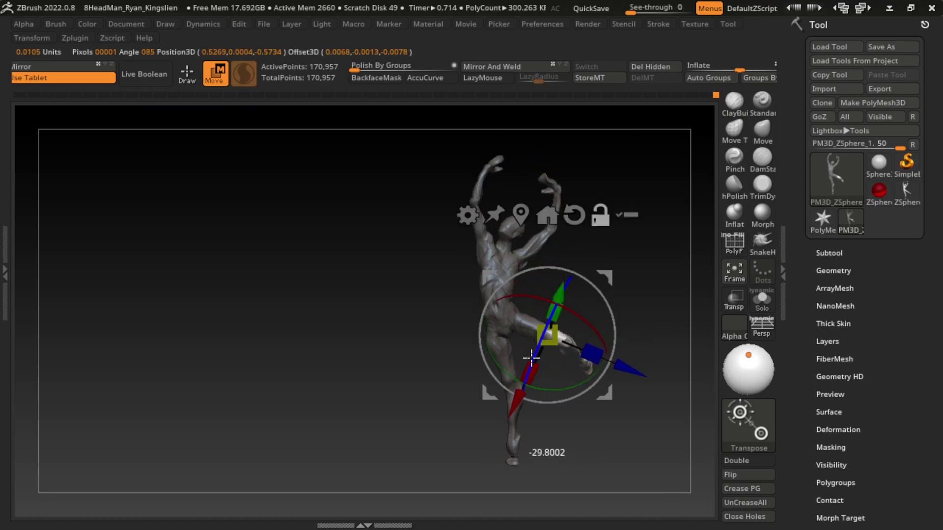
pyautogui.moveTo(538, 374); pyautogui.dragTo(520, 385)
pyautogui.moveTo(633, 375); pyautogui.dragTo(639, 372)
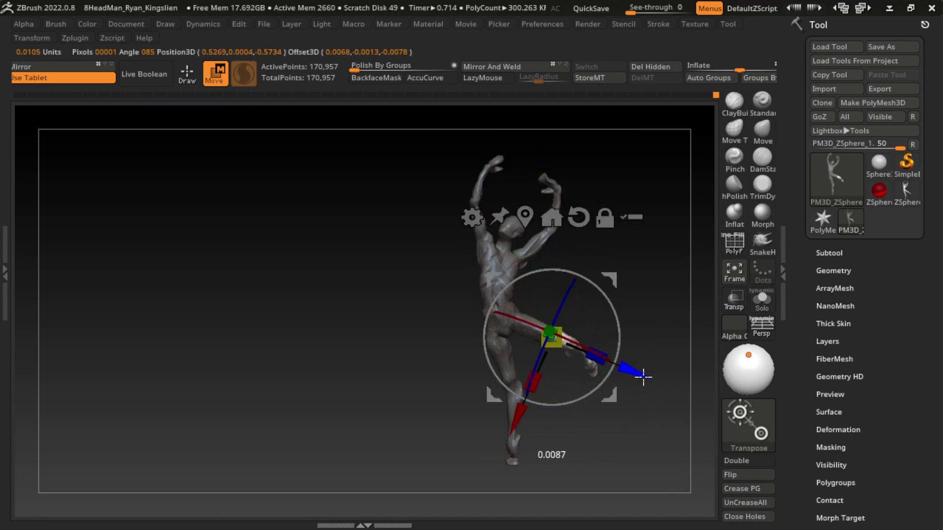
pyautogui.hotkey('ctrl', 'z')
pyautogui.hotkey('ctrl', 'z')
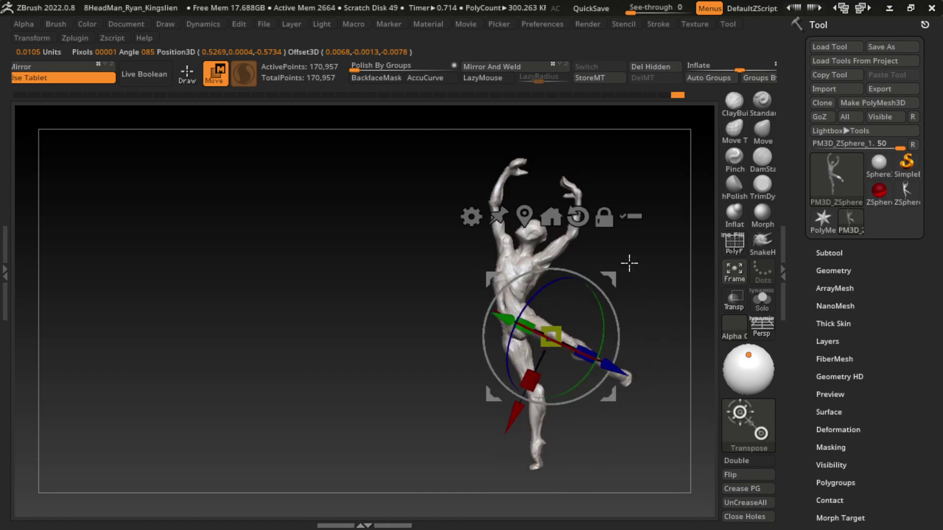
pyautogui.click(187, 73)
# Switch to the Move brush and orbit to a zoomed near-frontal view.
pyautogui.moveTo(624, 426)
pyautogui.mouseDown()
pyautogui.moveTo(600, 437)
pyautogui.moveTo(610, 373)
pyautogui.mouseUp()
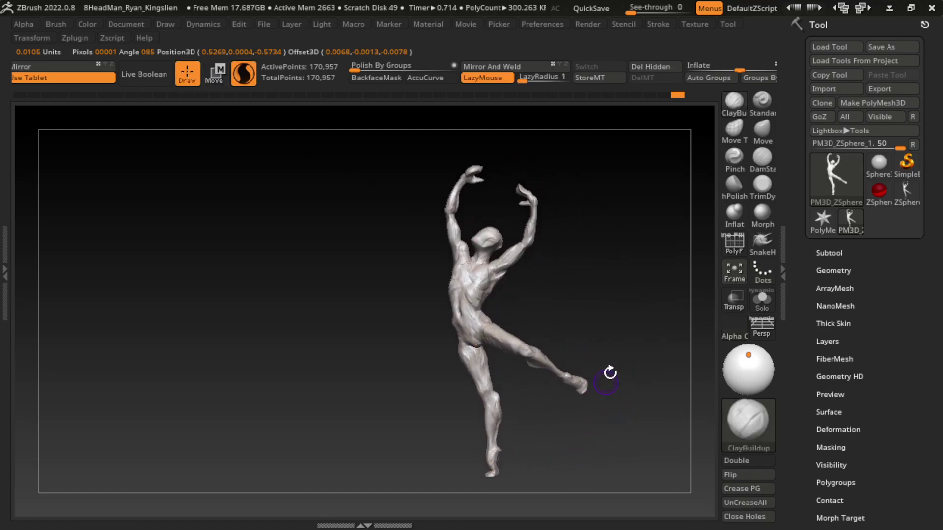
pyautogui.moveTo(556, 291); pyautogui.dragTo(558, 292)
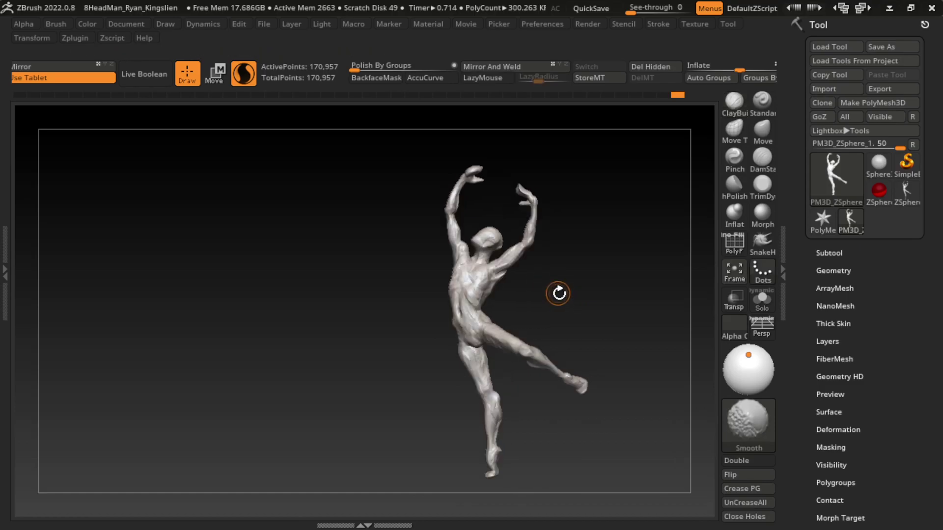
pyautogui.press('s')
pyautogui.press('b')
pyautogui.press('m')
pyautogui.press('v')
pyautogui.moveTo(596, 219)
pyautogui.mouseDown()
pyautogui.moveTo(558, 274)
pyautogui.moveTo(585, 291)
pyautogui.moveTo(568, 263)
pyautogui.mouseUp()
pyautogui.moveTo(579, 305); pyautogui.dragTo(573, 325)
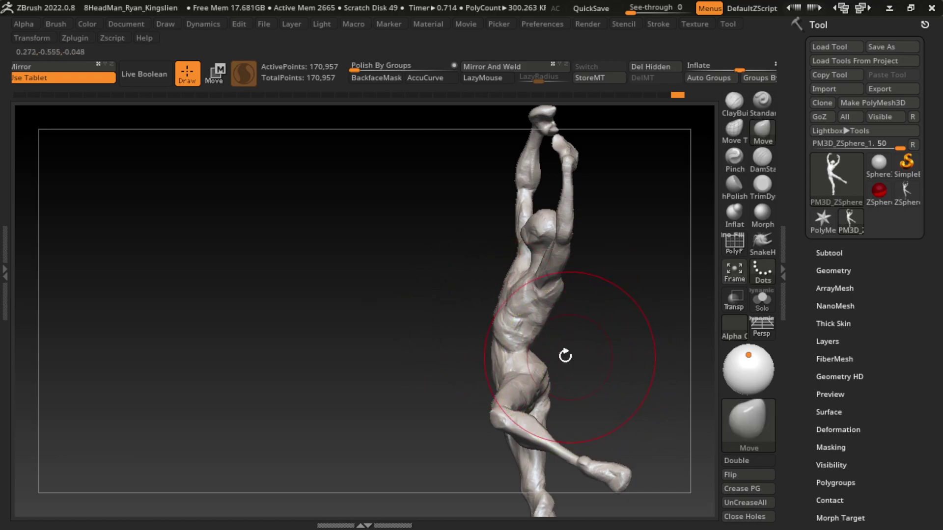
# Mask the upper torso, invert it, and place the upright Transpose gizmo on the torso.
pyautogui.press('ctrl')
pyautogui.keyDown('ctrl'); pyautogui.moveTo(520, 349); pyautogui.dragTo(525, 345); pyautogui.keyUp('ctrl')
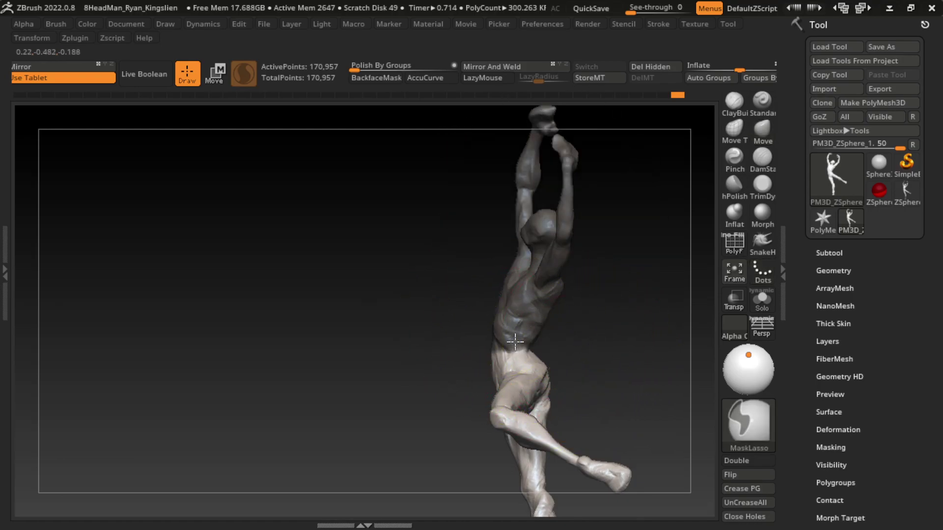
pyautogui.click(214, 73)
pyautogui.moveTo(632, 299); pyautogui.dragTo(601, 350)
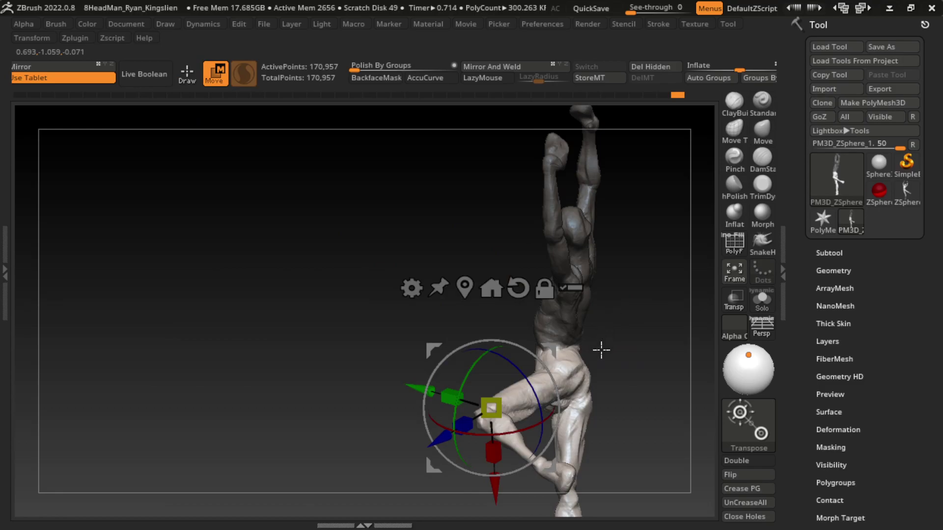
pyautogui.keyDown('ctrl'); pyautogui.click(613, 333); pyautogui.keyUp('ctrl')
pyautogui.moveTo(624, 318); pyautogui.dragTo(640, 318)
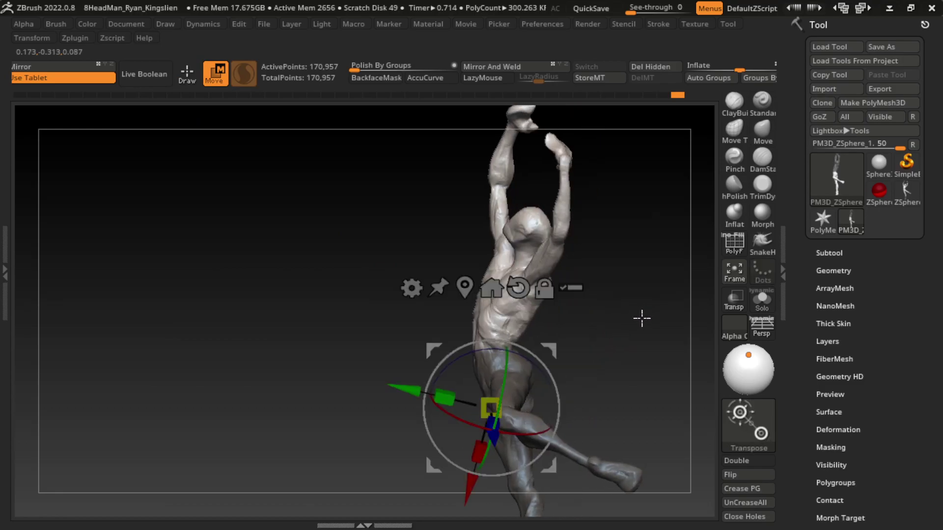
pyautogui.click(550, 351)
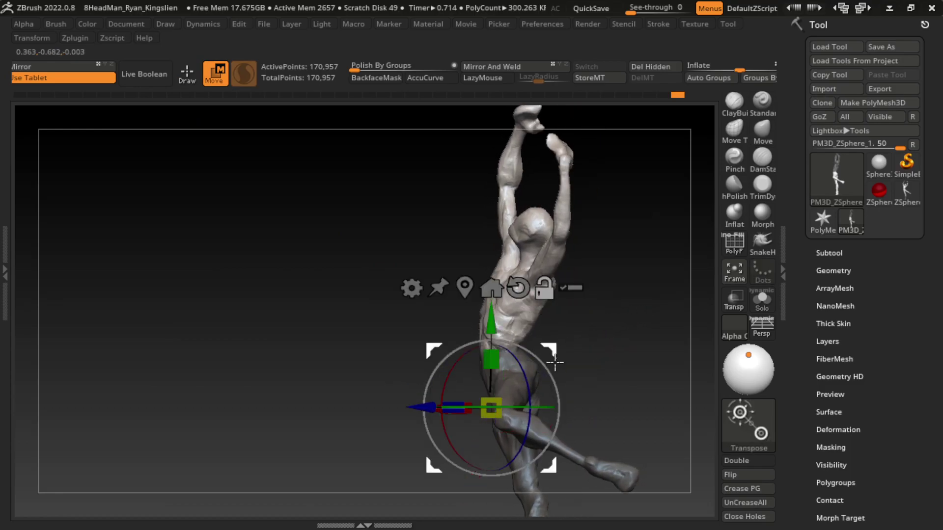
pyautogui.moveTo(551, 351)
pyautogui.mouseDown()
pyautogui.moveTo(561, 290)
pyautogui.moveTo(602, 345)
pyautogui.moveTo(671, 292)
pyautogui.mouseUp()
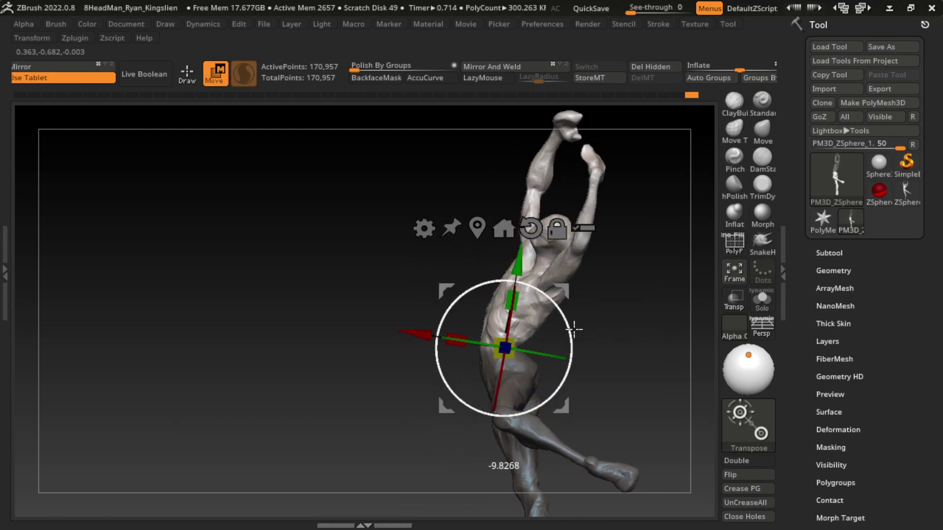
# Return to sculpting and orbit between three-quarter back and frontal views.
pyautogui.press('q')
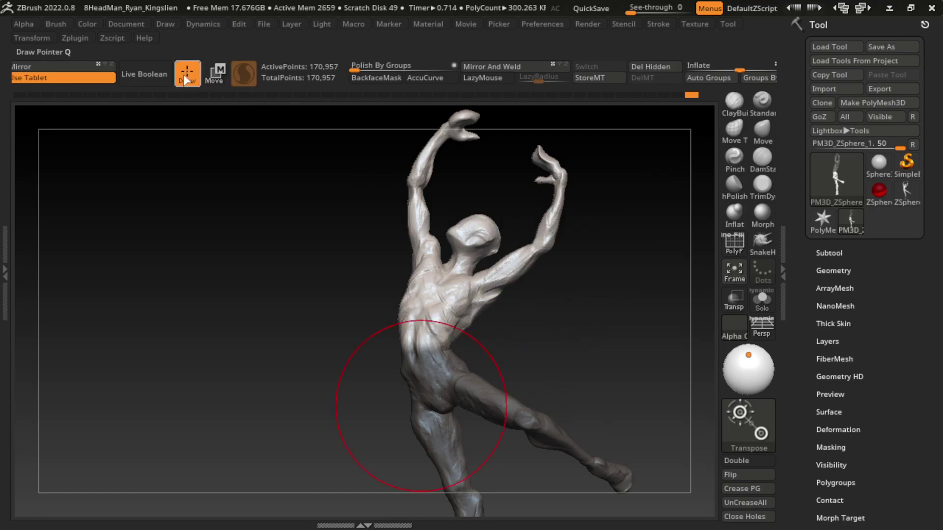
pyautogui.moveTo(585, 370)
pyautogui.mouseDown()
pyautogui.moveTo(549, 366)
pyautogui.moveTo(590, 352)
pyautogui.moveTo(573, 333)
pyautogui.moveTo(541, 330)
pyautogui.mouseUp()
pyautogui.press('s')
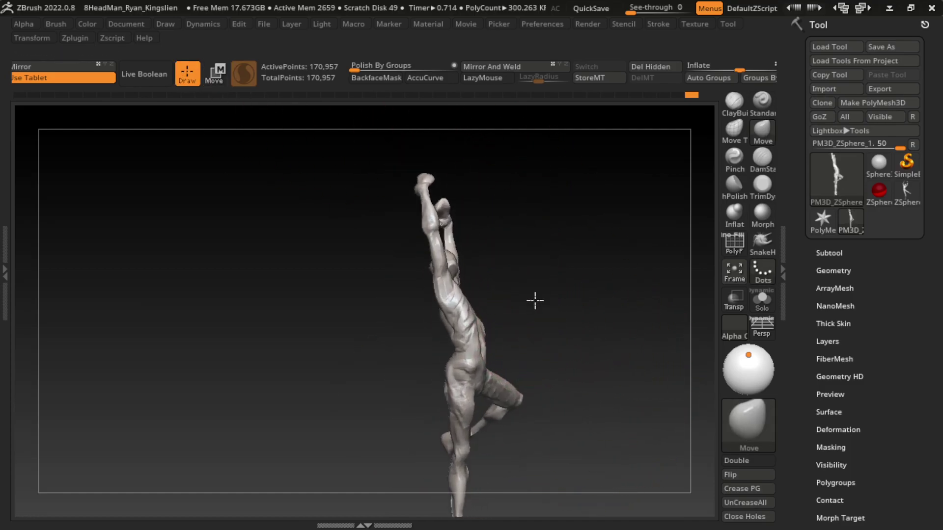
pyautogui.scroll(5, 535, 302)
pyautogui.press('s')
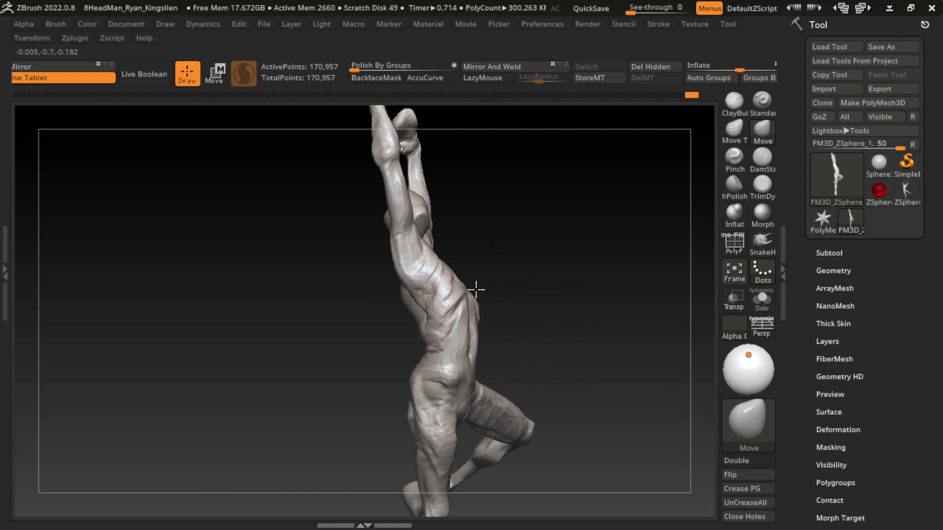
pyautogui.moveTo(482, 280); pyautogui.dragTo(605, 312)
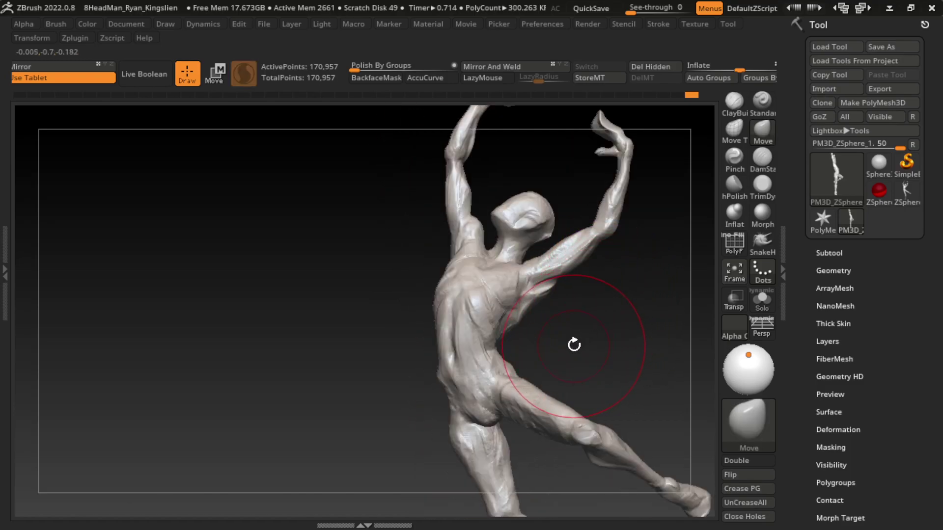
pyautogui.moveTo(597, 368); pyautogui.dragTo(565, 369)
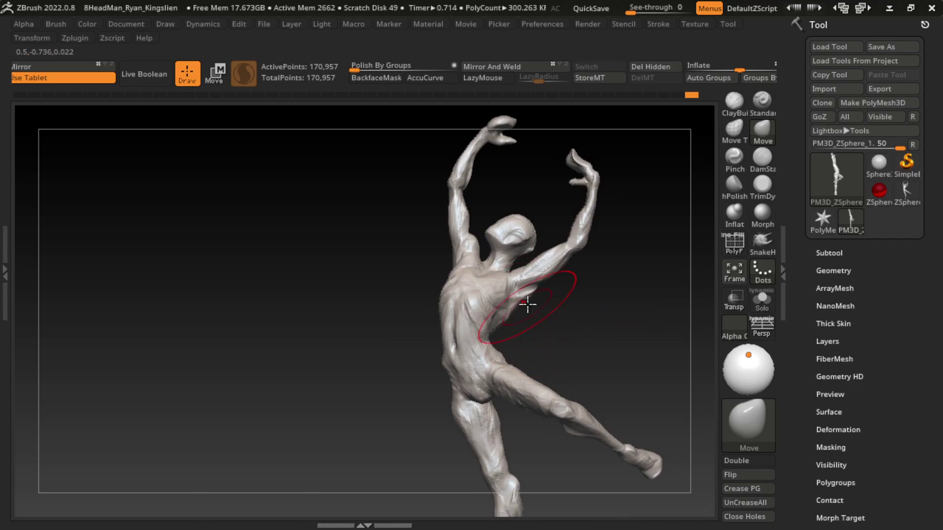
# Shrink the Move brush and reshape the shoulder blade and upper back.
pyautogui.press('s')
pyautogui.moveTo(516, 337); pyautogui.dragTo(491, 396)
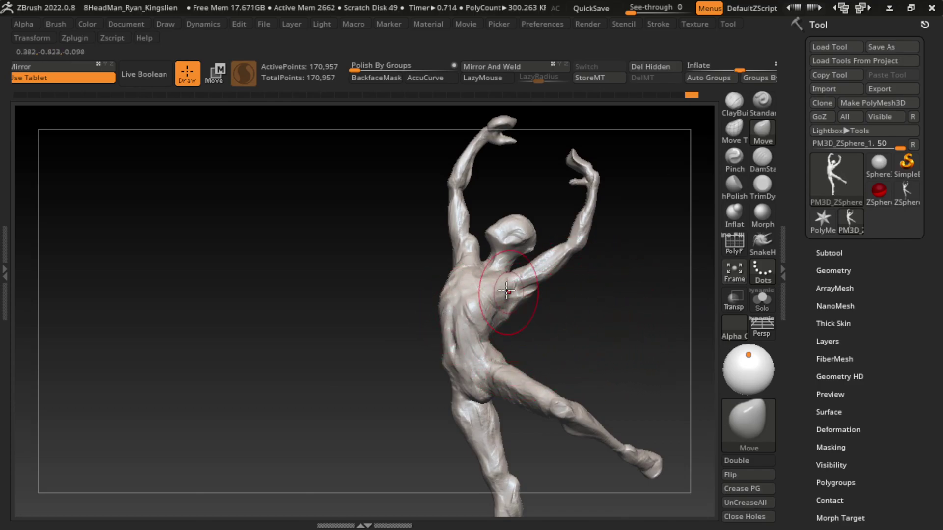
pyautogui.moveTo(506, 291); pyautogui.dragTo(496, 308)
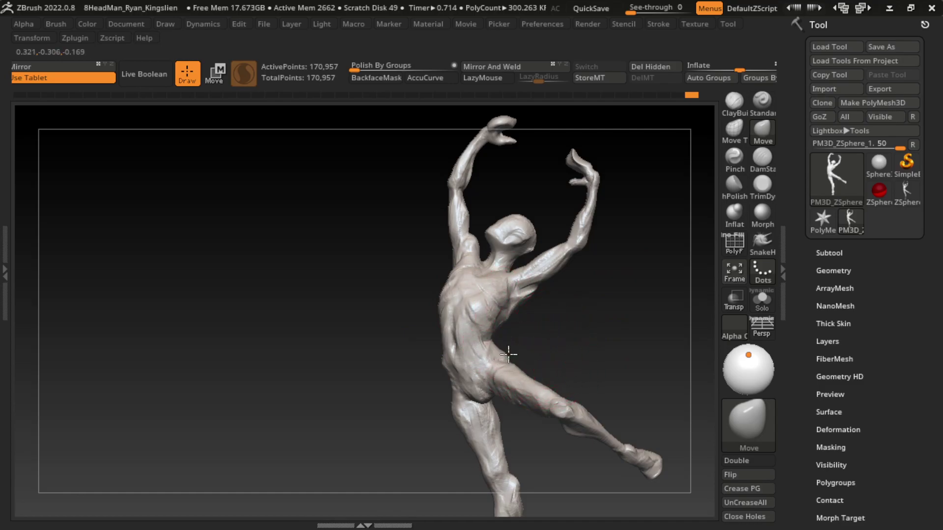
pyautogui.moveTo(523, 344); pyautogui.dragTo(615, 383)
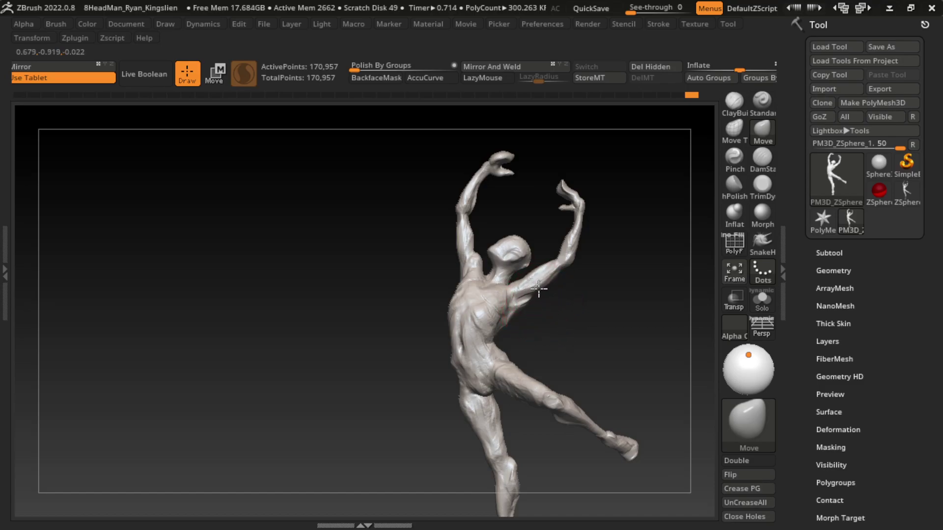
pyautogui.moveTo(599, 244)
pyautogui.keyDown('alt'); pyautogui.mouseDown()
pyautogui.moveTo(566, 269)
pyautogui.moveTo(560, 293)
pyautogui.mouseUp(); pyautogui.keyUp('alt')
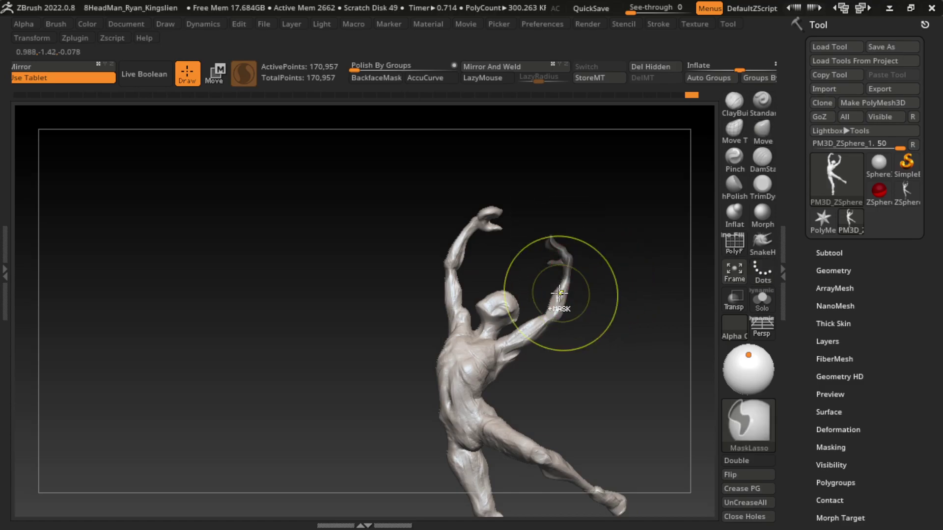
# Lift the raised arm slightly with Transpose, then mask and unmask the figure.
pyautogui.press('w')
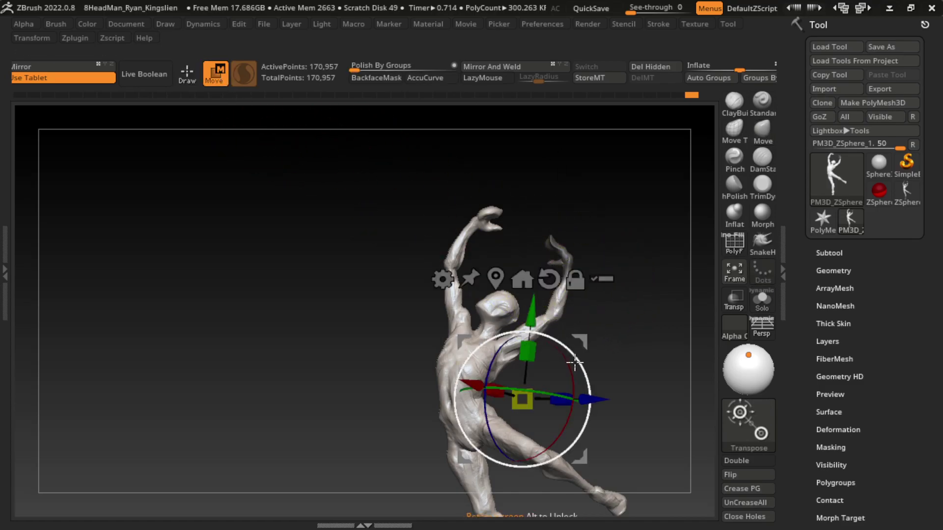
pyautogui.moveTo(533, 322); pyautogui.dragTo(534, 315)
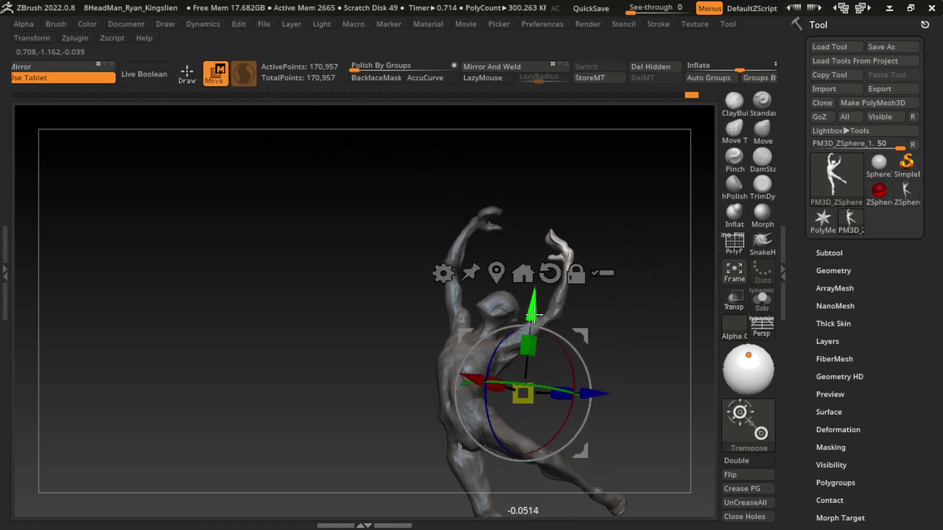
pyautogui.keyDown('ctrl'); pyautogui.click(594, 261); pyautogui.keyUp('ctrl')
pyautogui.press('q')
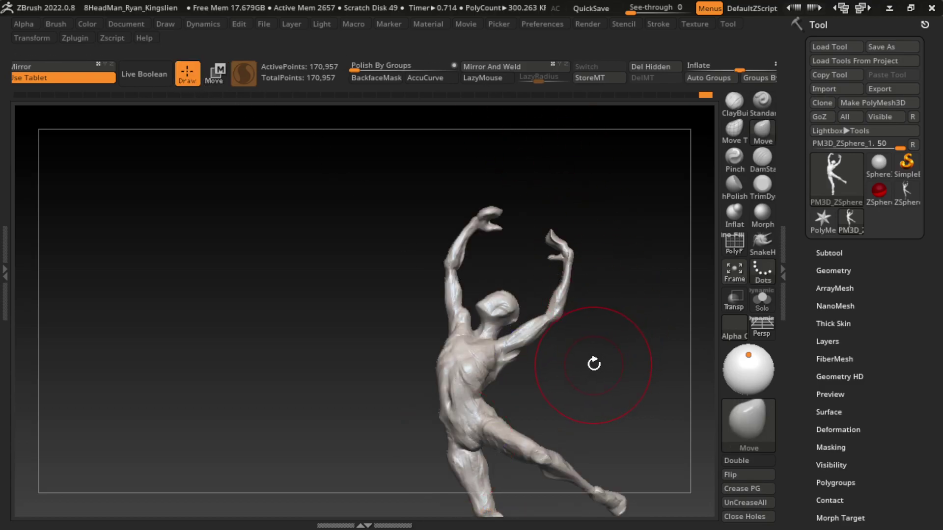
pyautogui.keyDown('ctrl'); pyautogui.click(509, 266); pyautogui.keyUp('ctrl')
pyautogui.keyDown('ctrl'); pyautogui.click(467, 235); pyautogui.keyUp('ctrl')
pyautogui.click(216, 73)
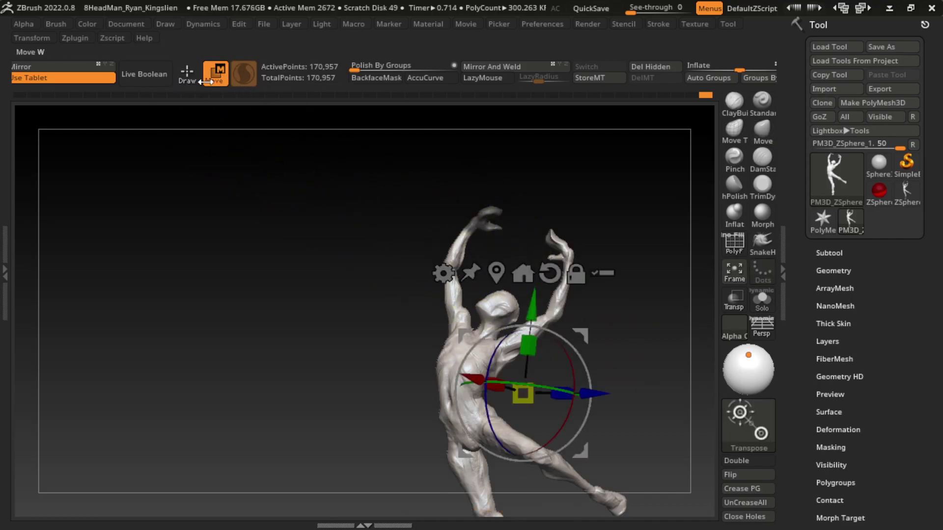
pyautogui.press('q')
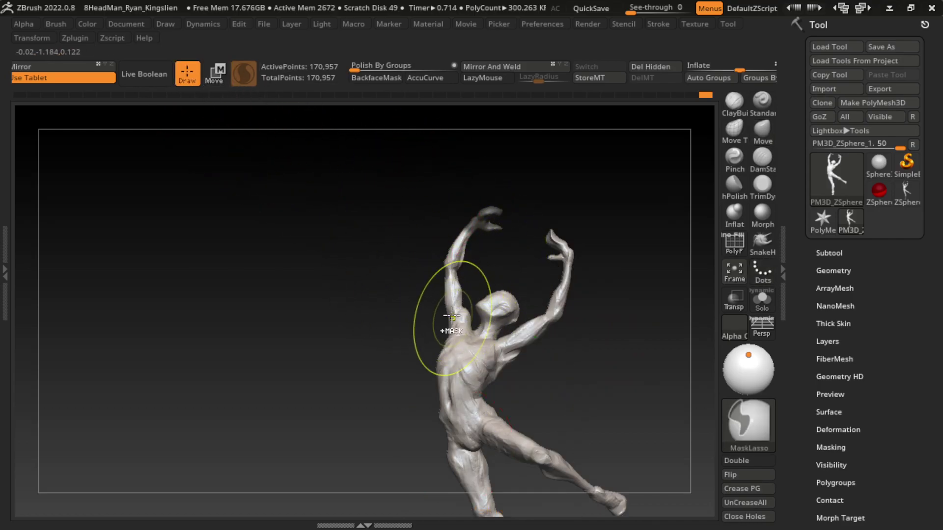
# Re-mask the body, rotate the raised hand into place with Transpose, then clear the mask.
pyautogui.keyDown('ctrl'); pyautogui.click(347, 333); pyautogui.keyUp('ctrl')
pyautogui.click(215, 72)
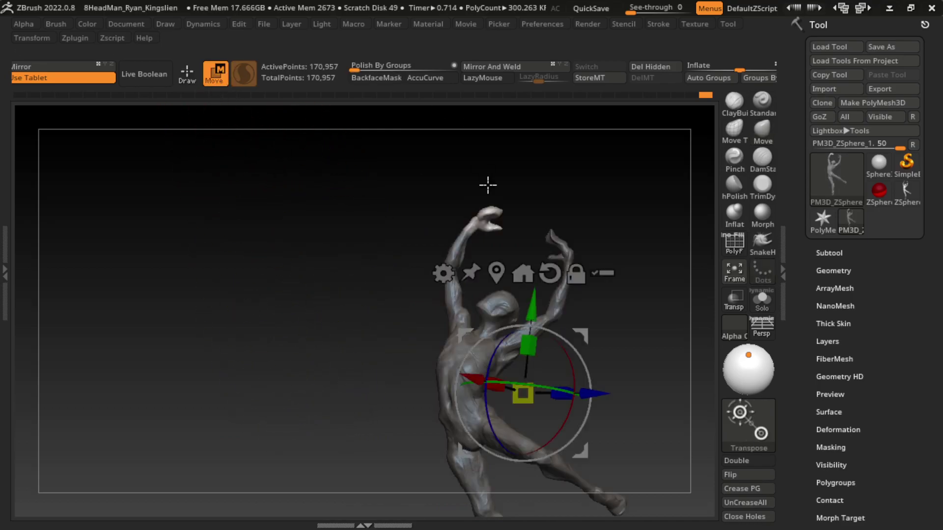
pyautogui.keyDown('ctrl'); pyautogui.click(489, 215); pyautogui.keyUp('ctrl')
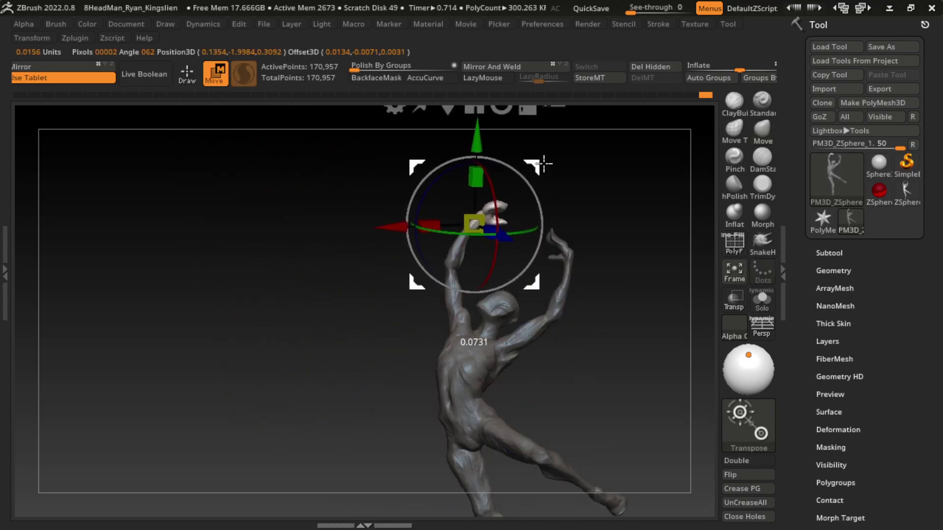
pyautogui.keyDown('ctrl'); pyautogui.click(590, 206); pyautogui.keyUp('ctrl')
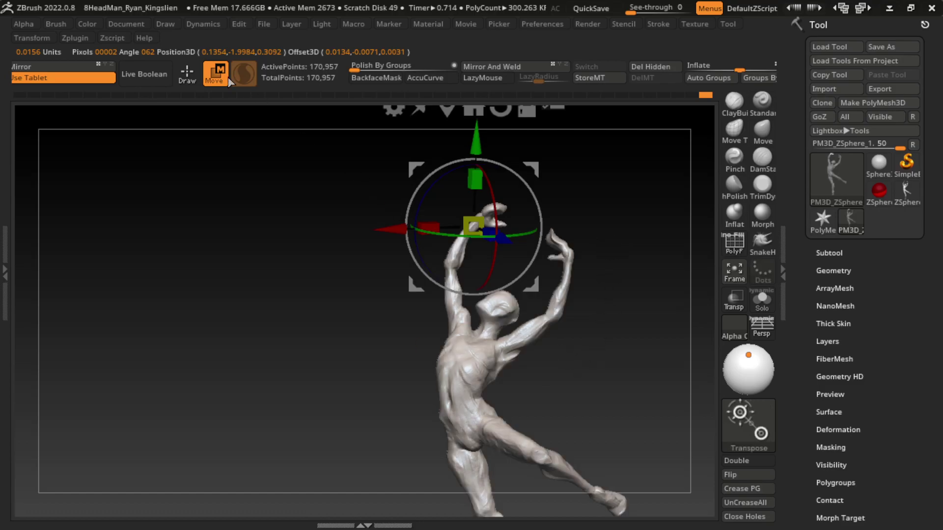
pyautogui.press('q')
pyautogui.moveTo(606, 326); pyautogui.dragTo(577, 358)
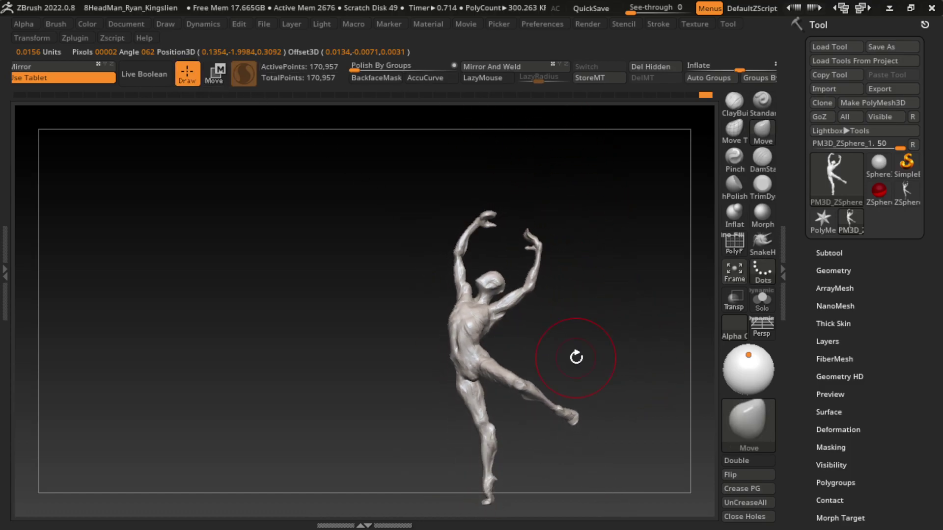
# Add ClayBuildup strokes along the raised arm with LazyMouse and BackfaceMask enabled.
pyautogui.keyDown('alt'); pyautogui.moveTo(575, 297); pyautogui.dragTo(610, 311); pyautogui.keyUp('alt')
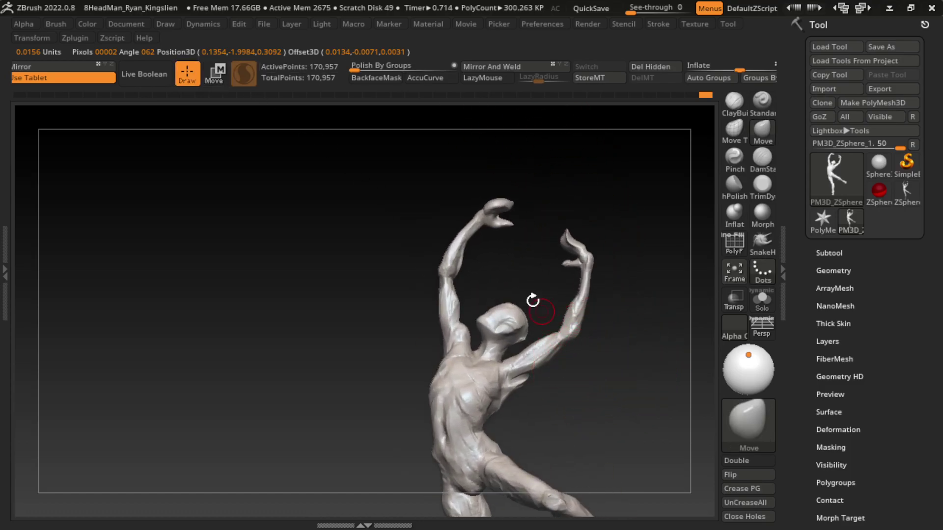
pyautogui.press('s')
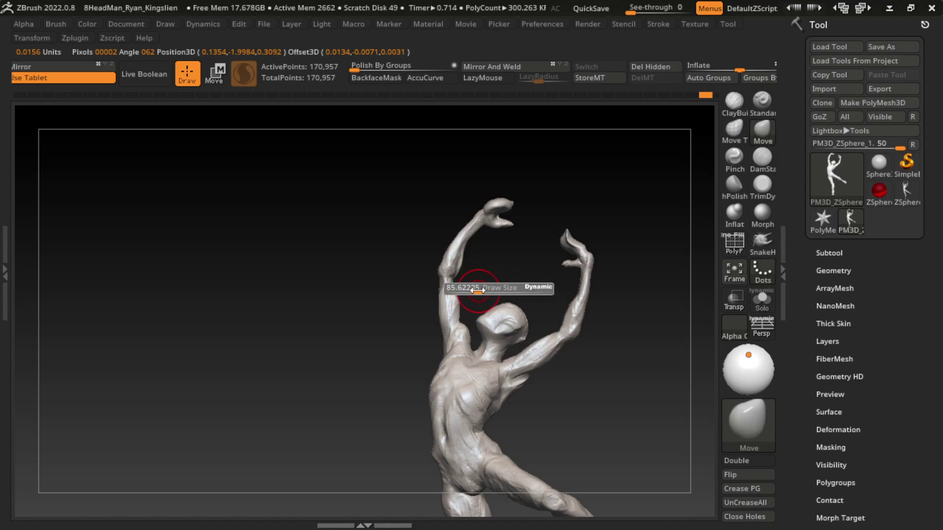
pyautogui.moveTo(478, 289); pyautogui.dragTo(469, 282, button='right')
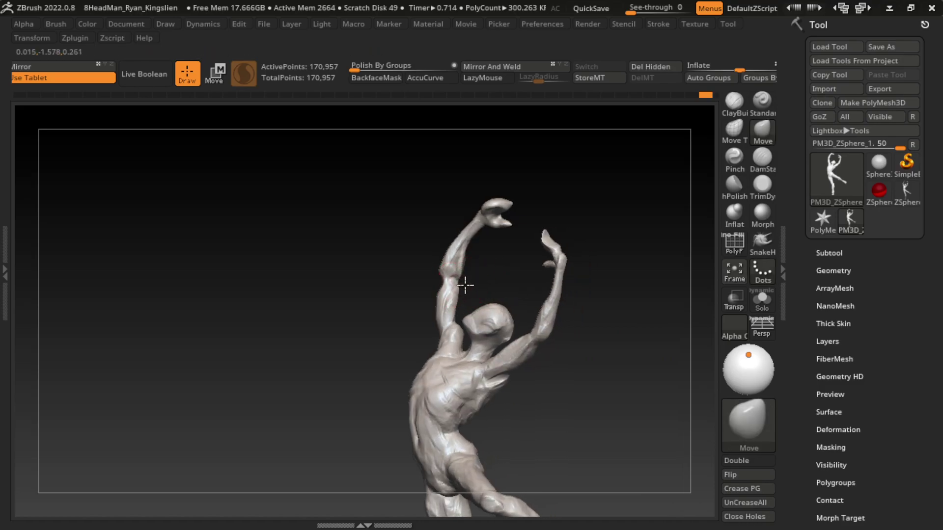
pyautogui.press('b')
pyautogui.press('c')
pyautogui.press('b')
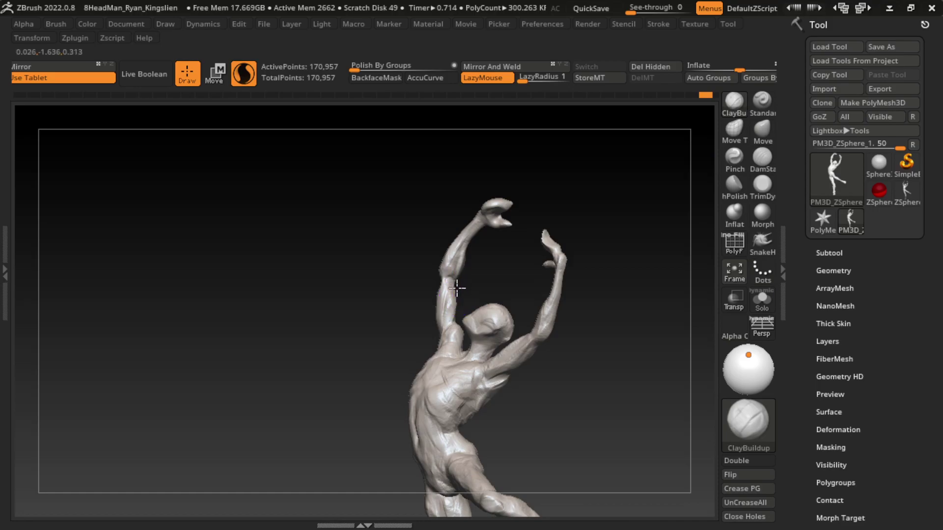
pyautogui.click(357, 79)
pyautogui.moveTo(446, 266); pyautogui.dragTo(444, 292)
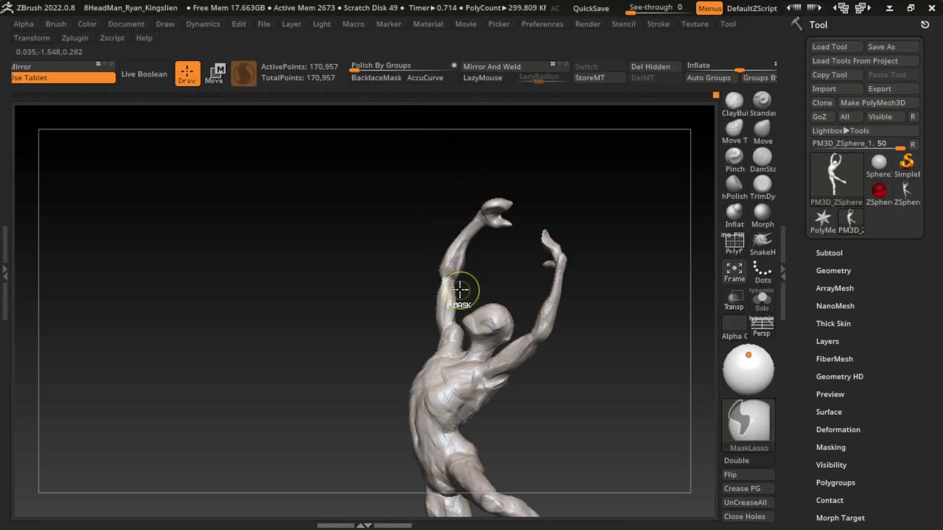
# Build up clay on the neck and orbit toward the back and shoulder.
pyautogui.moveTo(597, 368)
pyautogui.mouseDown()
pyautogui.moveTo(583, 337)
pyautogui.moveTo(596, 357)
pyautogui.mouseUp()
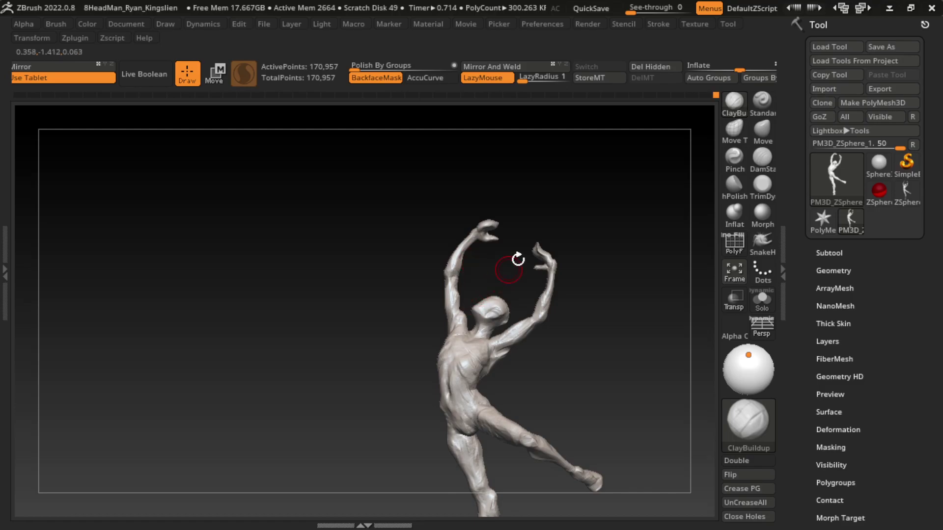
pyautogui.moveTo(551, 213)
pyautogui.keyDown('alt'); pyautogui.mouseDown()
pyautogui.moveTo(600, 309)
pyautogui.moveTo(567, 319)
pyautogui.moveTo(503, 303)
pyautogui.moveTo(577, 401)
pyautogui.mouseUp(); pyautogui.keyUp('alt')
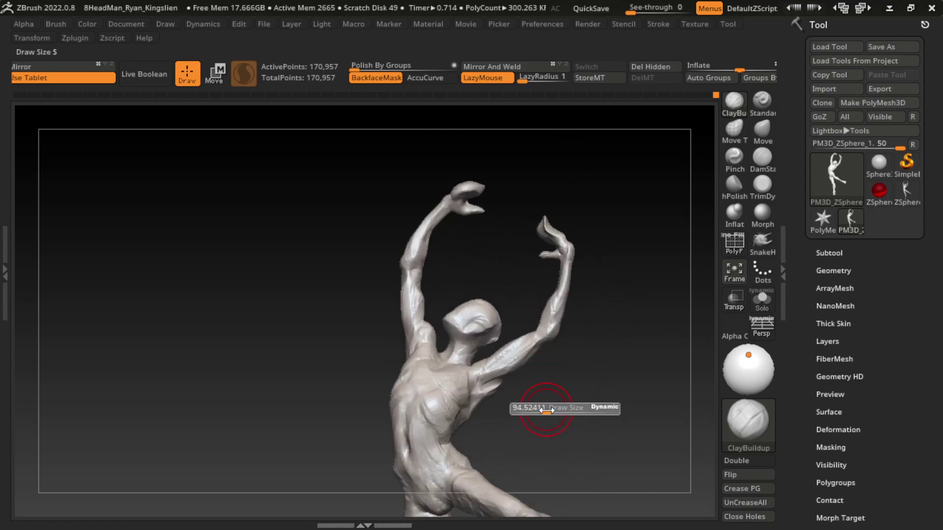
pyautogui.moveTo(458, 348); pyautogui.dragTo(461, 344)
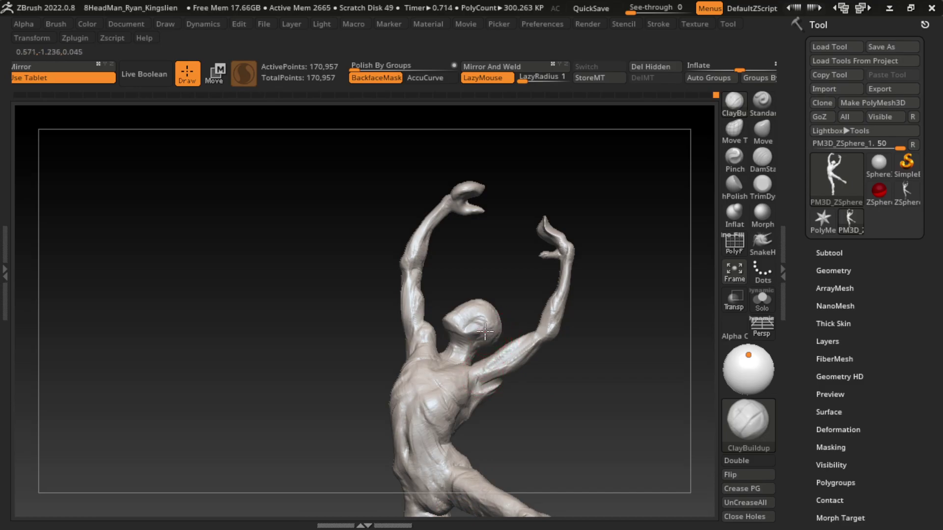
pyautogui.moveTo(500, 483); pyautogui.dragTo(568, 391)
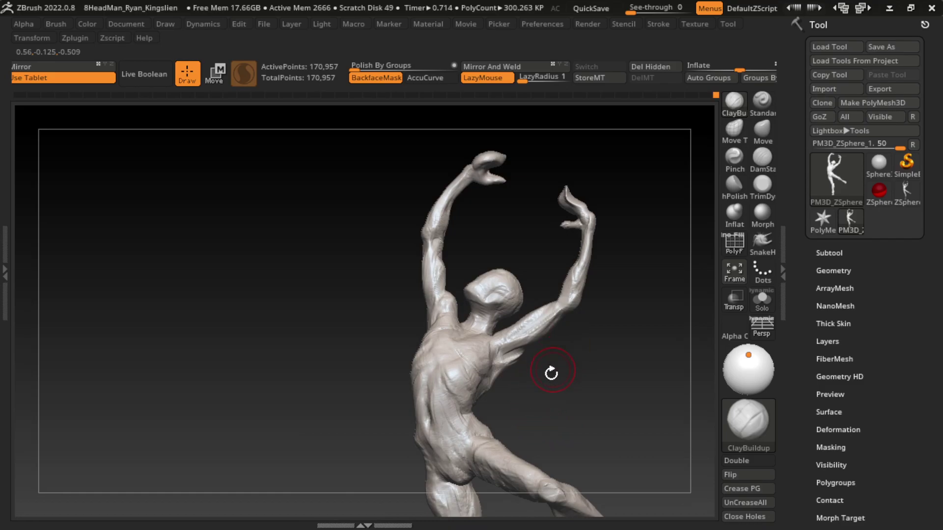
pyautogui.moveTo(549, 383); pyautogui.dragTo(549, 386)
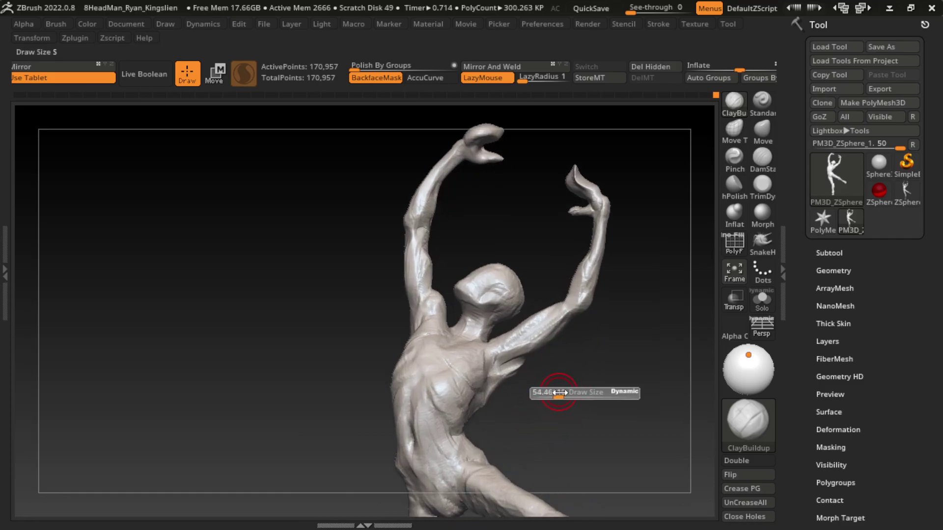
# Select DamStandard, turn off BackfaceMask, resize the brush, and undo the last shoulder stroke.
pyautogui.press('b')
pyautogui.press('d')
pyautogui.press('s')
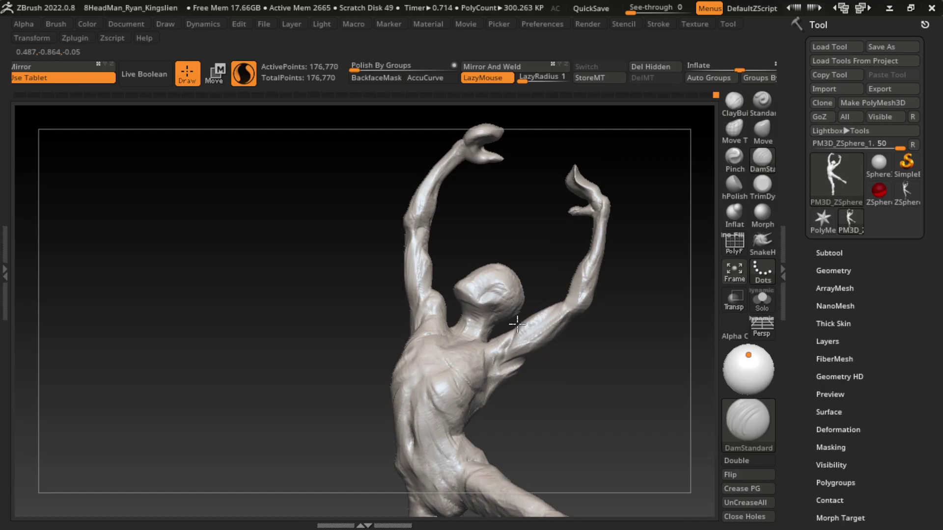
pyautogui.hotkey('ctrl', 'z')
pyautogui.hotkey('ctrl', 'z')
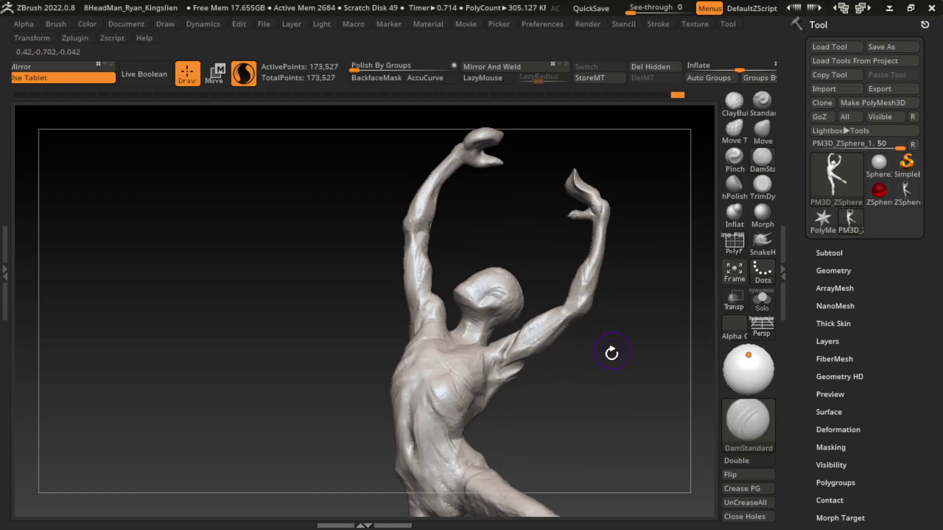
# Reselect ClayBuildup, orbit around the upper body, resize the brush, and pick the Move brush.
pyautogui.click(734, 102)
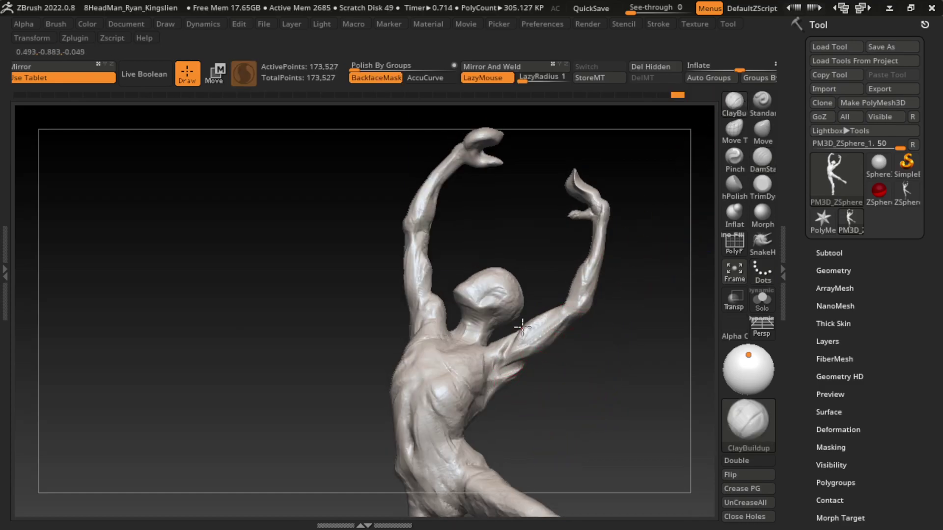
pyautogui.moveTo(494, 387)
pyautogui.mouseDown(button='right')
pyautogui.moveTo(520, 359)
pyautogui.moveTo(648, 374)
pyautogui.mouseUp(button='right')
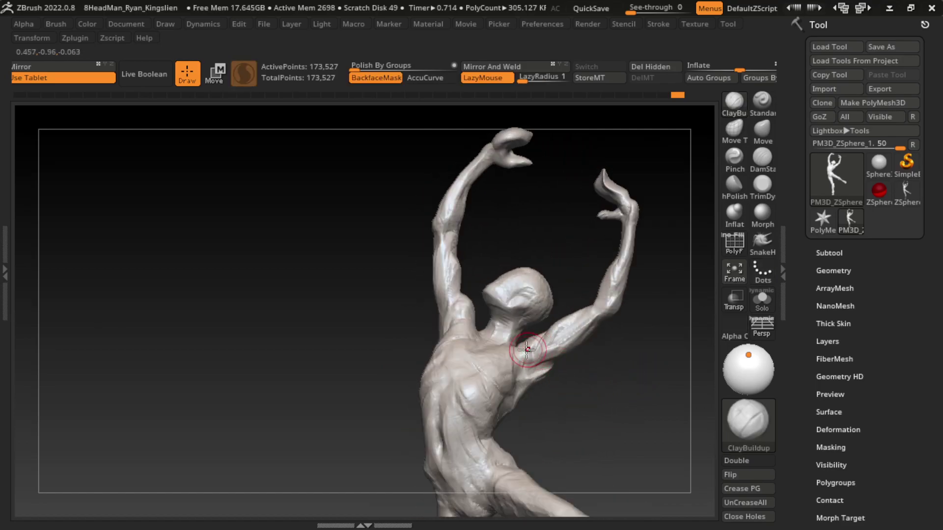
pyautogui.moveTo(651, 444); pyautogui.dragTo(551, 338, button='right')
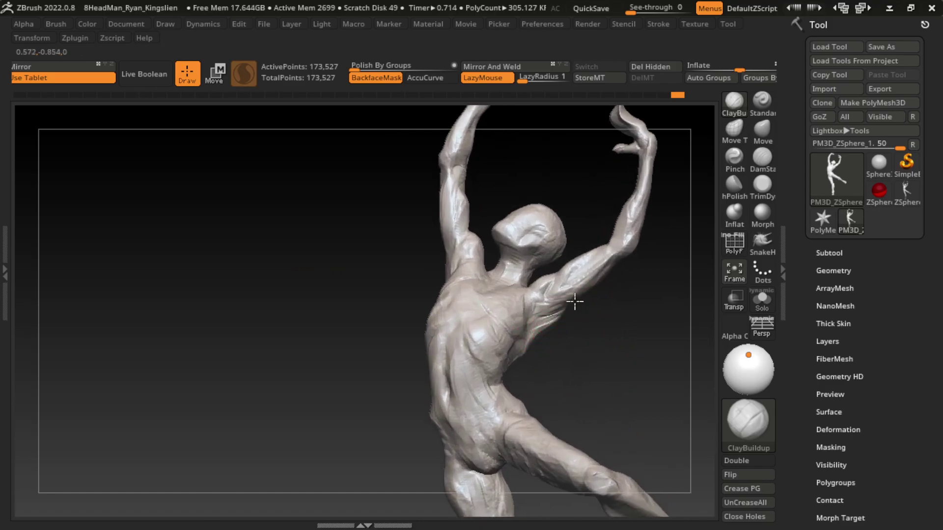
pyautogui.moveTo(555, 293)
pyautogui.mouseDown(button='right')
pyautogui.moveTo(578, 337)
pyautogui.moveTo(621, 364)
pyautogui.moveTo(652, 369)
pyautogui.moveTo(633, 370)
pyautogui.moveTo(638, 354)
pyautogui.moveTo(617, 301)
pyautogui.moveTo(625, 268)
pyautogui.moveTo(654, 298)
pyautogui.mouseUp(button='right')
pyautogui.press('s')
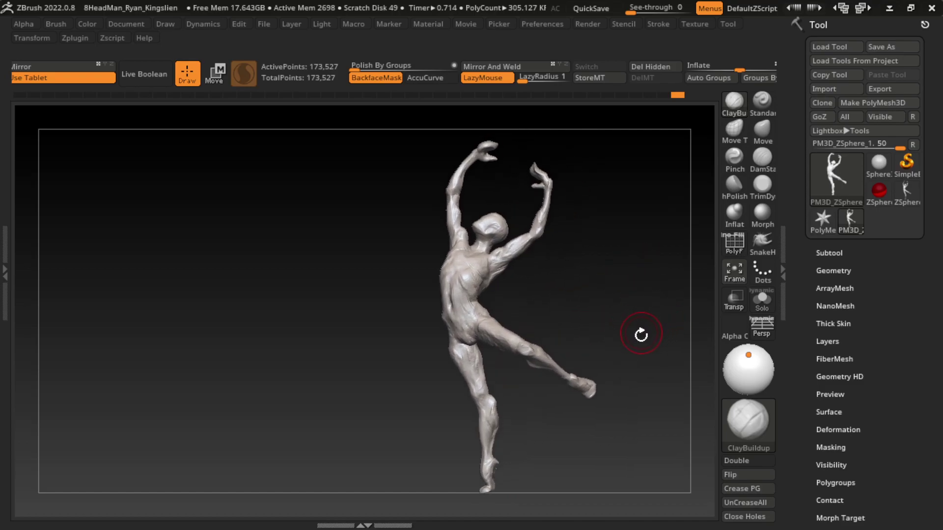
pyautogui.press('s')
pyautogui.click(762, 135)
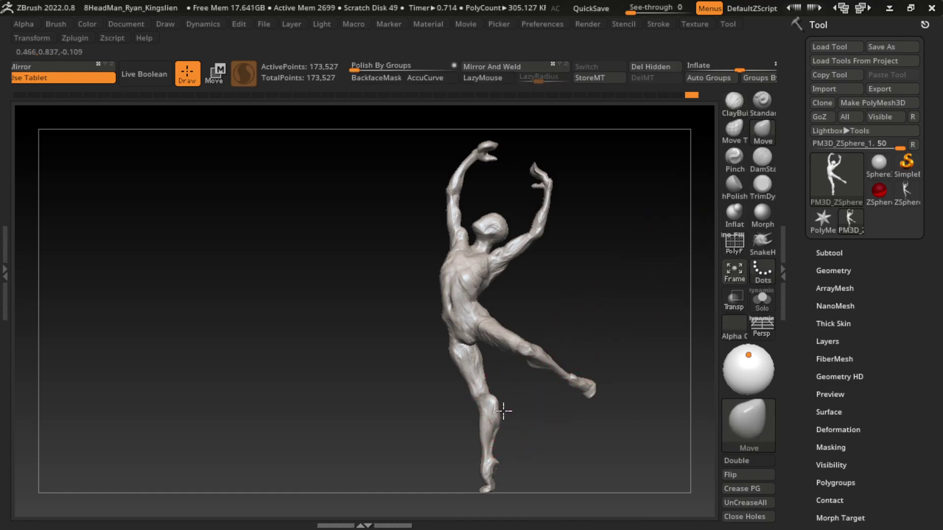